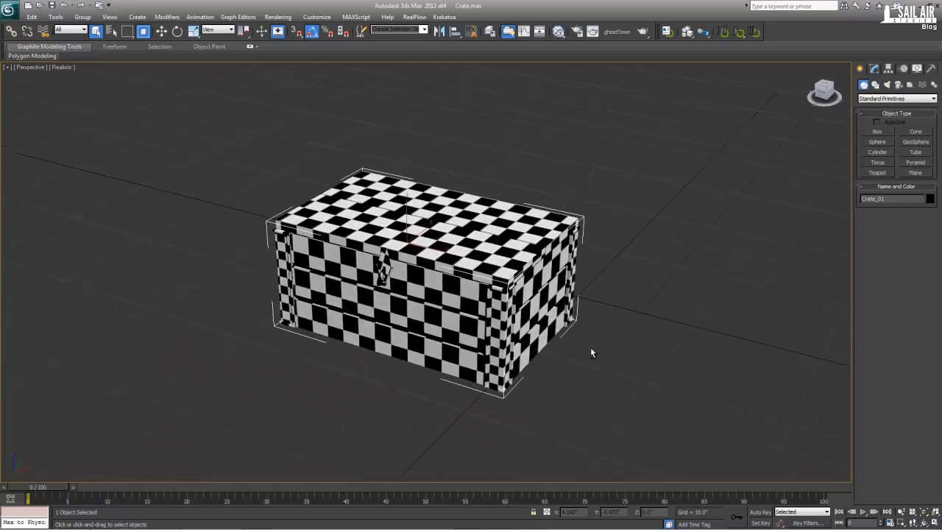
- Examine the checker-mapped crate from the front, corners and lid, close up and from a distance, for stretching and seams
{"action": "scroll", "coordinate": [591, 349], "scroll_direction": "up", "scroll_amount": 5}
{"action": "scroll", "coordinate": [639, 335], "scroll_direction": "down", "scroll_amount": 6}
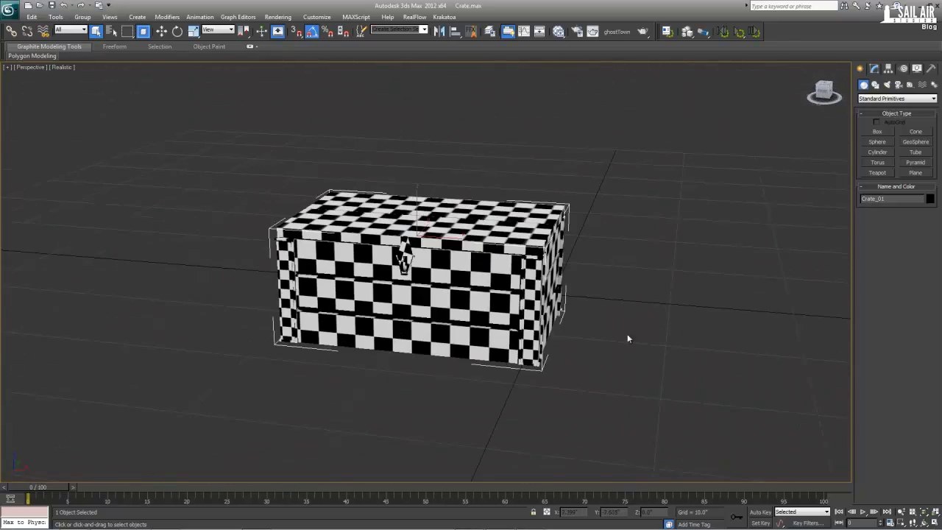
{"action": "scroll", "coordinate": [589, 320], "scroll_direction": "up", "scroll_amount": 5}
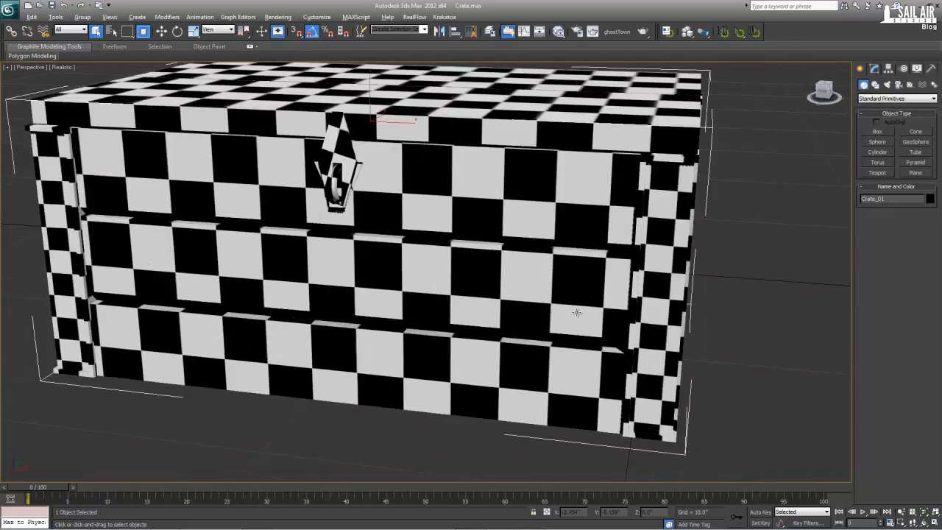
{"action": "scroll", "coordinate": [535, 342], "scroll_direction": "down", "scroll_amount": 4}
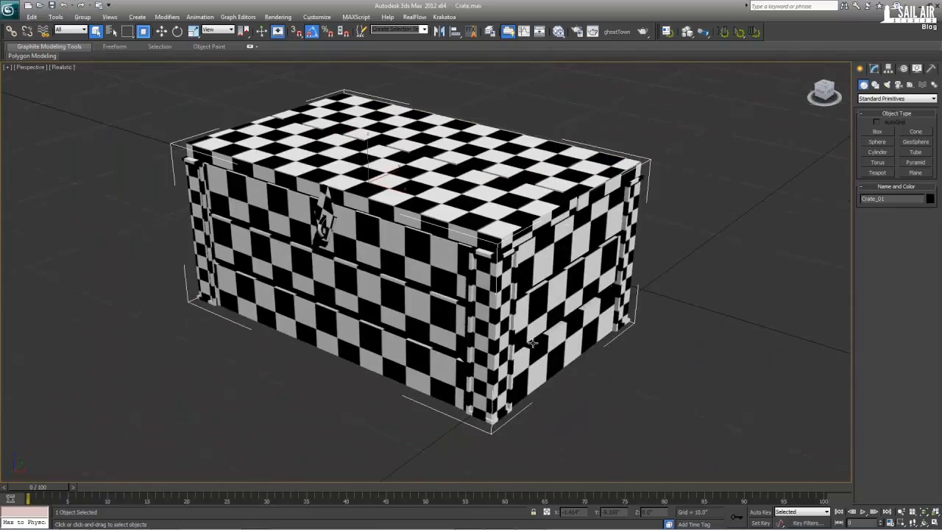
{"action": "scroll", "coordinate": [578, 353], "scroll_direction": "up", "scroll_amount": 2}
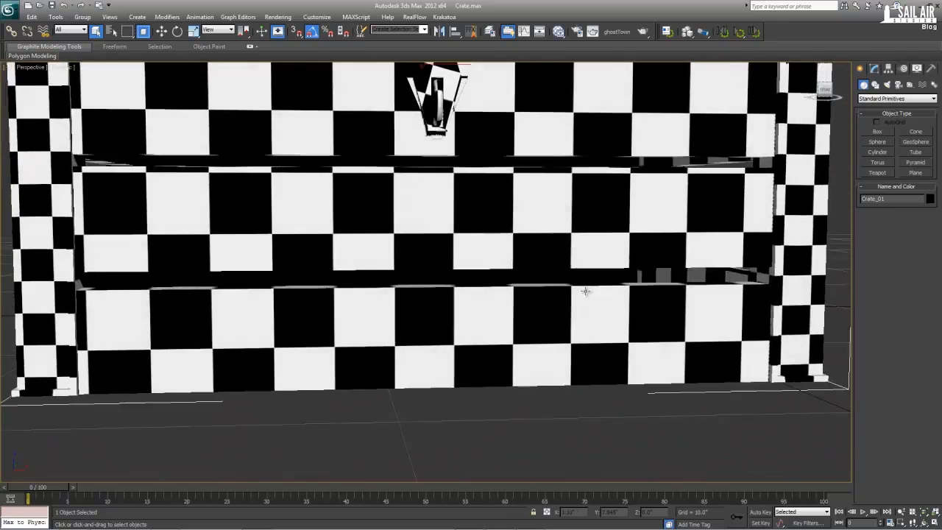
{"action": "scroll", "coordinate": [579, 294], "scroll_direction": "down", "scroll_amount": 3}
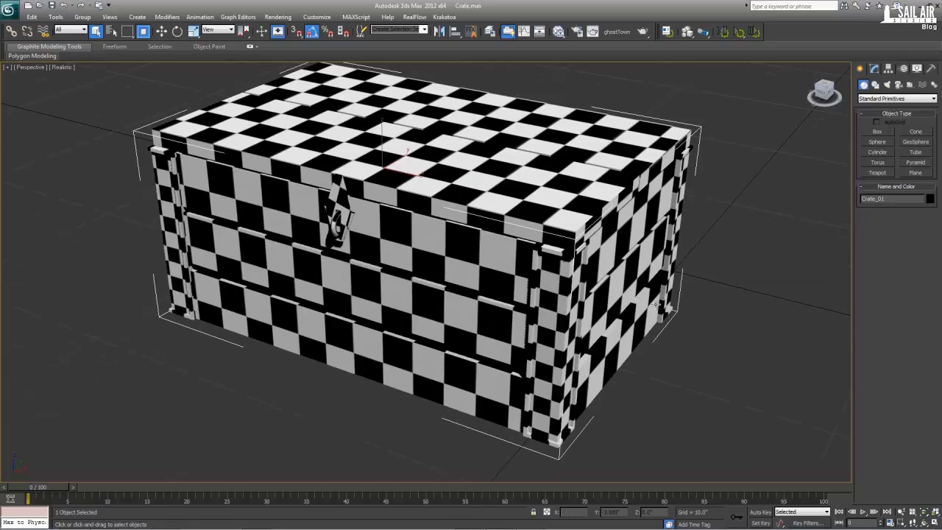
{"action": "left_click_drag", "start_coordinate": [693, 301], "coordinate": [571, 280]}
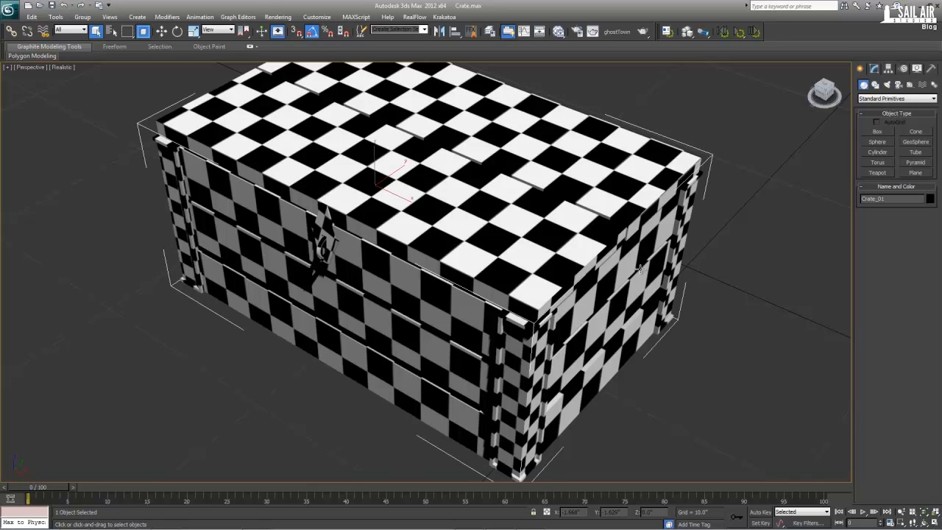
{"action": "left_click_drag", "start_coordinate": [733, 304], "coordinate": [481, 299]}
{"action": "scroll", "coordinate": [488, 336], "scroll_direction": "up", "scroll_amount": 4}
{"action": "scroll", "coordinate": [503, 271], "scroll_direction": "down", "scroll_amount": 4}
{"action": "scroll", "coordinate": [499, 292], "scroll_direction": "up", "scroll_amount": 4}
{"action": "left_click_drag", "start_coordinate": [707, 325], "coordinate": [662, 316]}
{"action": "scroll", "coordinate": [648, 331], "scroll_direction": "down", "scroll_amount": 3}
{"action": "scroll", "coordinate": [630, 337], "scroll_direction": "up", "scroll_amount": 3}
{"action": "left_click", "coordinate": [698, 141]}
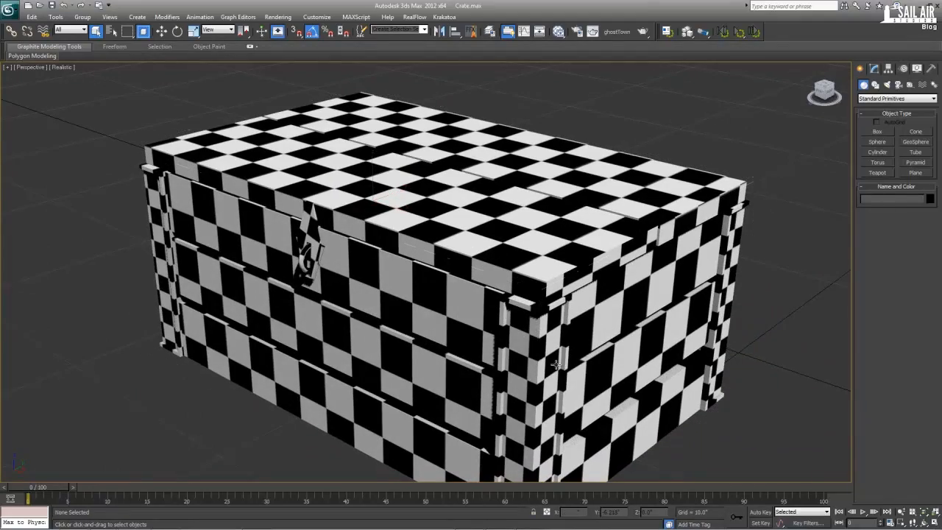
{"action": "left_click", "coordinate": [556, 364]}
{"action": "mouse_move", "coordinate": [557, 363]}
{"action": "left_mouse_down"}
{"action": "mouse_move", "coordinate": [608, 298]}
{"action": "mouse_move", "coordinate": [568, 370]}
{"action": "left_mouse_up"}
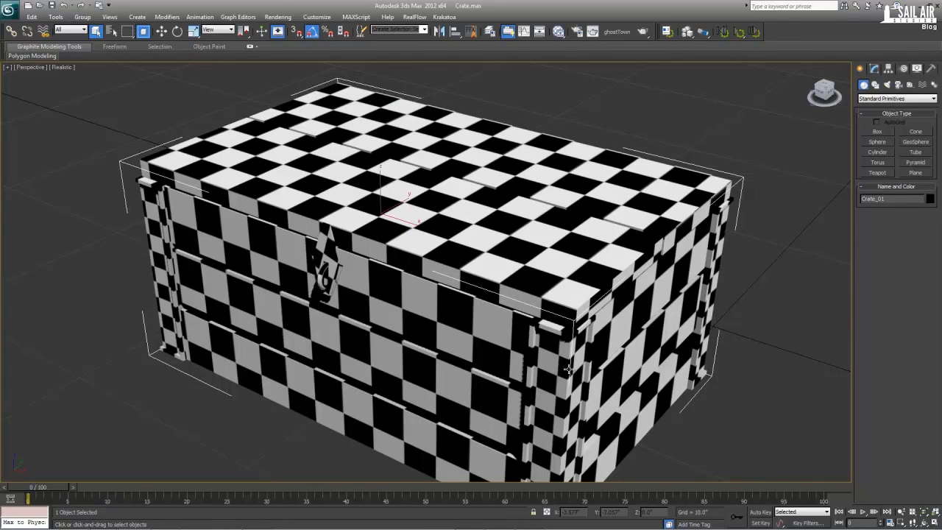
{"action": "left_click_drag", "start_coordinate": [569, 370], "coordinate": [530, 317]}
{"action": "left_click", "coordinate": [580, 406]}
{"action": "key", "text": "z"}
{"action": "left_click", "coordinate": [530, 317]}
{"action": "key", "text": "z"}
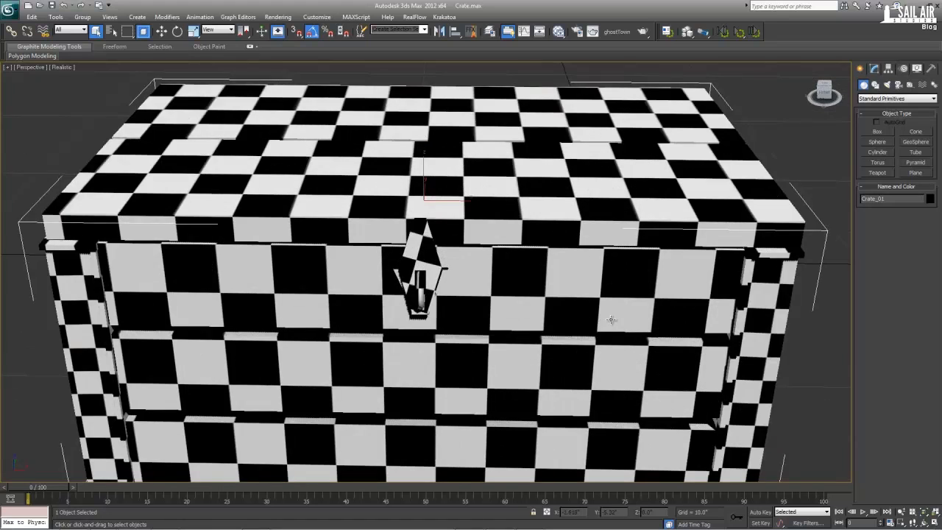
{"action": "scroll", "coordinate": [611, 320], "scroll_direction": "down", "scroll_amount": 5}
- Turn on edged faces in the perspective viewport and show the crate's modifier stack
{"action": "key", "text": "F4"}
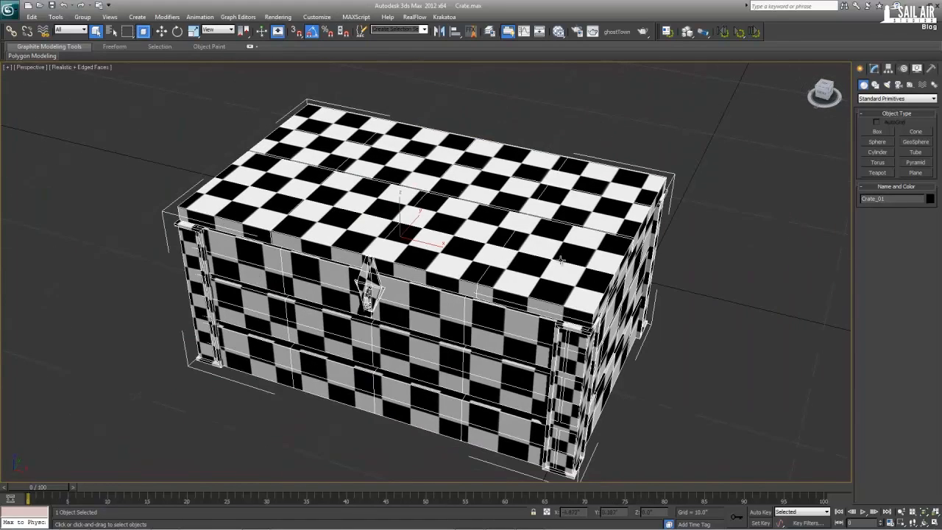
{"action": "left_click", "coordinate": [874, 67]}
{"action": "left_click", "coordinate": [759, 219]}
{"action": "left_click", "coordinate": [581, 270]}
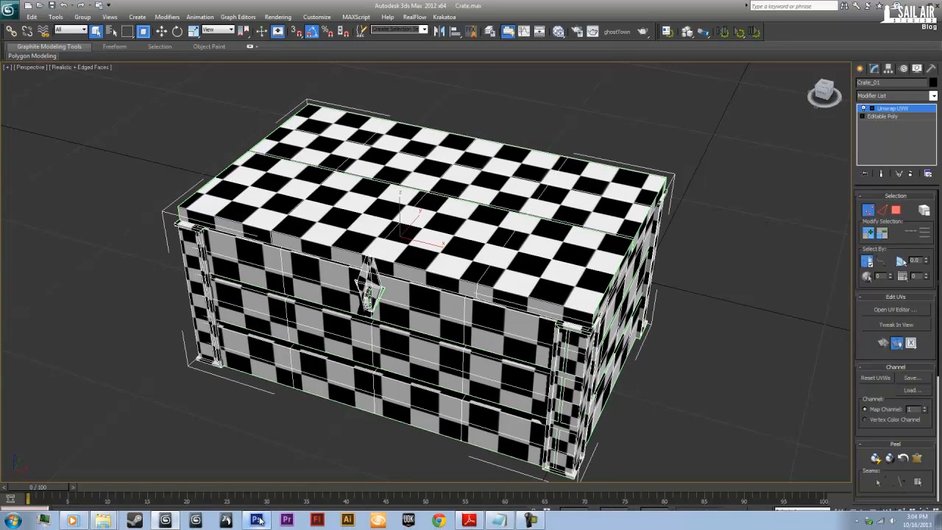
- Switch to Photoshop and browse in the Open dialog to the YT > Tutorials > TexturingPipeline folder
{"action": "left_click", "coordinate": [257, 520]}
{"action": "left_click_drag", "start_coordinate": [614, 91], "coordinate": [582, 4]}
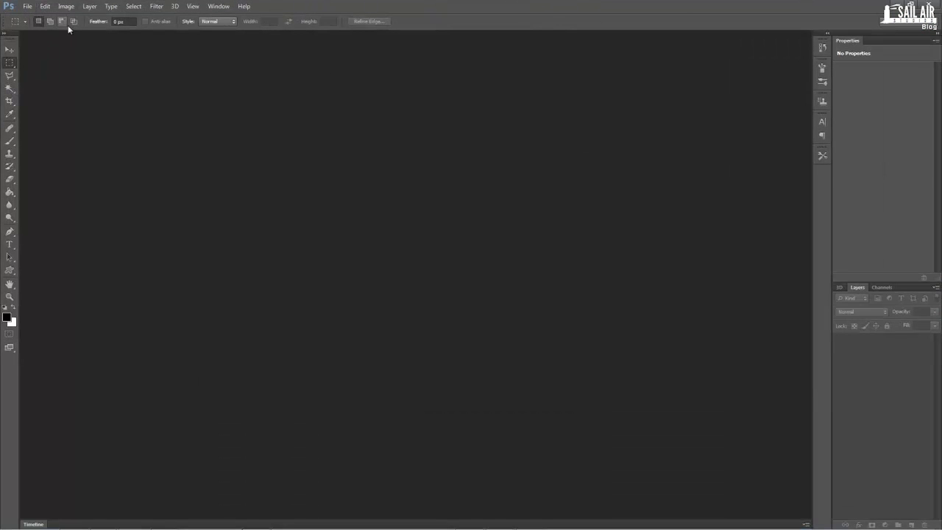
{"action": "left_click", "coordinate": [27, 7]}
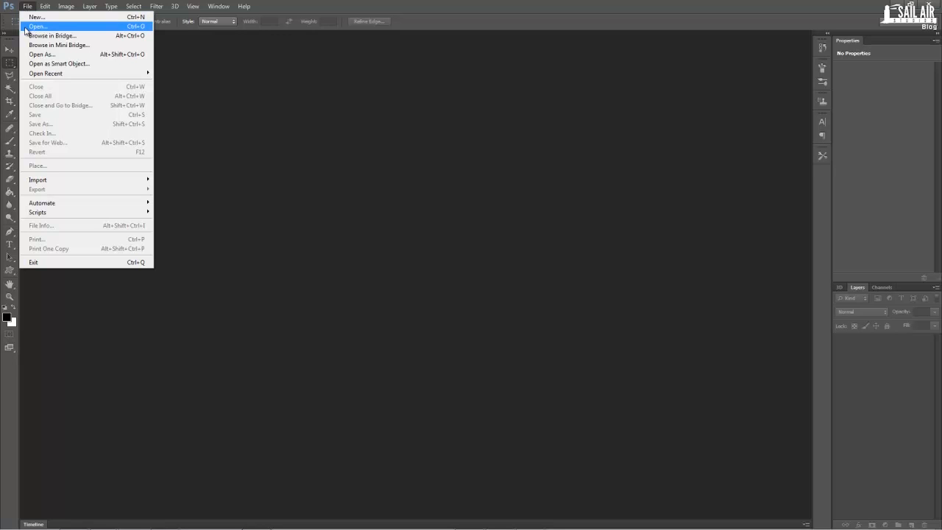
{"action": "left_click", "coordinate": [27, 28]}
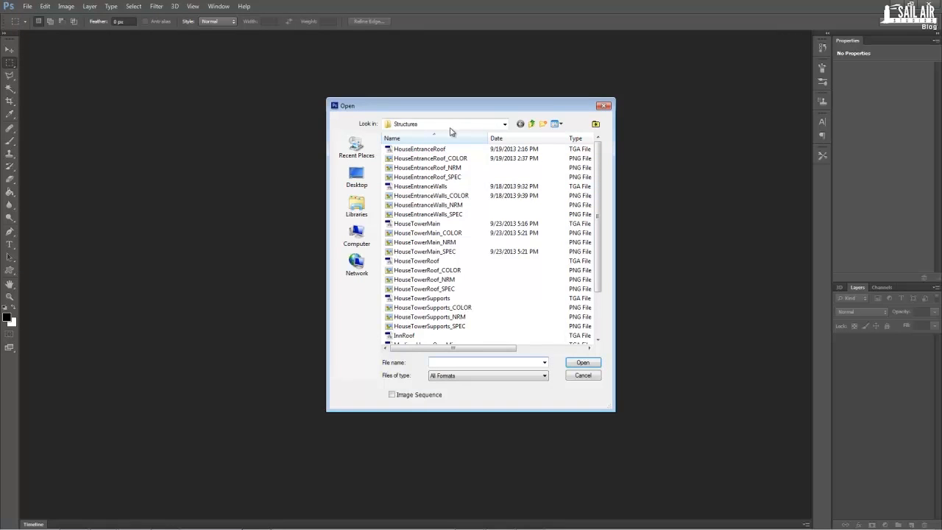
{"action": "left_click", "coordinate": [482, 123]}
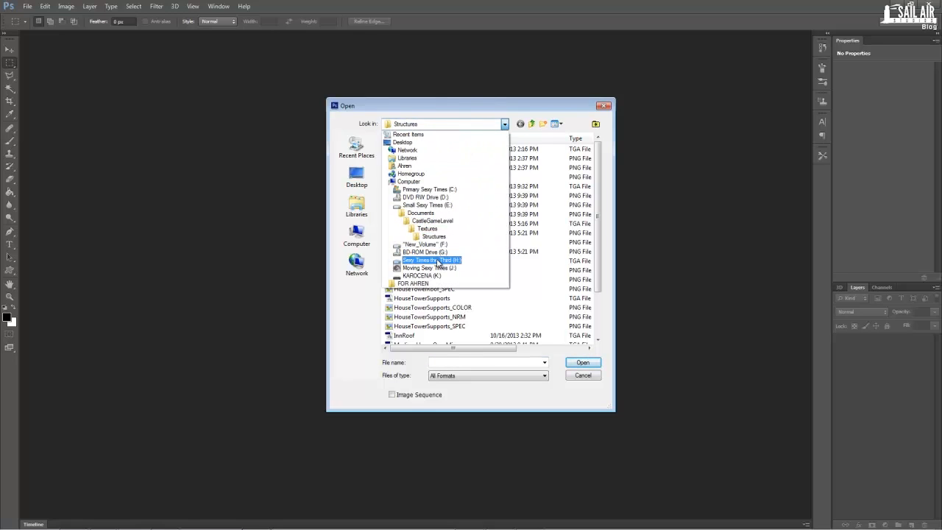
{"action": "left_click", "coordinate": [433, 260]}
{"action": "double_click", "coordinate": [412, 299]}
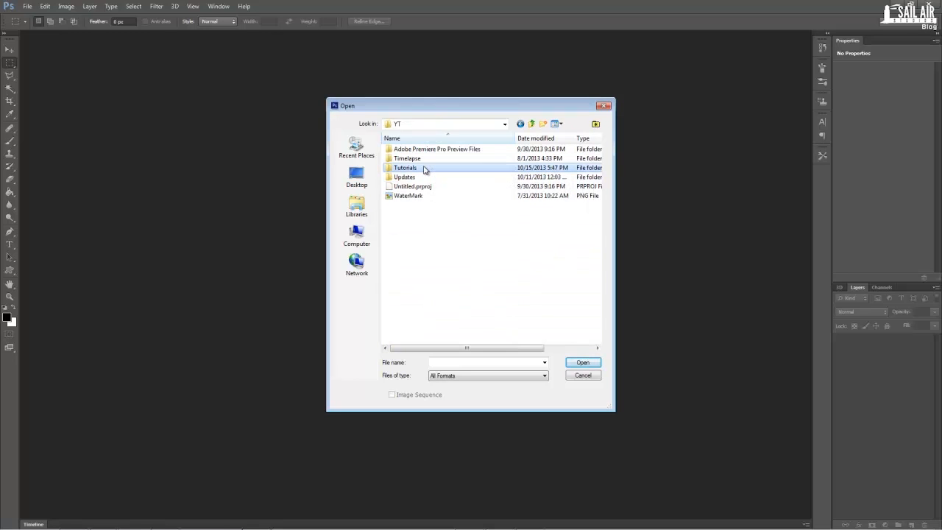
{"action": "double_click", "coordinate": [427, 167]}
{"action": "scroll", "coordinate": [420, 276], "scroll_direction": "down", "scroll_amount": 1}
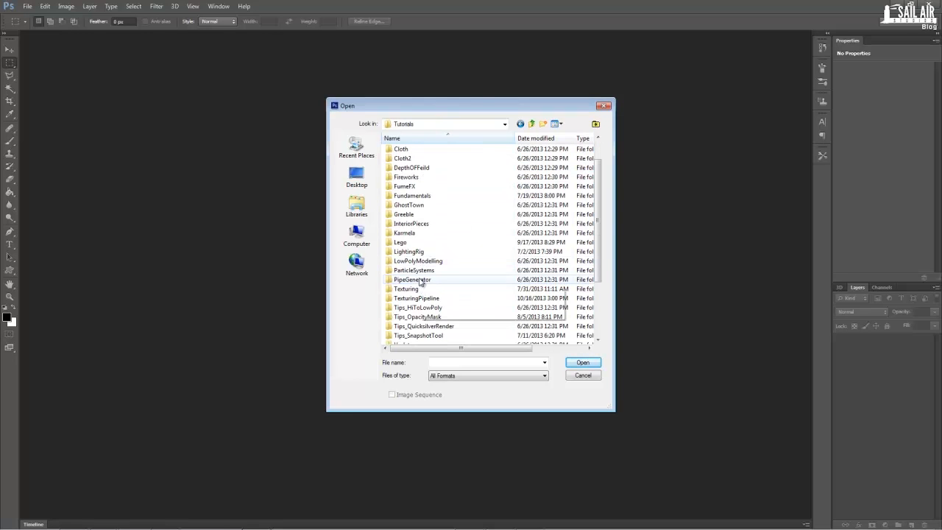
{"action": "left_click", "coordinate": [422, 280]}
{"action": "scroll", "coordinate": [423, 285], "scroll_direction": "down", "scroll_amount": 2}
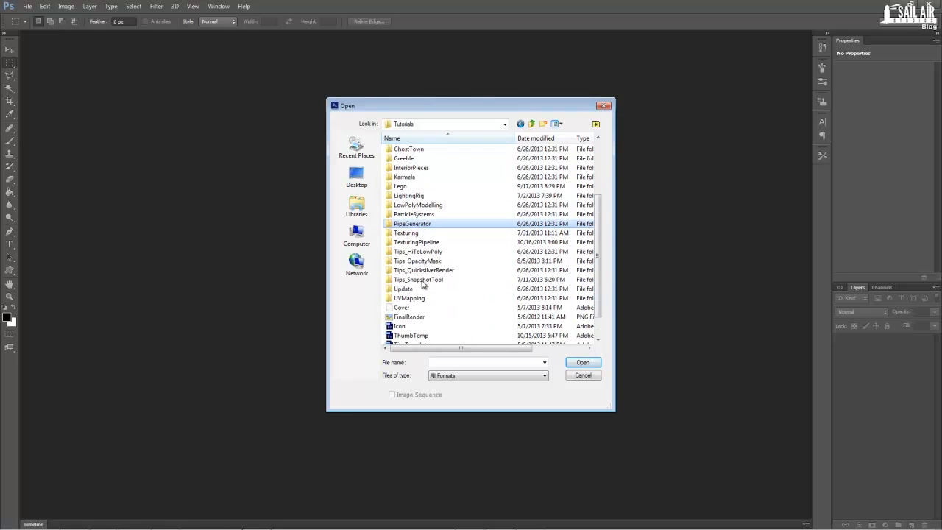
{"action": "double_click", "coordinate": [434, 243]}
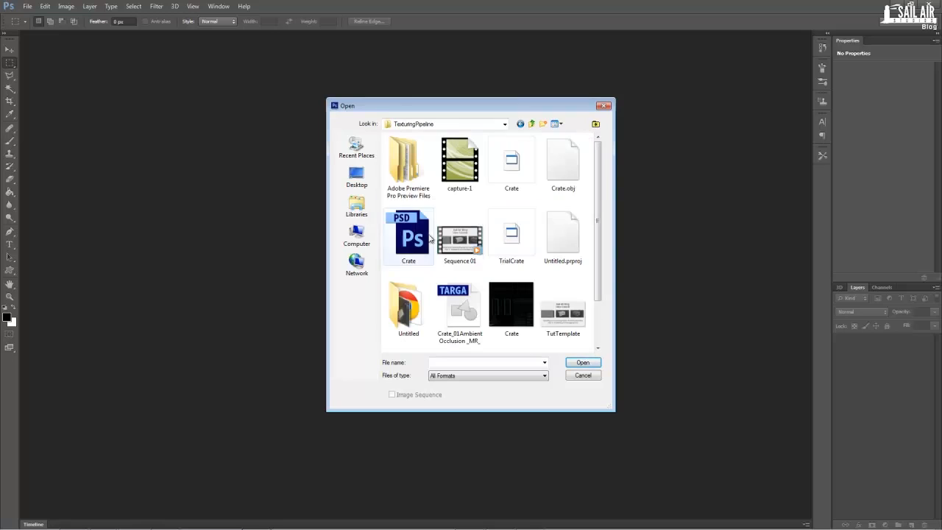
- Open Crate.obj, Crate.png and the Crate_01Ambient Occlusion _MR_ TGA file together
{"action": "left_click", "coordinate": [579, 174]}
{"action": "left_click", "coordinate": [512, 303], "text": "ctrl"}
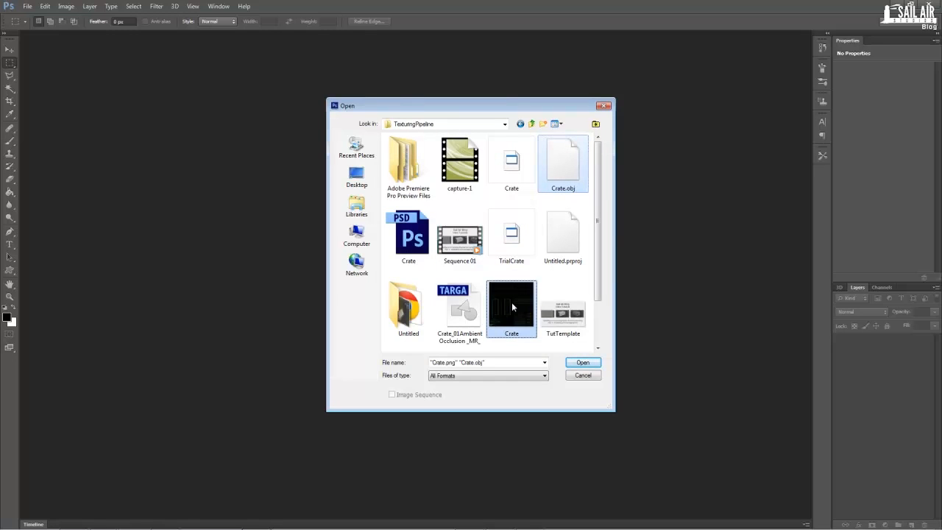
{"action": "left_click", "coordinate": [452, 324], "text": "ctrl"}
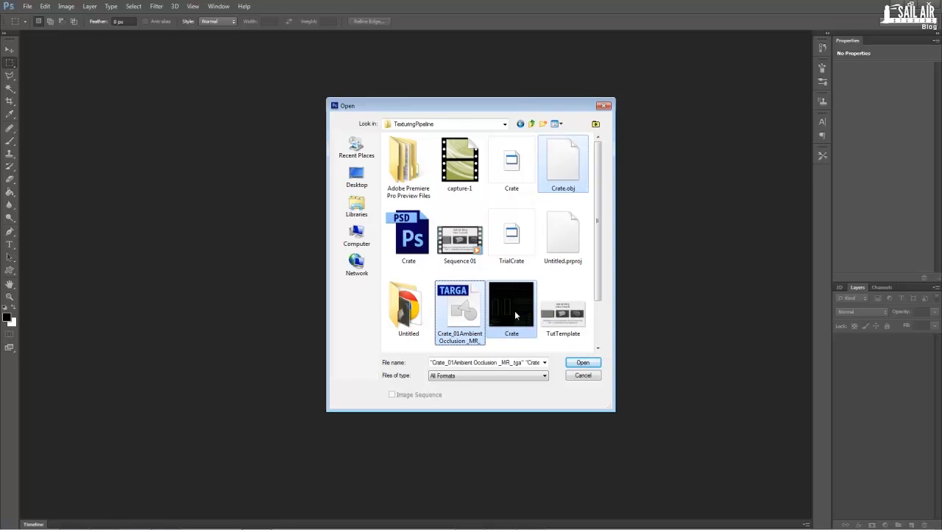
{"action": "left_click", "coordinate": [584, 362]}
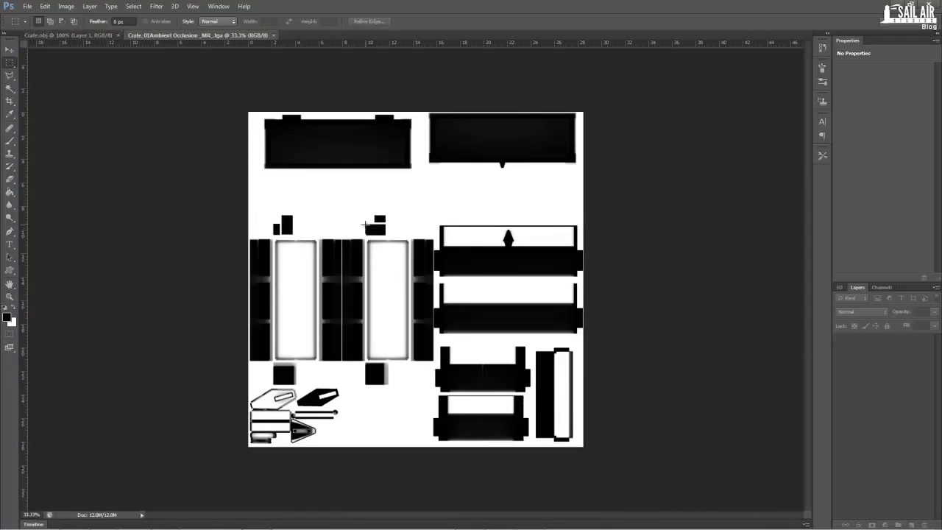
- Bring up the Crate.obj document and activate the Move tool to orbit the crate to a raised corner view
{"action": "left_click", "coordinate": [60, 35]}
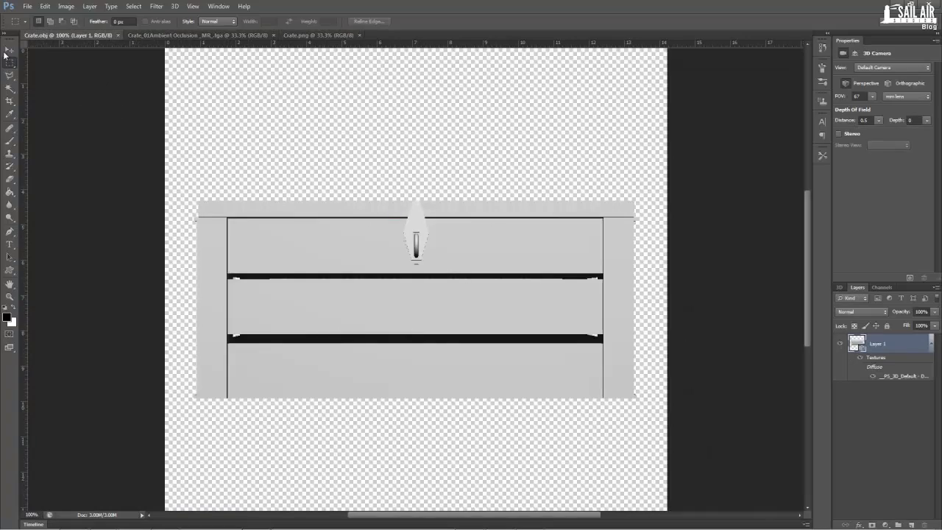
{"action": "left_click", "coordinate": [5, 51]}
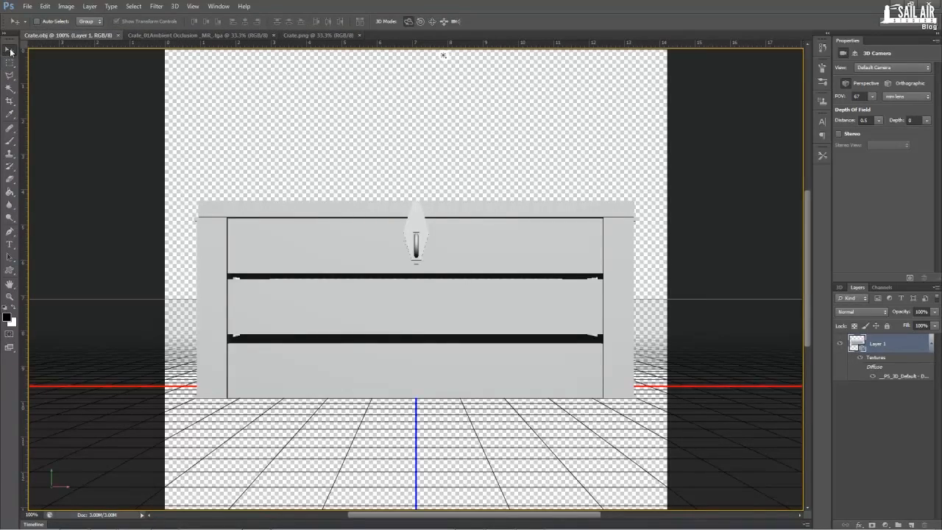
{"action": "left_click_drag", "start_coordinate": [100, 207], "coordinate": [796, 245]}
- Rotate the infinite light and align it with the current view of the crate
{"action": "left_click", "coordinate": [795, 245]}
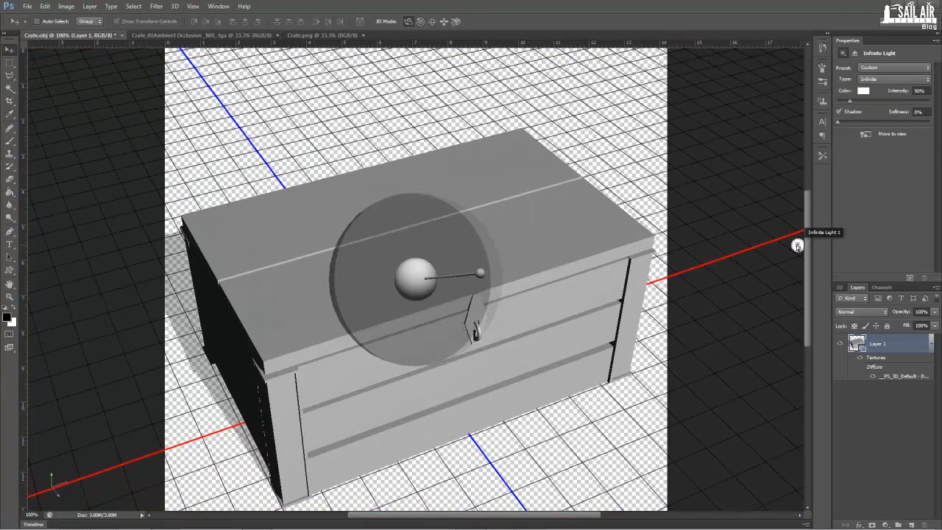
{"action": "mouse_move", "coordinate": [685, 151]}
{"action": "left_mouse_down"}
{"action": "mouse_move", "coordinate": [649, 119]}
{"action": "mouse_move", "coordinate": [454, 96]}
{"action": "mouse_move", "coordinate": [515, 147]}
{"action": "mouse_move", "coordinate": [618, 125]}
{"action": "mouse_move", "coordinate": [522, 200]}
{"action": "left_mouse_up"}
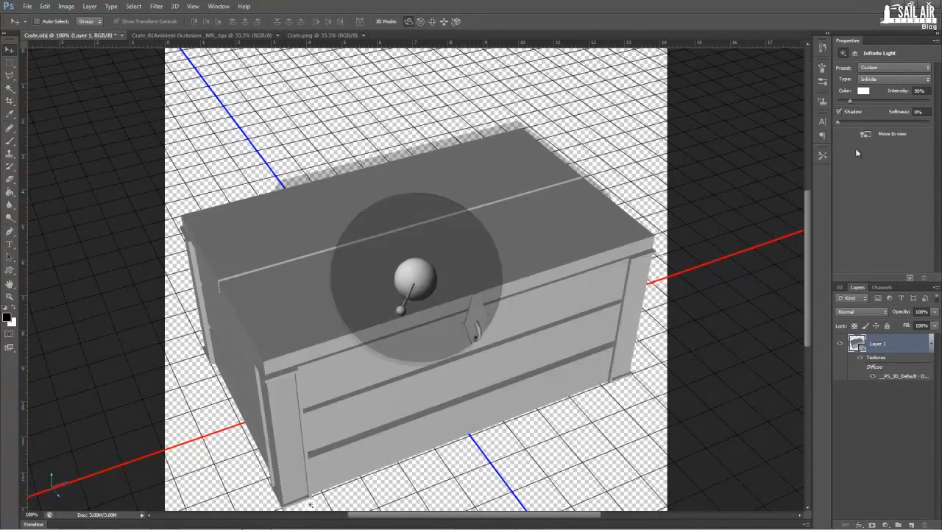
{"action": "left_click", "coordinate": [866, 134]}
- Align the infinite light with a lower view of the crate's opposite corner and turn off its shadow
{"action": "left_click_drag", "start_coordinate": [696, 422], "coordinate": [107, 193]}
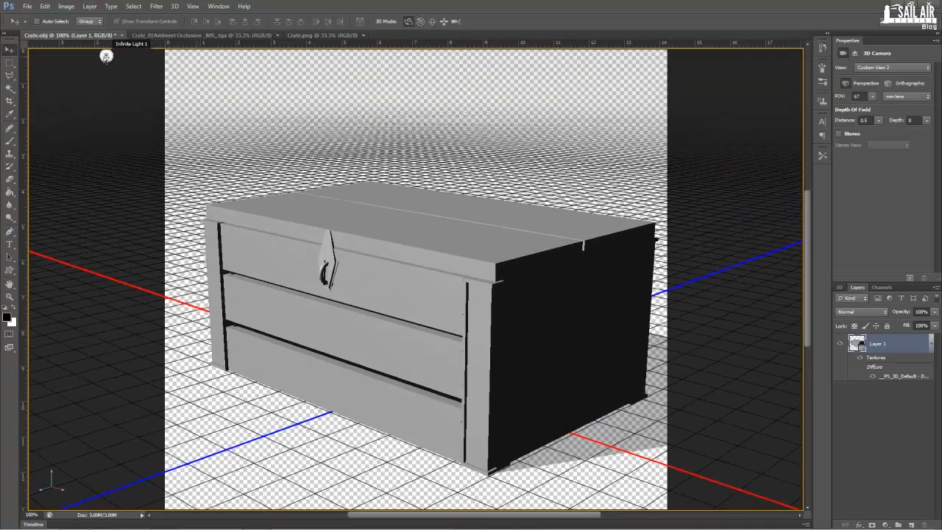
{"action": "left_click", "coordinate": [105, 57]}
{"action": "left_click", "coordinate": [867, 136]}
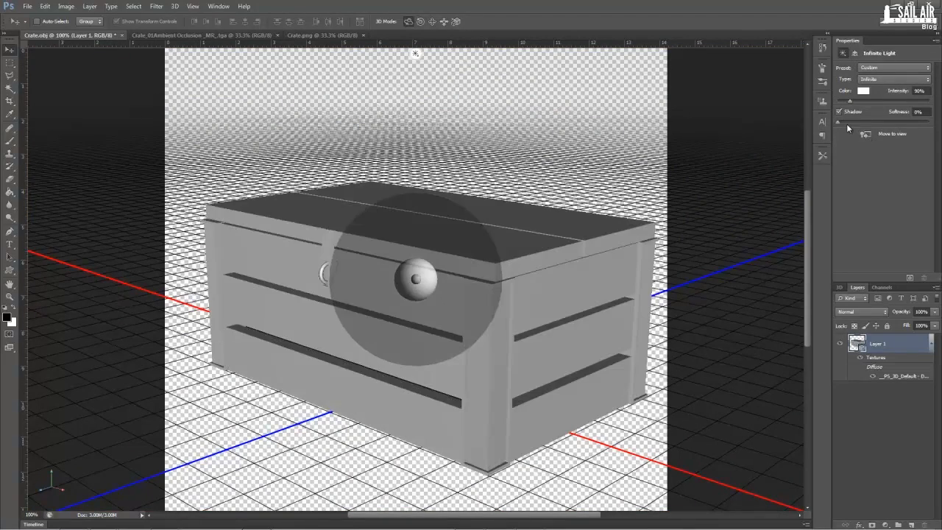
{"action": "left_click", "coordinate": [838, 112]}
{"action": "left_click_drag", "start_coordinate": [683, 173], "coordinate": [589, 170]}
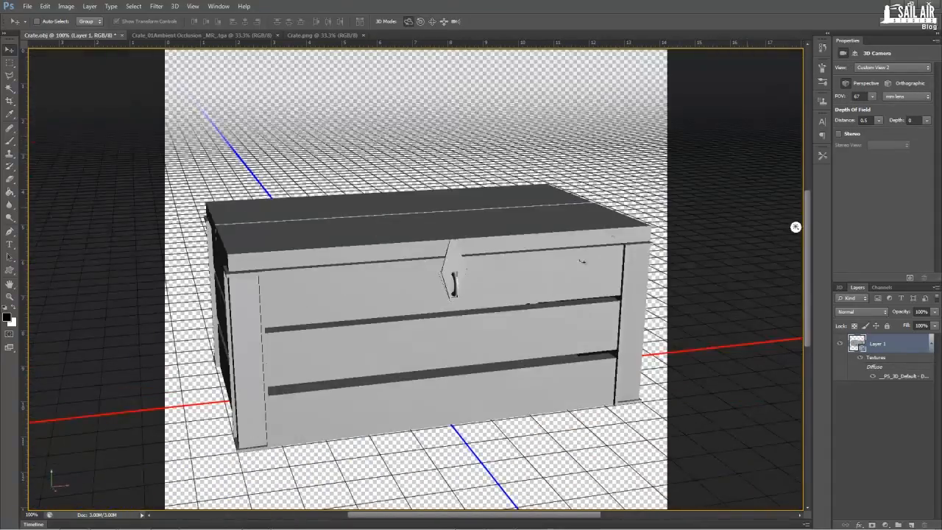
{"action": "left_click_drag", "start_coordinate": [514, 461], "coordinate": [561, 477]}
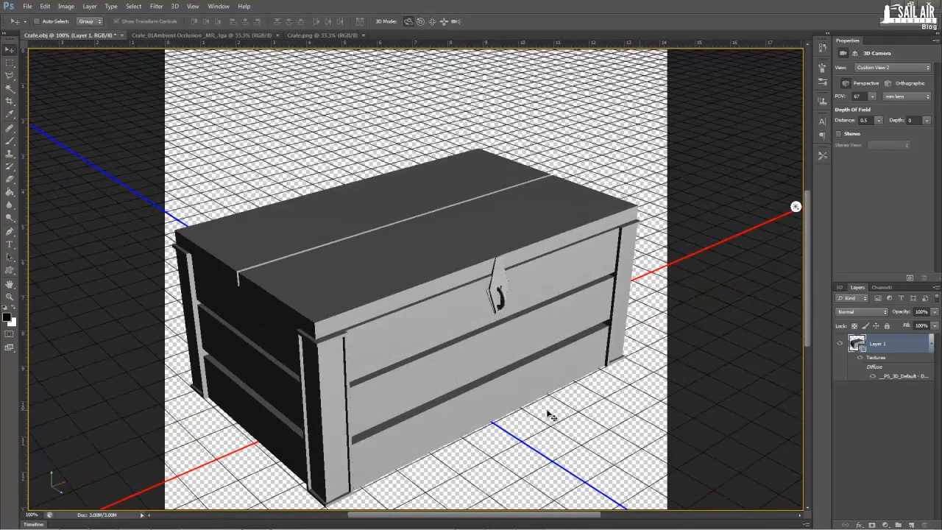
- Save the 3D document as Crate1.psd in the TexturingPipeline folder with maximized compatibility
{"action": "key", "text": "ctrl+shift+s"}
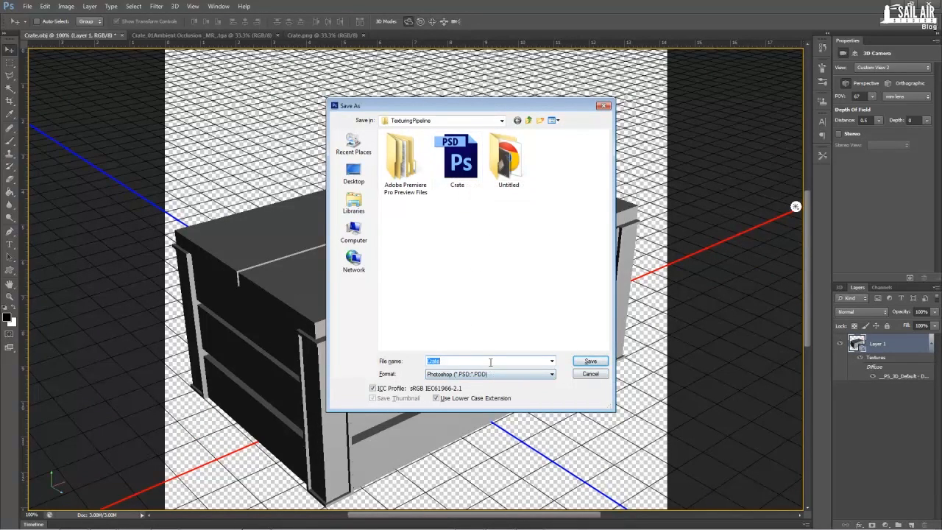
{"action": "key", "text": "Return"}
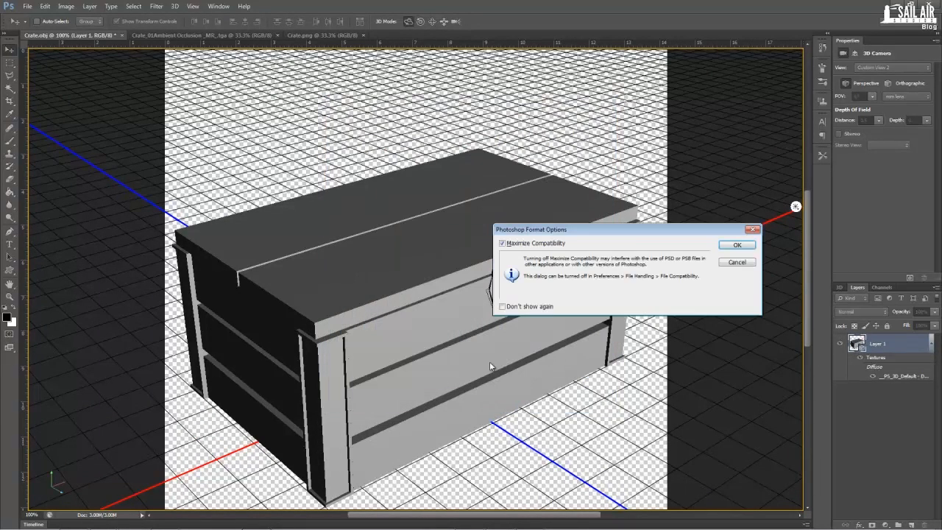
{"action": "key", "text": "Return"}
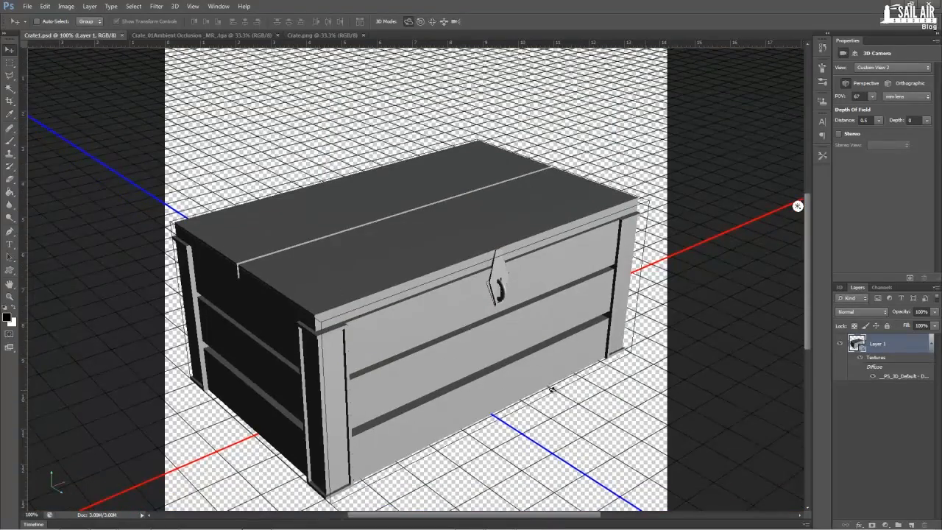
{"action": "left_click_drag", "start_coordinate": [551, 388], "coordinate": [567, 425]}
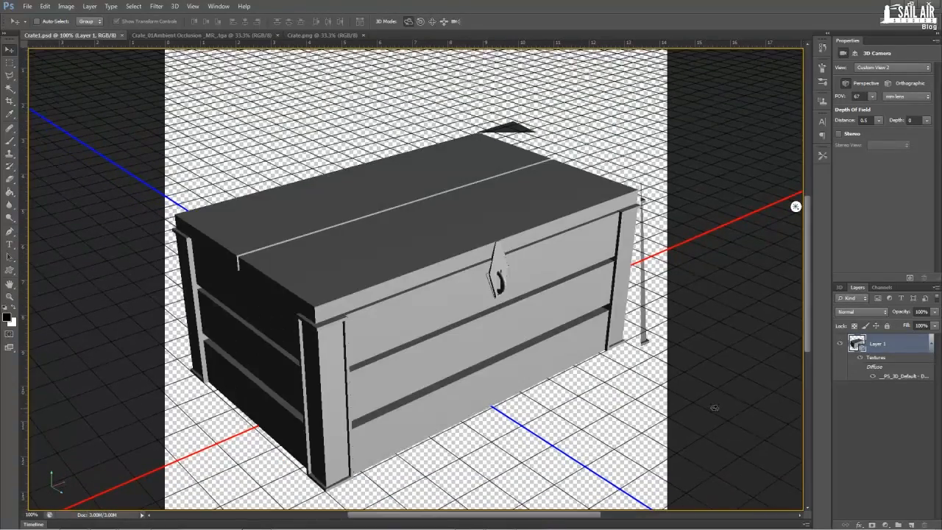
{"action": "left_click_drag", "start_coordinate": [715, 407], "coordinate": [726, 357]}
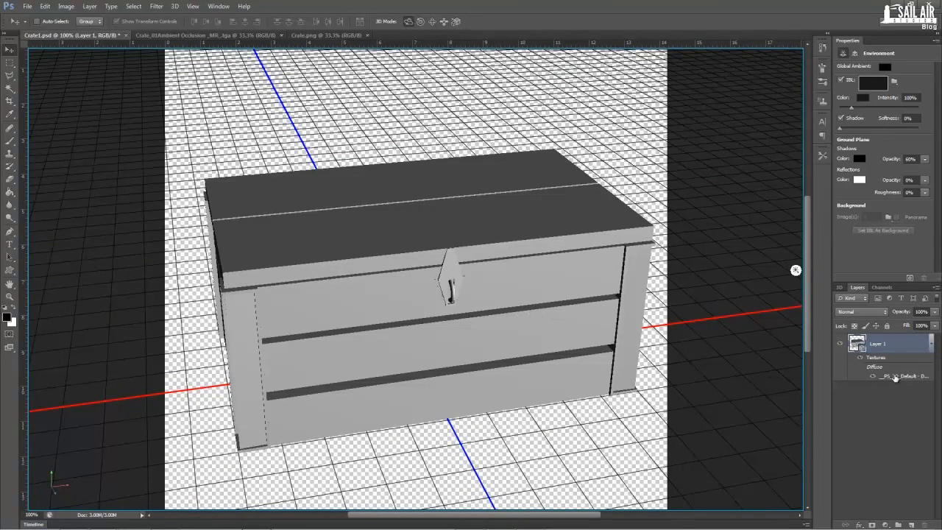
- Open the crate's default diffuse texture for editing and check the ambient occlusion map it has to match
{"action": "mouse_move", "coordinate": [895, 378]}
{"action": "double_click", "coordinate": [891, 377]}
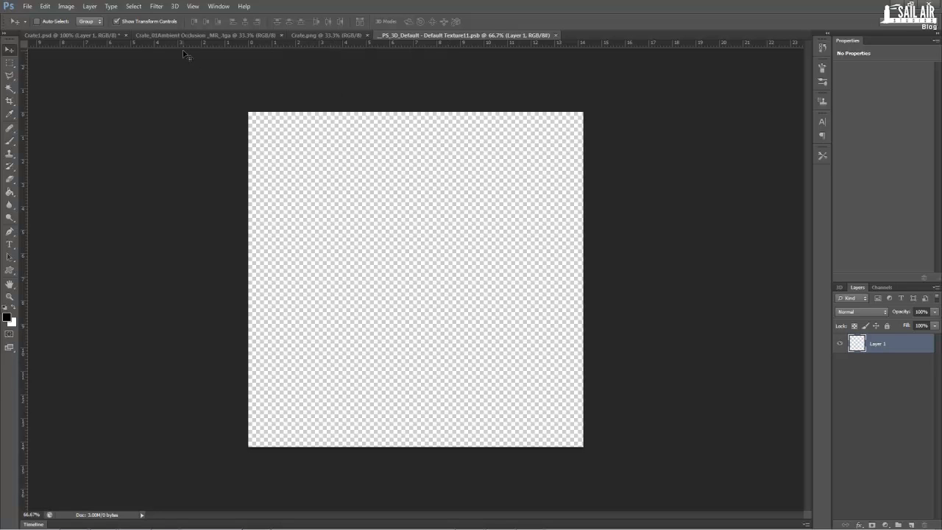
{"action": "left_click", "coordinate": [111, 6]}
{"action": "mouse_move", "coordinate": [100, 31]}
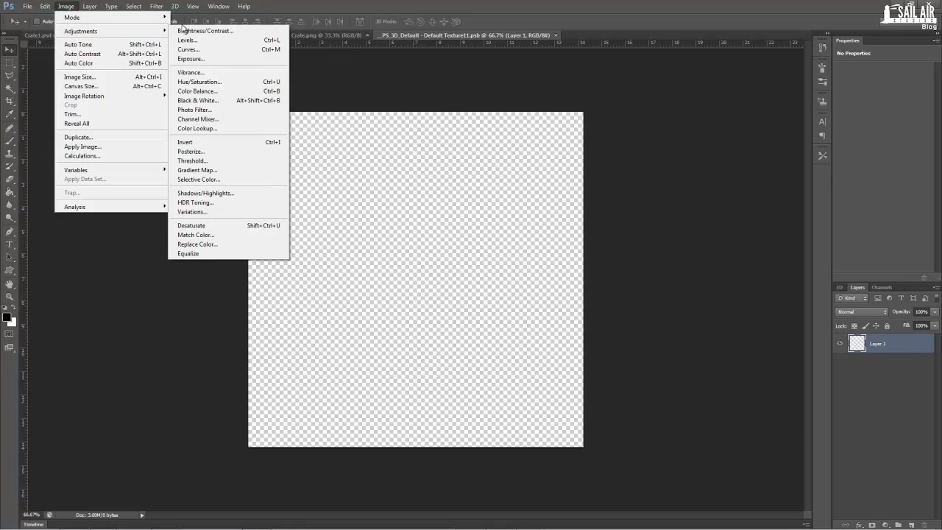
{"action": "left_click", "coordinate": [133, 6]}
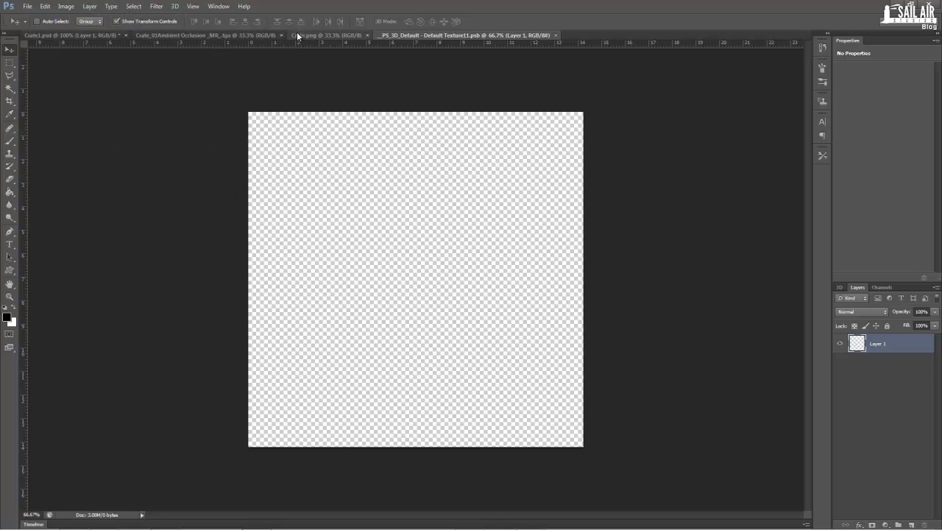
{"action": "left_click", "coordinate": [212, 36]}
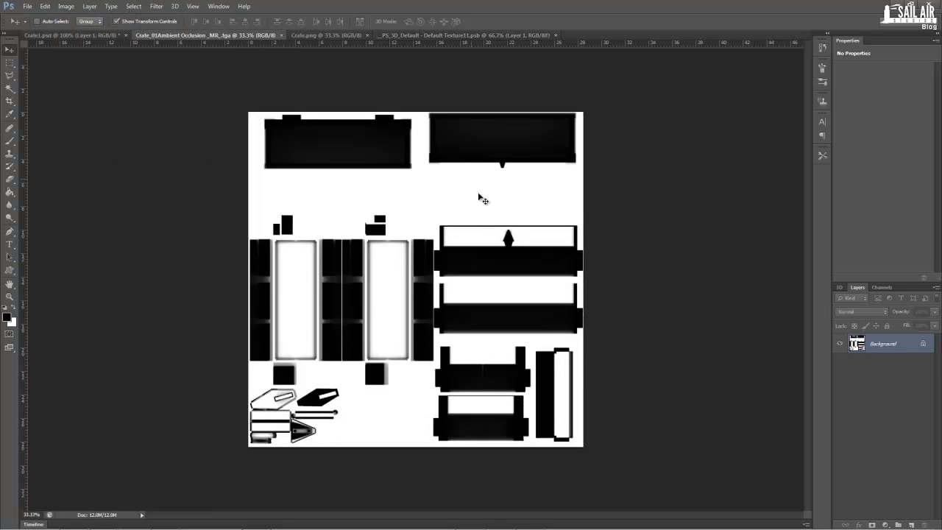
{"action": "left_click", "coordinate": [409, 36]}
- Resize the default texture to 2048 pixels wide with constrained proportions and save it
{"action": "left_click", "coordinate": [66, 6]}
{"action": "mouse_move", "coordinate": [85, 6]}
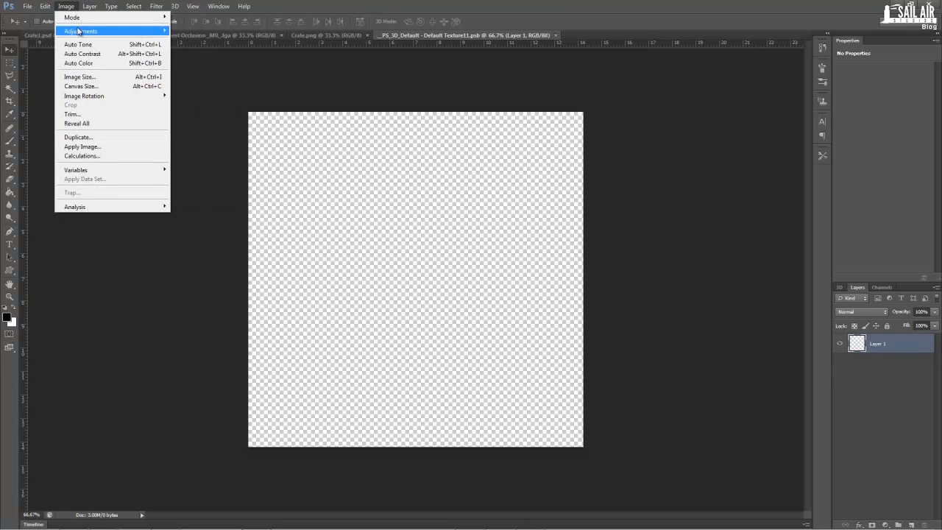
{"action": "left_click", "coordinate": [80, 77]}
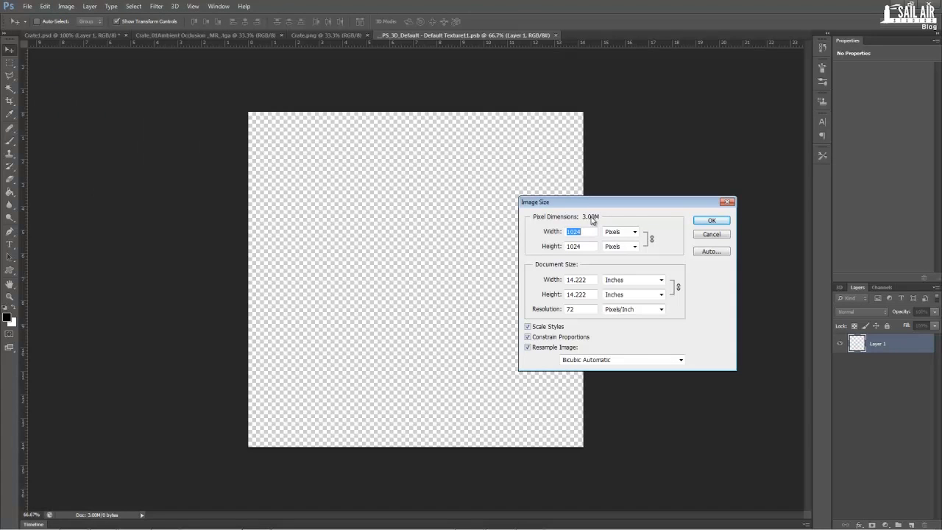
{"action": "type", "text": "2048"}
{"action": "key", "text": "Return"}
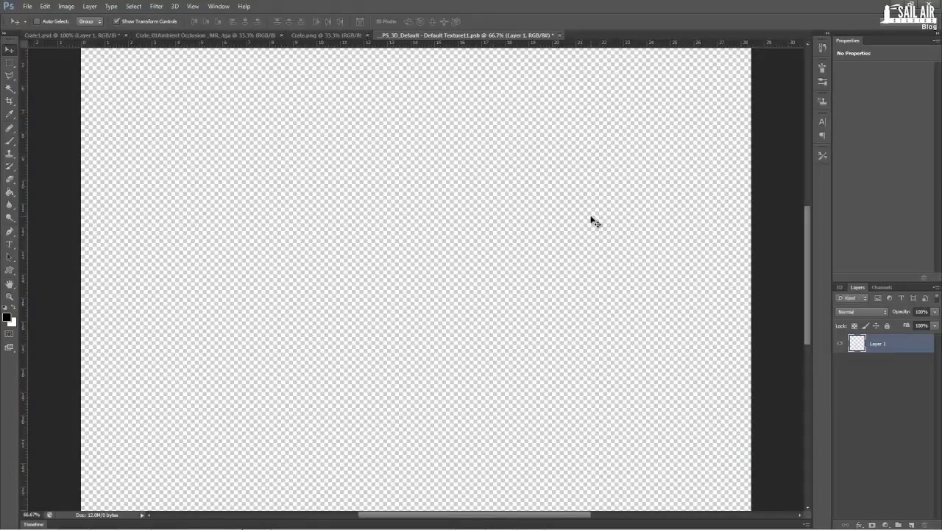
{"action": "key", "text": "ctrl+s"}
- Copy the entire ambient occlusion map into the default texture document
{"action": "left_click", "coordinate": [96, 35]}
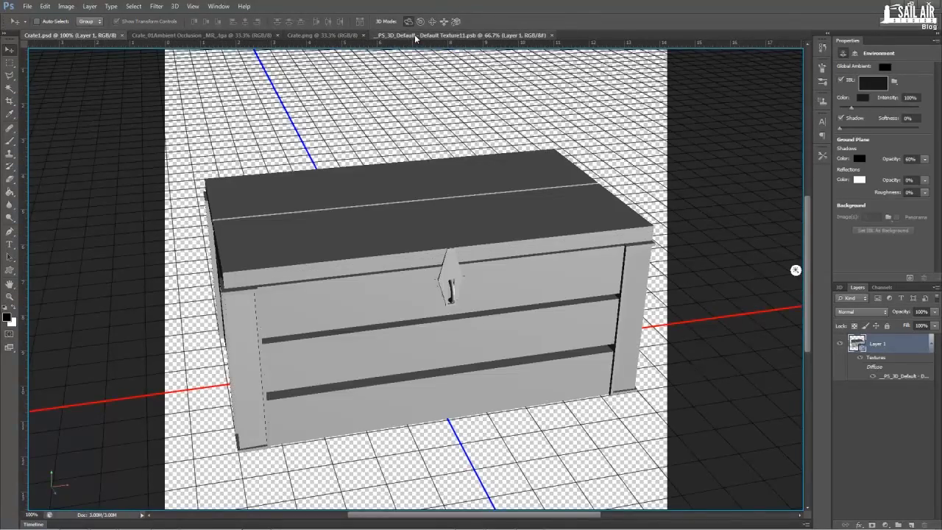
{"action": "left_click", "coordinate": [424, 35]}
{"action": "left_click", "coordinate": [221, 35]}
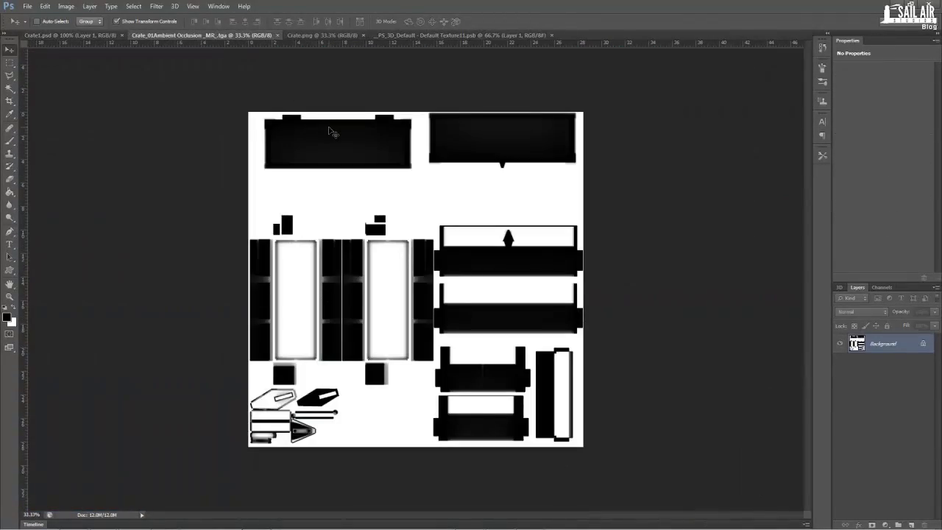
{"action": "key", "text": "ctrl+a"}
{"action": "left_click", "coordinate": [436, 35]}
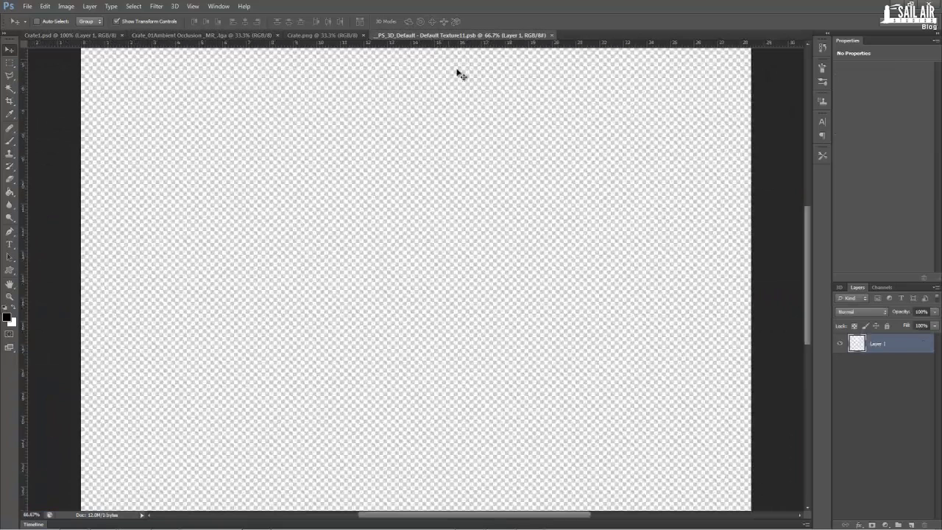
- Copy the entire Crate.png UV template and paste it as a layer above the ambient occlusion map in the default texture
{"action": "left_click", "coordinate": [324, 35]}
{"action": "key", "text": "ctrl+a"}
{"action": "key", "text": "ctrl+c"}
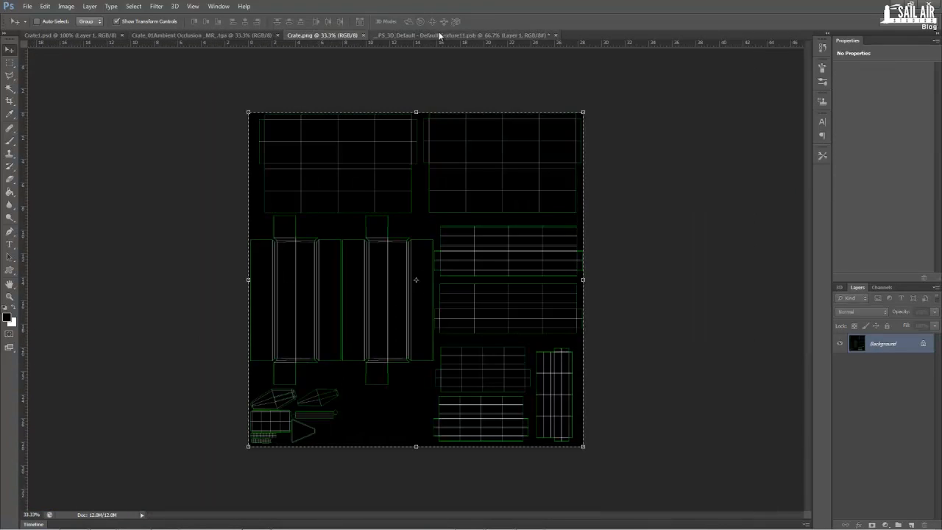
{"action": "left_click", "coordinate": [440, 35]}
{"action": "key", "text": "ctrl+v"}
- Set the blend mode of both the UV template layer and the ambient occlusion layer to Multiply
{"action": "left_click", "coordinate": [870, 313]}
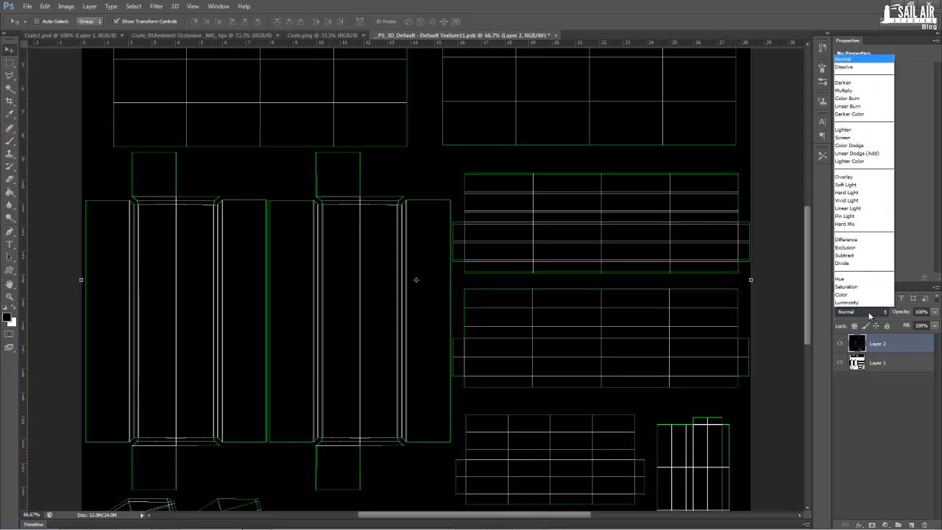
{"action": "left_click", "coordinate": [858, 85]}
{"action": "left_click", "coordinate": [899, 364]}
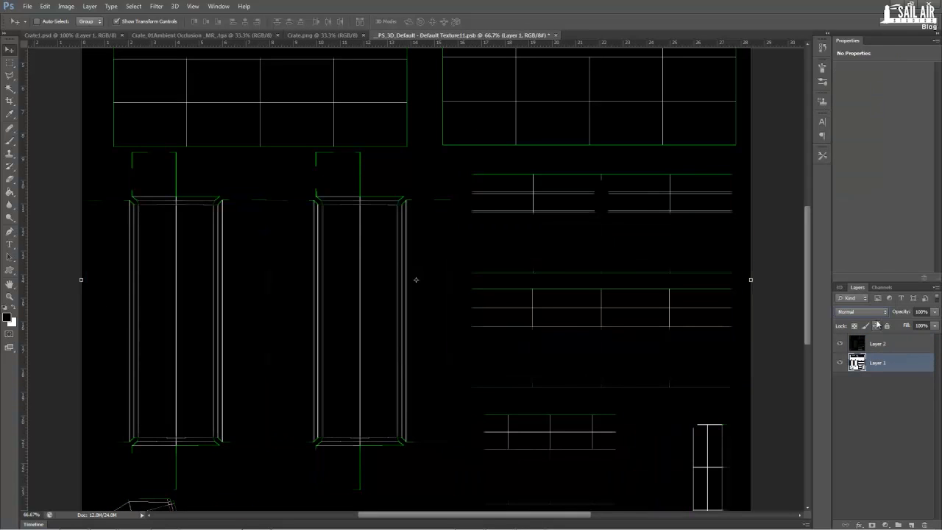
{"action": "left_click", "coordinate": [870, 312]}
{"action": "key", "text": "Up"}
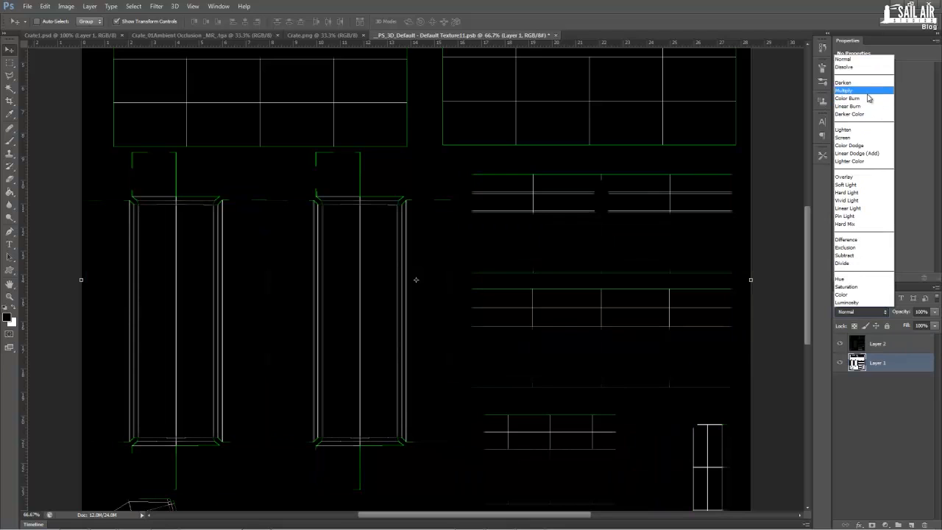
{"action": "left_click", "coordinate": [869, 91]}
- Invert the colors of the UV template layer, Layer 2
{"action": "left_click", "coordinate": [882, 348]}
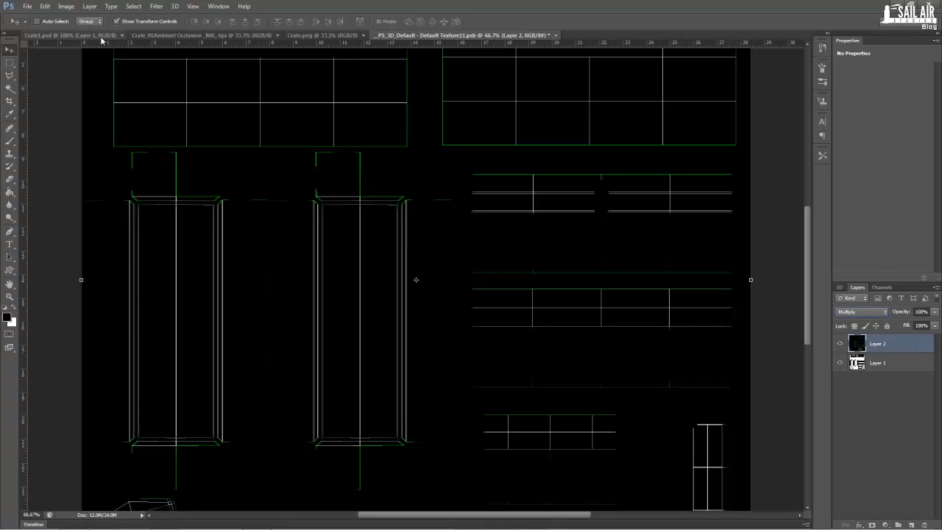
{"action": "left_click", "coordinate": [66, 6]}
{"action": "mouse_move", "coordinate": [98, 34]}
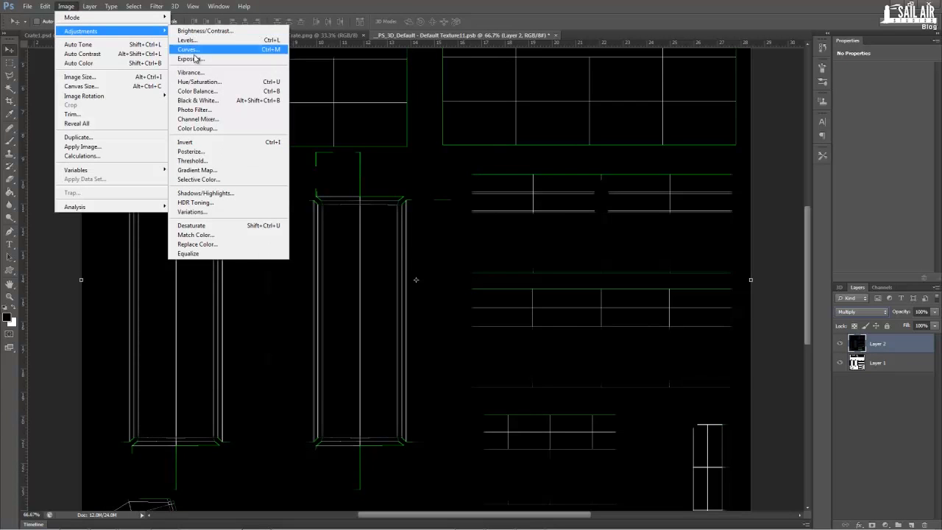
{"action": "left_click", "coordinate": [201, 142]}
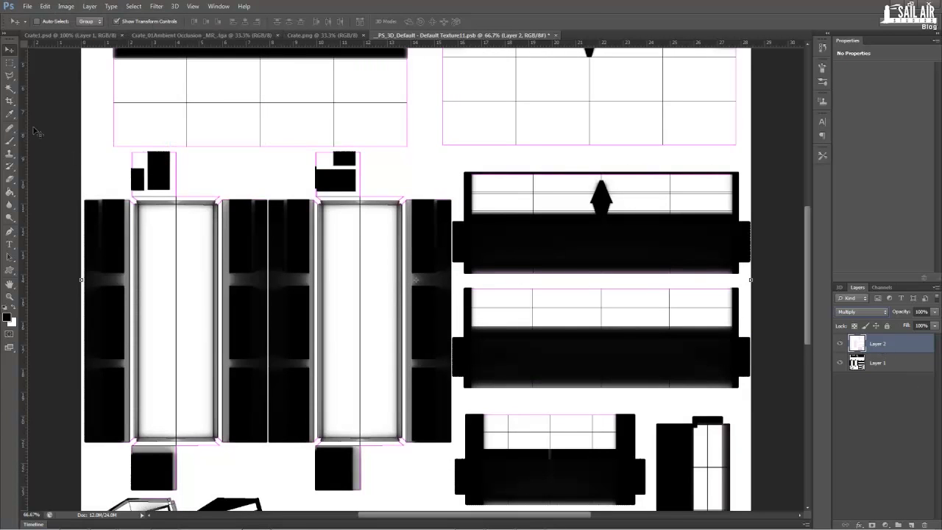
- Bring up Crate1.psd, orbit the crate to another corner and align the infinite light with that view
{"action": "left_click", "coordinate": [9, 63]}
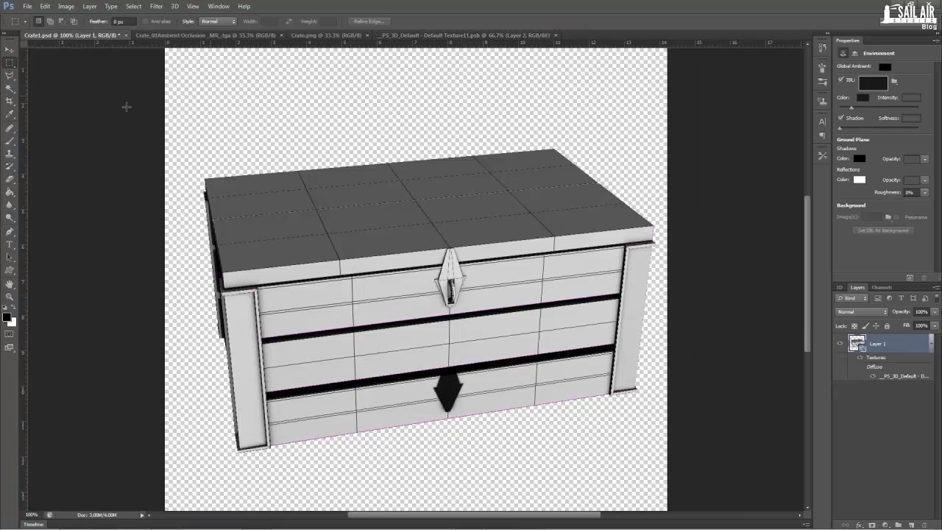
{"action": "left_click", "coordinate": [70, 34]}
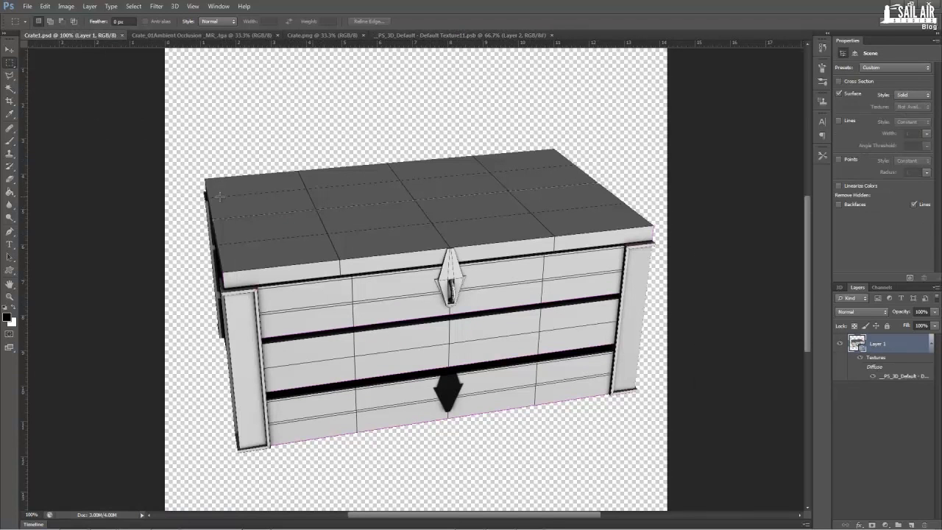
{"action": "left_click", "coordinate": [10, 50]}
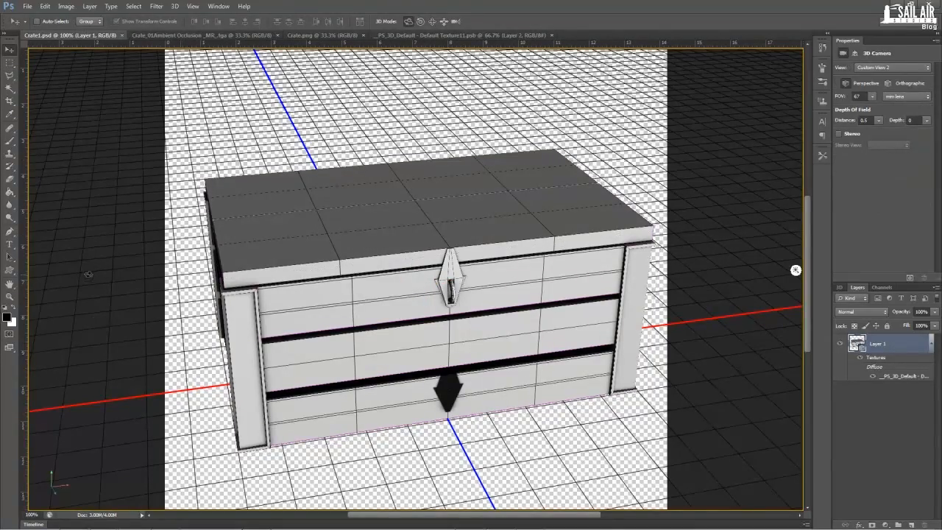
{"action": "left_click_drag", "start_coordinate": [87, 273], "coordinate": [289, 248]}
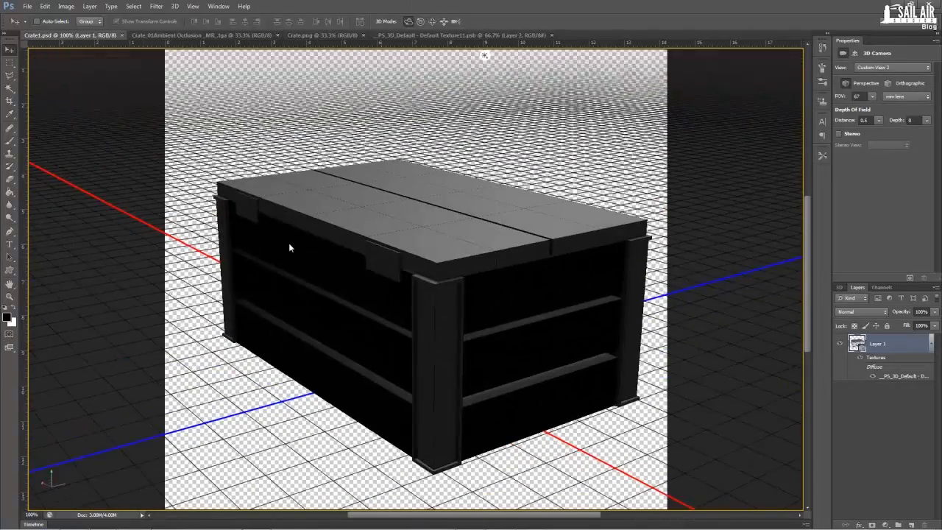
{"action": "left_click", "coordinate": [484, 55]}
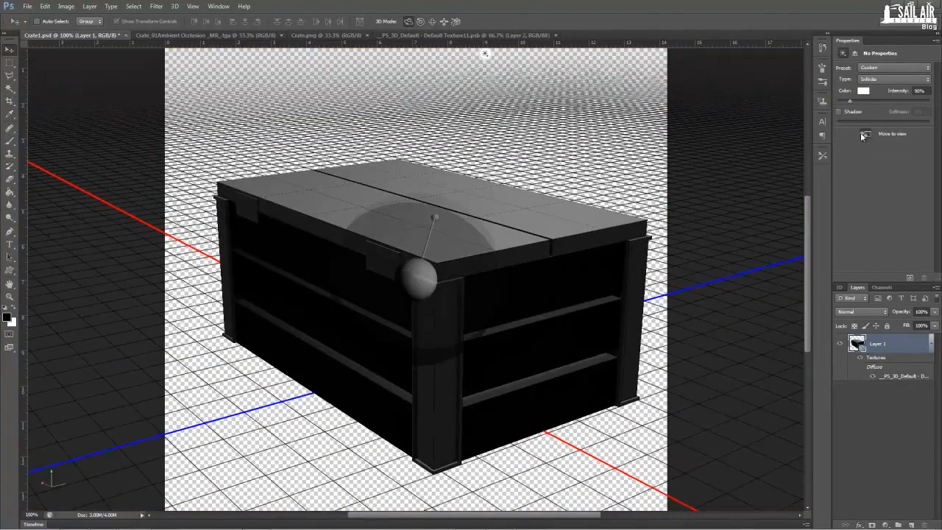
{"action": "left_click", "coordinate": [863, 135]}
{"action": "left_click", "coordinate": [716, 194]}
- Examine the textured crate from several sides and compare its shading and diamond mark with the default texture's layout
{"action": "left_click_drag", "start_coordinate": [253, 442], "coordinate": [426, 242]}
{"action": "left_click_drag", "start_coordinate": [404, 377], "coordinate": [432, 425]}
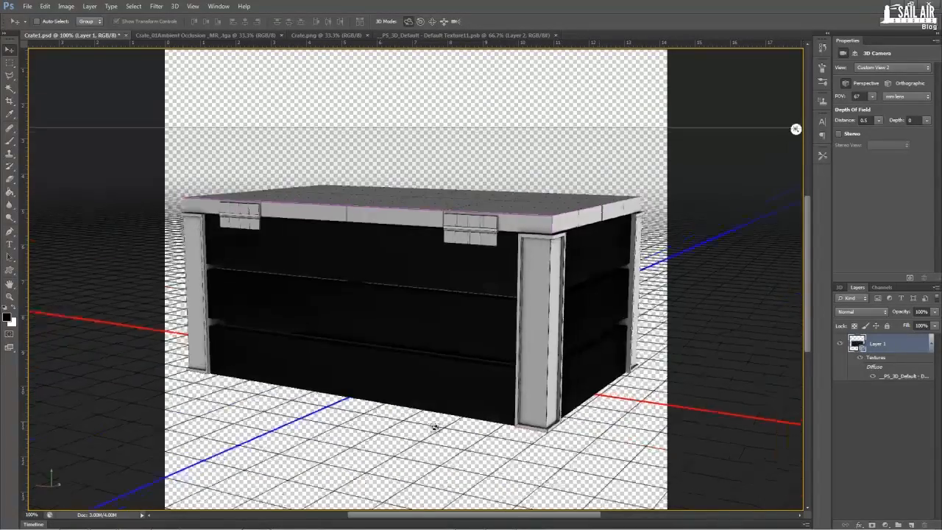
{"action": "left_click_drag", "start_coordinate": [431, 54], "coordinate": [34, 129]}
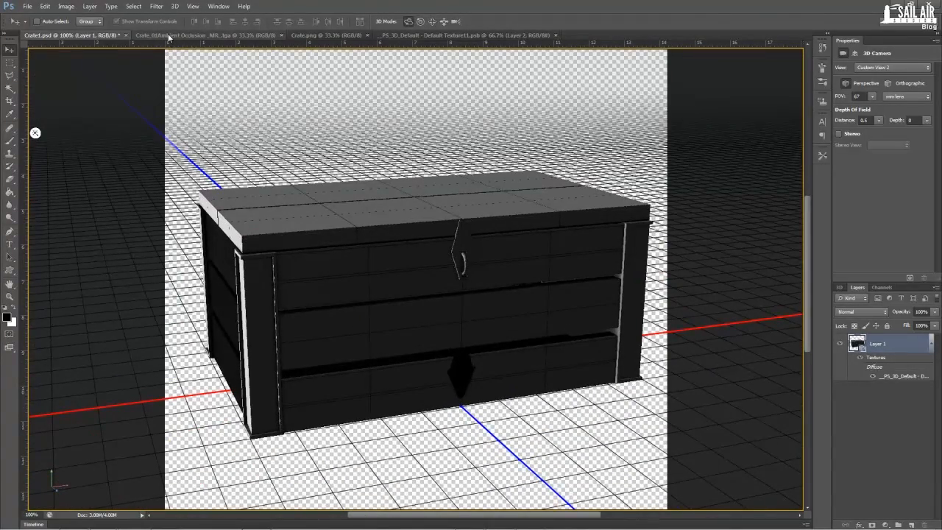
{"action": "left_click", "coordinate": [463, 34]}
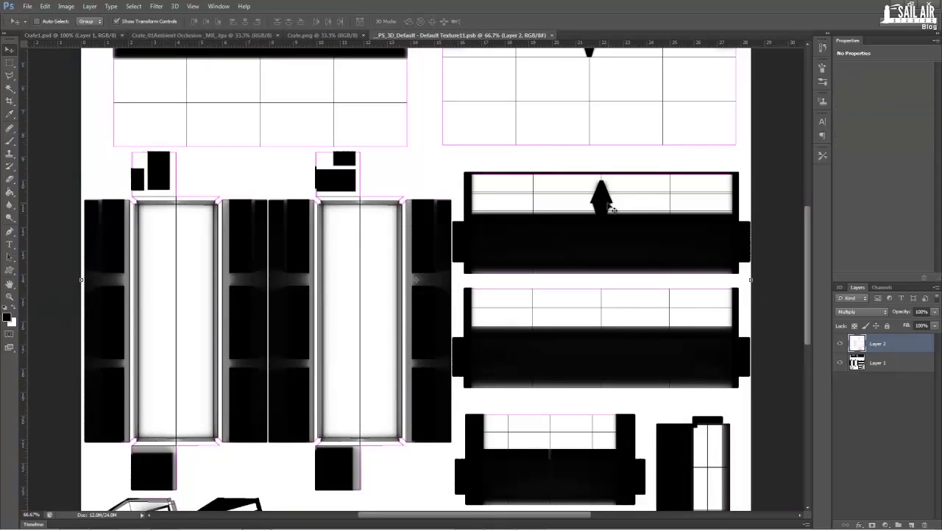
{"action": "left_click", "coordinate": [65, 35]}
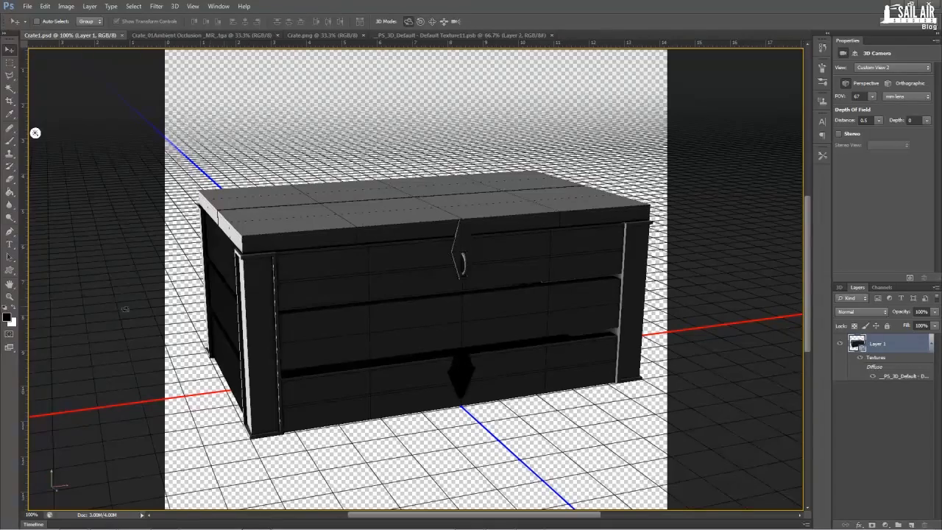
{"action": "left_click_drag", "start_coordinate": [35, 132], "coordinate": [796, 234]}
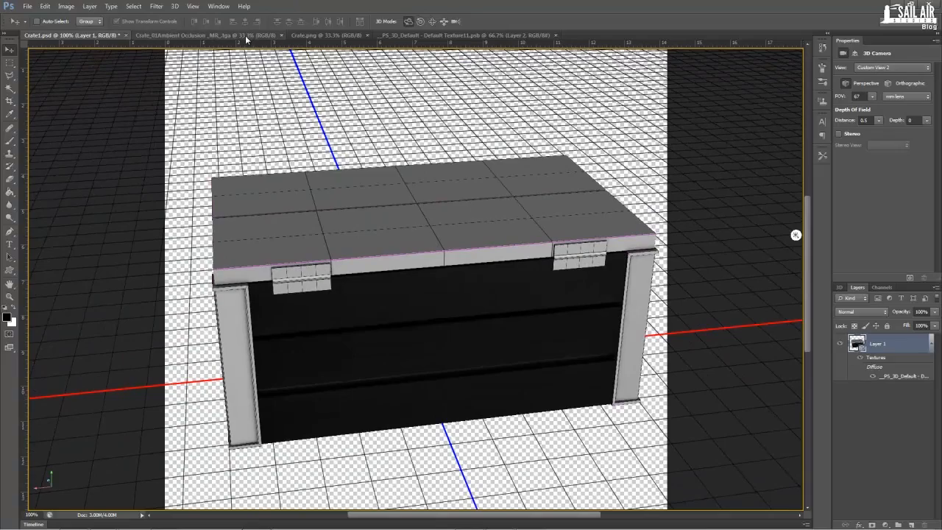
{"action": "left_click_drag", "start_coordinate": [180, 387], "coordinate": [413, 352]}
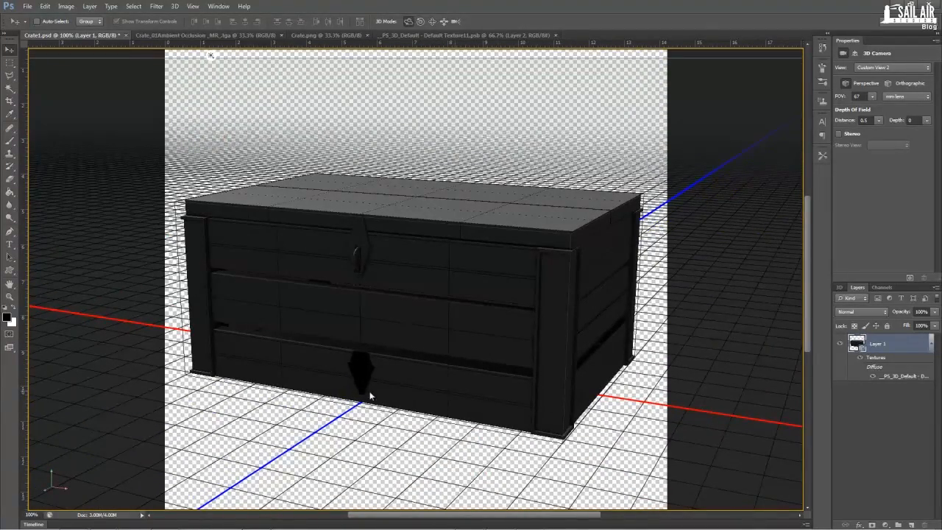
{"action": "left_click", "coordinate": [415, 34]}
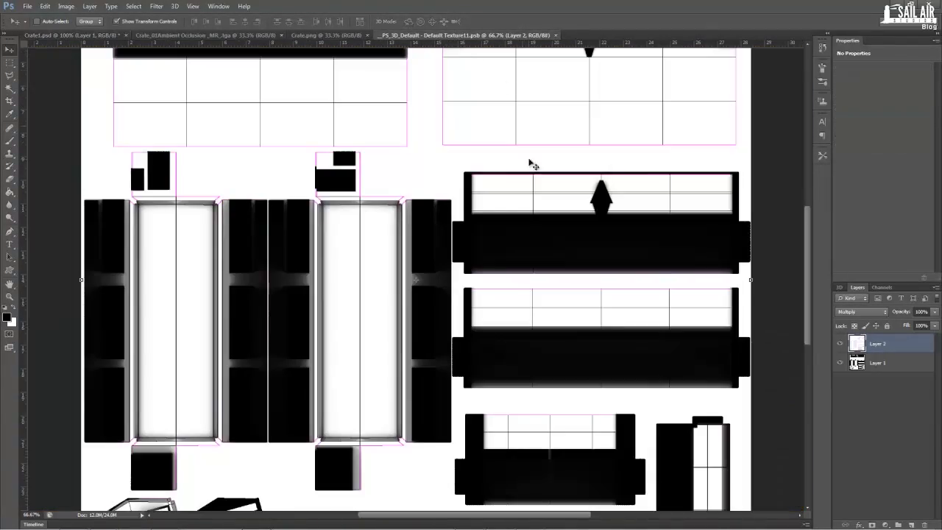
{"action": "left_click", "coordinate": [9, 62]}
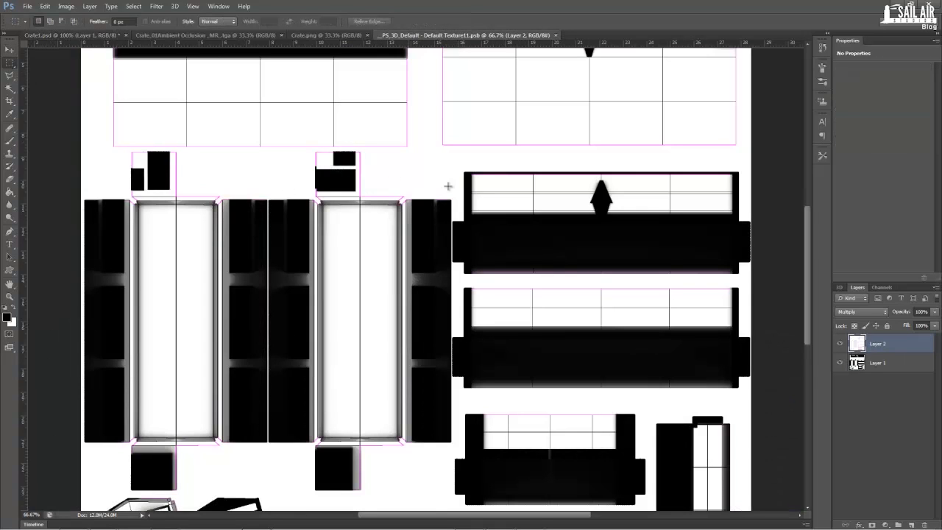
{"action": "left_click_drag", "start_coordinate": [574, 175], "coordinate": [620, 209]}
{"action": "key", "text": "ctrl+d"}
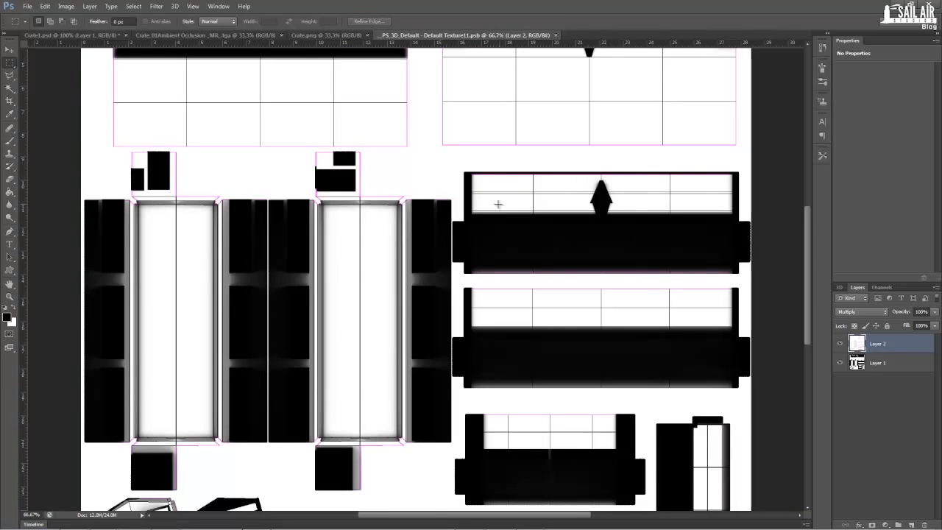
- Select the inner area of the long panel with the diamond mark and delete its ambient occlusion shading from Layer 1
{"action": "left_click", "coordinate": [10, 297]}
{"action": "left_click", "coordinate": [696, 278]}
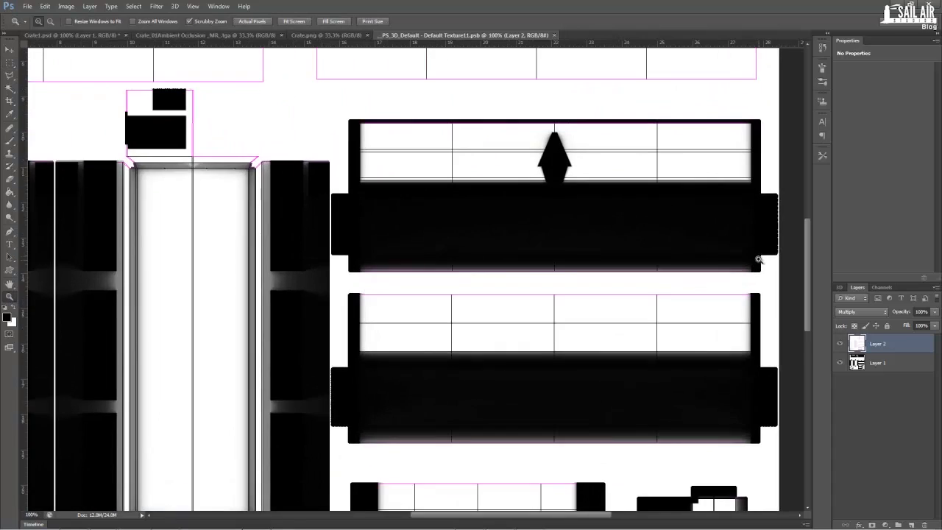
{"action": "left_click", "coordinate": [644, 176]}
{"action": "left_click", "coordinate": [612, 191], "text": "alt"}
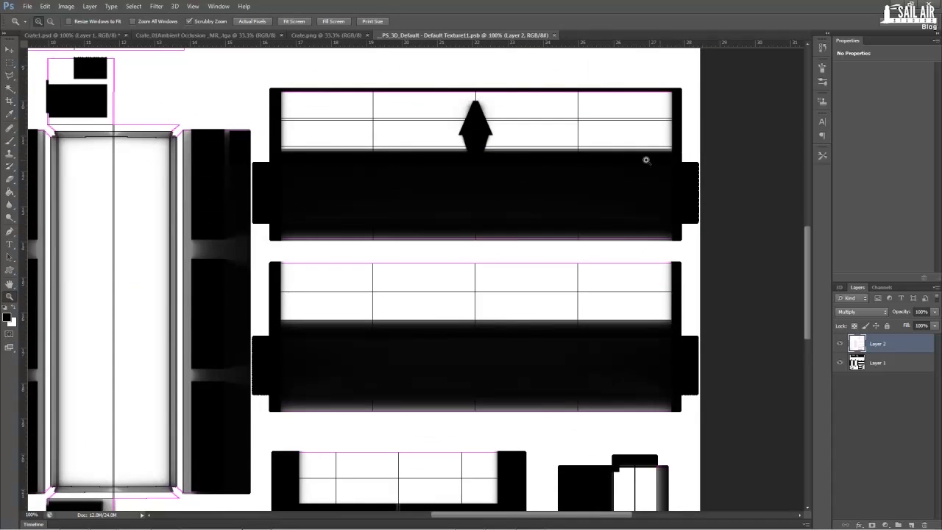
{"action": "left_click", "coordinate": [10, 62]}
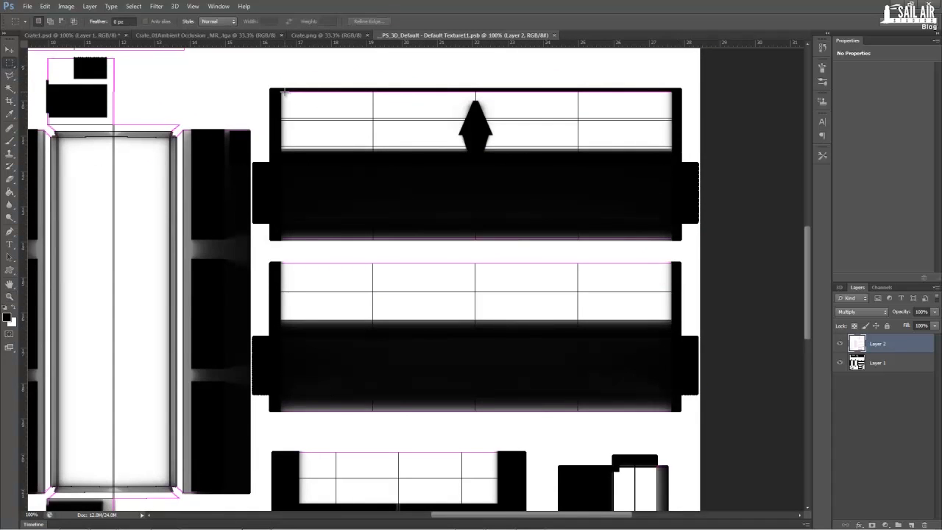
{"action": "left_click_drag", "start_coordinate": [281, 90], "coordinate": [671, 243]}
{"action": "left_click", "coordinate": [878, 362]}
{"action": "key", "text": "Delete"}
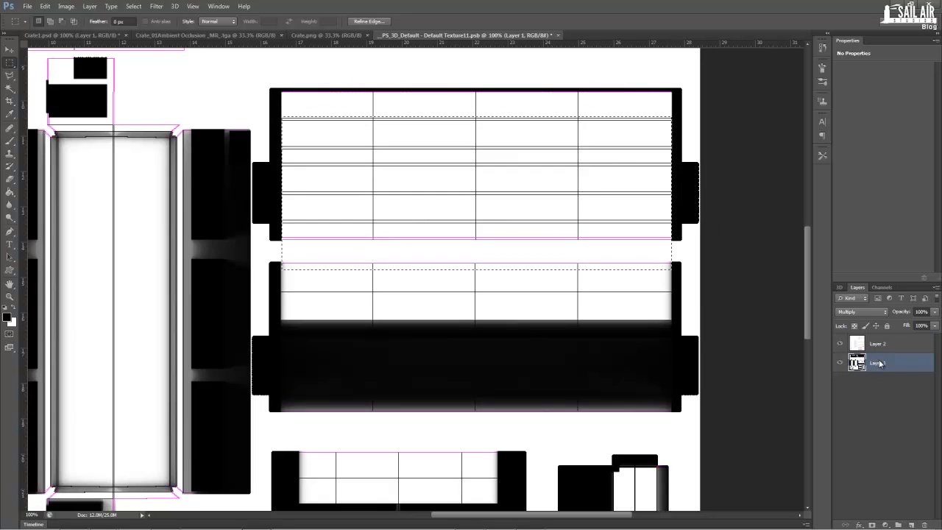
- Move the selection outline down onto the second long panel and delete its ambient occlusion shading from Layer 1
{"action": "key", "text": "shift+Down"}
{"action": "key", "text": "shift+Down"}
{"action": "key", "text": "shift+Down"}
{"action": "key", "text": "shift+Down"}
{"action": "key", "text": "shift+Down"}
{"action": "key", "text": "shift+Down"}
{"action": "key", "text": "shift+Down"}
{"action": "key", "text": "shift+Down"}
{"action": "key", "text": "shift+Down"}
{"action": "key", "text": "shift+Down"}
{"action": "key", "text": "shift+Down"}
{"action": "key", "text": "shift+Down"}
{"action": "key", "text": "shift+Down"}
{"action": "key", "text": "shift+Down"}
{"action": "key", "text": "shift+Down"}
{"action": "key", "text": "shift+Down"}
{"action": "key", "text": "shift+Down"}
{"action": "key", "text": "Delete"}
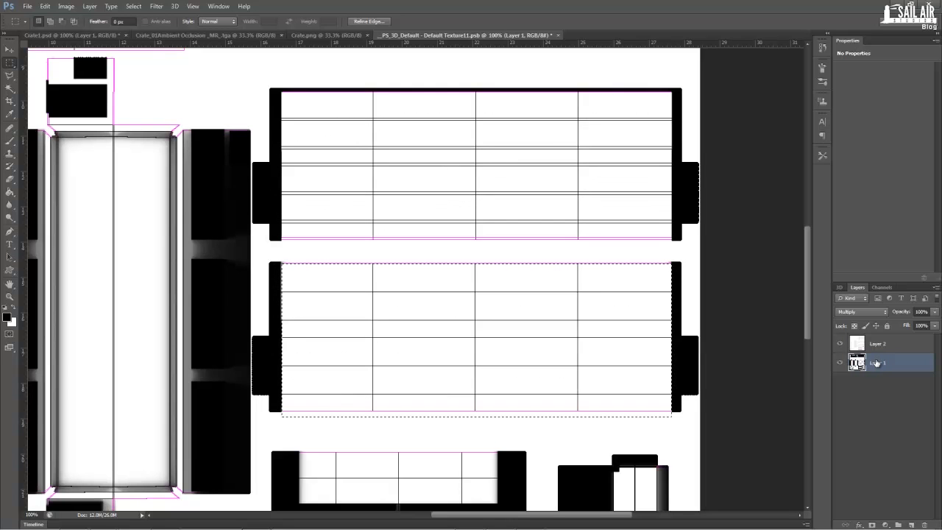
- Save the default texture and orbit the crate in Crate1.psd to inspect the updated long sides
{"action": "left_click_drag", "start_coordinate": [807, 311], "coordinate": [807, 336]}
{"action": "key", "text": "ctrl+s"}
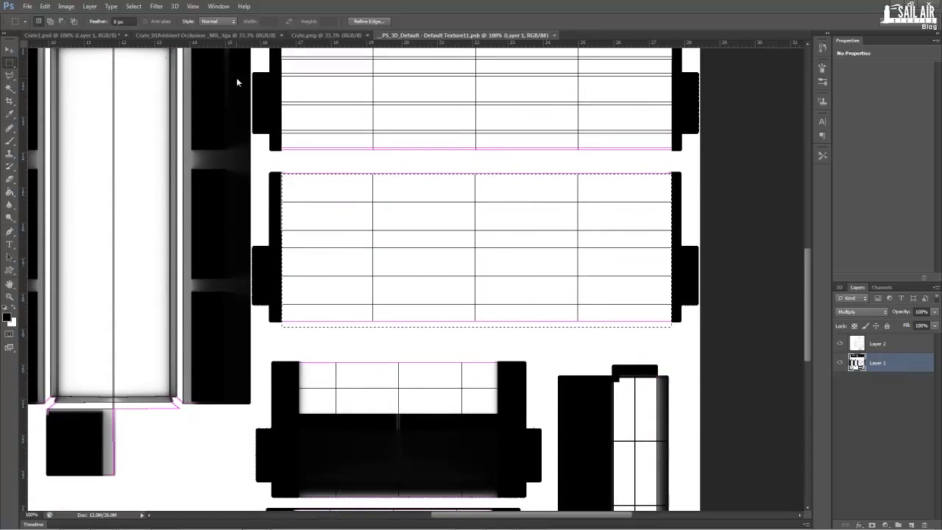
{"action": "left_click", "coordinate": [100, 35]}
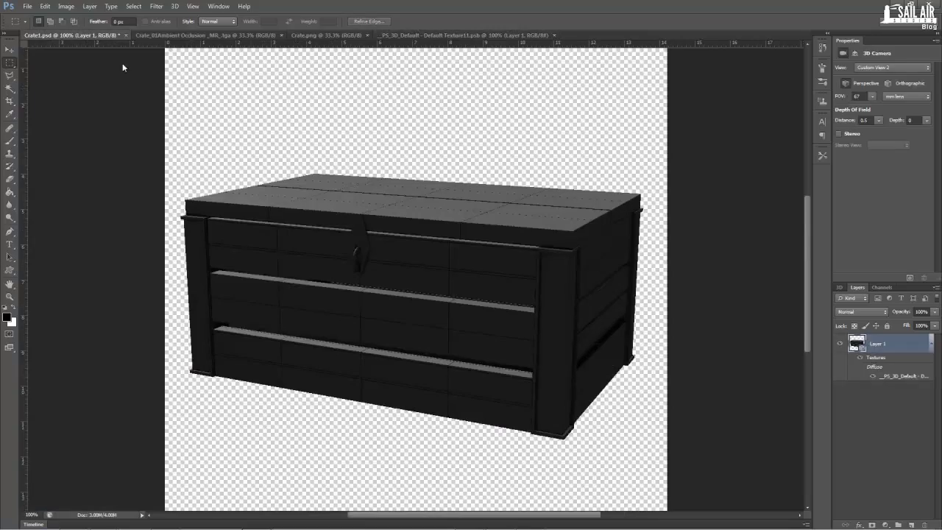
{"action": "left_click", "coordinate": [9, 50]}
{"action": "left_click_drag", "start_coordinate": [211, 55], "coordinate": [547, 270]}
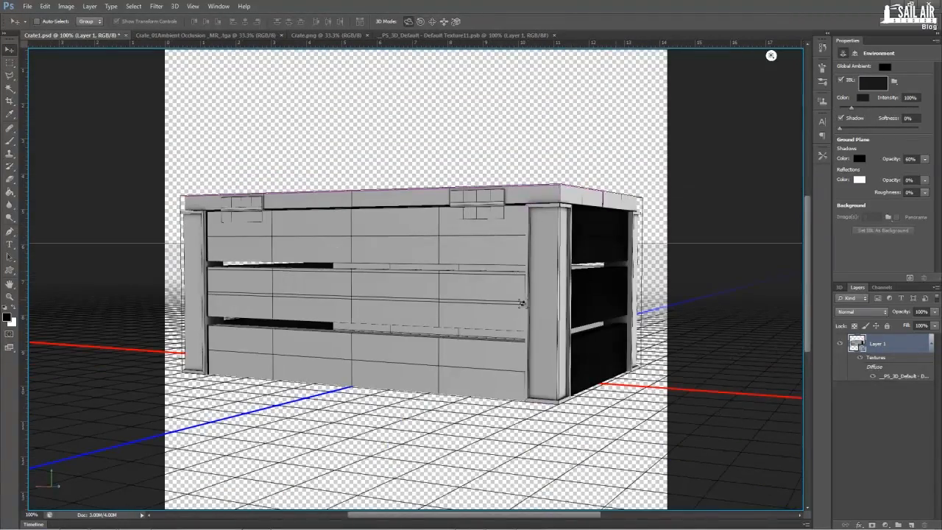
{"action": "left_click_drag", "start_coordinate": [522, 303], "coordinate": [786, 469]}
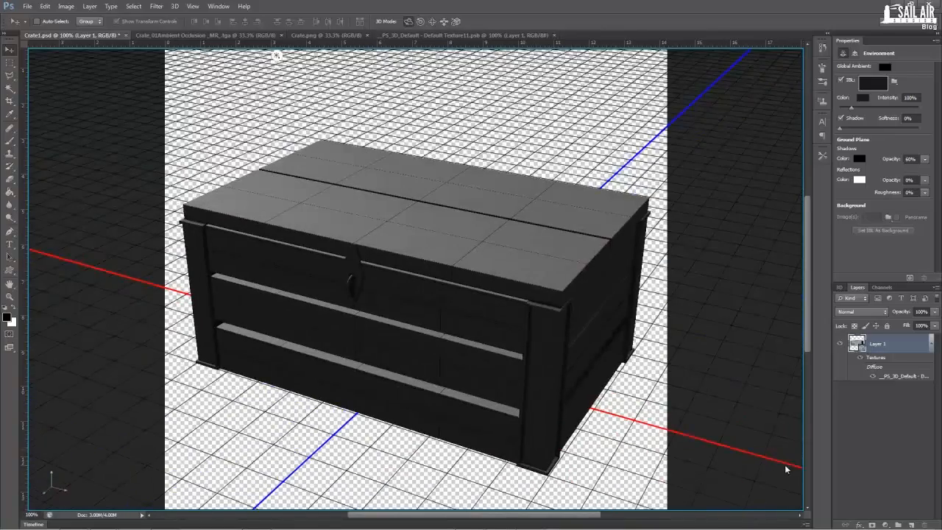
- Close the ambient occlusion TGA and Crate.png documents and return to the default texture
{"action": "left_click", "coordinate": [178, 35]}
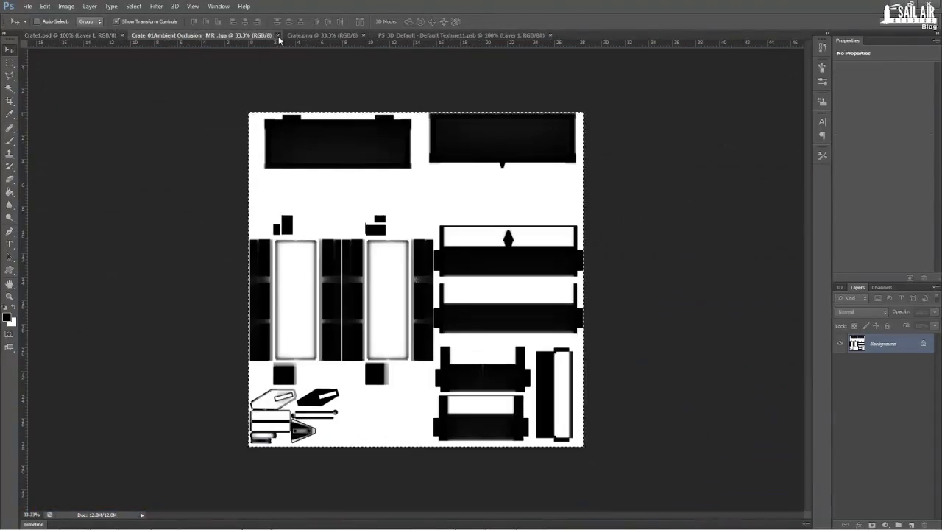
{"action": "left_click", "coordinate": [277, 36]}
{"action": "left_click", "coordinate": [191, 36]}
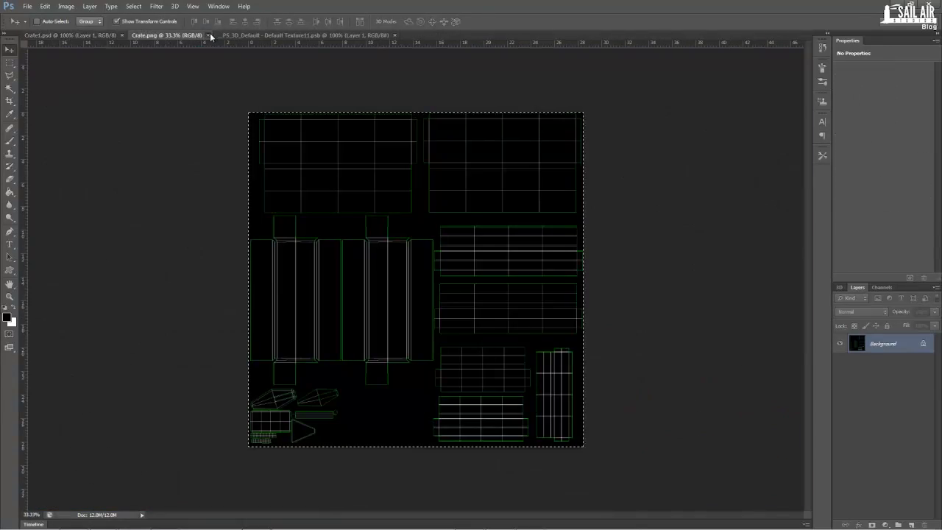
{"action": "left_click", "coordinate": [210, 34]}
{"action": "left_click", "coordinate": [172, 34]}
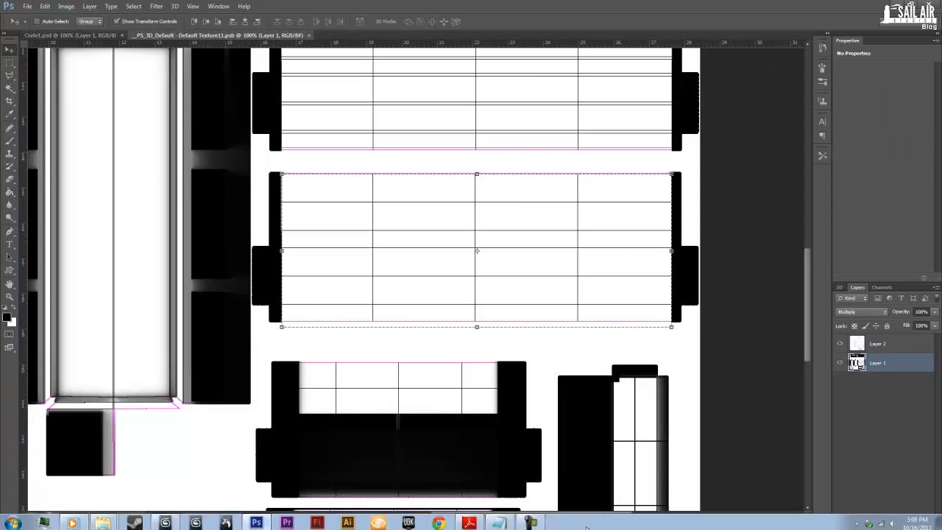
- Inspect the crate's short end in Crate1.psd and delete the black shading from the inner area of the lowest short panel on Layer 1
{"action": "left_click", "coordinate": [64, 37]}
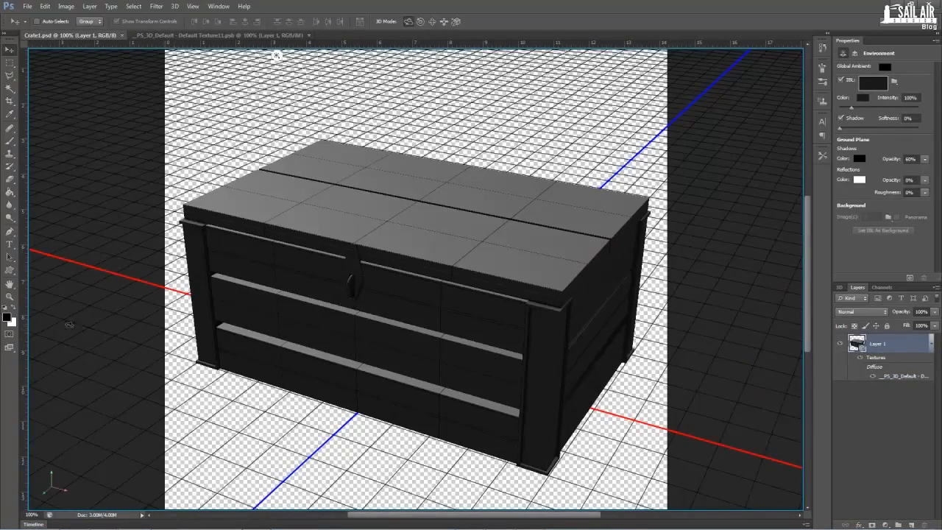
{"action": "left_click_drag", "start_coordinate": [37, 57], "coordinate": [35, 175]}
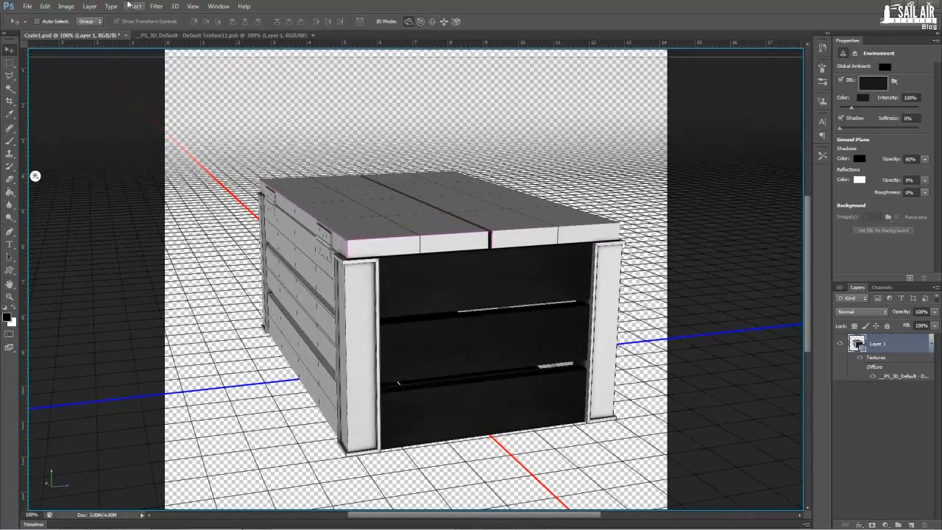
{"action": "left_click", "coordinate": [162, 35]}
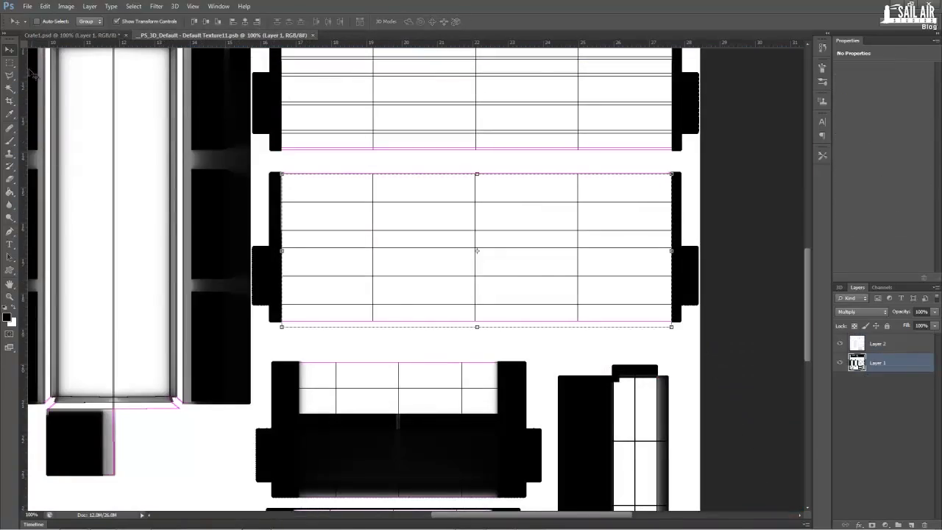
{"action": "left_click", "coordinate": [11, 63]}
{"action": "scroll", "coordinate": [361, 341], "scroll_direction": "down", "scroll_amount": 5}
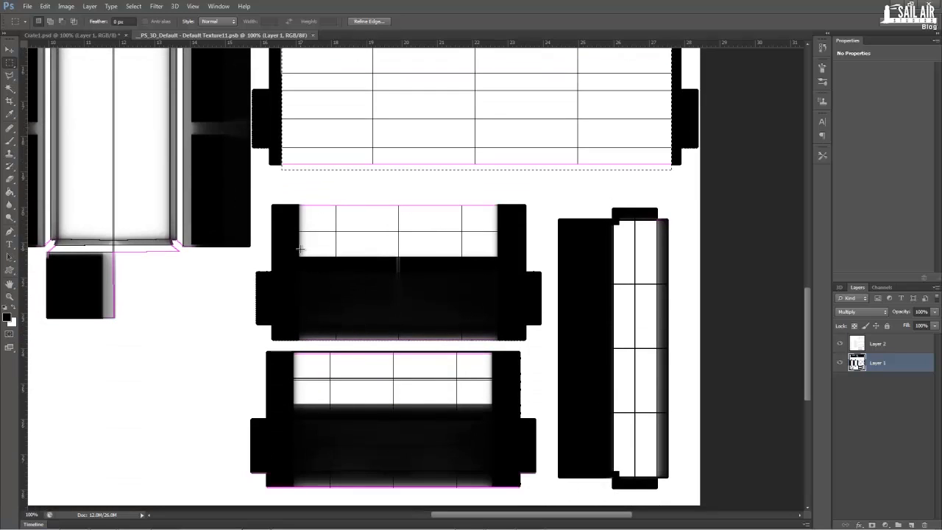
{"action": "left_click_drag", "start_coordinate": [300, 249], "coordinate": [491, 490]}
{"action": "left_click", "coordinate": [493, 492]}
{"action": "left_click_drag", "start_coordinate": [292, 401], "coordinate": [492, 492]}
{"action": "key", "text": "Delete"}
- Select the black inner area of the short panel directly above, delete its shading and clear the selection
{"action": "left_click_drag", "start_coordinate": [409, 440], "coordinate": [411, 288]}
{"action": "left_click", "coordinate": [411, 288]}
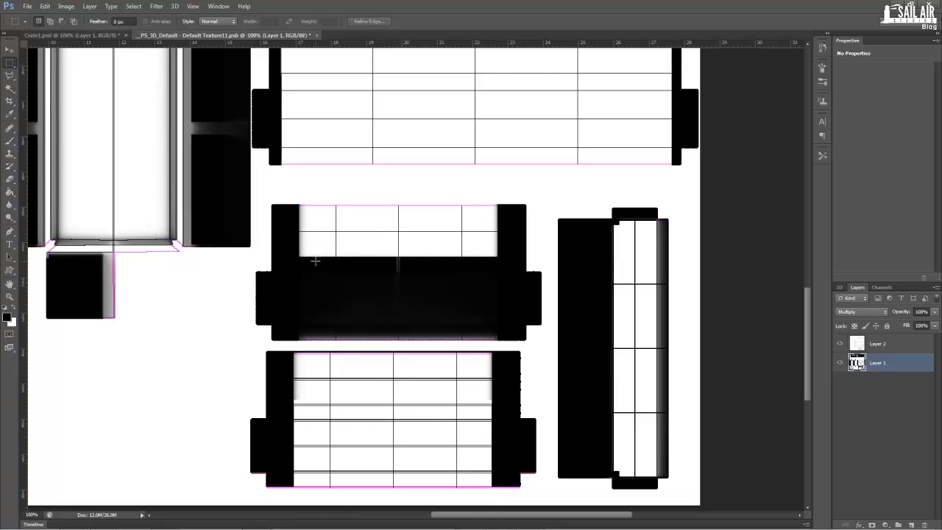
{"action": "left_click_drag", "start_coordinate": [300, 254], "coordinate": [497, 341]}
{"action": "key", "text": "Delete"}
{"action": "key", "text": "ctrl+d"}
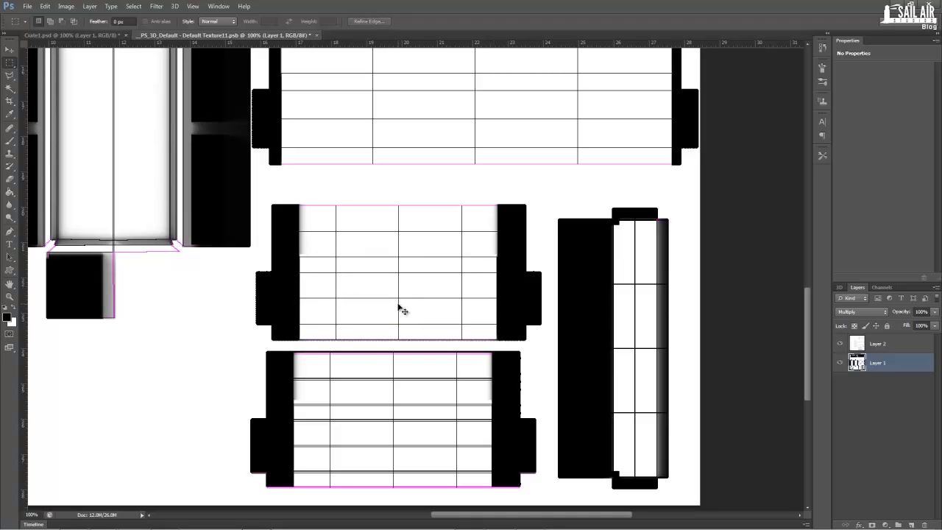
- Examine the textured crate in Crate1.psd from its short end and front corner, and review the whole UV layout in the default texture
{"action": "left_click", "coordinate": [34, 35]}
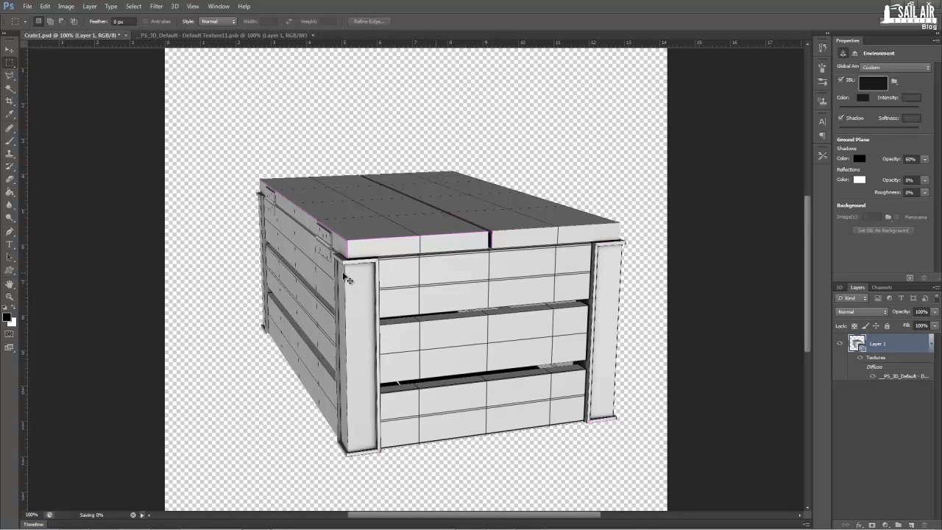
{"action": "left_click", "coordinate": [10, 51]}
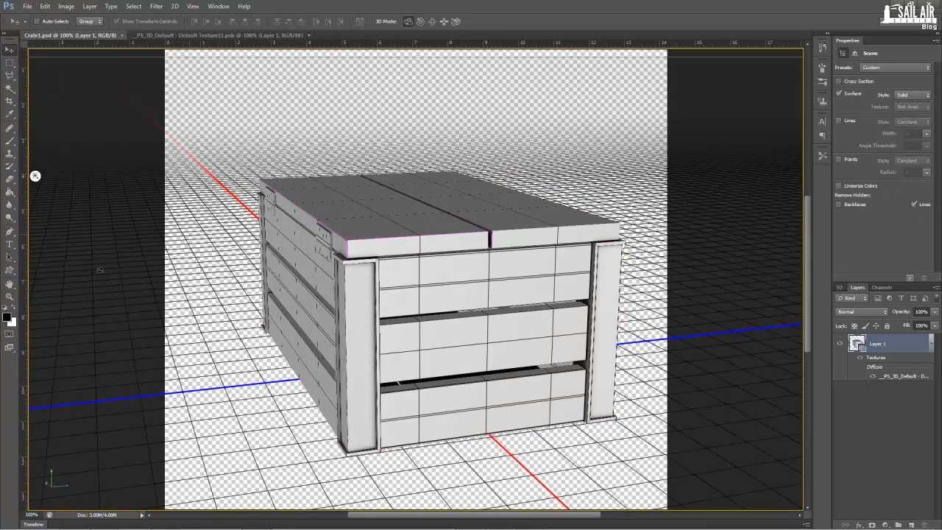
{"action": "mouse_move", "coordinate": [34, 176]}
{"action": "left_mouse_down"}
{"action": "mouse_move", "coordinate": [795, 326]}
{"action": "mouse_move", "coordinate": [310, 55]}
{"action": "mouse_move", "coordinate": [795, 290]}
{"action": "mouse_move", "coordinate": [34, 188]}
{"action": "left_mouse_up"}
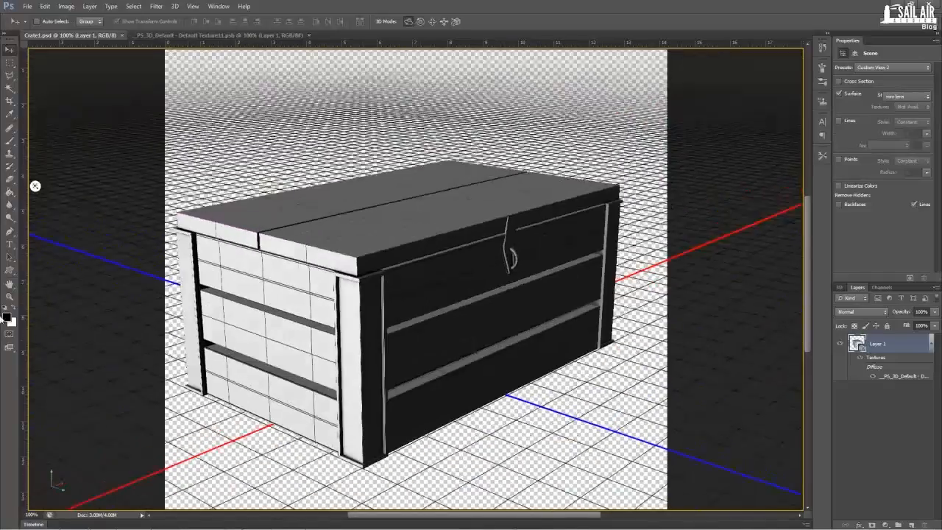
{"action": "left_click", "coordinate": [174, 35]}
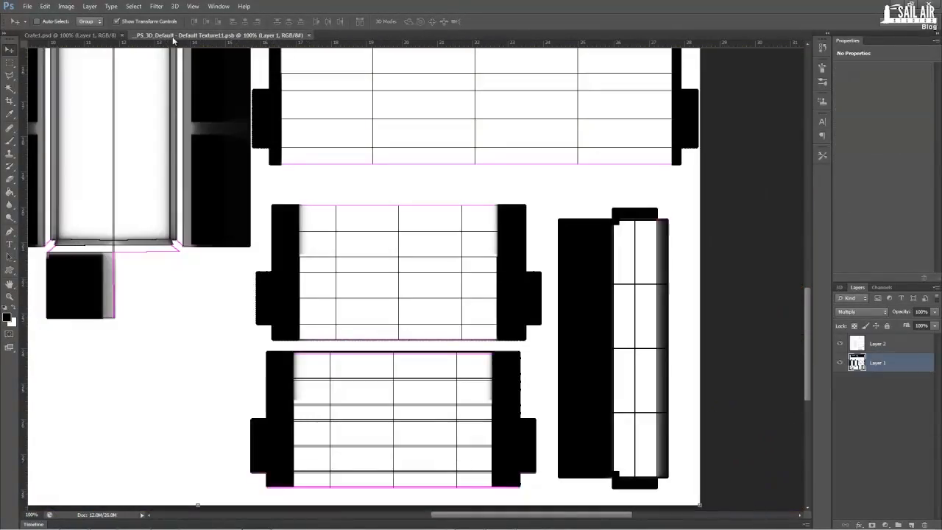
{"action": "left_click", "coordinate": [10, 295]}
{"action": "left_click", "coordinate": [235, 178], "text": "alt"}
{"action": "left_click", "coordinate": [185, 158], "text": "alt"}
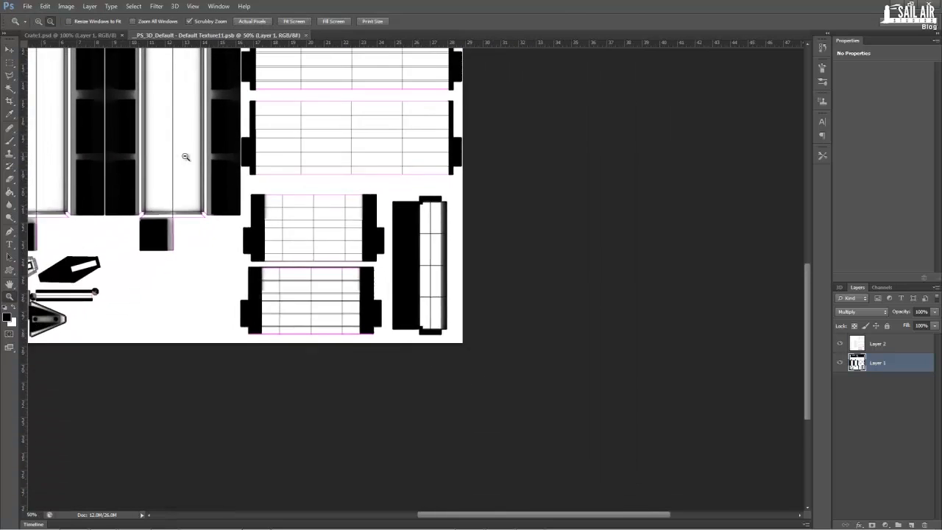
{"action": "left_click", "coordinate": [185, 158], "text": "alt"}
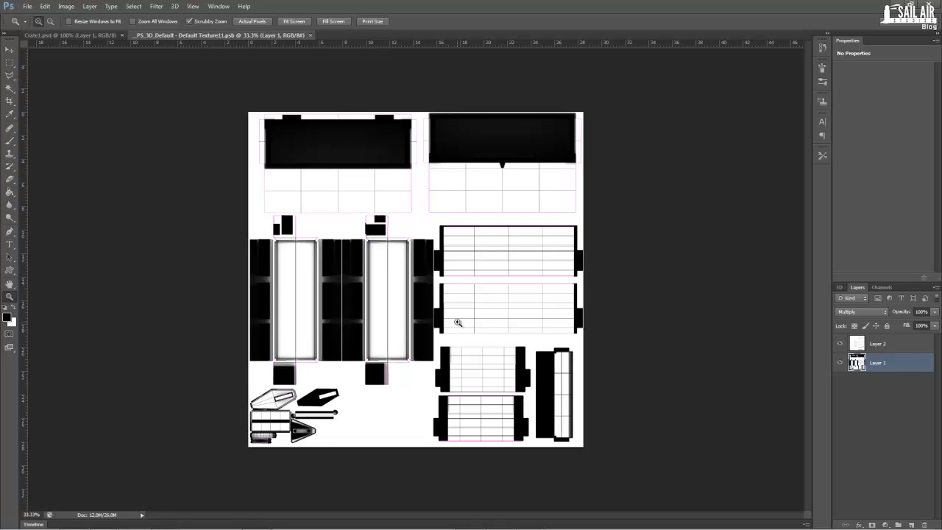
{"action": "left_click", "coordinate": [458, 322]}
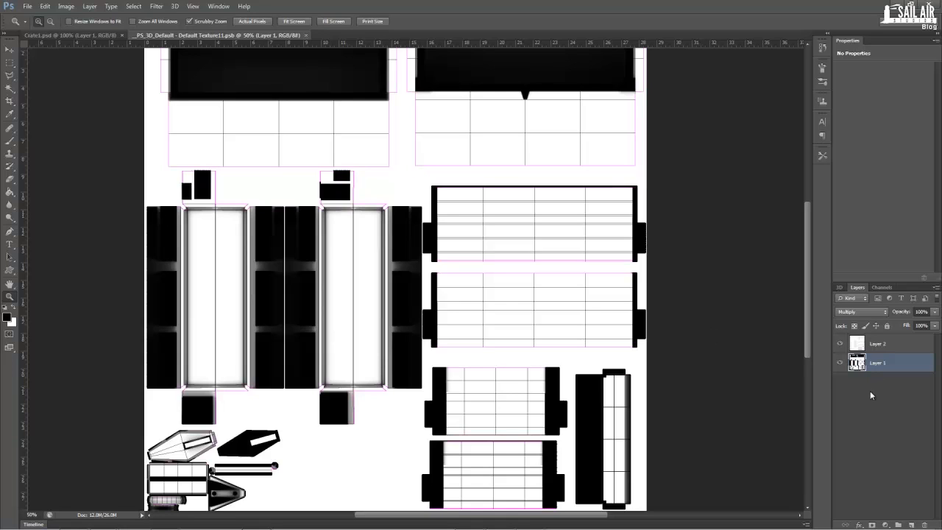
- Create a layer group named BaseTextures below Layer 1 and add a new empty layer inside it
{"action": "left_click", "coordinate": [898, 525]}
{"action": "left_click_drag", "start_coordinate": [875, 363], "coordinate": [878, 392]}
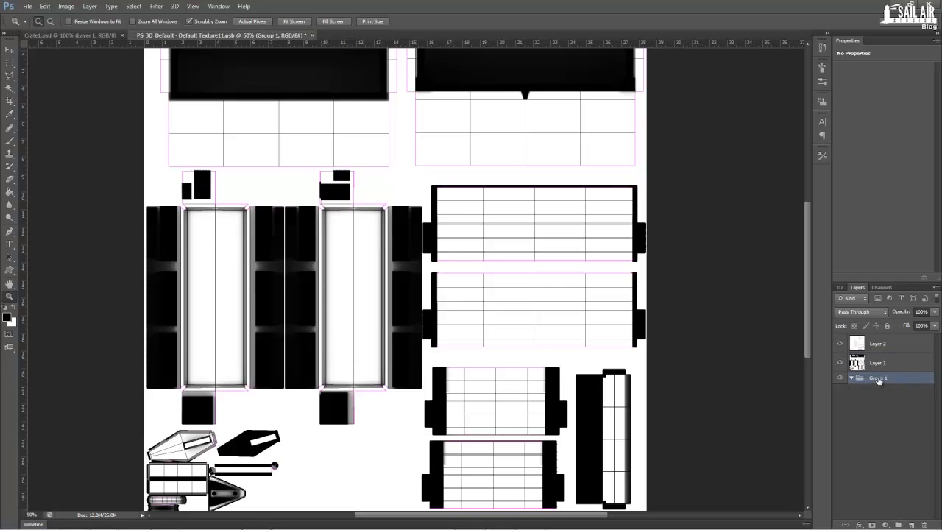
{"action": "double_click", "coordinate": [879, 376]}
{"action": "type", "text": "BaseTextures"}
{"action": "key", "text": "Return"}
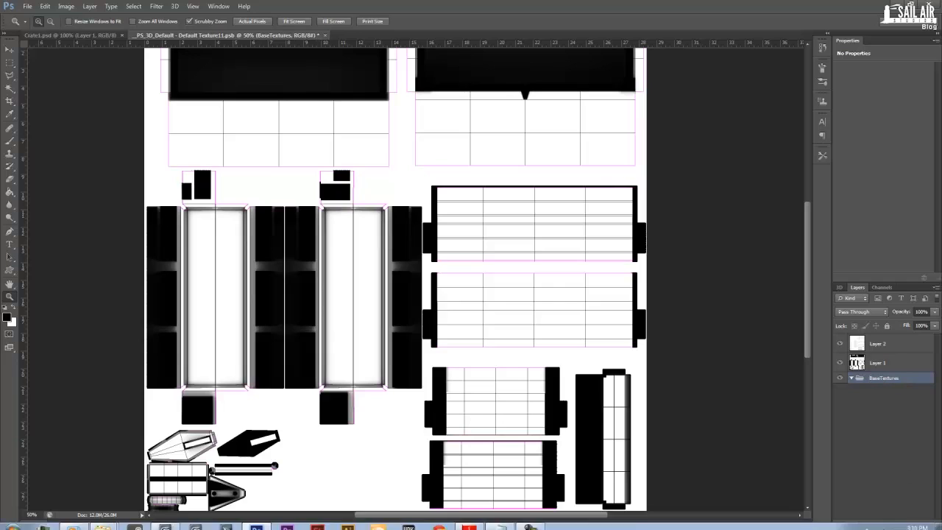
{"action": "left_click", "coordinate": [912, 525]}
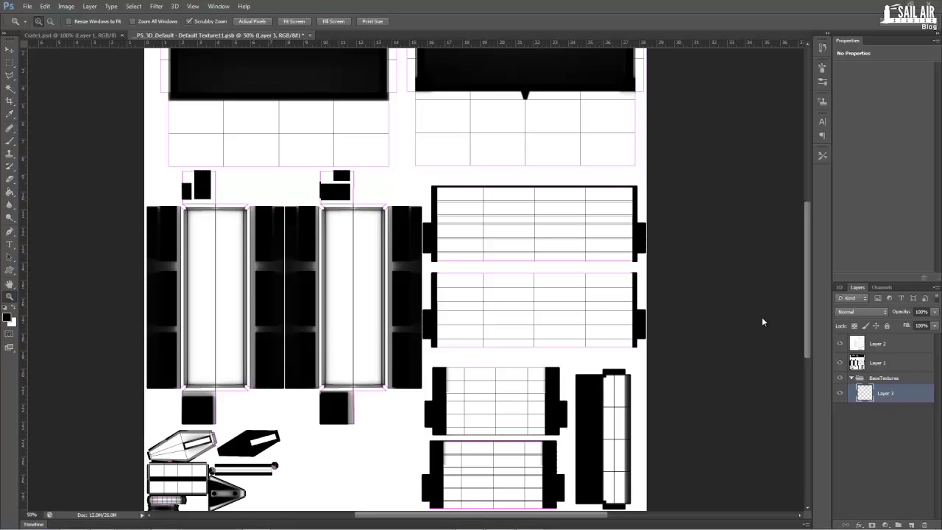
- Open the Metal_Bare01.jpg and WoodPlanks_Bare03.jpg texture images together and look at both
{"action": "left_click", "coordinate": [27, 6]}
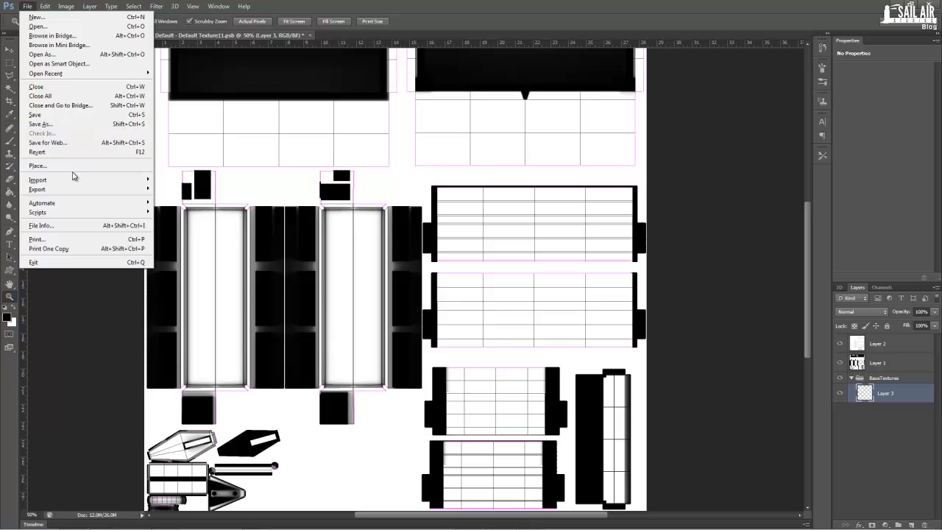
{"action": "left_click", "coordinate": [54, 30]}
{"action": "scroll", "coordinate": [598, 248], "scroll_direction": "down", "scroll_amount": 2}
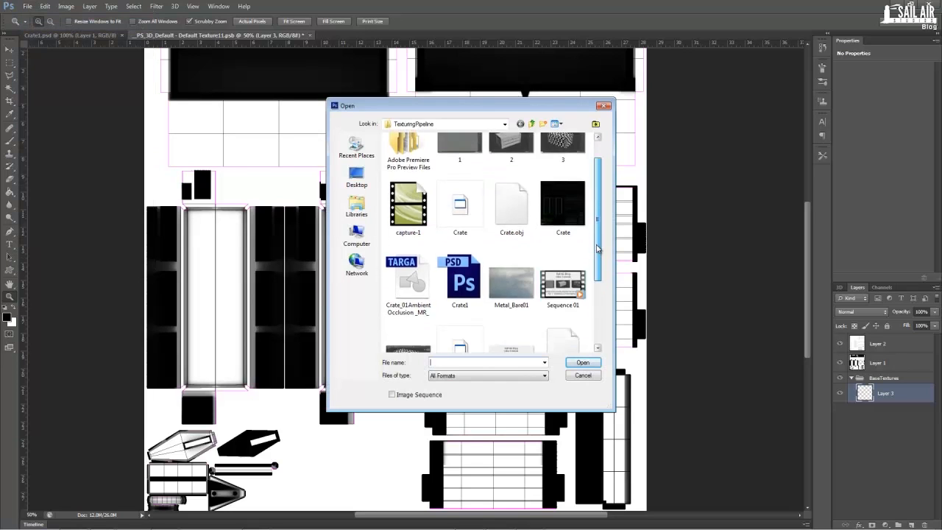
{"action": "scroll", "coordinate": [598, 249], "scroll_direction": "down", "scroll_amount": 2}
{"action": "left_click", "coordinate": [512, 173]}
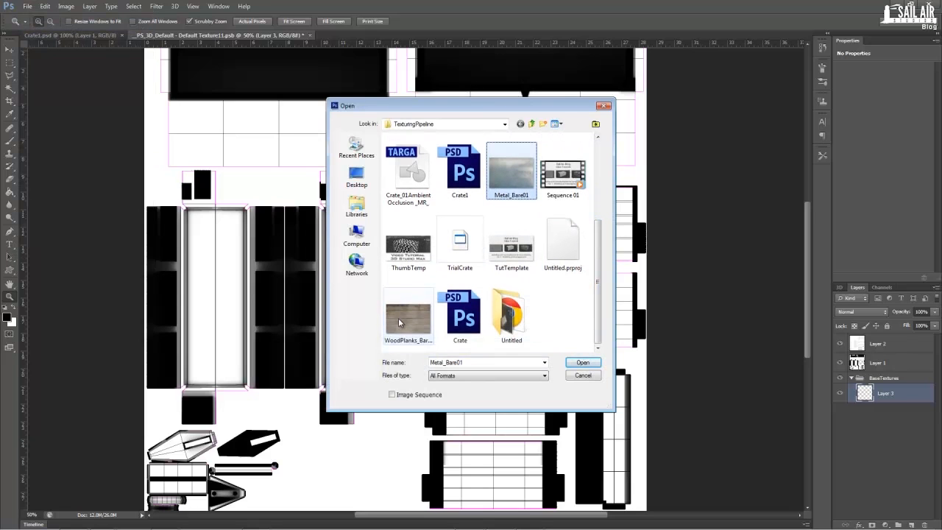
{"action": "left_click", "coordinate": [399, 317], "text": "ctrl"}
{"action": "left_click", "coordinate": [583, 363]}
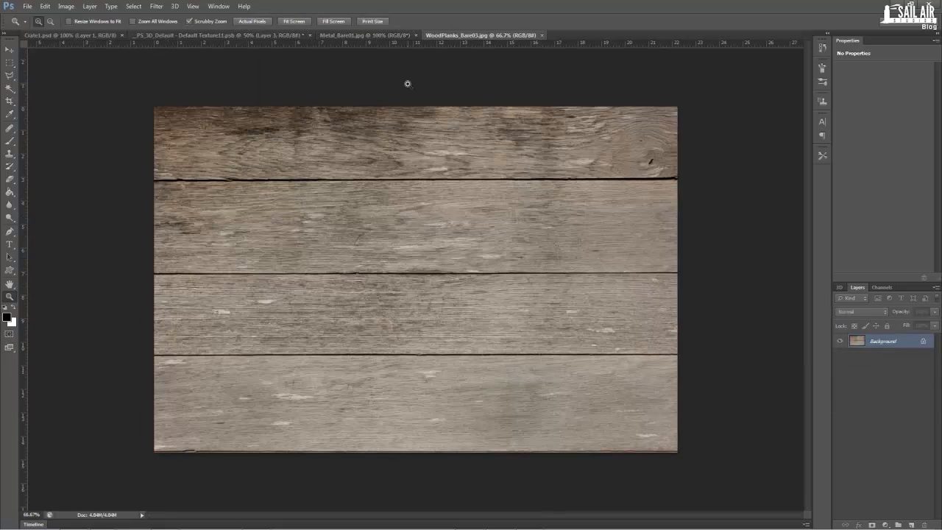
{"action": "left_click", "coordinate": [380, 35]}
{"action": "left_click", "coordinate": [442, 34]}
{"action": "left_click", "coordinate": [10, 62]}
{"action": "left_click_drag", "start_coordinate": [155, 107], "coordinate": [707, 490]}
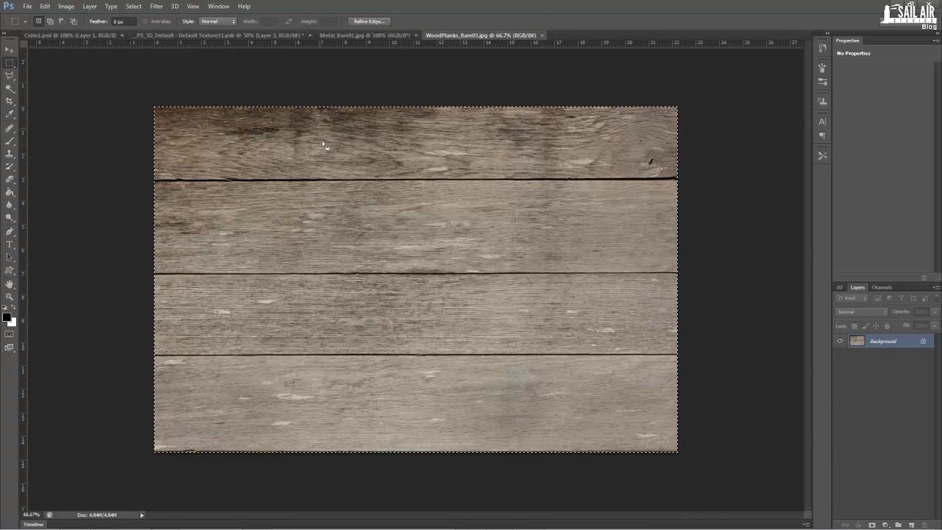
{"action": "left_click", "coordinate": [231, 194]}
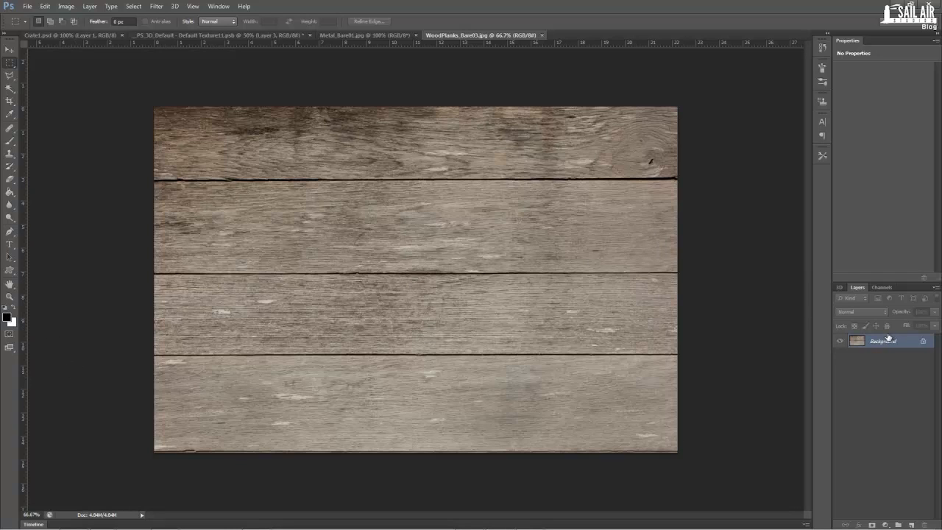
- Add a new layer above the wood planks background and set the foreground color to #b3a38c
{"action": "left_click", "coordinate": [911, 524]}
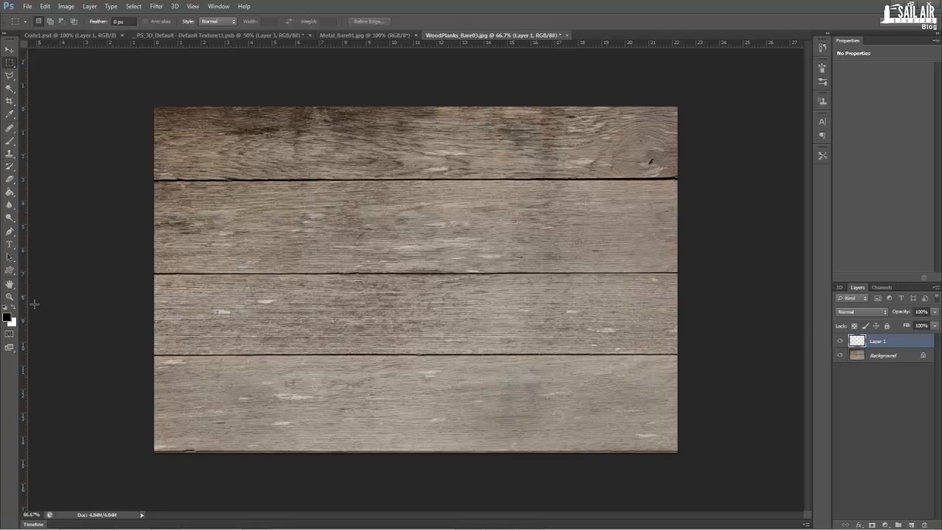
{"action": "left_click", "coordinate": [9, 319]}
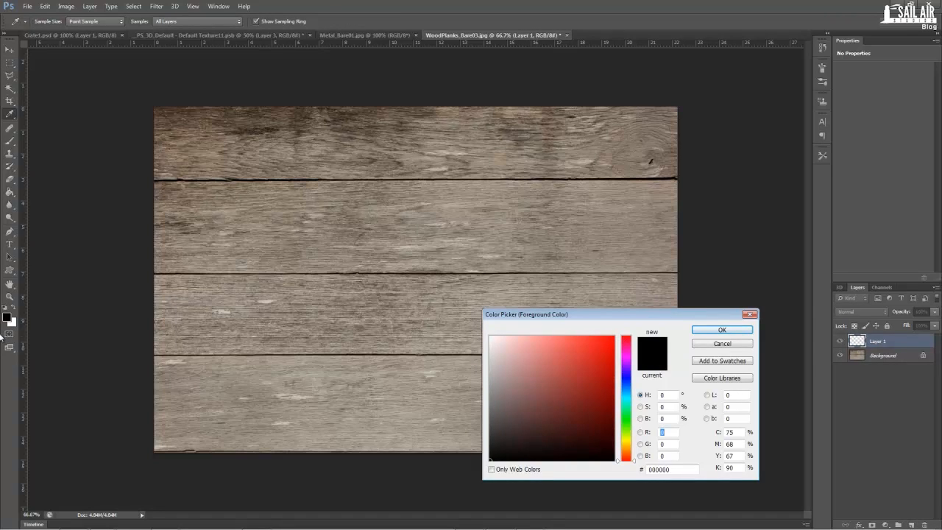
{"action": "left_click", "coordinate": [673, 468]}
{"action": "type", "text": "b3"}
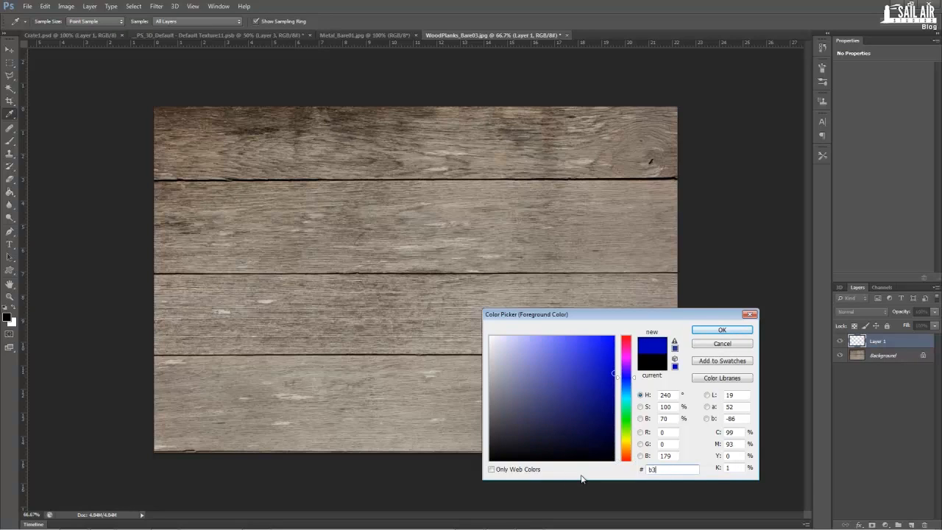
{"action": "type", "text": "a38c"}
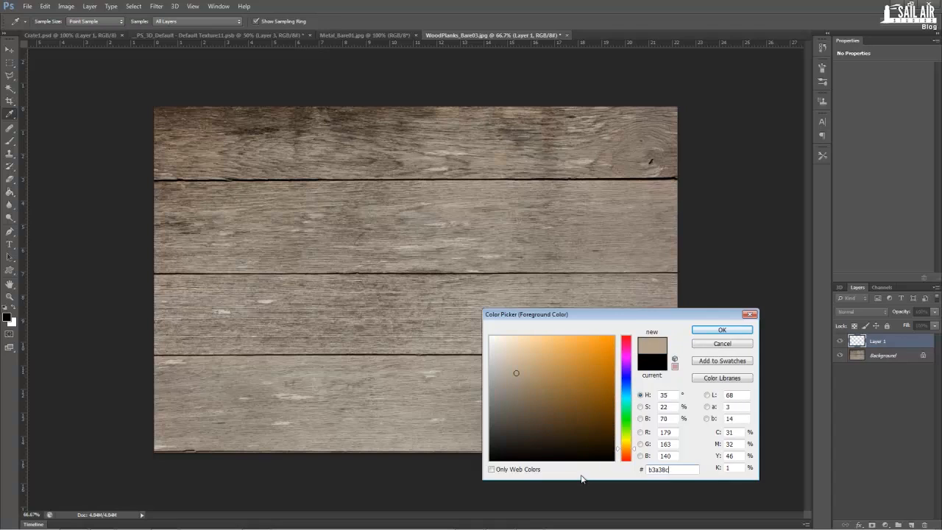
{"action": "left_click", "coordinate": [723, 329]}
- Set the background color to #59440d
{"action": "left_click", "coordinate": [13, 323]}
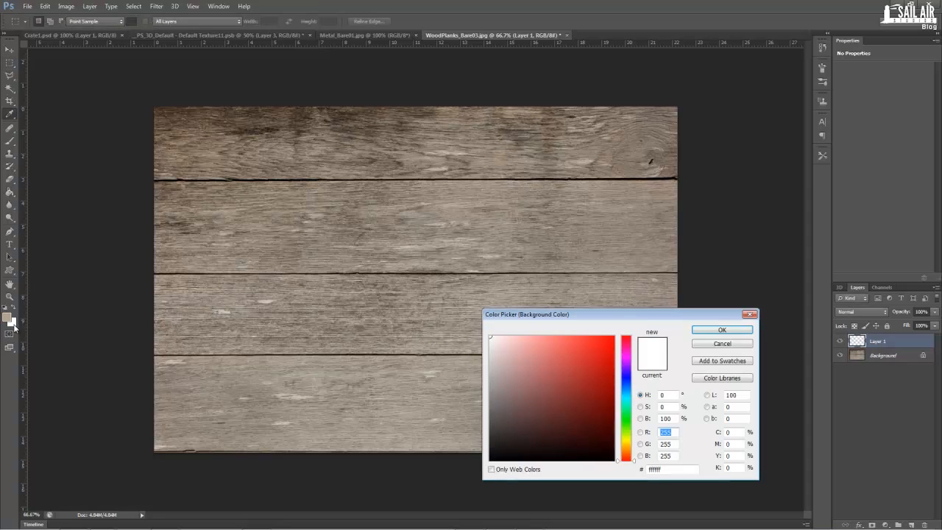
{"action": "left_click", "coordinate": [664, 468]}
{"action": "key", "text": "alt+Tab"}
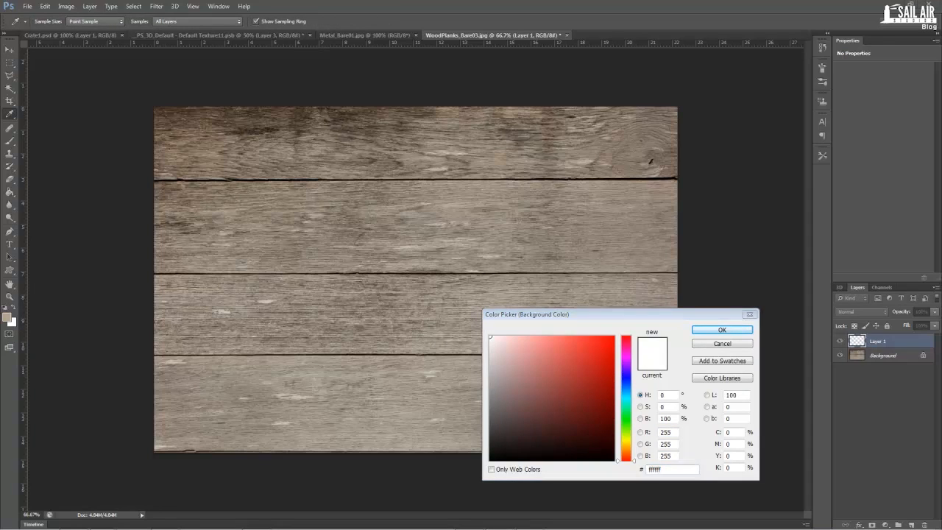
{"action": "left_click", "coordinate": [674, 470]}
{"action": "type", "text": "59440c"}
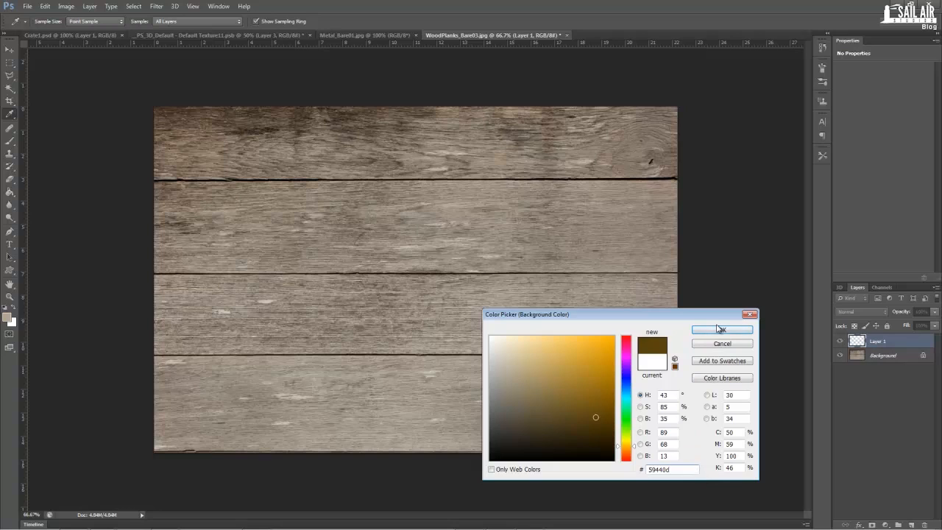
{"action": "left_click", "coordinate": [720, 330]}
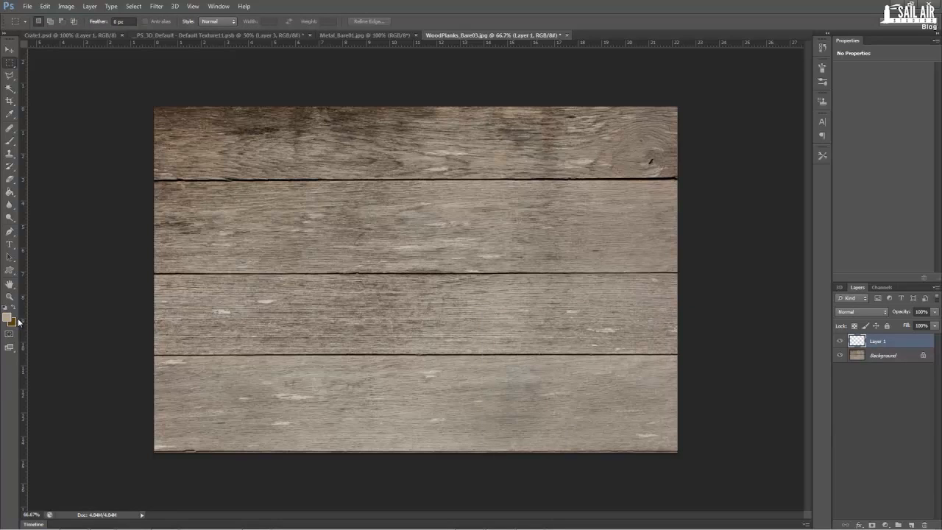
- Fill the empty layer above the wood planks with the Render Clouds filter
{"action": "left_click", "coordinate": [71, 10]}
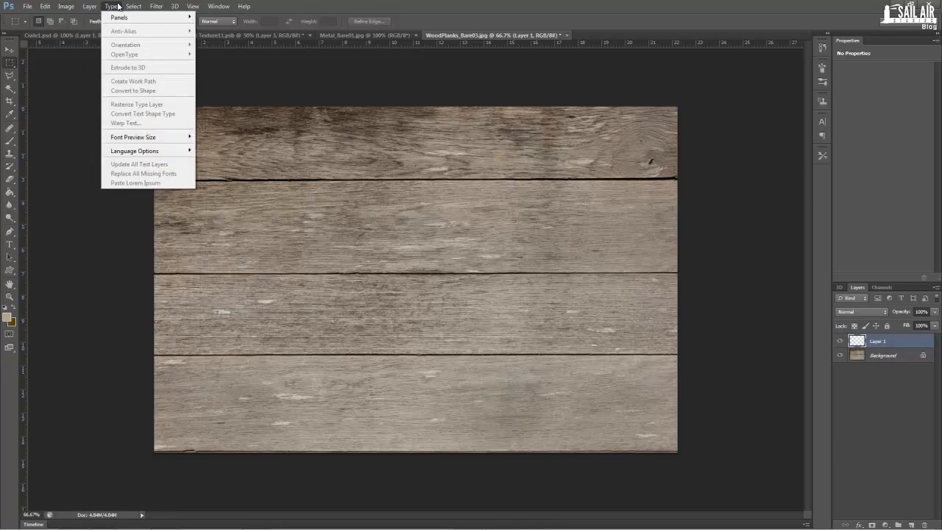
{"action": "mouse_move", "coordinate": [145, 7]}
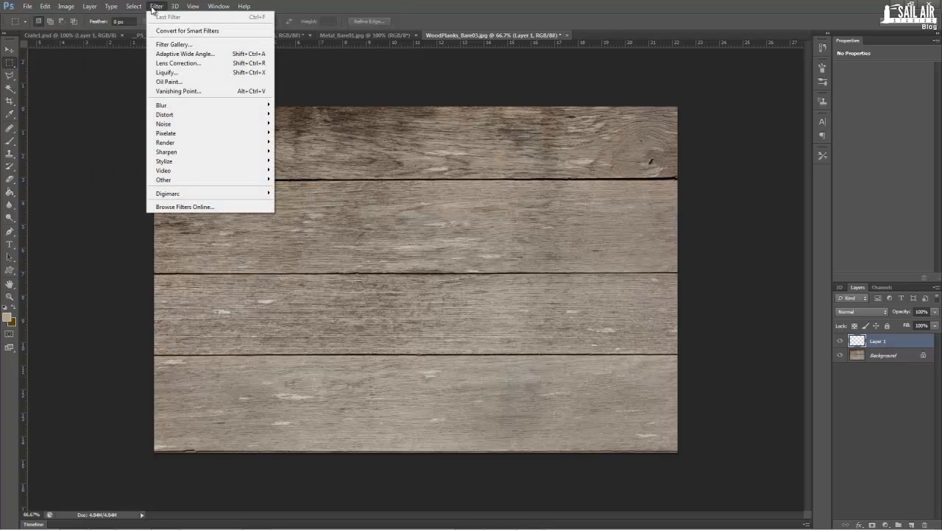
{"action": "mouse_move", "coordinate": [206, 142]}
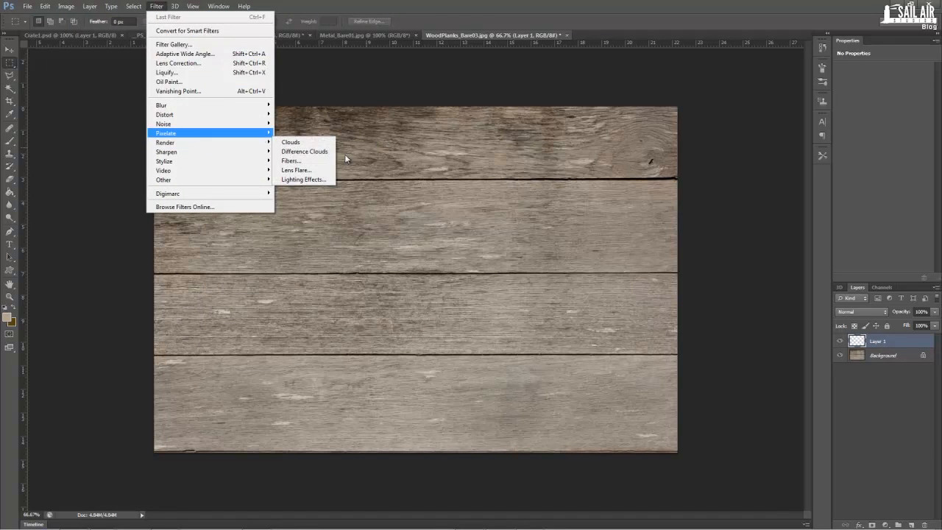
{"action": "left_click", "coordinate": [317, 142]}
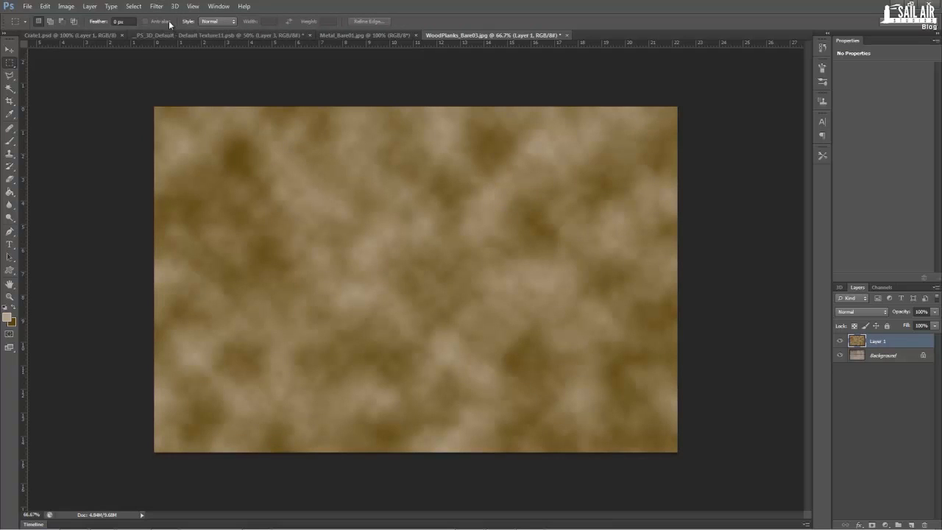
- Apply the Render Fibers filter to the clouds layer with variance 30 and strength 15
{"action": "left_click", "coordinate": [157, 6]}
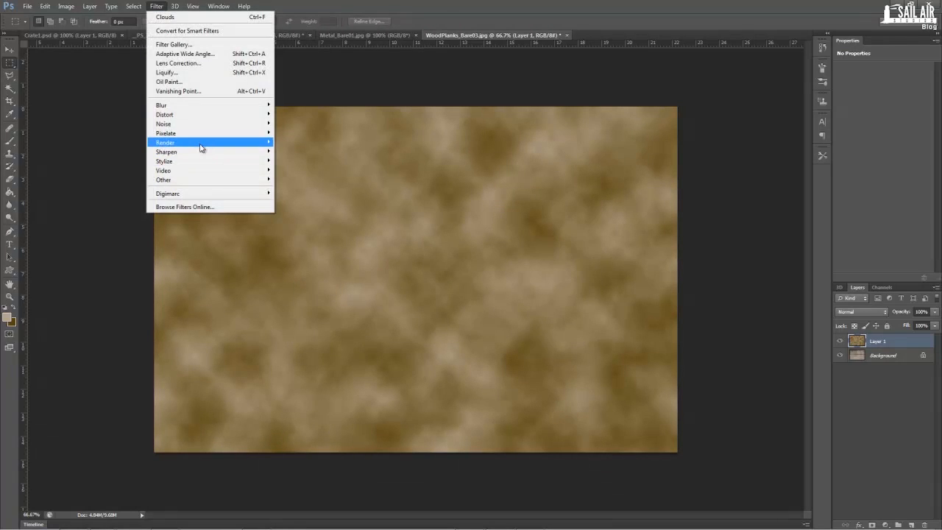
{"action": "mouse_move", "coordinate": [201, 148]}
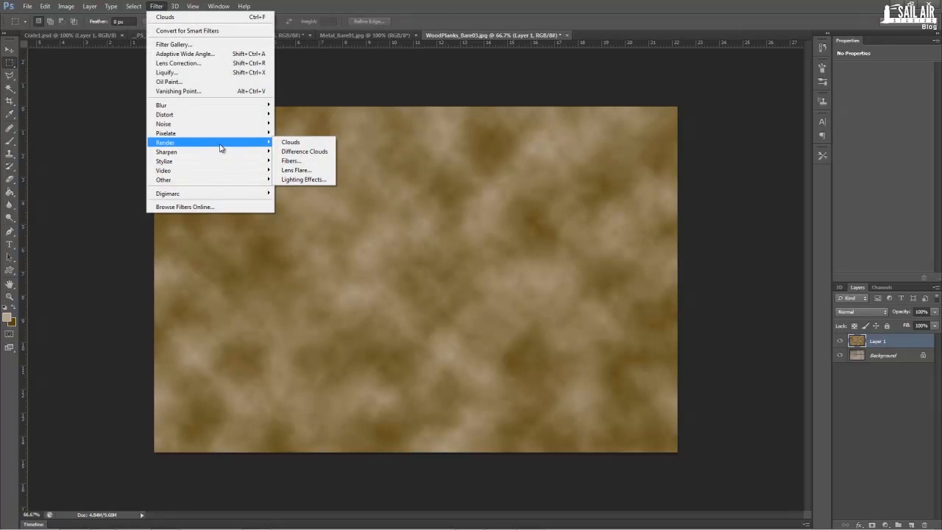
{"action": "left_click", "coordinate": [289, 161]}
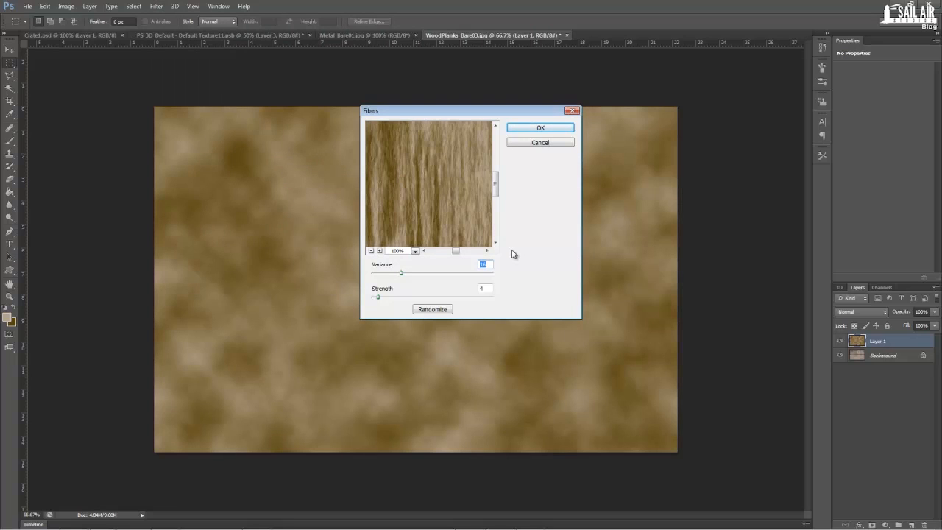
{"action": "type", "text": "30"}
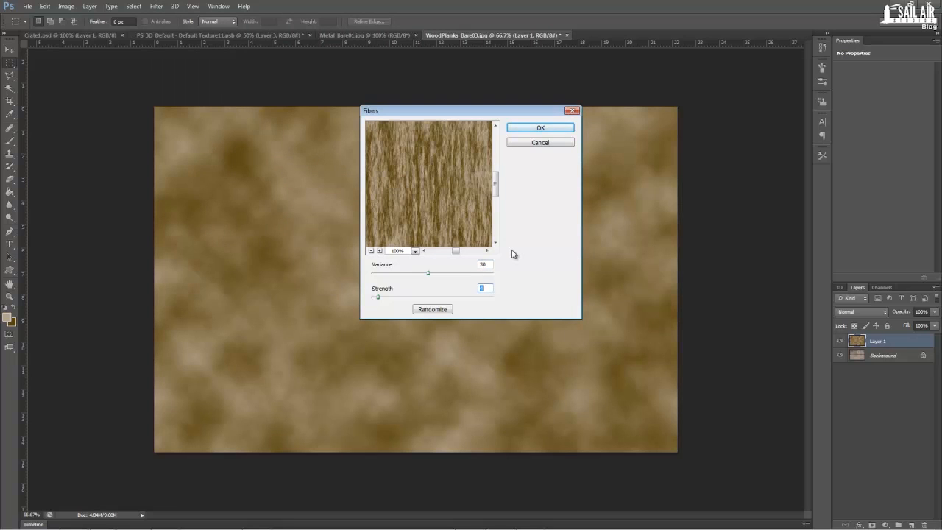
{"action": "type", "text": "15"}
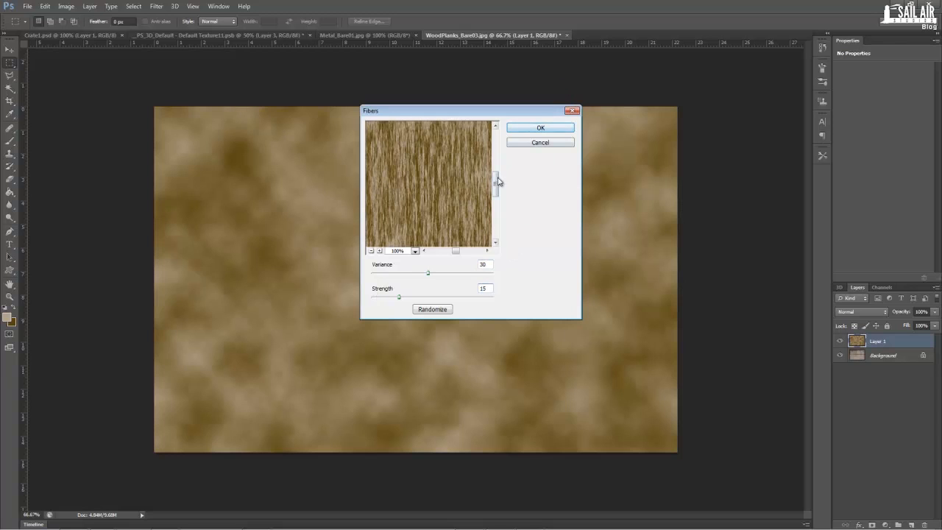
{"action": "left_click", "coordinate": [540, 128]}
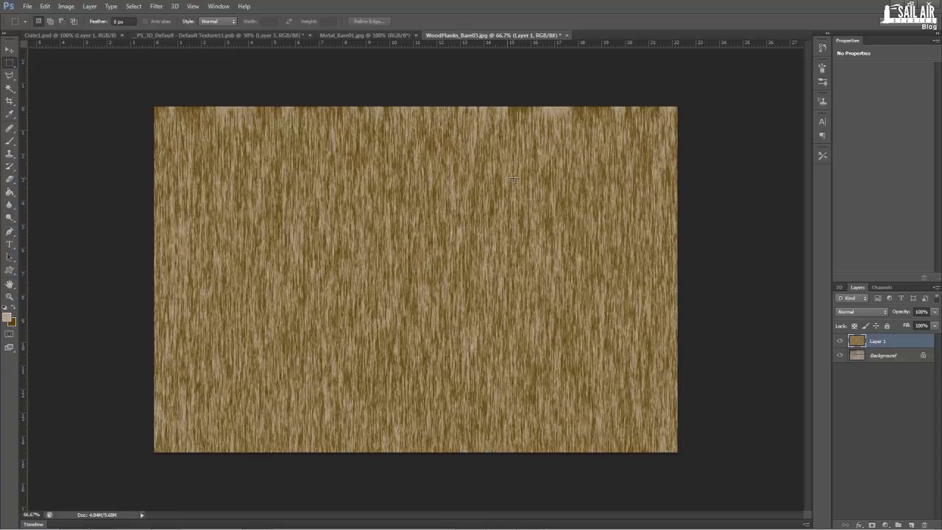
{"action": "left_click", "coordinate": [9, 50]}
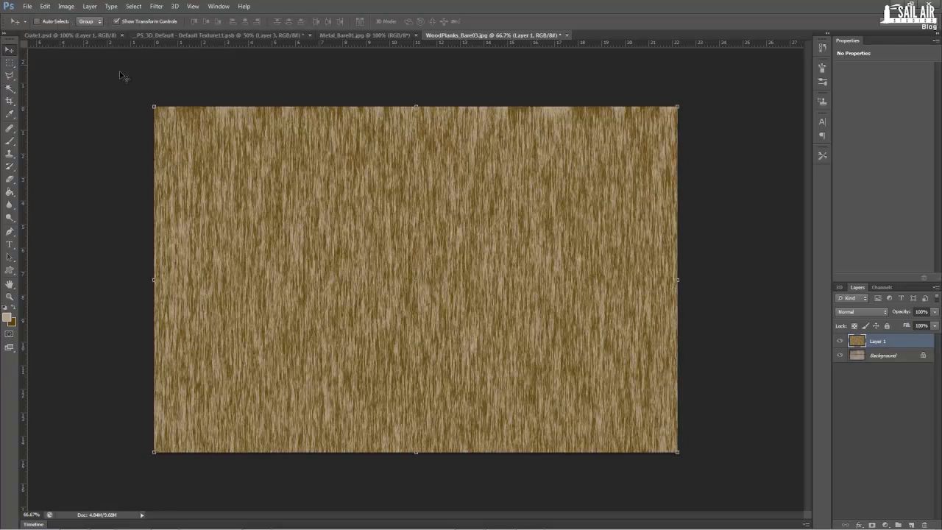
{"action": "left_click_drag", "start_coordinate": [607, 134], "coordinate": [581, 298]}
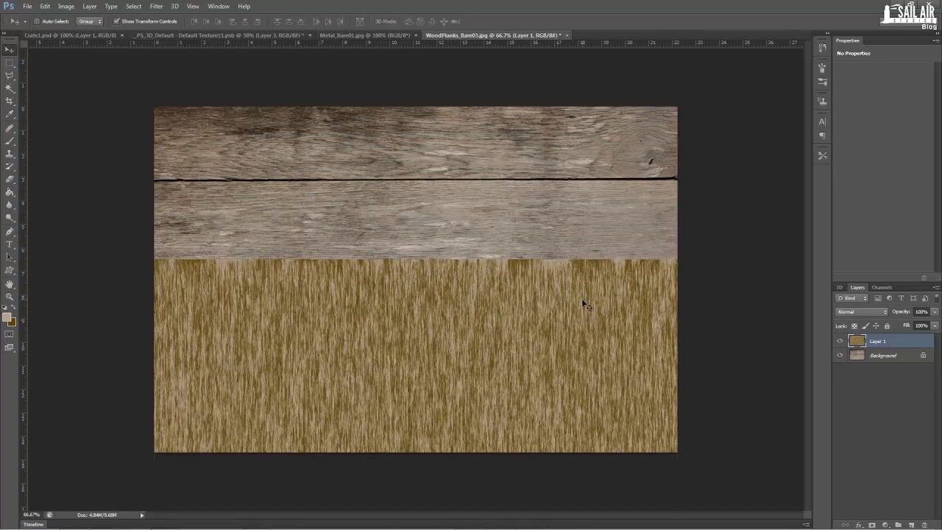
{"action": "key", "text": "ctrl+z"}
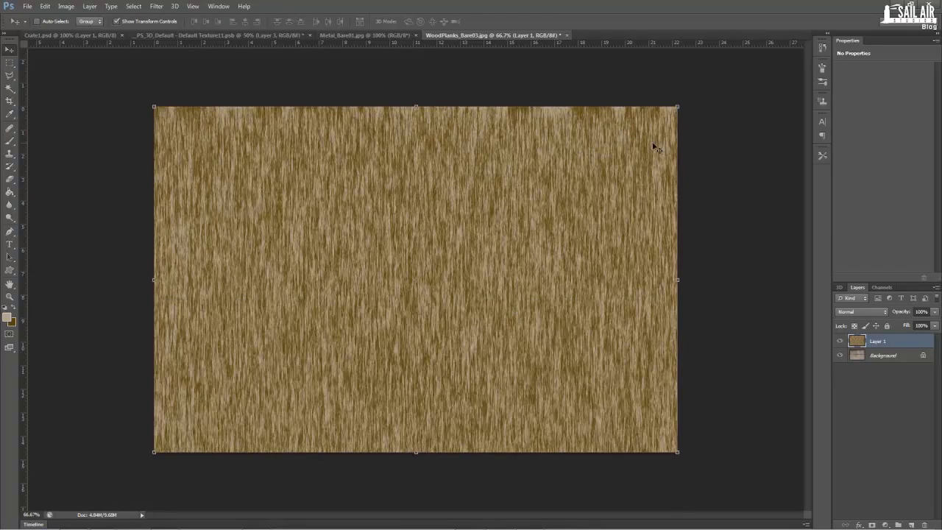
- Rotate the fiber layer 90 degrees so its grain runs horizontally, align it with the image's left edge, and apply the transformation
{"action": "key", "text": "ctrl+t"}
{"action": "left_click_drag", "start_coordinate": [690, 135], "coordinate": [518, 391]}
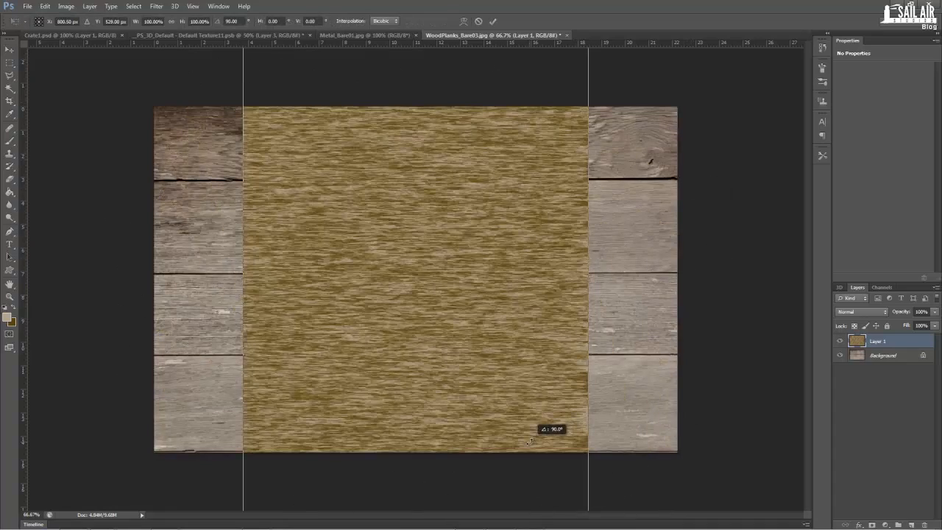
{"action": "left_click_drag", "start_coordinate": [485, 250], "coordinate": [394, 165]}
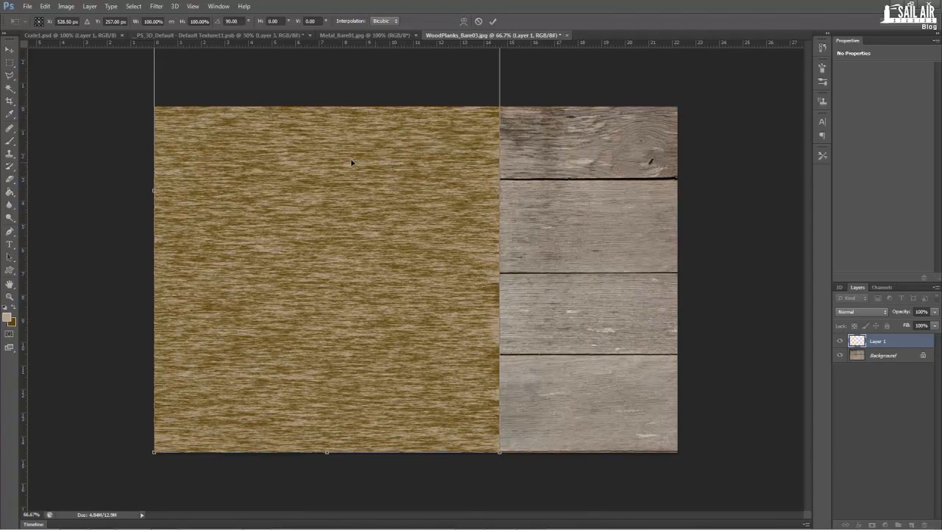
{"action": "left_click", "coordinate": [9, 49]}
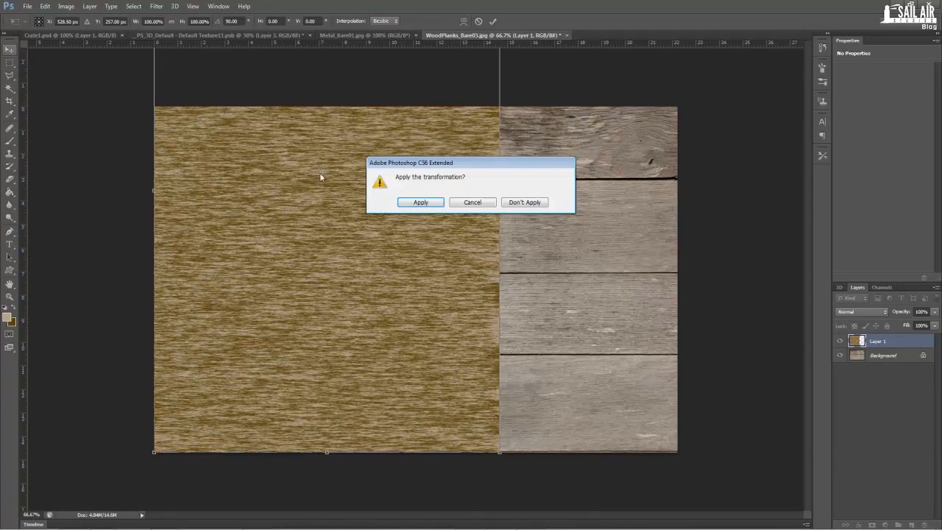
{"action": "left_click", "coordinate": [416, 202]}
- Duplicate the fiber layer and place the copy flush against its right side to cover the remaining planks
{"action": "left_click_drag", "start_coordinate": [290, 234], "coordinate": [619, 239]}
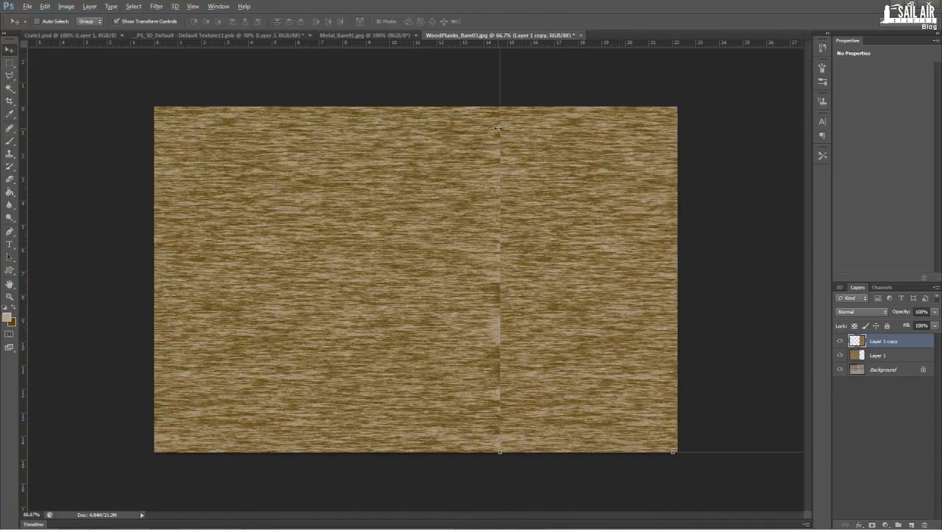
{"action": "mouse_move", "coordinate": [498, 128]}
{"action": "left_mouse_down"}
{"action": "mouse_move", "coordinate": [620, 129]}
{"action": "mouse_move", "coordinate": [515, 136]}
{"action": "mouse_move", "coordinate": [598, 142]}
{"action": "mouse_move", "coordinate": [501, 136]}
{"action": "left_mouse_up"}
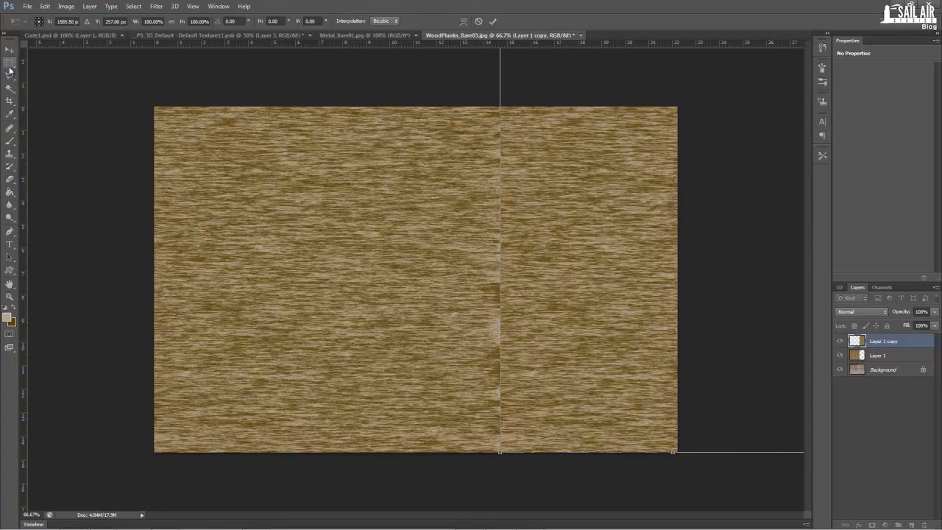
{"action": "left_click", "coordinate": [10, 50]}
{"action": "left_click", "coordinate": [420, 206]}
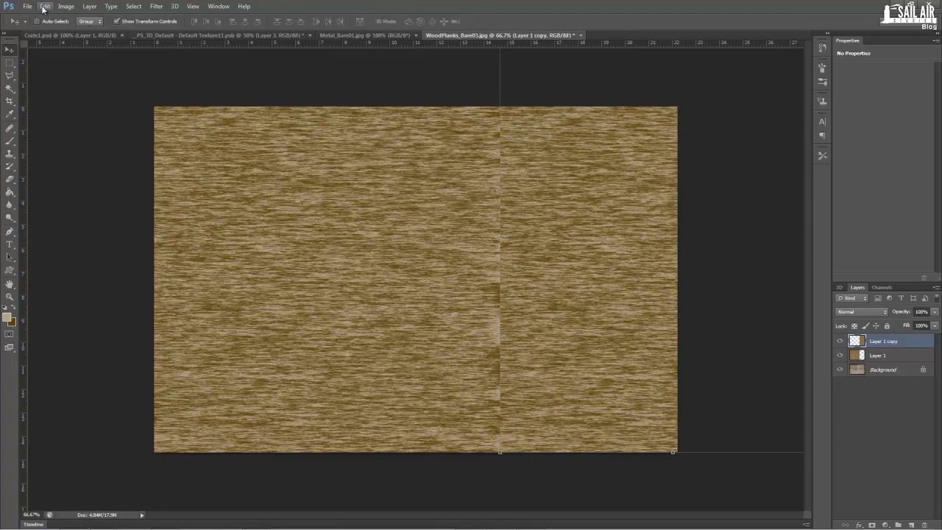
- Mirror the fiber layer copy horizontally with Free Transform, at about -99.72% width, so the grain meets at the seam
{"action": "left_click", "coordinate": [45, 7]}
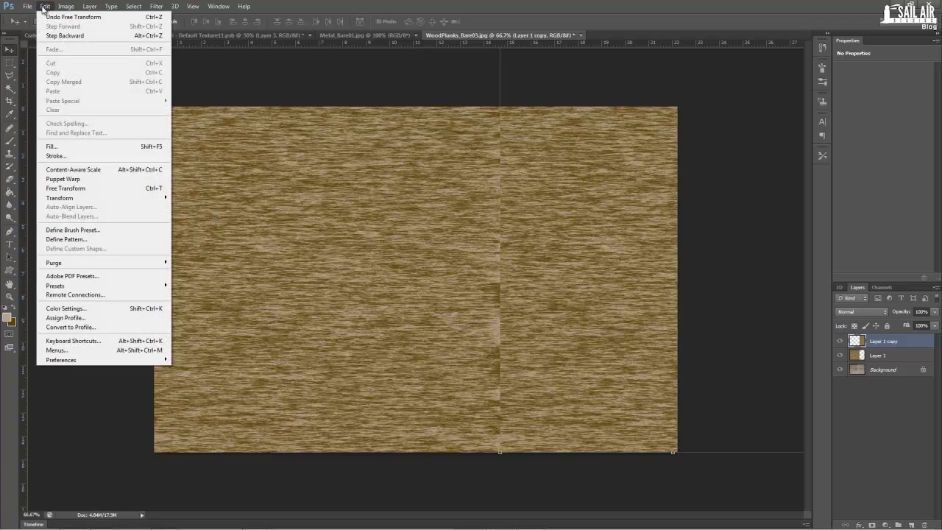
{"action": "left_click", "coordinate": [72, 190]}
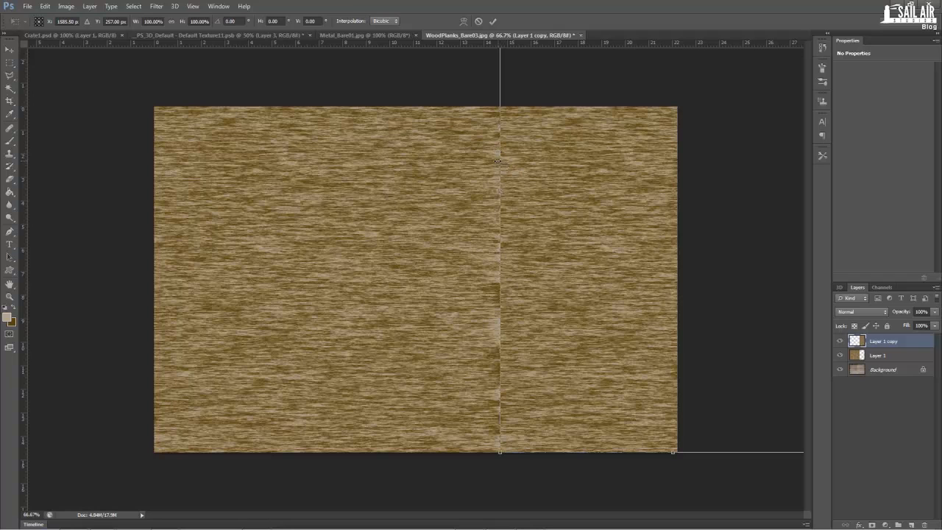
{"action": "left_click_drag", "start_coordinate": [500, 160], "coordinate": [845, 140]}
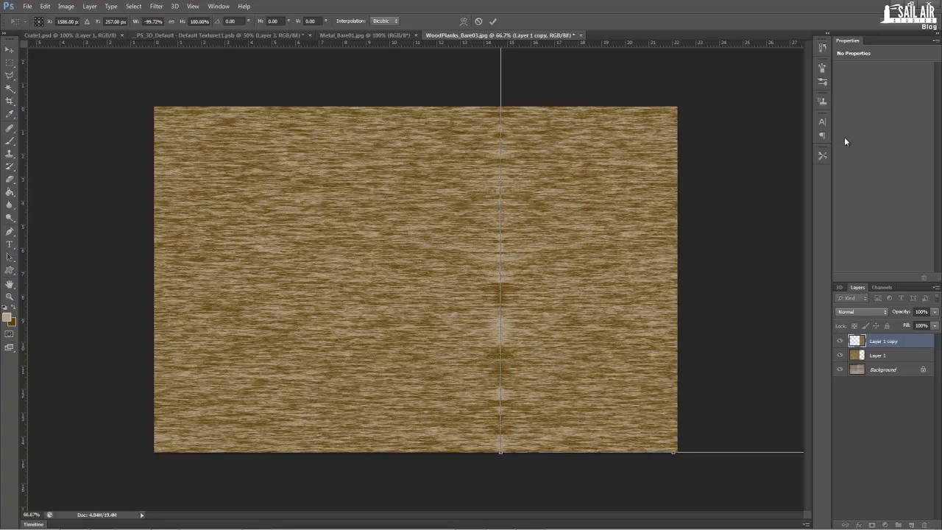
{"action": "left_click", "coordinate": [5, 53]}
{"action": "left_click", "coordinate": [437, 201]}
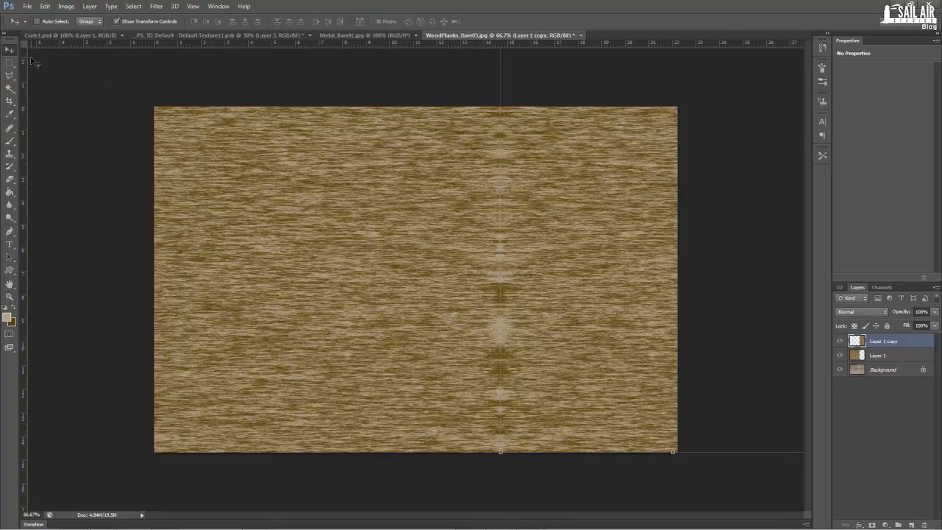
- Select both fiber layers and shift them together left and down, still covering all the planks, with the seam left of the image center
{"action": "left_click", "coordinate": [873, 355]}
{"action": "left_click", "coordinate": [874, 372]}
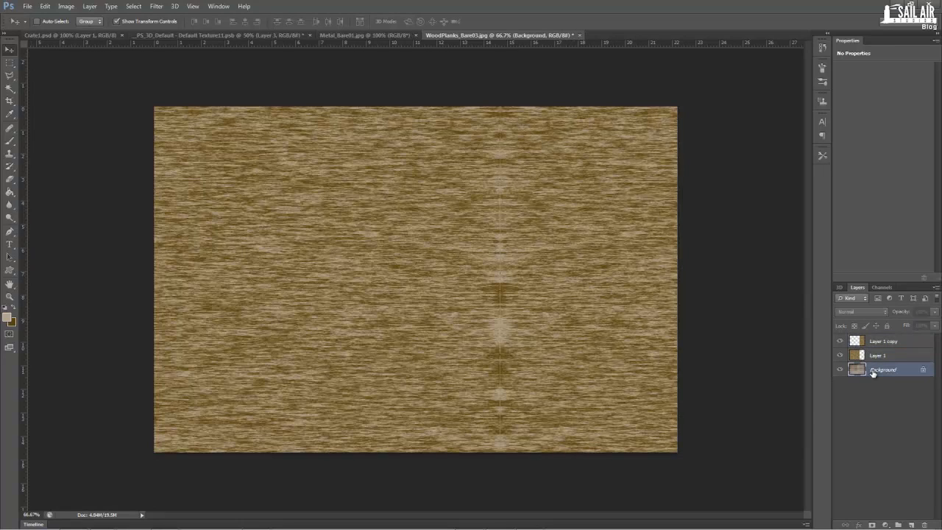
{"action": "left_click", "coordinate": [879, 347]}
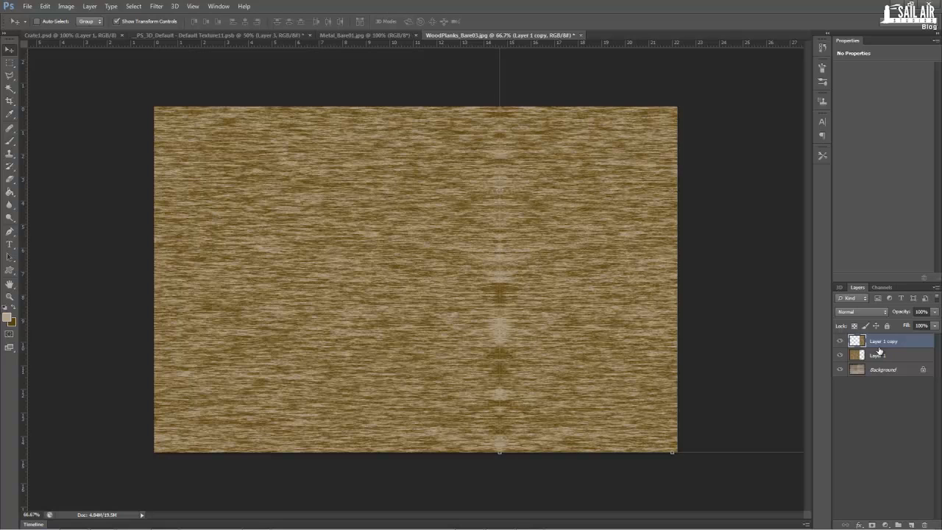
{"action": "left_click", "coordinate": [887, 369]}
{"action": "left_click", "coordinate": [883, 356]}
{"action": "left_click", "coordinate": [882, 342], "text": "shift"}
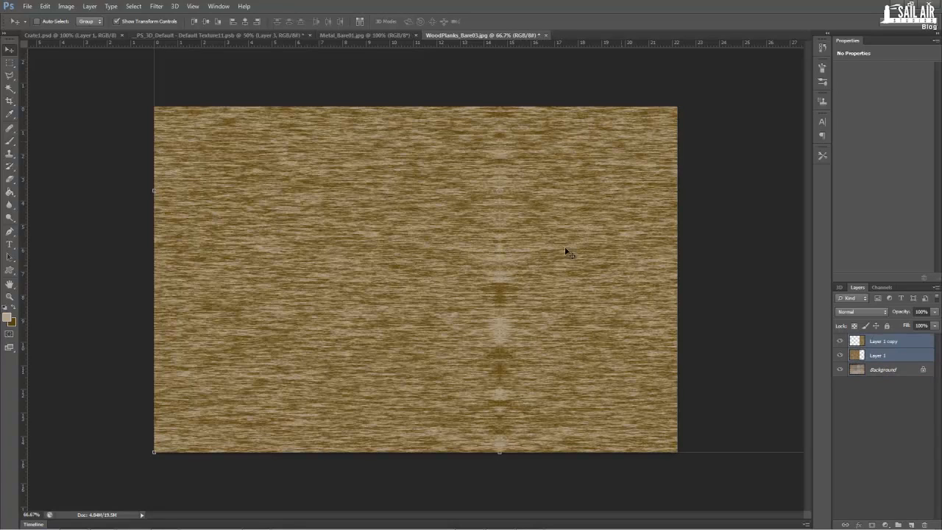
{"action": "left_click_drag", "start_coordinate": [515, 215], "coordinate": [452, 308]}
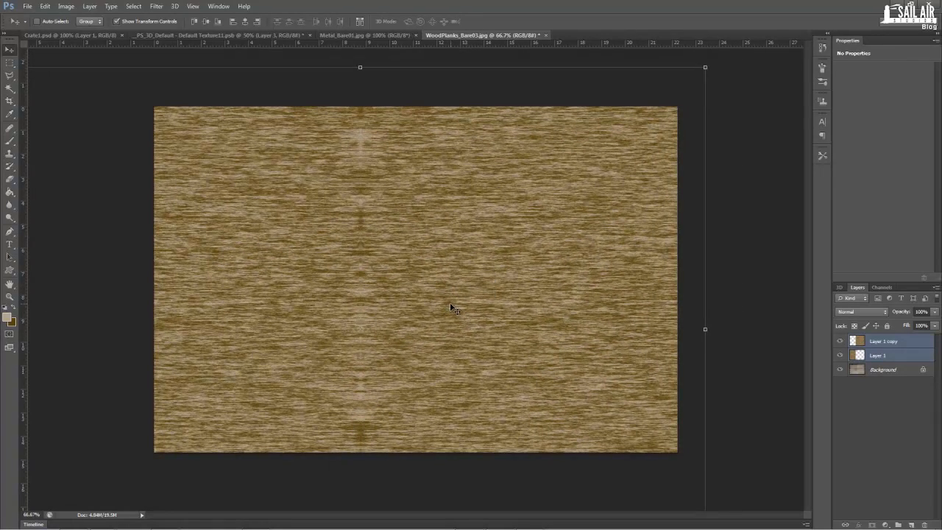
- Merge the two fiber layers into one and set its blend mode to Overlay
{"action": "left_click", "coordinate": [9, 62]}
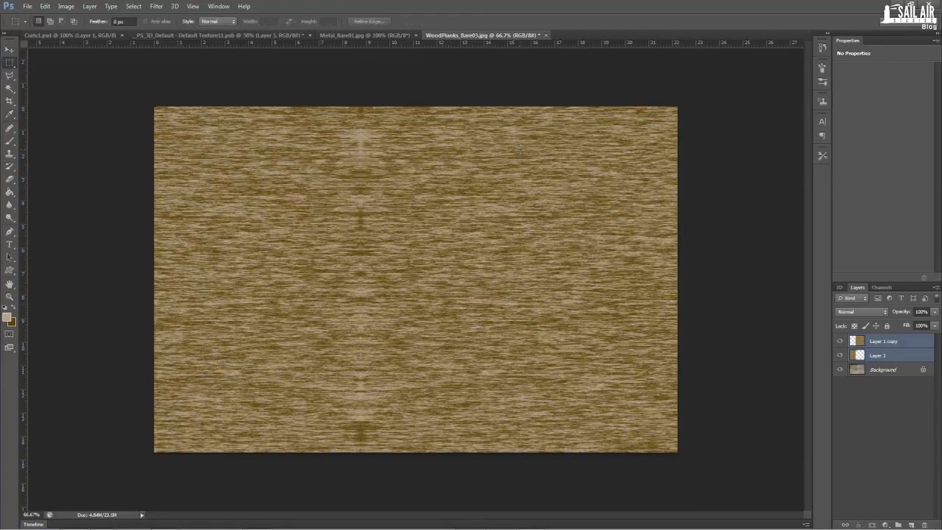
{"action": "right_click", "coordinate": [884, 350]}
{"action": "left_click", "coordinate": [884, 350]}
{"action": "right_click", "coordinate": [884, 350]}
{"action": "left_click", "coordinate": [814, 375]}
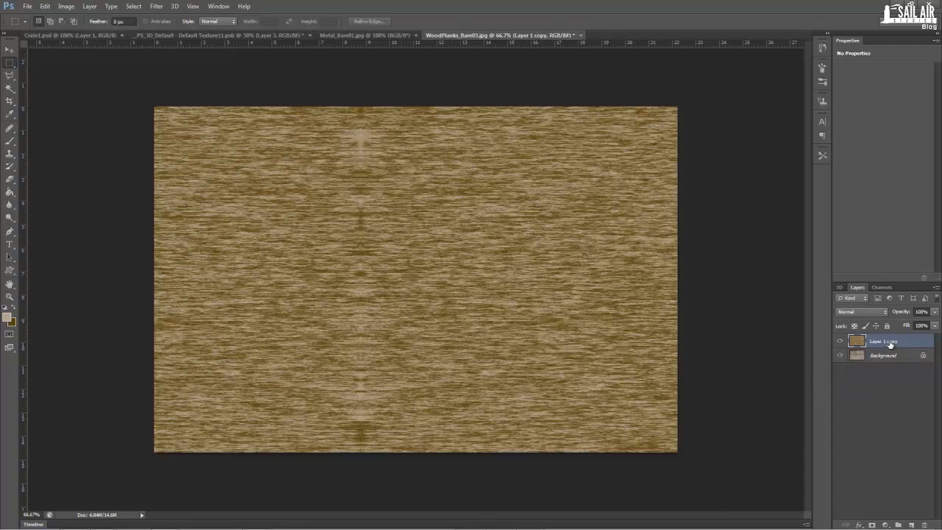
{"action": "left_click", "coordinate": [863, 312]}
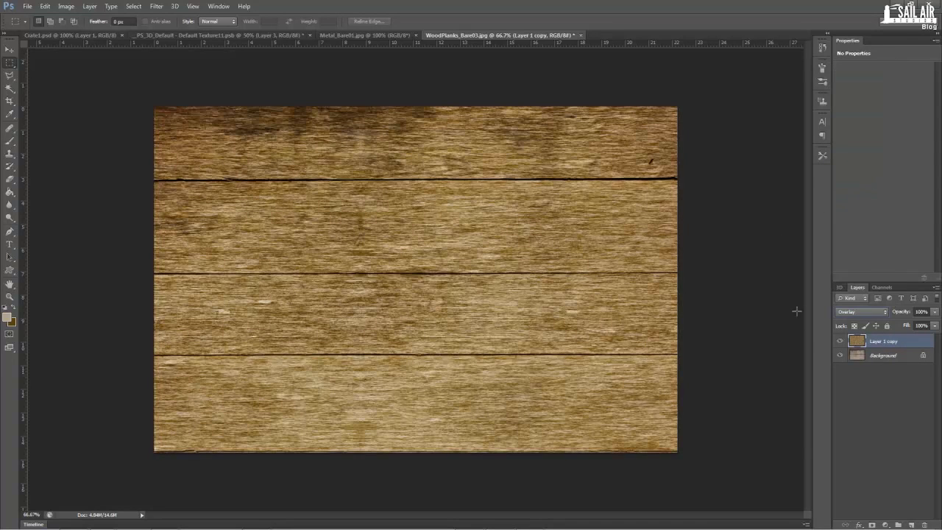
- Compare the planks with and without the fiber overlay, and add a new empty layer above it
{"action": "left_click", "coordinate": [840, 342]}
{"action": "left_click", "coordinate": [839, 343]}
{"action": "left_click", "coordinate": [840, 343]}
{"action": "left_click", "coordinate": [840, 342]}
{"action": "left_click", "coordinate": [839, 342]}
{"action": "left_click", "coordinate": [840, 342]}
{"action": "left_click", "coordinate": [911, 525]}
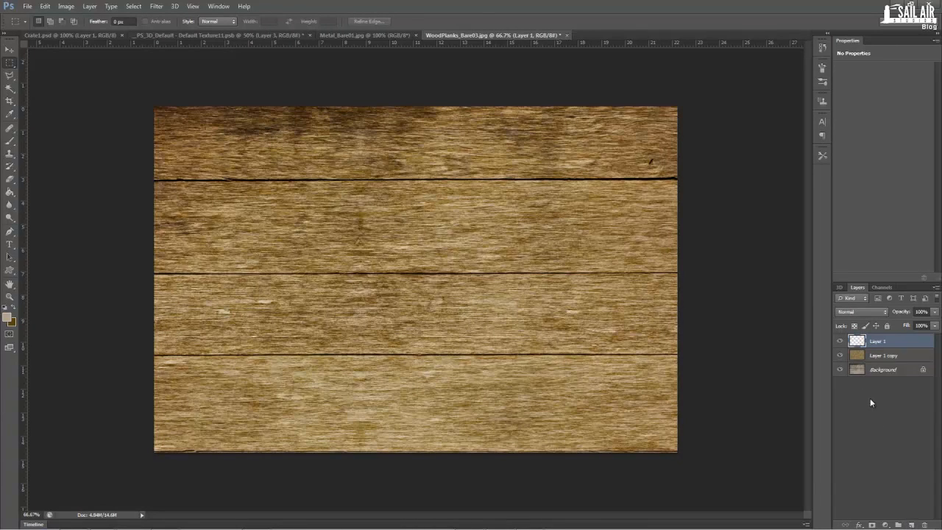
- Check the foreground color without changing it, and set the background color to #787064
{"action": "left_click", "coordinate": [9, 317]}
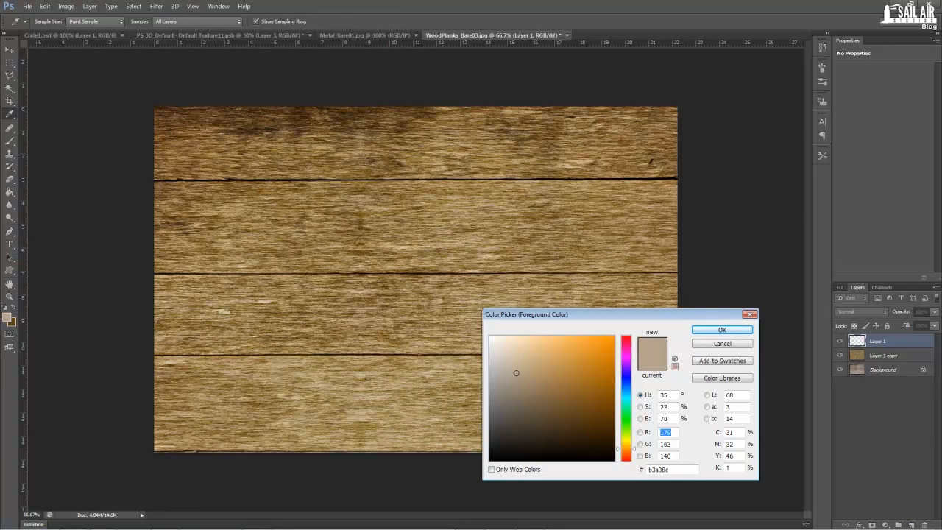
{"action": "left_click", "coordinate": [745, 350]}
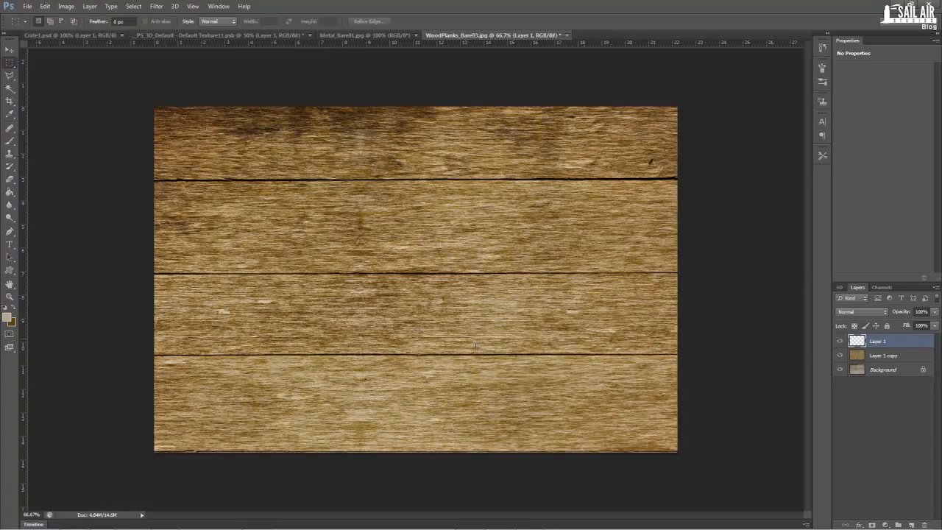
{"action": "left_click", "coordinate": [12, 324]}
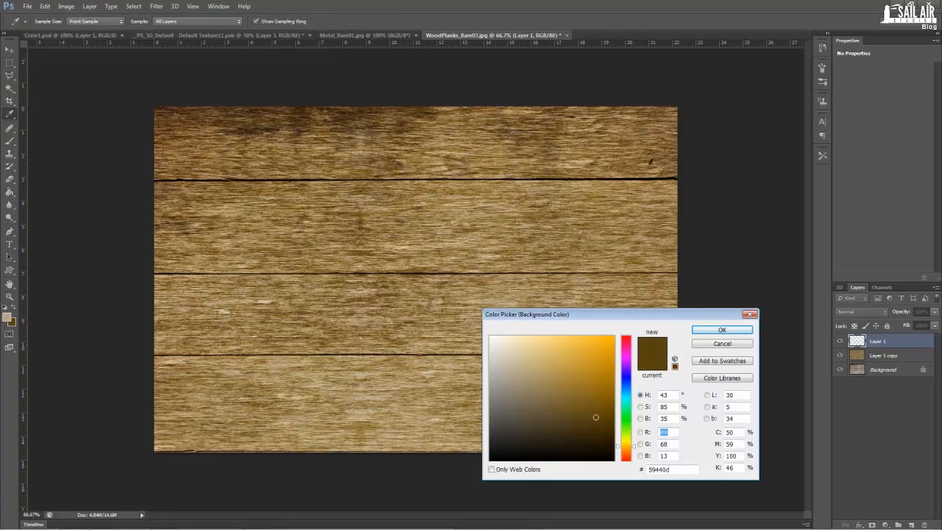
{"action": "key", "text": "alt+Tab"}
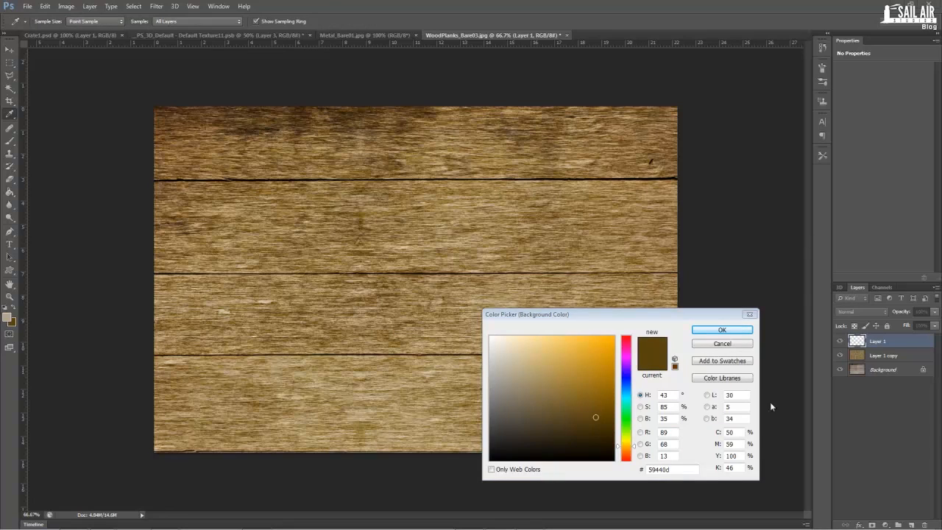
{"action": "left_click", "coordinate": [666, 472]}
{"action": "double_click", "coordinate": [665, 470]}
{"action": "type", "text": "787064"}
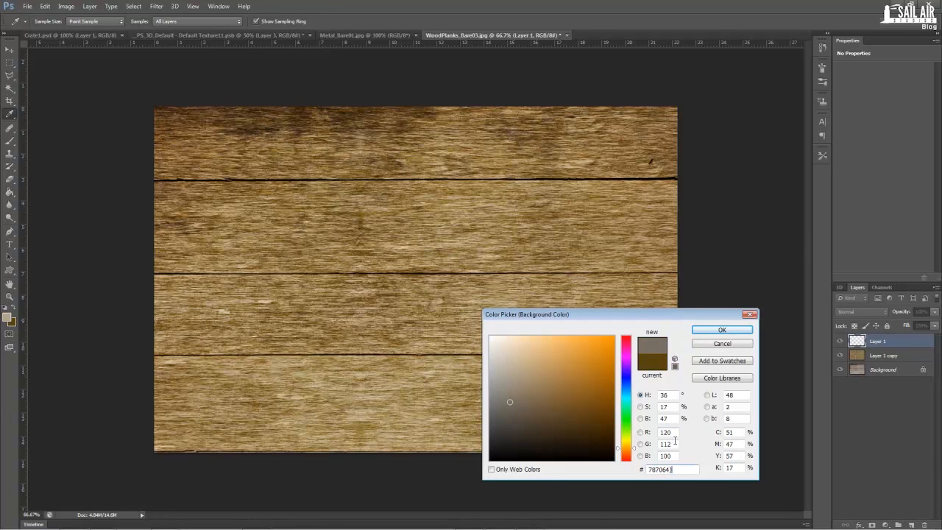
{"action": "left_click", "coordinate": [719, 332]}
{"action": "key", "text": "m"}
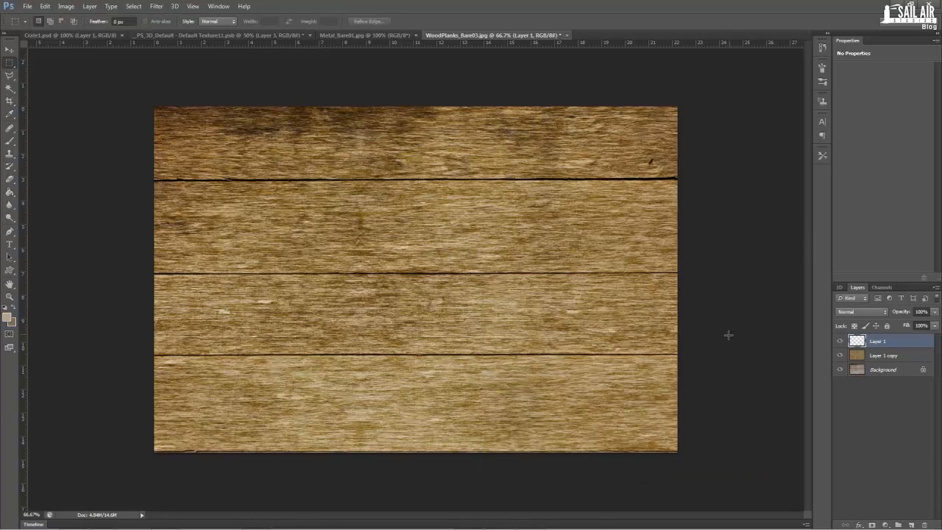
- Recheck the background color, and render Clouds on the empty top layer with the current foreground and background colors
{"action": "left_click", "coordinate": [133, 6]}
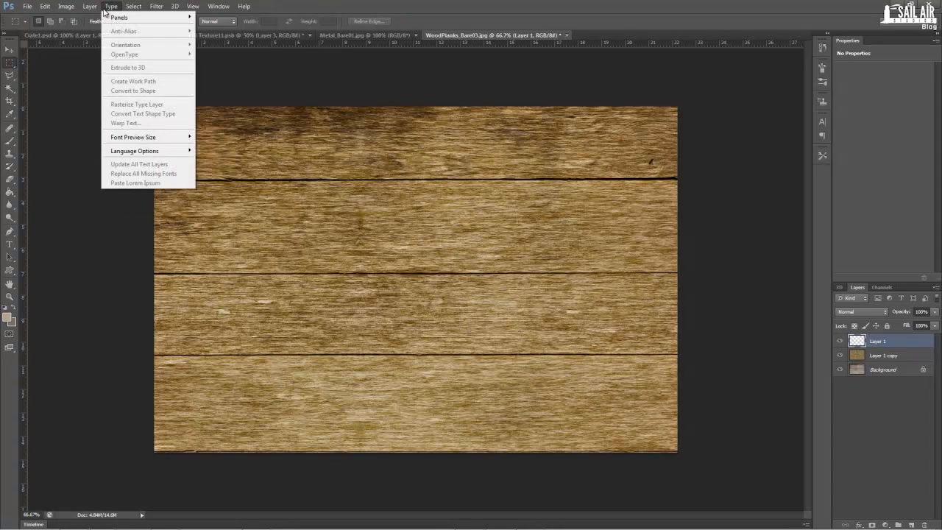
{"action": "mouse_move", "coordinate": [144, 7]}
{"action": "key", "text": "Escape"}
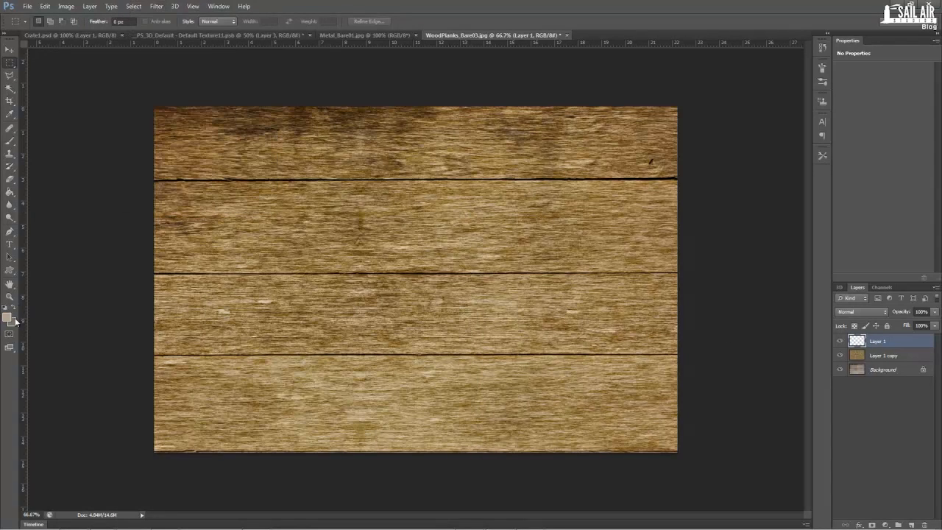
{"action": "left_click", "coordinate": [12, 322]}
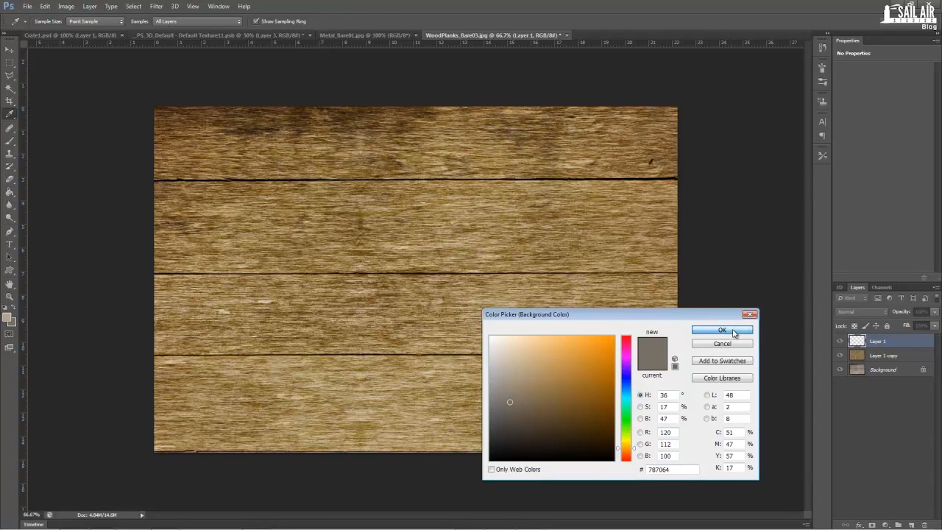
{"action": "left_click", "coordinate": [723, 331]}
{"action": "left_click", "coordinate": [156, 6]}
{"action": "mouse_move", "coordinate": [130, 7]}
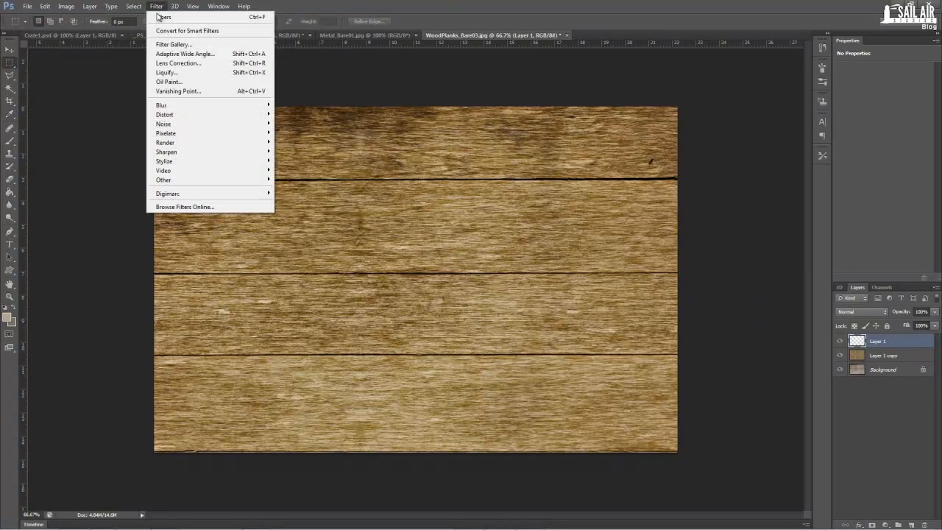
{"action": "mouse_move", "coordinate": [185, 142]}
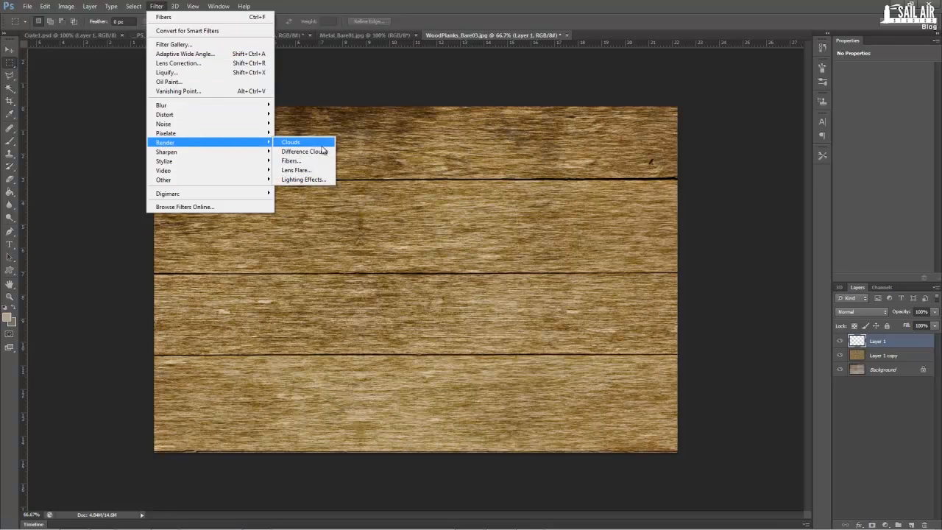
{"action": "left_click", "coordinate": [320, 144]}
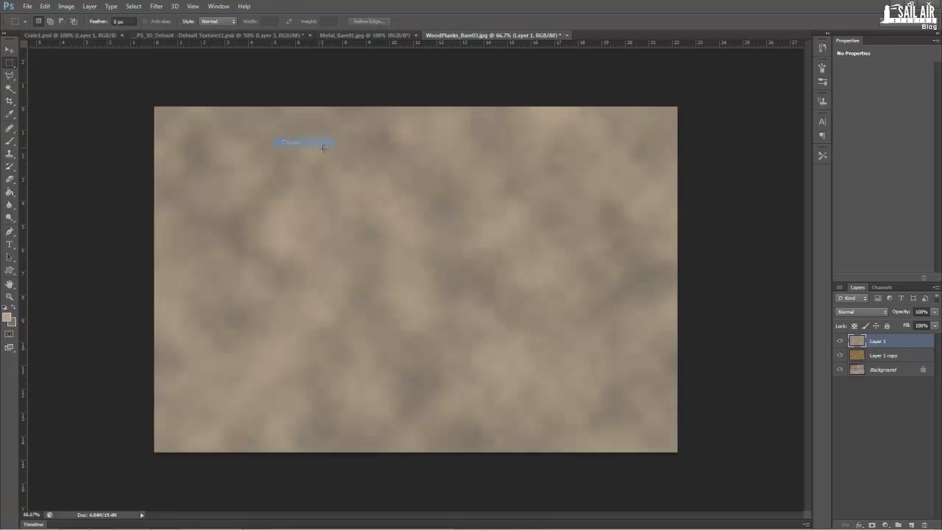
- Render Fibers over the clouds on Layer 1 with variance 50 and strength 20
{"action": "left_click", "coordinate": [149, 9]}
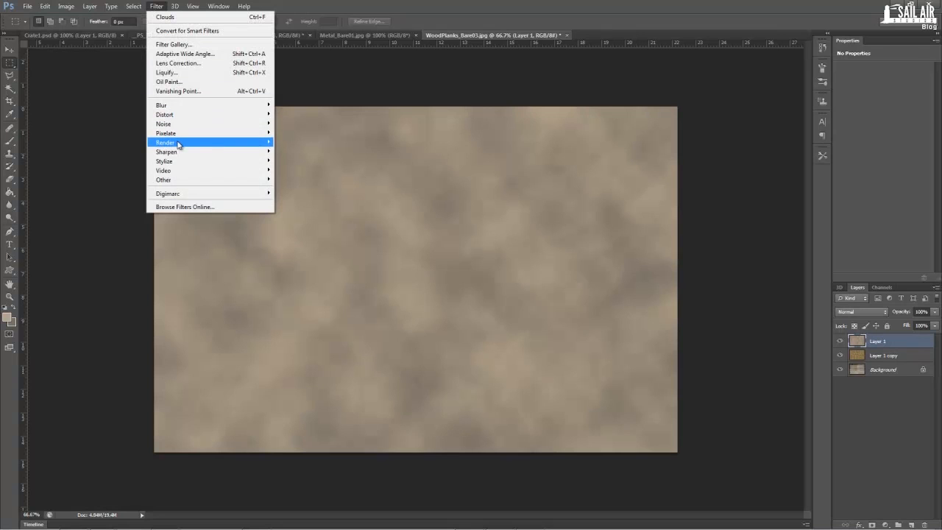
{"action": "mouse_move", "coordinate": [177, 142]}
{"action": "left_click", "coordinate": [299, 163]}
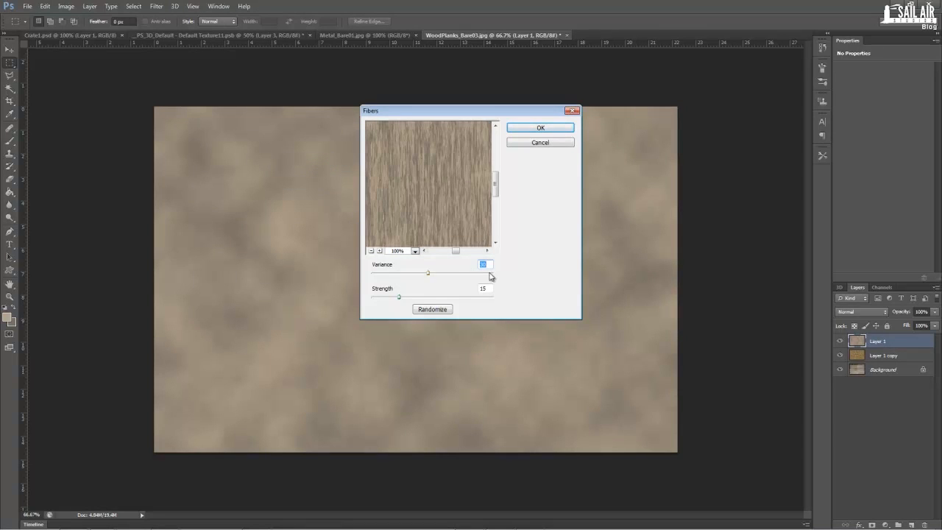
{"action": "type", "text": "50"}
{"action": "key", "text": "Tab"}
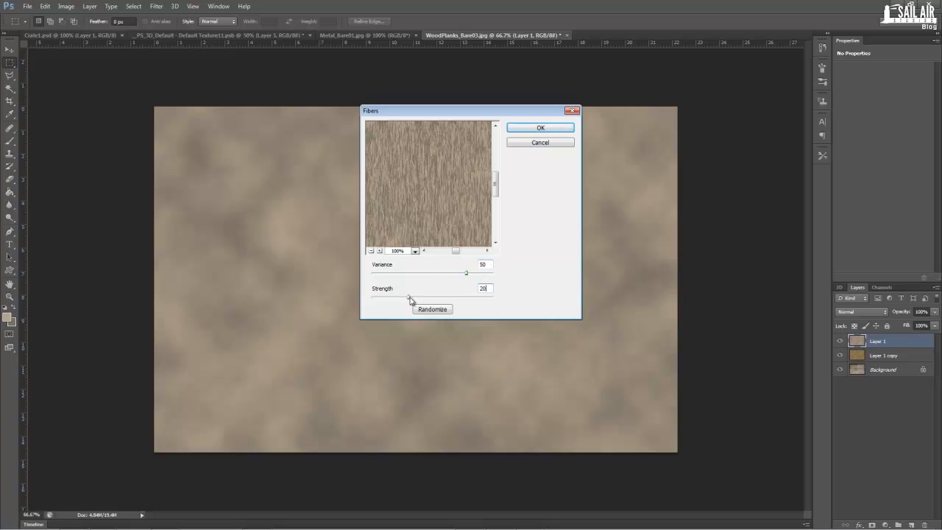
{"action": "left_click_drag", "start_coordinate": [410, 301], "coordinate": [475, 276]}
{"action": "type", "text": "50"}
{"action": "key", "text": "Tab"}
{"action": "type", "text": "2"}
{"action": "left_click", "coordinate": [536, 127]}
- Rotate the new fiber layer 90° so the grain runs horizontally, with its edge aligned to the image's left border
{"action": "left_click", "coordinate": [9, 49]}
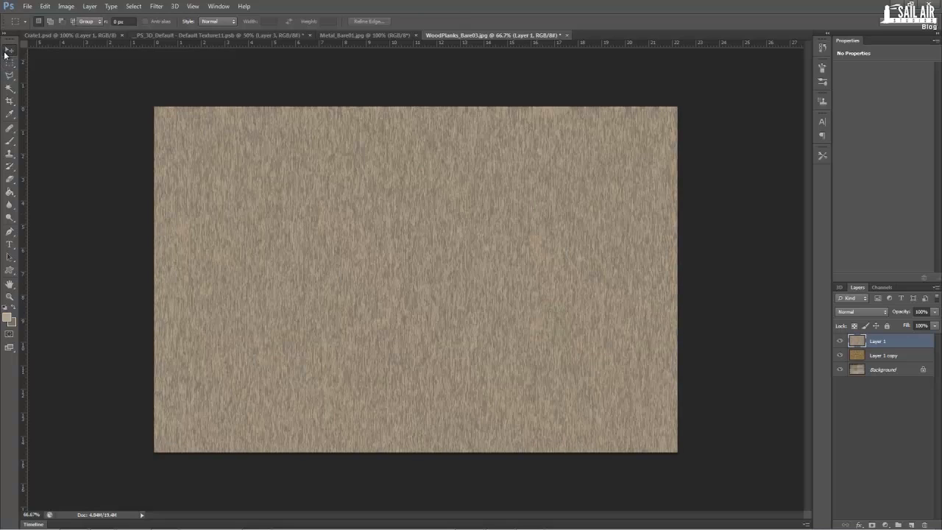
{"action": "left_click_drag", "start_coordinate": [685, 102], "coordinate": [372, 287]}
{"action": "left_click", "coordinate": [11, 49]}
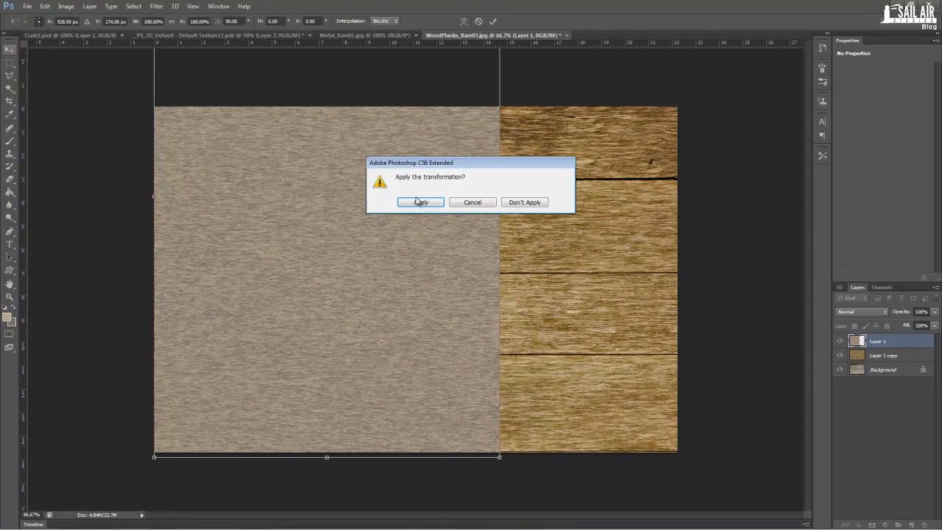
{"action": "left_click", "coordinate": [417, 203]}
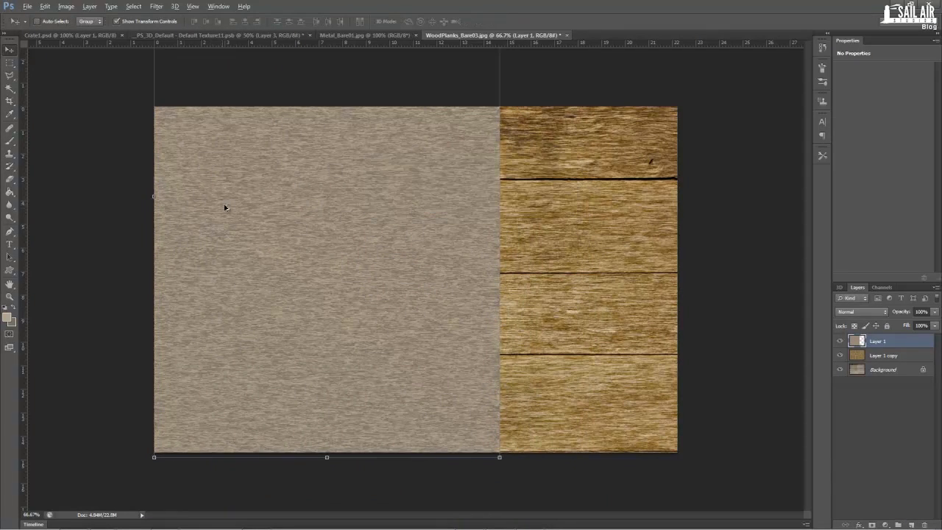
- Duplicate the rotated fiber layer and mirror the copy at -100% width across its right edge to cover the remaining planks
{"action": "left_click_drag", "start_coordinate": [236, 219], "coordinate": [577, 206]}
{"action": "left_click_drag", "start_coordinate": [500, 196], "coordinate": [845, 211]}
{"action": "left_click", "coordinate": [11, 63]}
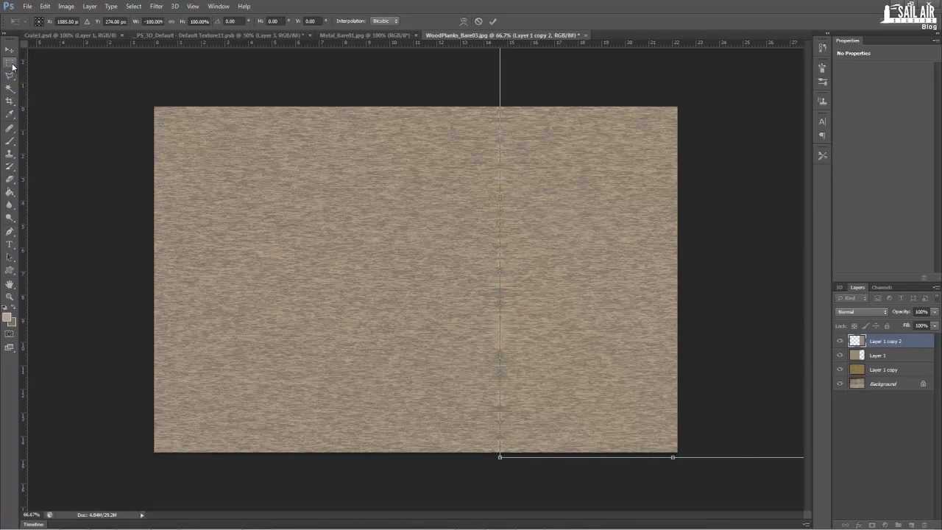
{"action": "left_click", "coordinate": [407, 206]}
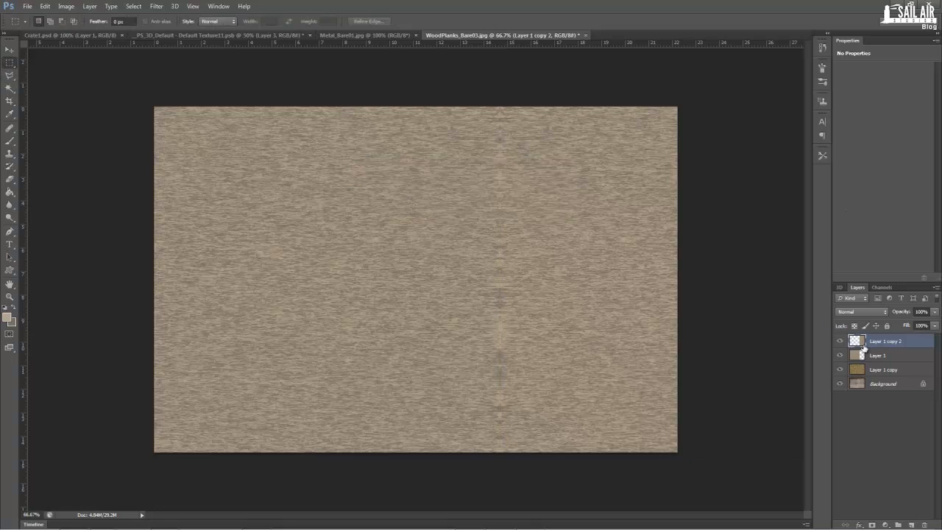
{"action": "left_click", "coordinate": [10, 50]}
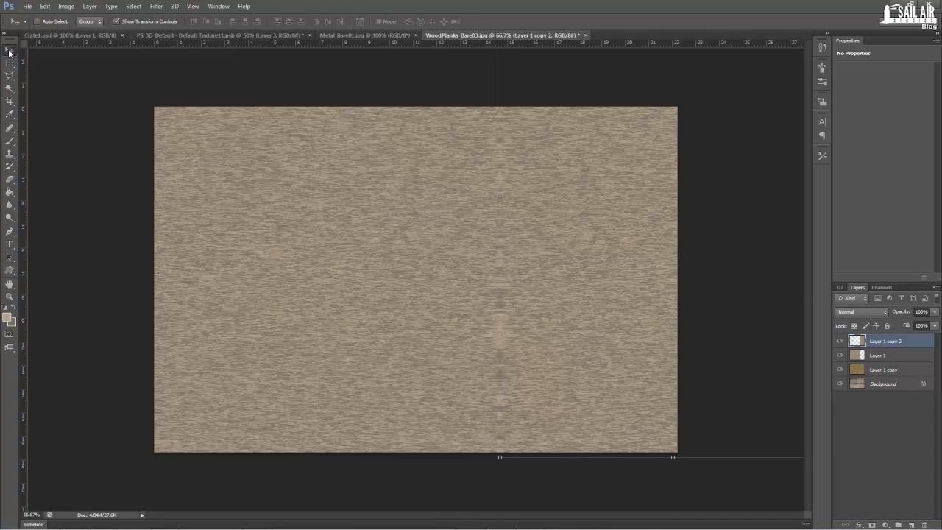
{"action": "left_click", "coordinate": [10, 63]}
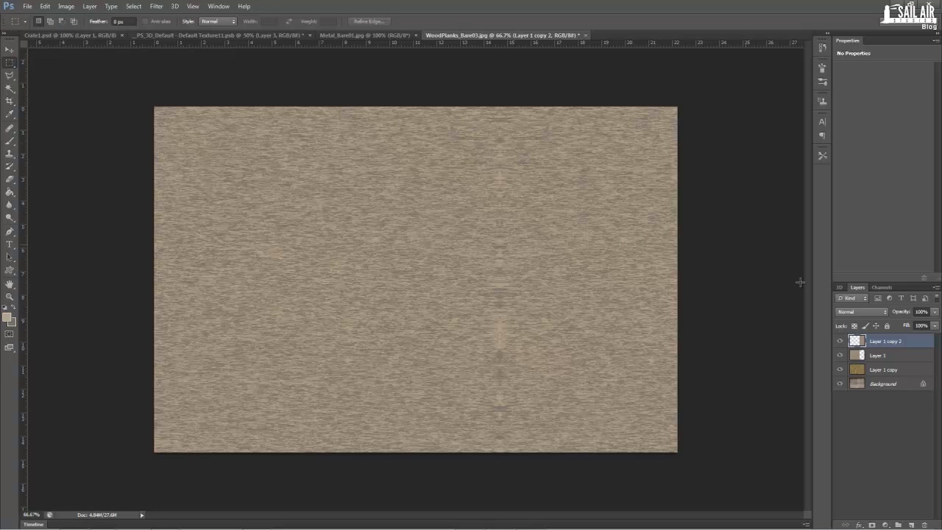
- Select both new fiber layers and shift them together left and down, keeping all the planks covered, with the seam left of center
{"action": "left_click", "coordinate": [880, 357], "text": "shift"}
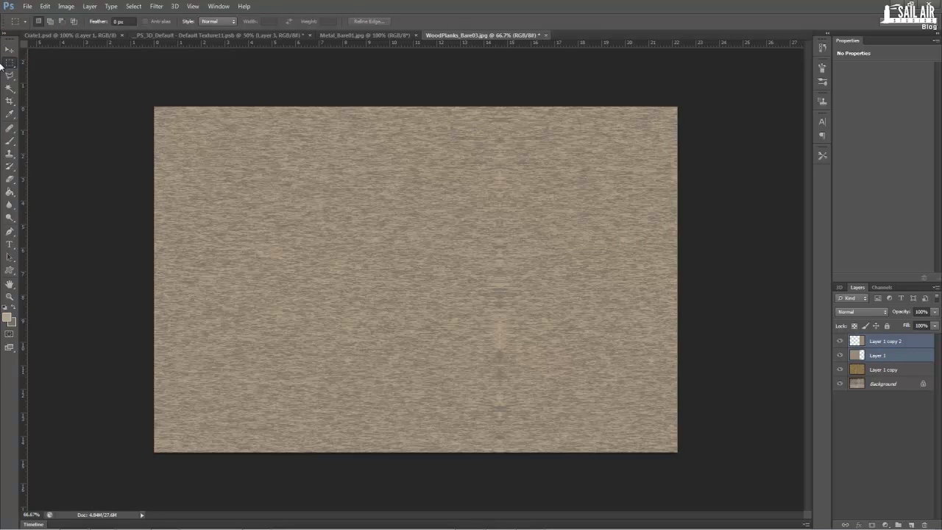
{"action": "left_click", "coordinate": [9, 50]}
{"action": "left_click_drag", "start_coordinate": [471, 210], "coordinate": [563, 304]}
- Merge the two selected fiber layers into one and set its blend mode to Overlay
{"action": "right_click", "coordinate": [893, 355]}
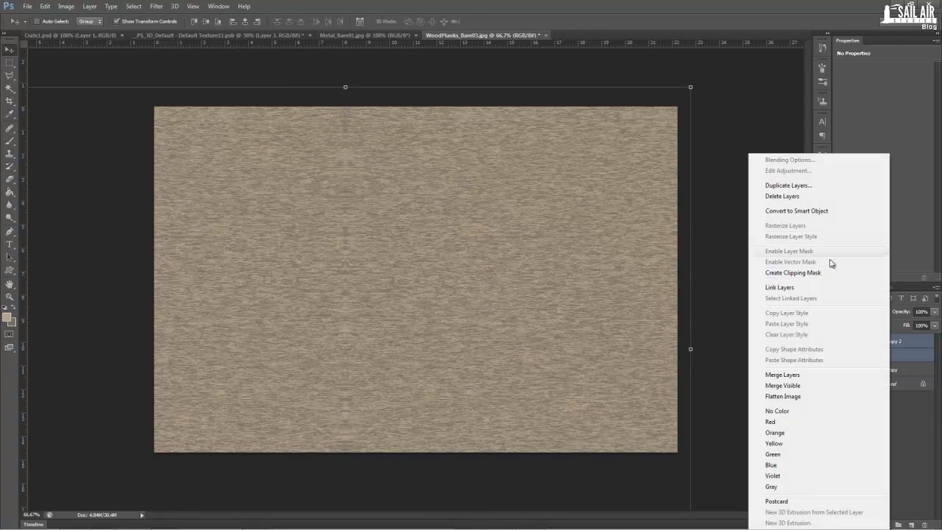
{"action": "left_click", "coordinate": [782, 374]}
{"action": "left_click", "coordinate": [860, 311]}
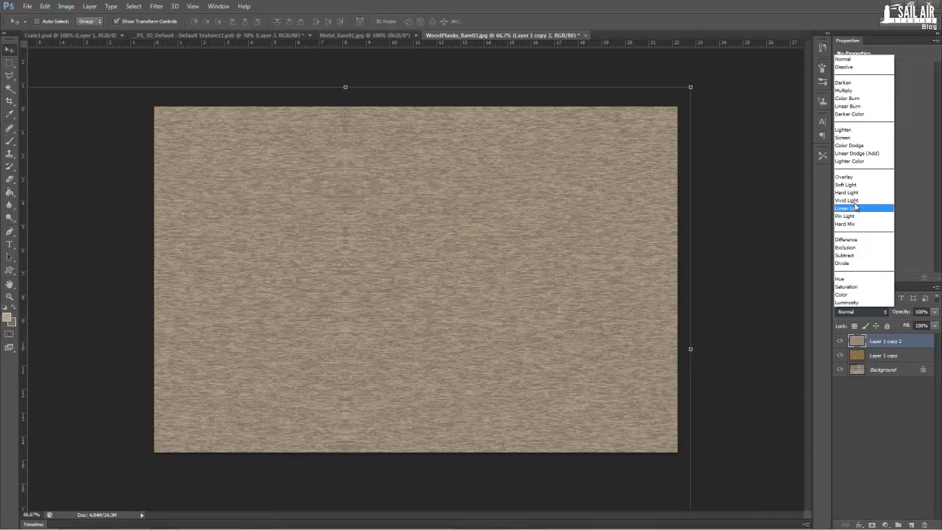
{"action": "left_click", "coordinate": [852, 178]}
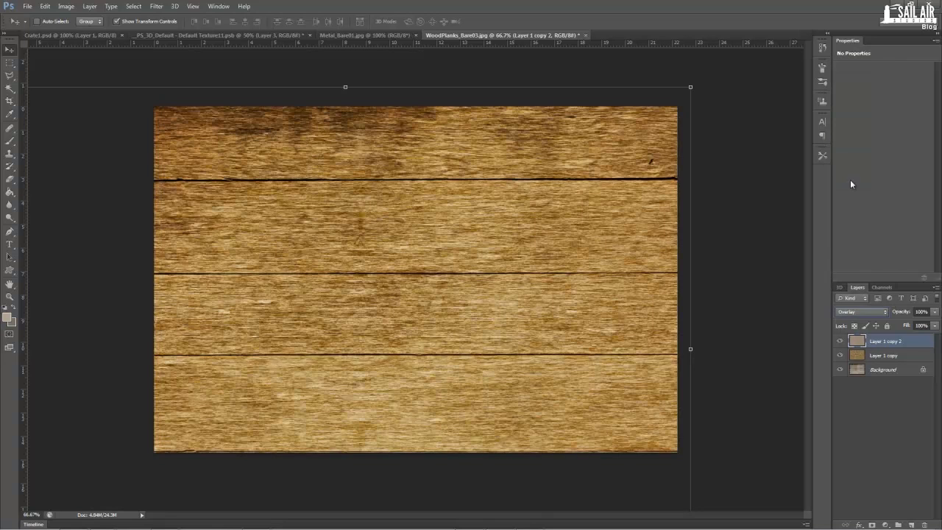
- Compare the planks with each fiber overlay layer hidden and shown, leaving both overlays visible
{"action": "left_click", "coordinate": [840, 341]}
{"action": "left_click", "coordinate": [841, 355]}
{"action": "left_click", "coordinate": [842, 357]}
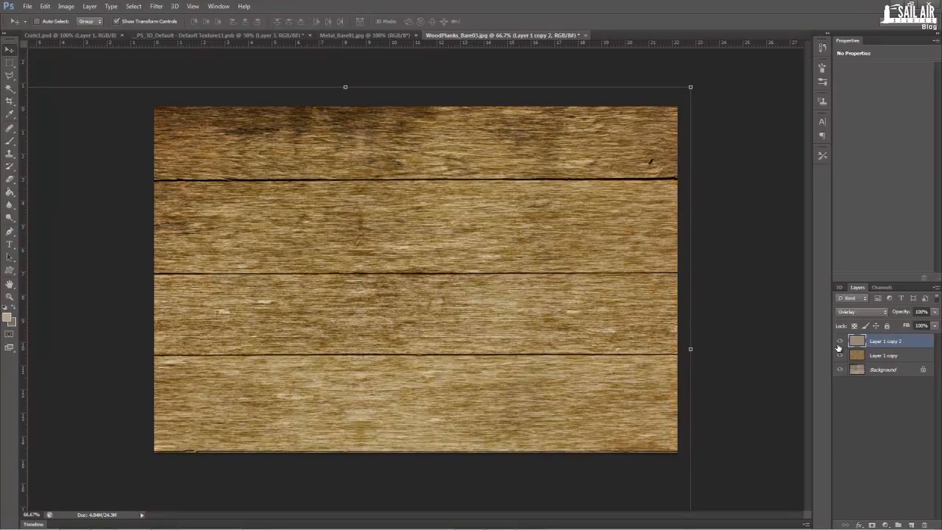
{"action": "left_click", "coordinate": [837, 354]}
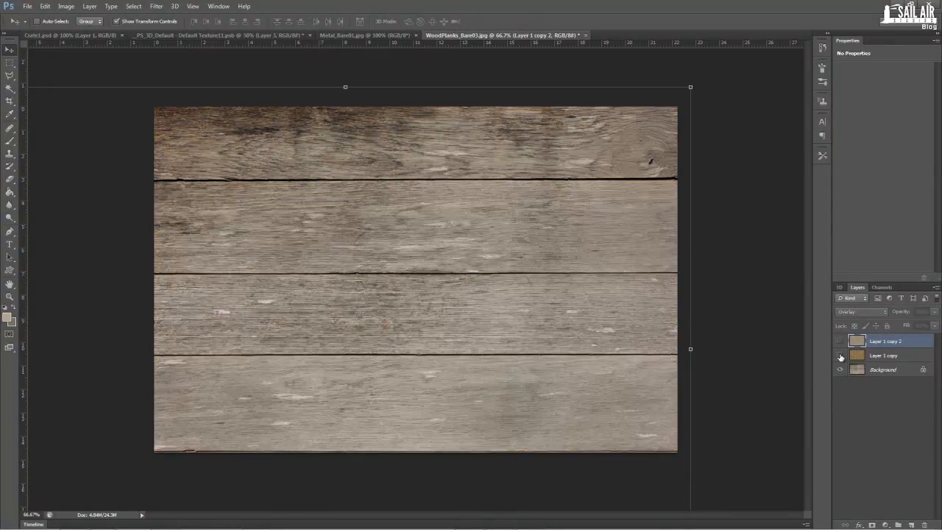
{"action": "left_click", "coordinate": [840, 341]}
{"action": "left_click", "coordinate": [840, 341]}
{"action": "left_click", "coordinate": [841, 355]}
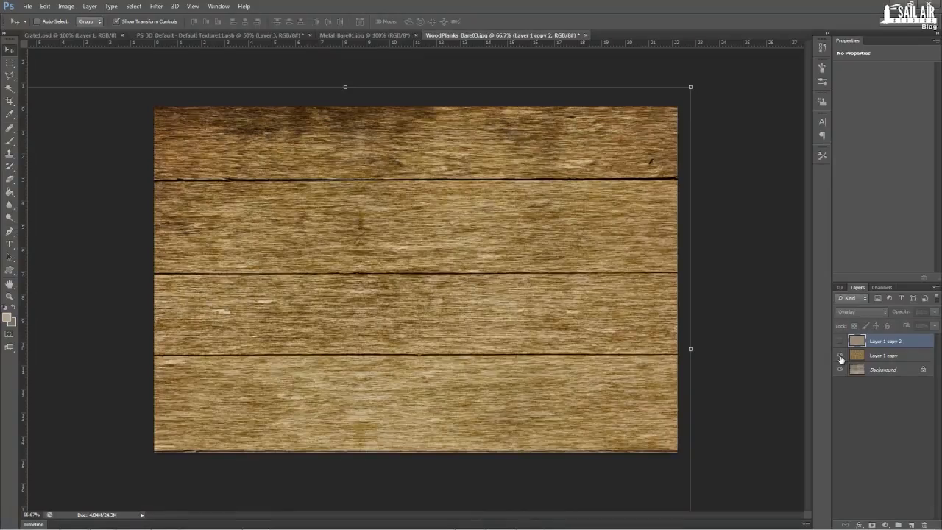
{"action": "left_click", "coordinate": [840, 341]}
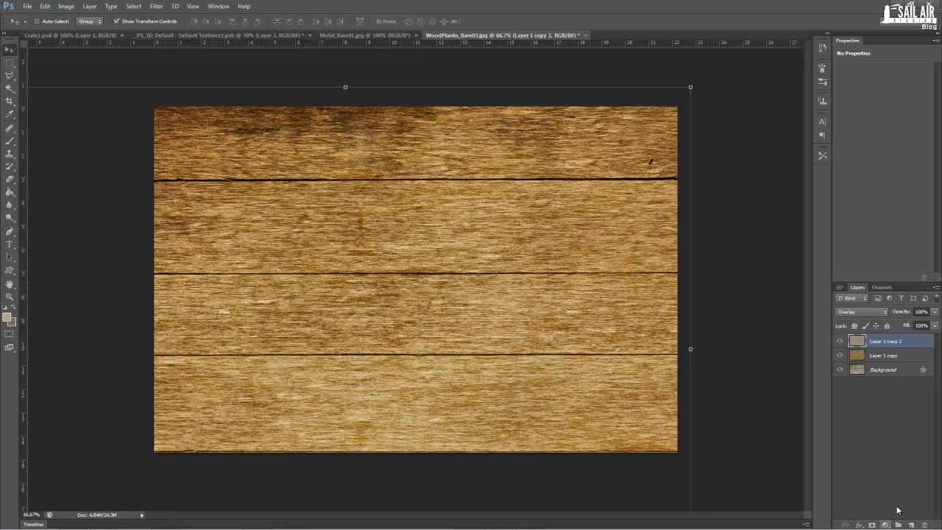
- Add a Hue/Saturation adjustment layer above the planks with Colorize on, hue 44, saturation 16 and lightness 7
{"action": "left_click", "coordinate": [886, 487]}
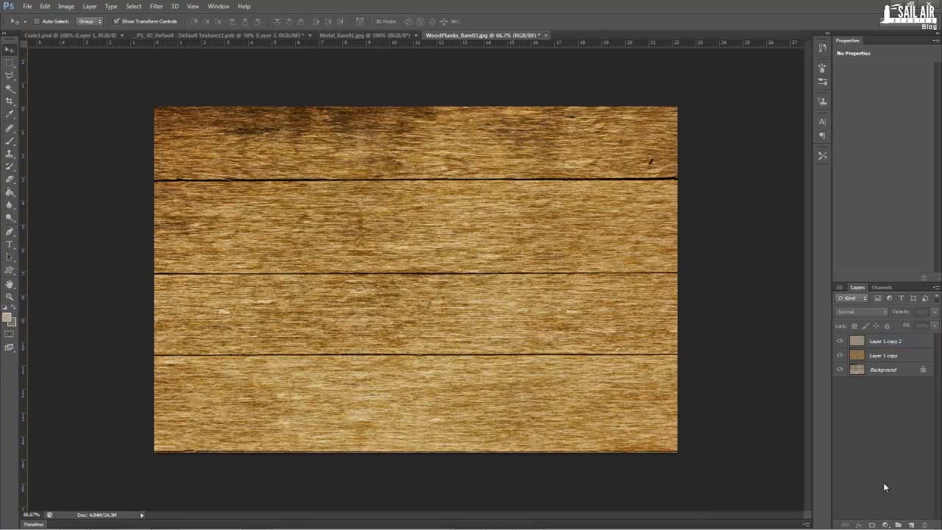
{"action": "left_click", "coordinate": [886, 525]}
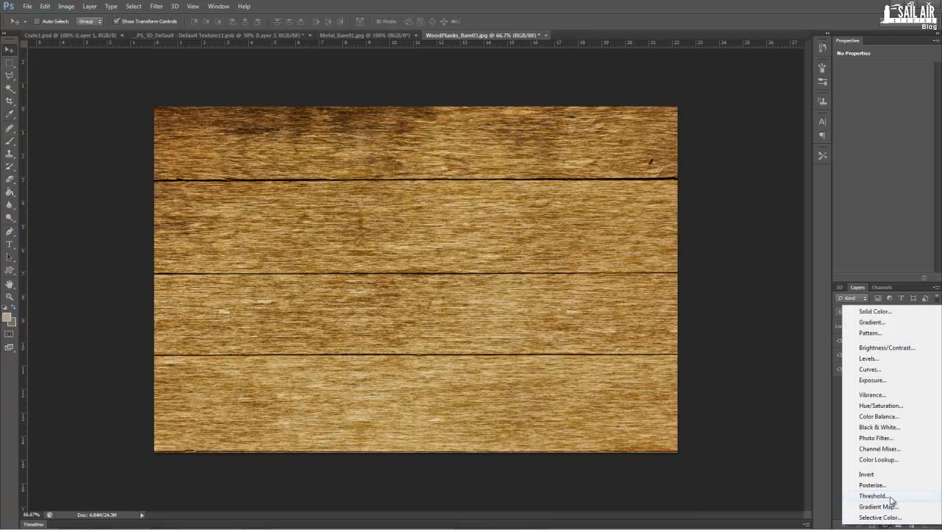
{"action": "left_click", "coordinate": [886, 406]}
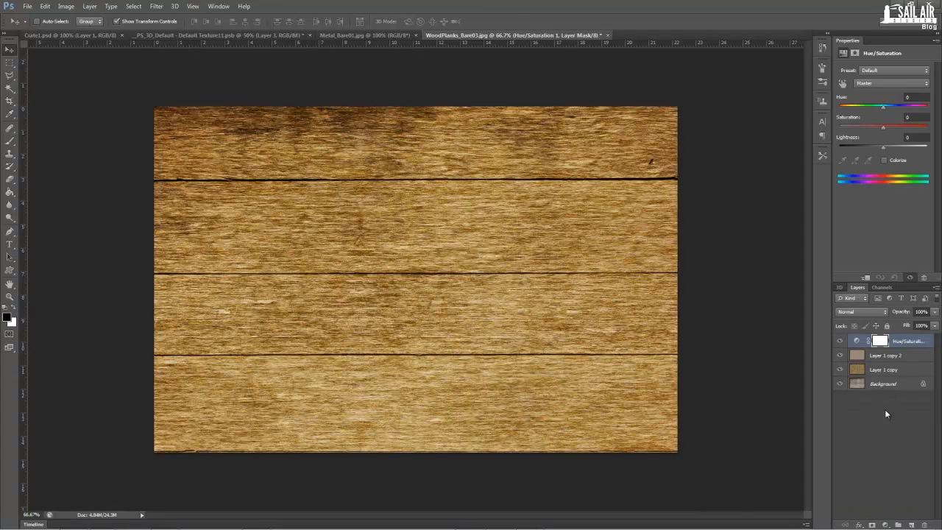
{"action": "left_click", "coordinate": [892, 162]}
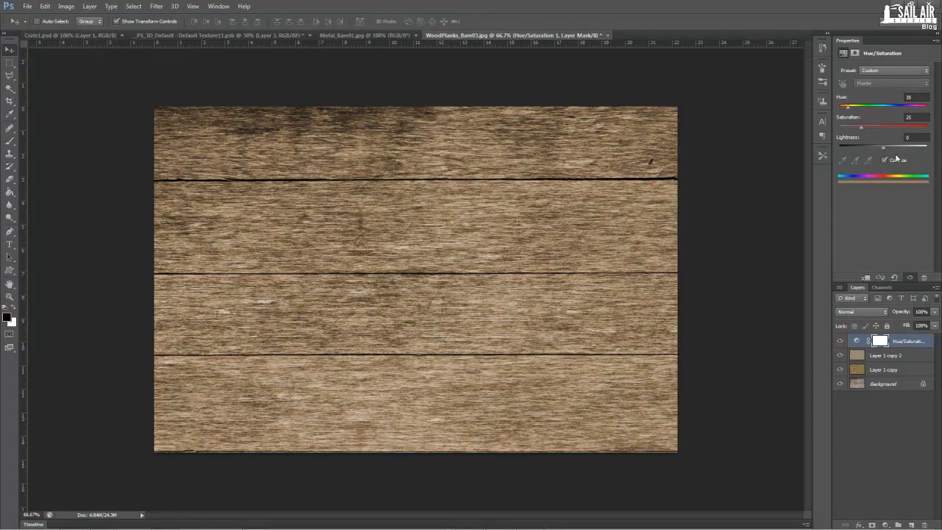
{"action": "type", "text": "44"}
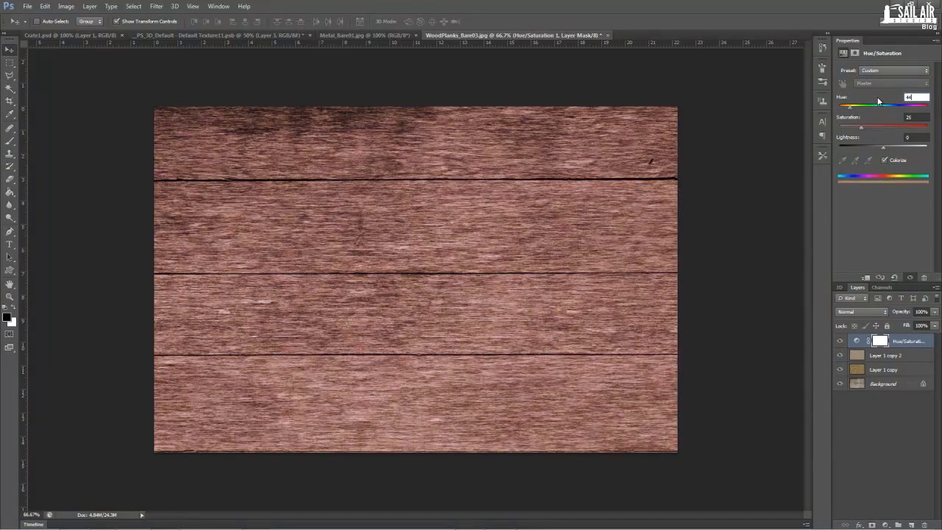
{"action": "key", "text": "Tab"}
{"action": "type", "text": "16"}
{"action": "key", "text": "Tab"}
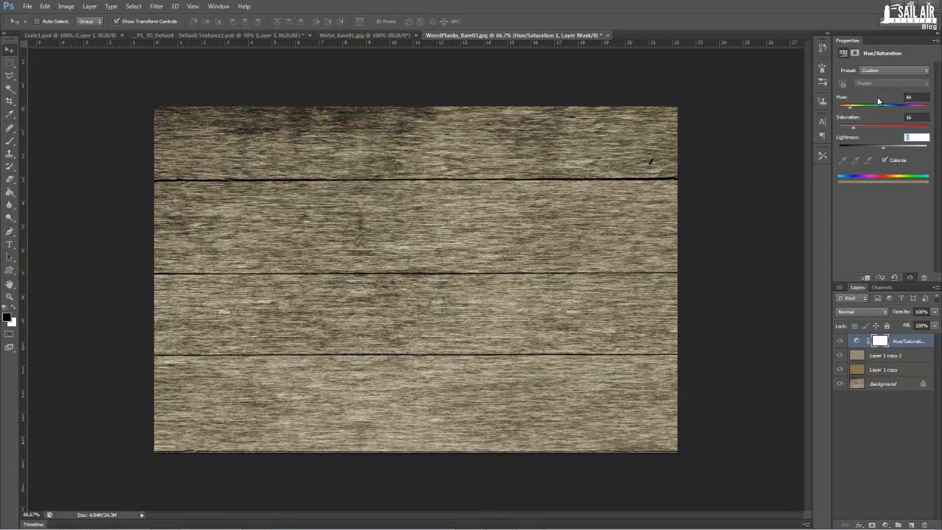
{"action": "type", "text": "7"}
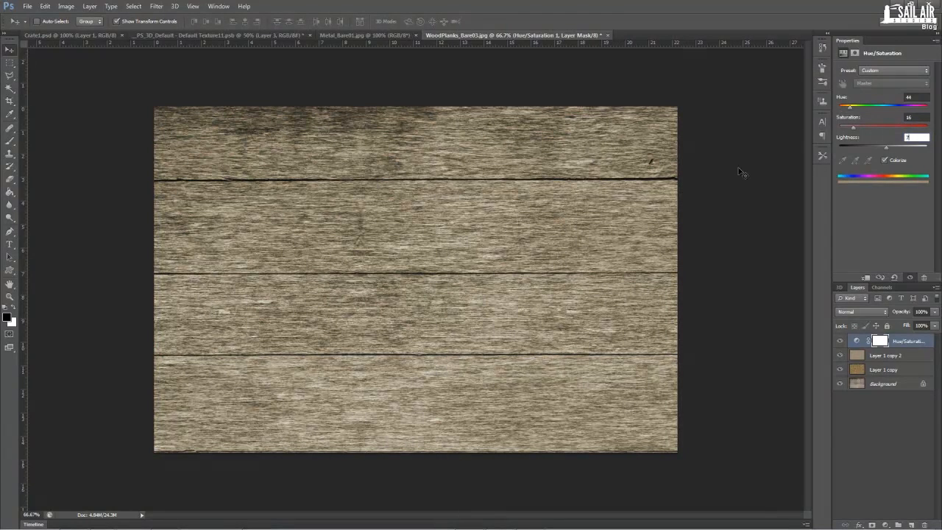
- Compare the planks with the Hue/Saturation layer hidden and shown, leaving it visible
{"action": "left_click", "coordinate": [840, 341]}
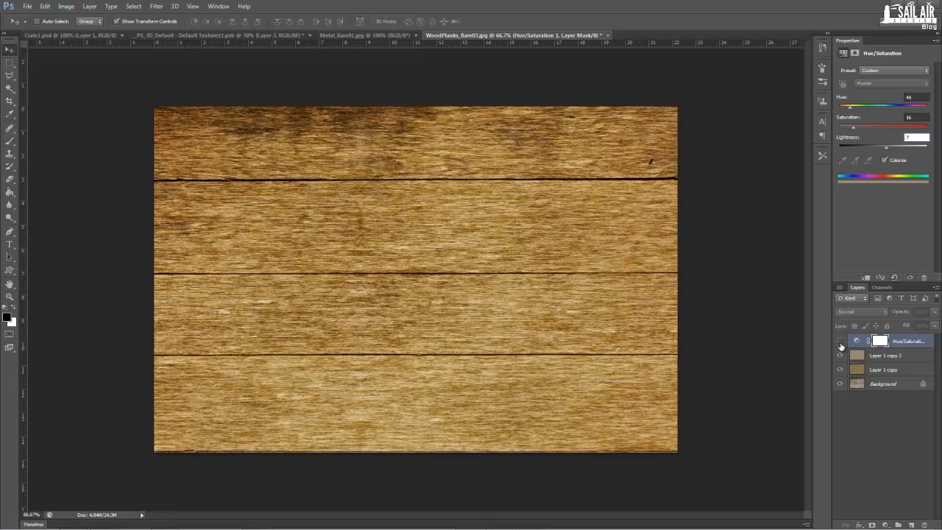
{"action": "left_click", "coordinate": [840, 342]}
{"action": "left_click", "coordinate": [840, 341]}
{"action": "left_click", "coordinate": [840, 342]}
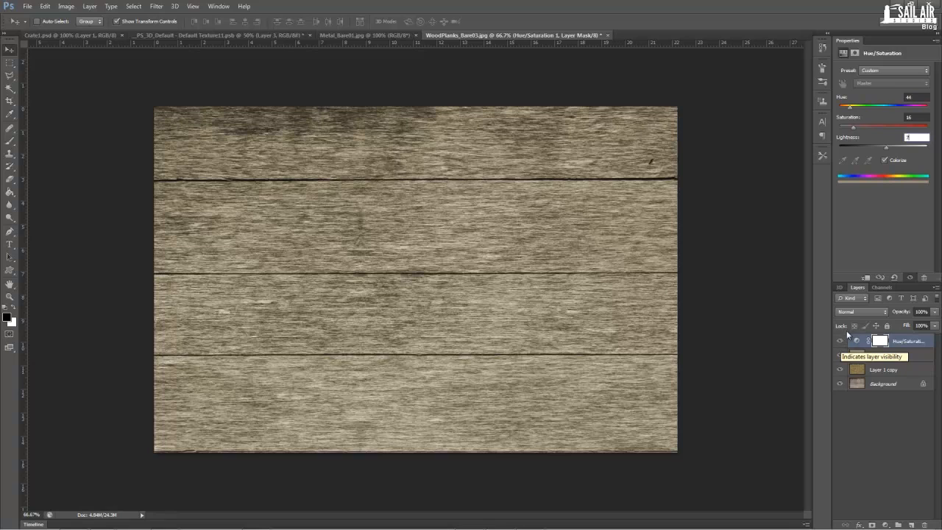
- Save the layered planks document in Photoshop format as WoodPlanks_Bare03 in the TexturingPipeline folder
{"action": "left_click", "coordinate": [9, 63]}
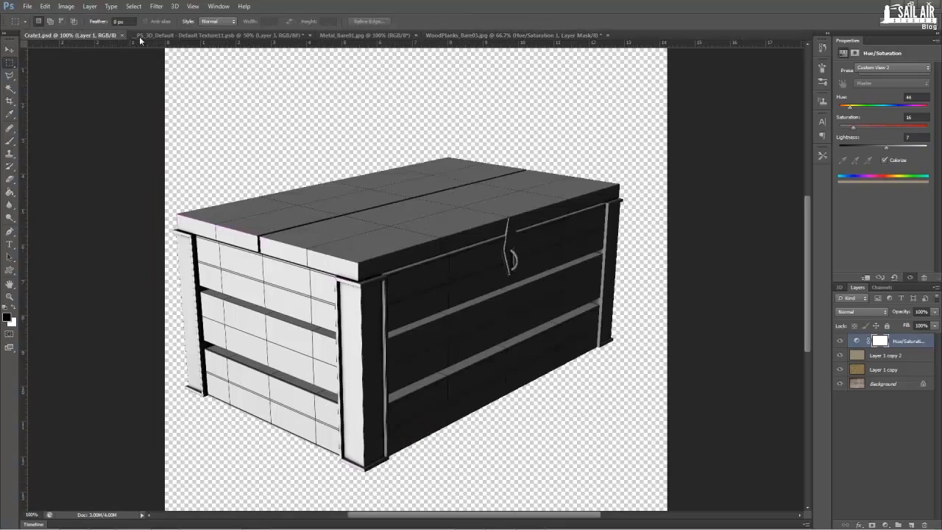
{"action": "left_click", "coordinate": [84, 35]}
{"action": "left_click", "coordinate": [575, 37]}
{"action": "key", "text": "ctrl+shift+s"}
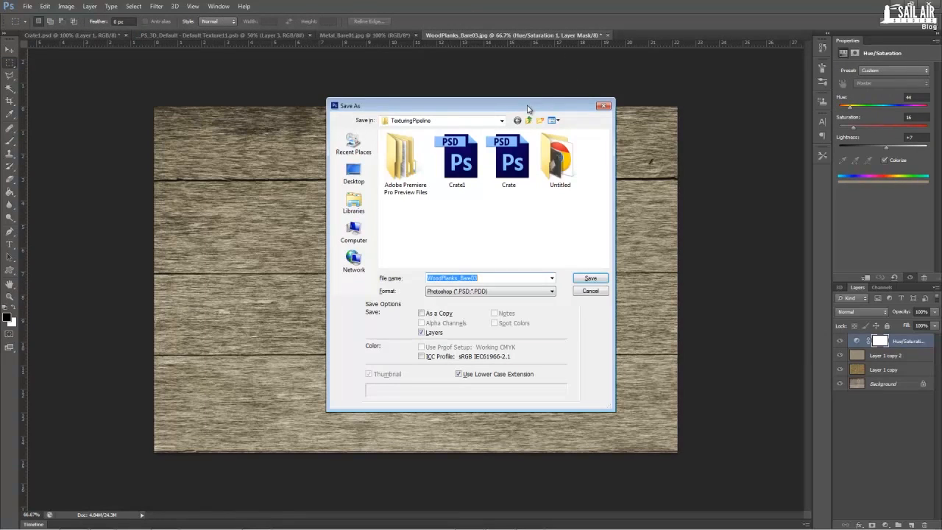
{"action": "left_click", "coordinate": [591, 277]}
{"action": "left_click", "coordinate": [751, 247]}
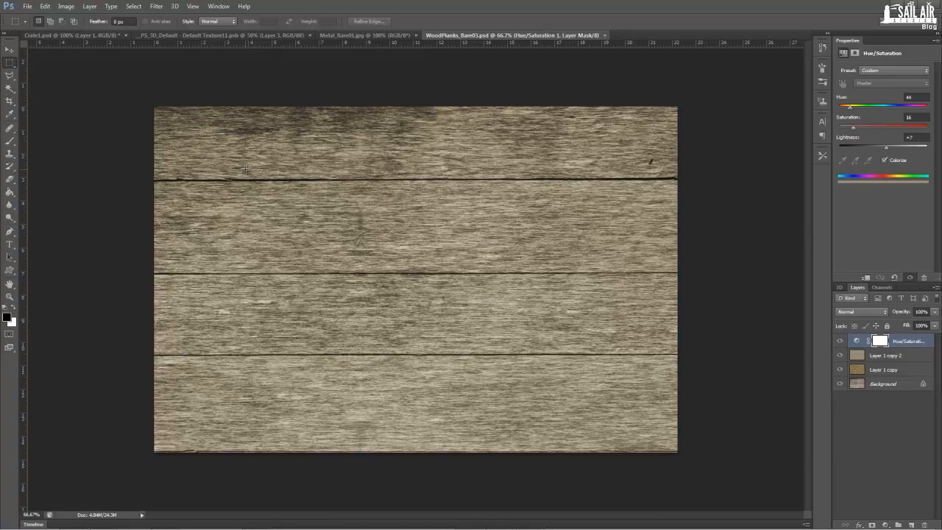
- Select the full width of the lowest plank below the bottom gap and copy it merged from all visible layers
{"action": "left_click_drag", "start_coordinate": [106, 99], "coordinate": [733, 441]}
{"action": "left_click_drag", "start_coordinate": [151, 354], "coordinate": [692, 357]}
{"action": "left_click", "coordinate": [227, 381]}
{"action": "left_click_drag", "start_coordinate": [152, 357], "coordinate": [699, 474]}
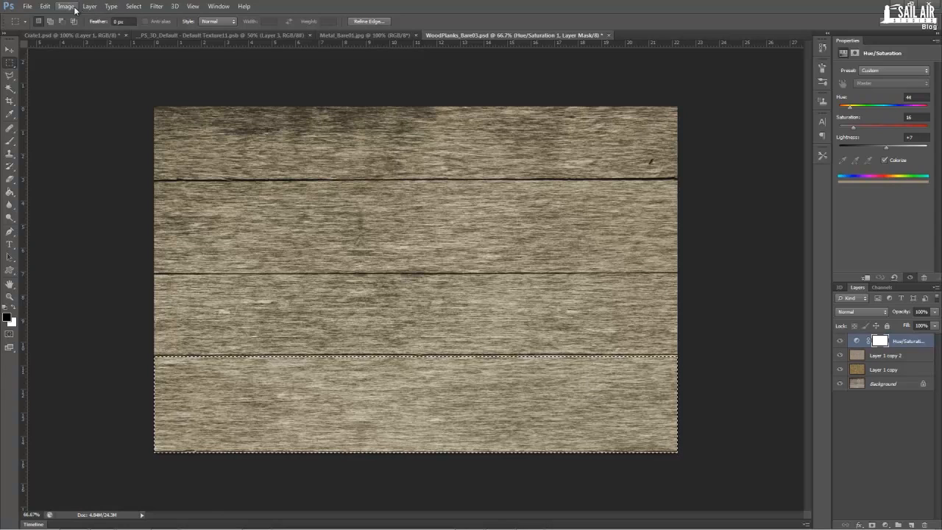
{"action": "left_click", "coordinate": [45, 7]}
{"action": "left_click", "coordinate": [65, 82]}
- Paste the plank into the Default Texture11.psb document's BaseTextures group and scale it to about 64% over the upper long side panel
{"action": "left_click", "coordinate": [169, 35]}
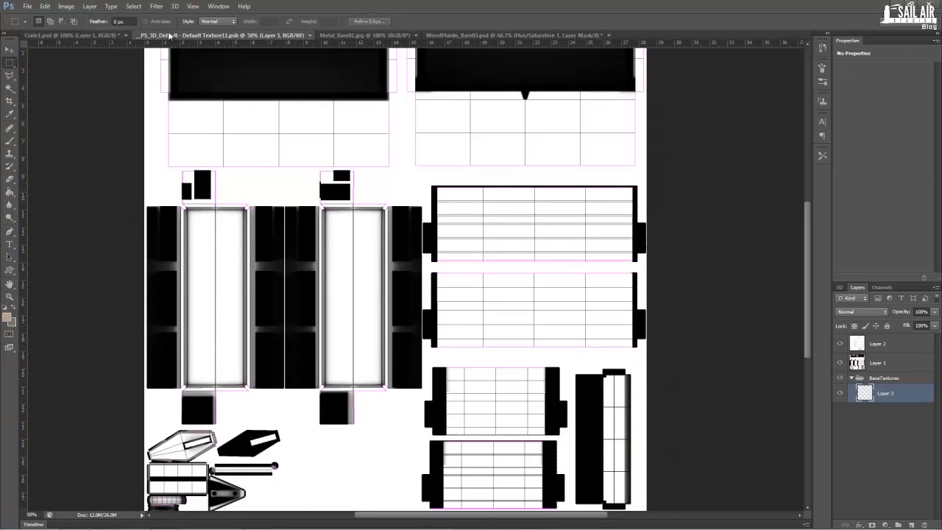
{"action": "key", "text": "ctrl+v"}
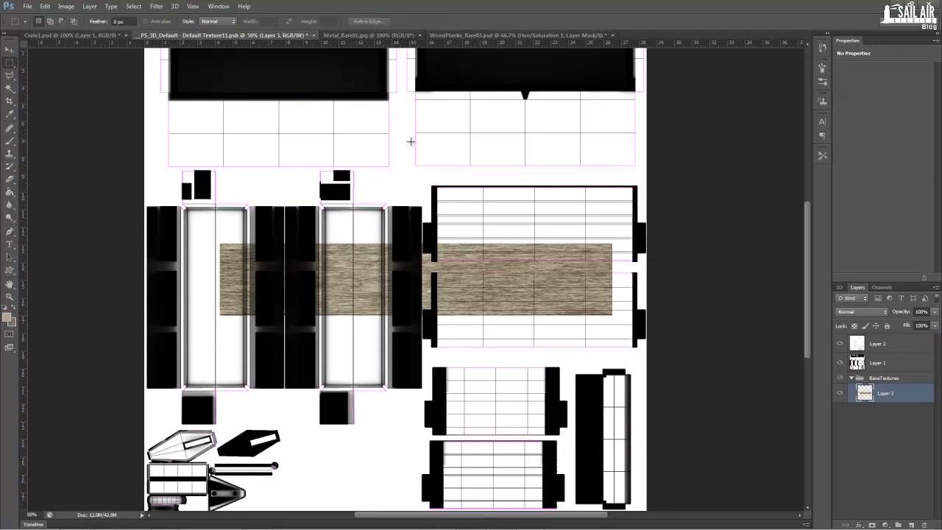
{"action": "left_click_drag", "start_coordinate": [581, 264], "coordinate": [675, 248]}
{"action": "left_click_drag", "start_coordinate": [502, 248], "coordinate": [569, 228]}
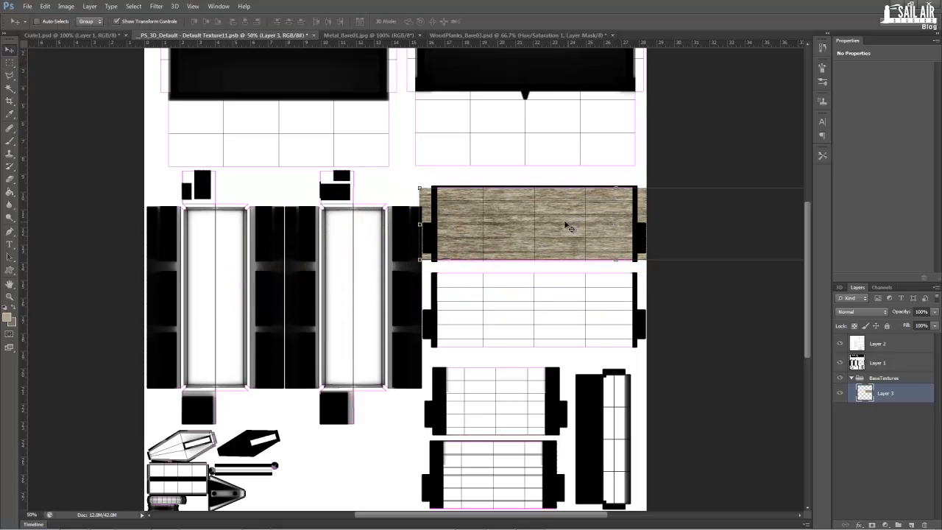
{"action": "left_click_drag", "start_coordinate": [424, 190], "coordinate": [467, 201]}
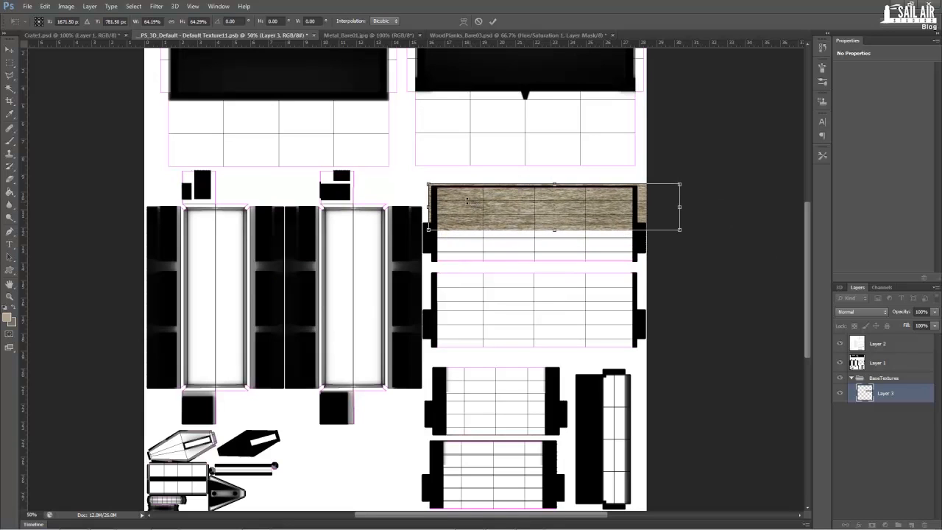
{"action": "left_click", "coordinate": [5, 50]}
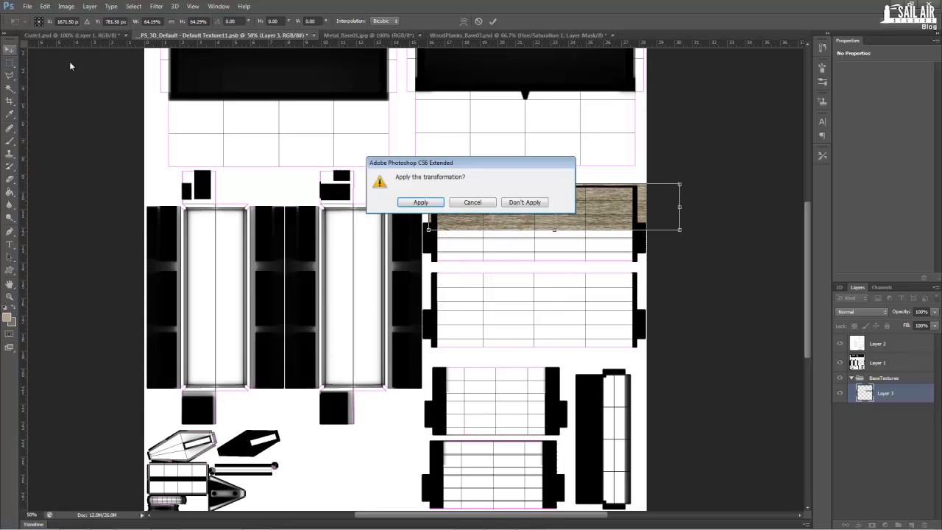
{"action": "left_click", "coordinate": [409, 202]}
- Duplicate the plank layer and mirror the copy at -100% height directly below it to cover the rest of the panel
{"action": "left_click_drag", "start_coordinate": [507, 212], "coordinate": [548, 228]}
{"action": "key", "text": "ctrl+t"}
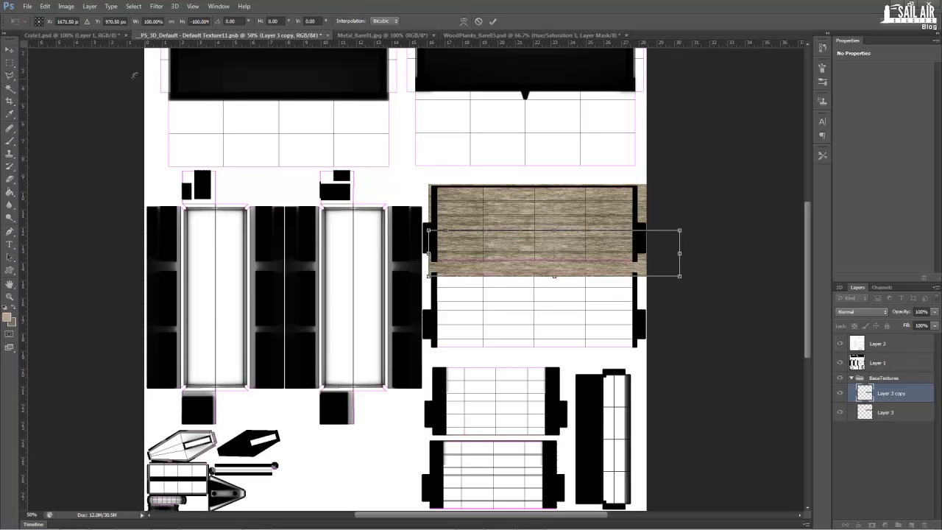
{"action": "left_click", "coordinate": [10, 63]}
{"action": "left_click", "coordinate": [420, 202]}
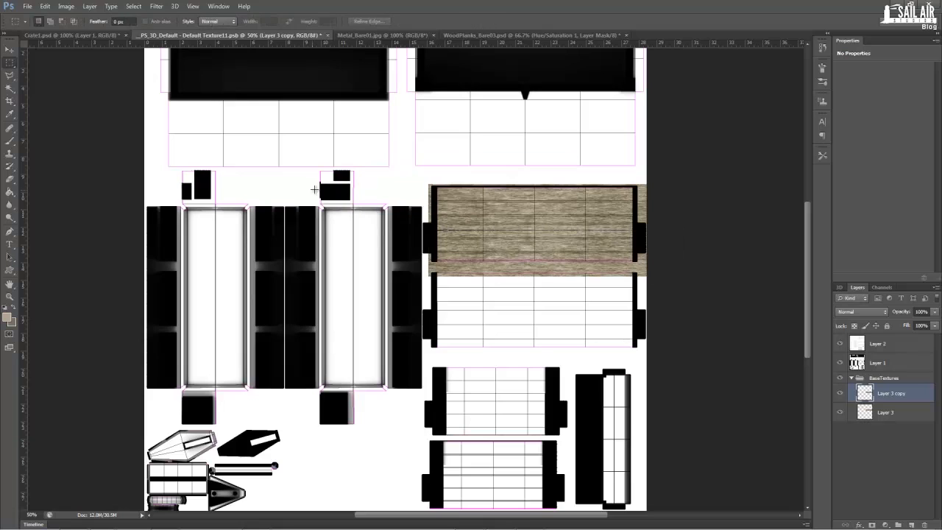
- Delete the strip of the mirrored plank copy that extends below the upper long panel, and clear the selection
{"action": "left_click", "coordinate": [9, 50]}
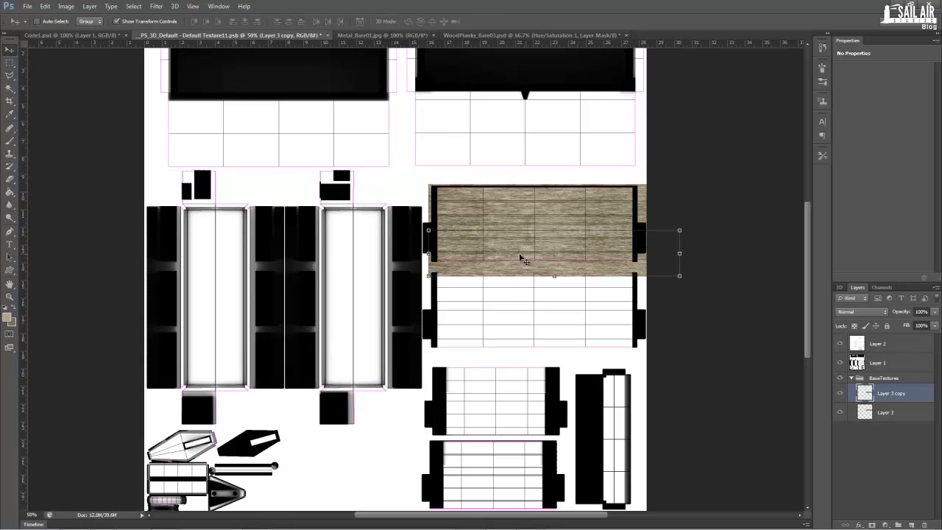
{"action": "left_click", "coordinate": [10, 63]}
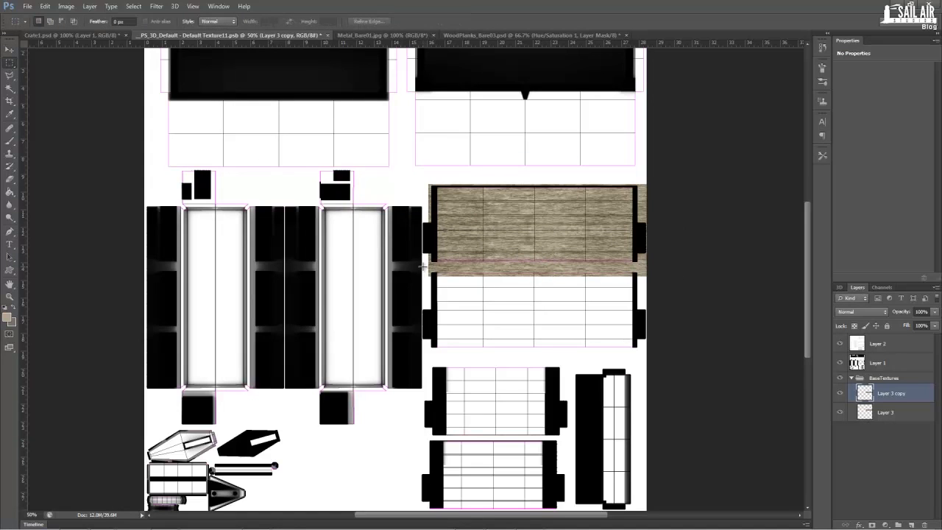
{"action": "left_click_drag", "start_coordinate": [425, 263], "coordinate": [767, 327]}
{"action": "key", "text": "Delete"}
{"action": "key", "text": "ctrl+d"}
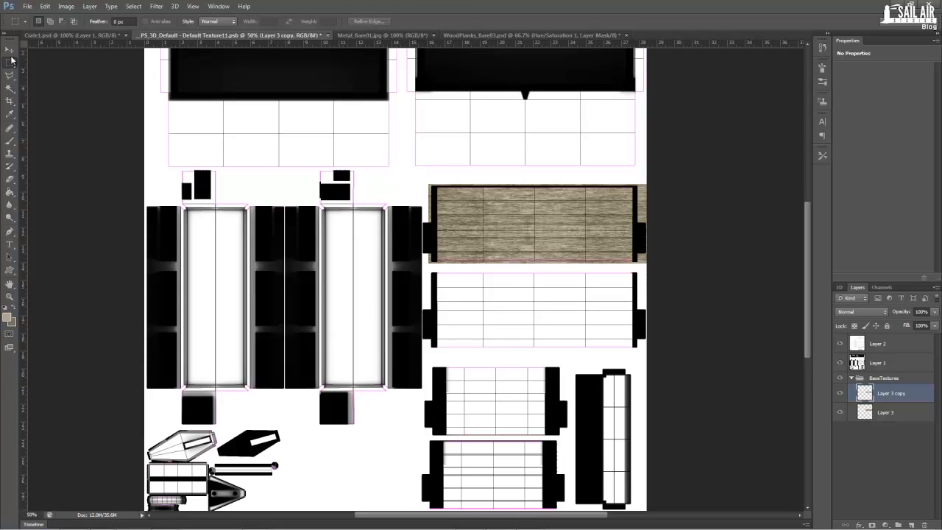
- Select the plank layer together with its mirrored copy and merge them into one layer
{"action": "left_click", "coordinate": [9, 49]}
{"action": "left_click", "coordinate": [889, 413], "text": "shift"}
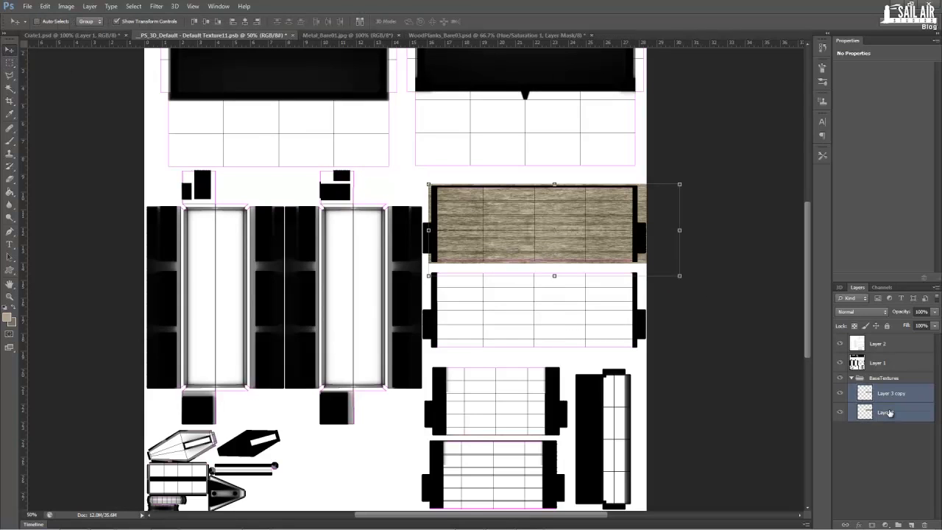
{"action": "right_click", "coordinate": [889, 413]}
{"action": "left_click", "coordinate": [842, 254]}
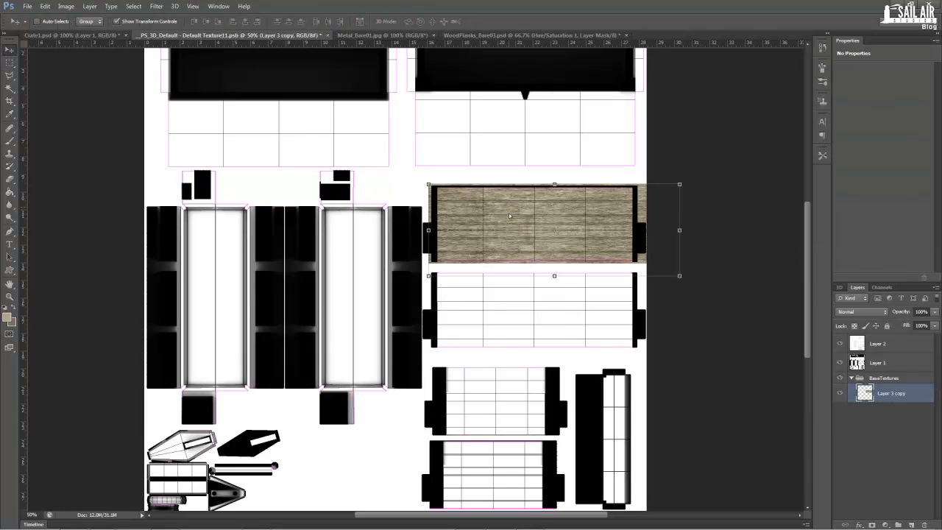
- Duplicate the merged plank layer onto the second long panel and onto the white section of the right lid layout
{"action": "left_click_drag", "start_coordinate": [509, 212], "coordinate": [506, 293]}
{"action": "scroll", "coordinate": [511, 300], "scroll_direction": "up", "scroll_amount": 3}
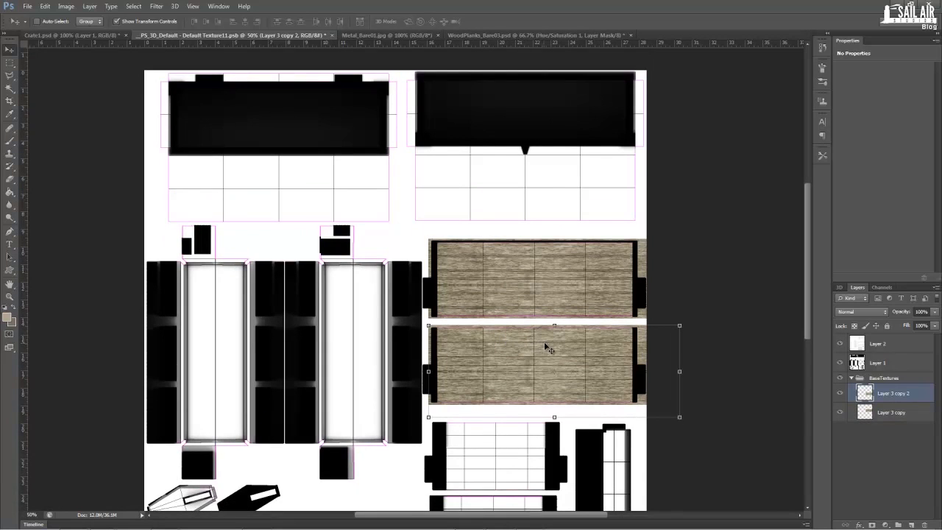
{"action": "left_click_drag", "start_coordinate": [552, 348], "coordinate": [544, 172]}
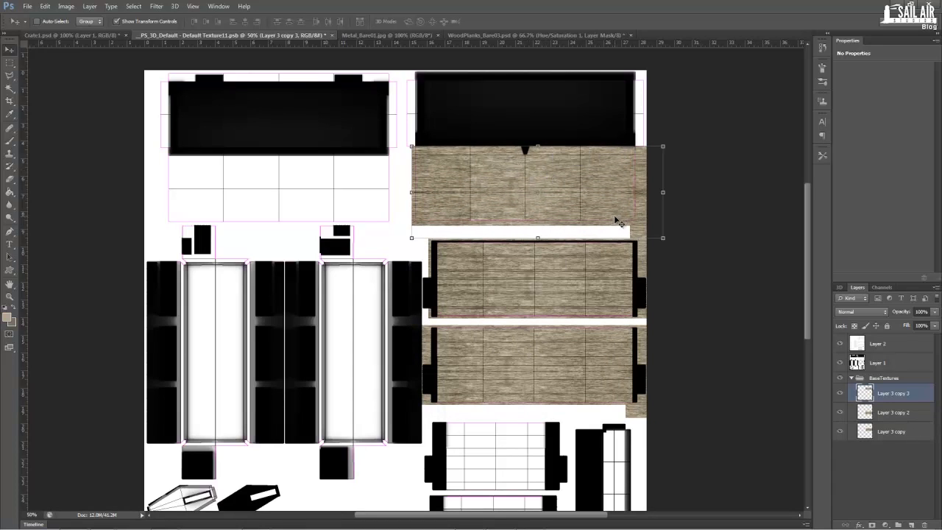
- Duplicate the lid's plank layer over the black section above it, and duplicate both lid layers onto the left lid layout
{"action": "left_click", "coordinate": [10, 62]}
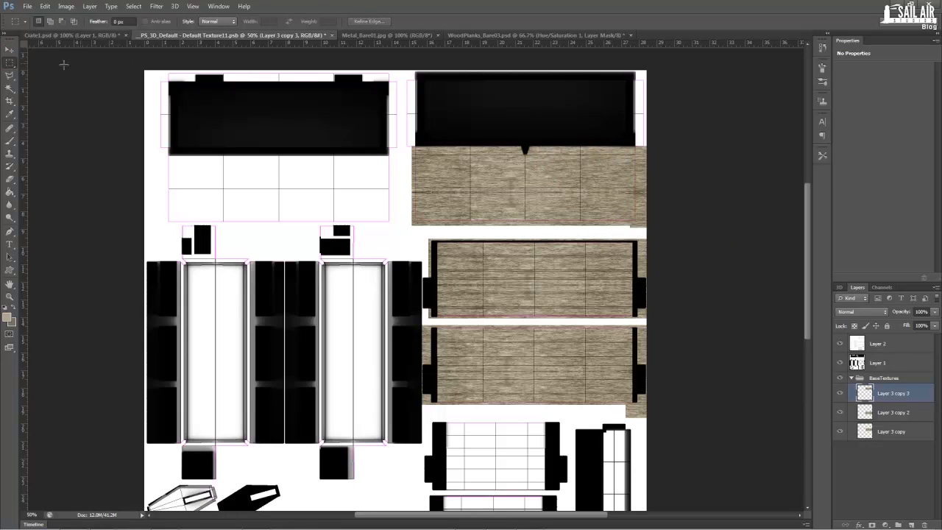
{"action": "left_click", "coordinate": [9, 49]}
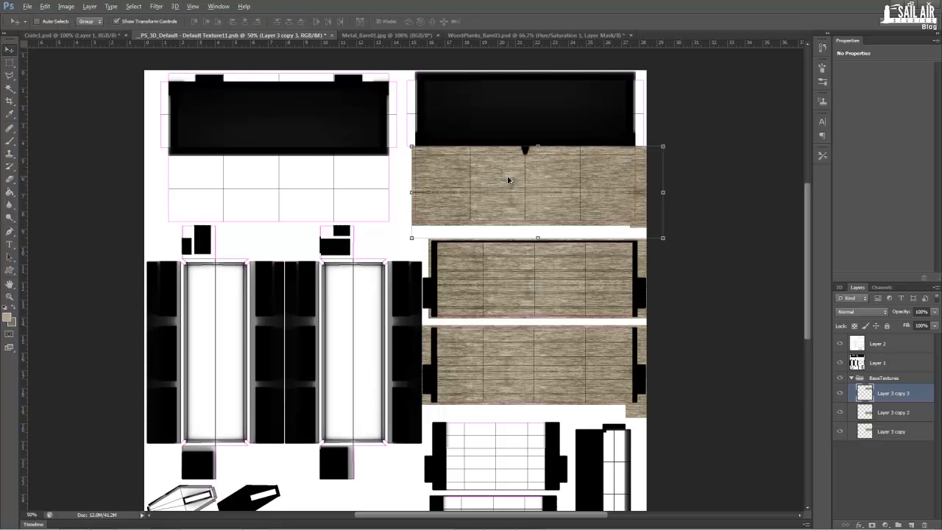
{"action": "left_click_drag", "start_coordinate": [510, 179], "coordinate": [501, 108]}
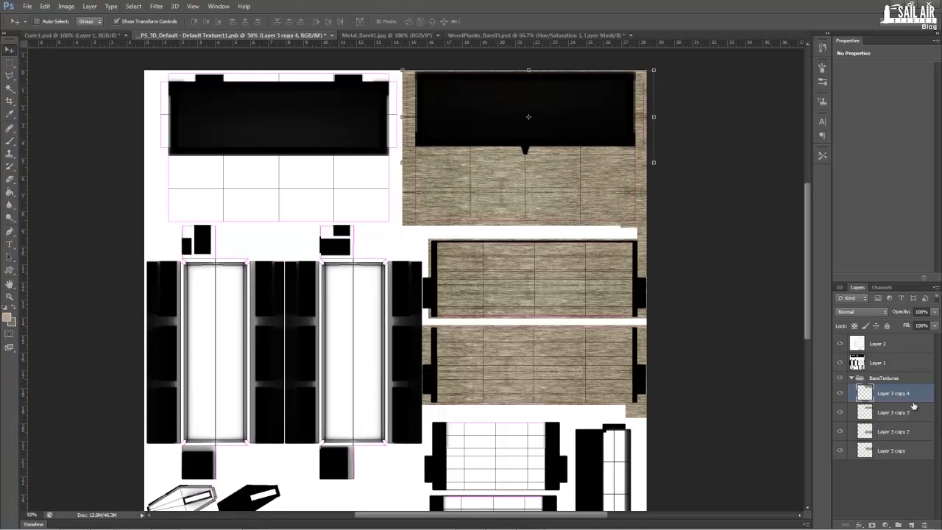
{"action": "left_click", "coordinate": [894, 414], "text": "shift"}
{"action": "left_click_drag", "start_coordinate": [524, 180], "coordinate": [282, 187]}
- Duplicate the two left lid layers, rotate the copies so the grain runs vertically, and fit them over the leftmost tall panel
{"action": "scroll", "coordinate": [282, 187], "scroll_direction": "down", "scroll_amount": 5}
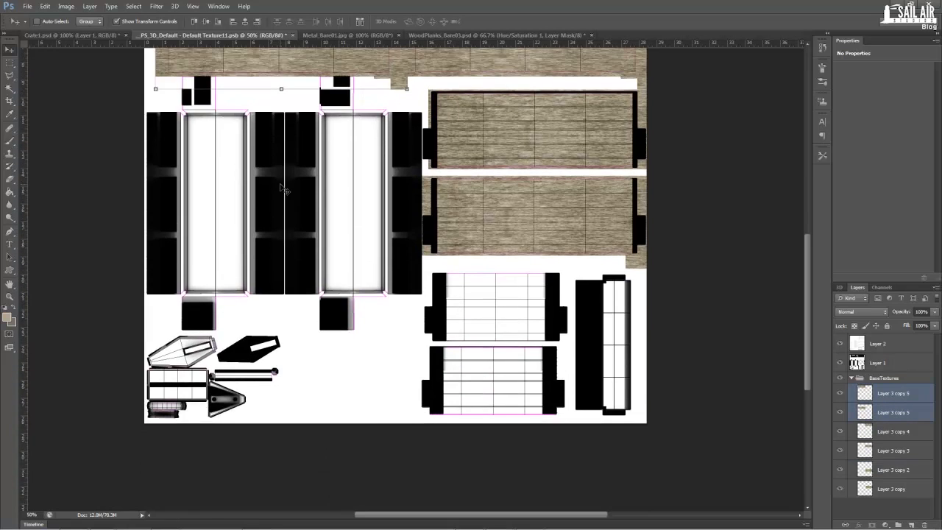
{"action": "scroll", "coordinate": [282, 188], "scroll_direction": "up", "scroll_amount": 2}
{"action": "scroll", "coordinate": [282, 188], "scroll_direction": "up", "scroll_amount": 1}
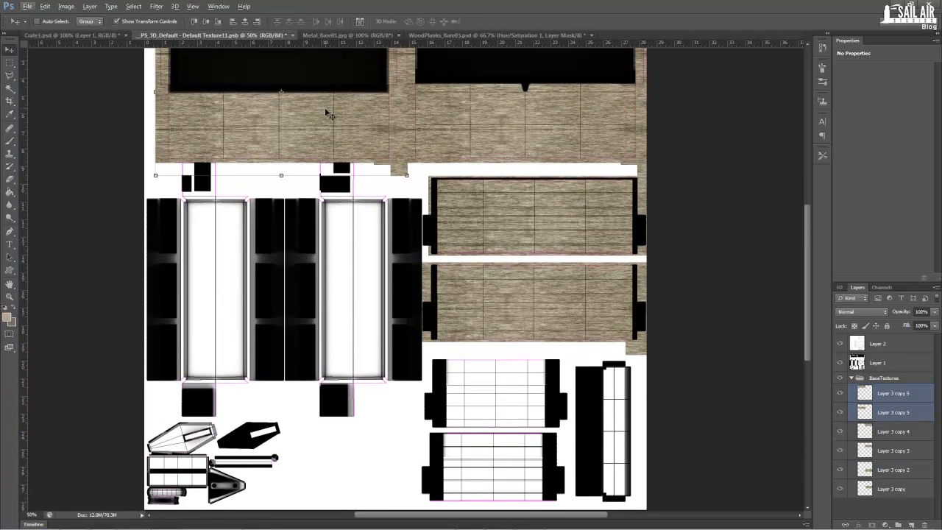
{"action": "left_click_drag", "start_coordinate": [321, 115], "coordinate": [321, 317]}
{"action": "left_click_drag", "start_coordinate": [418, 200], "coordinate": [346, 357]}
{"action": "left_click_drag", "start_coordinate": [323, 258], "coordinate": [312, 210]}
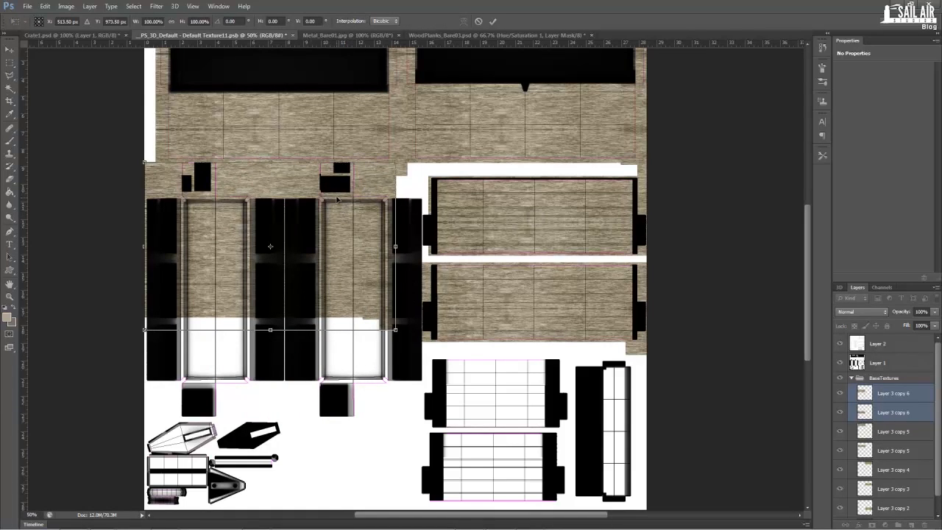
{"action": "left_click_drag", "start_coordinate": [344, 213], "coordinate": [344, 226]}
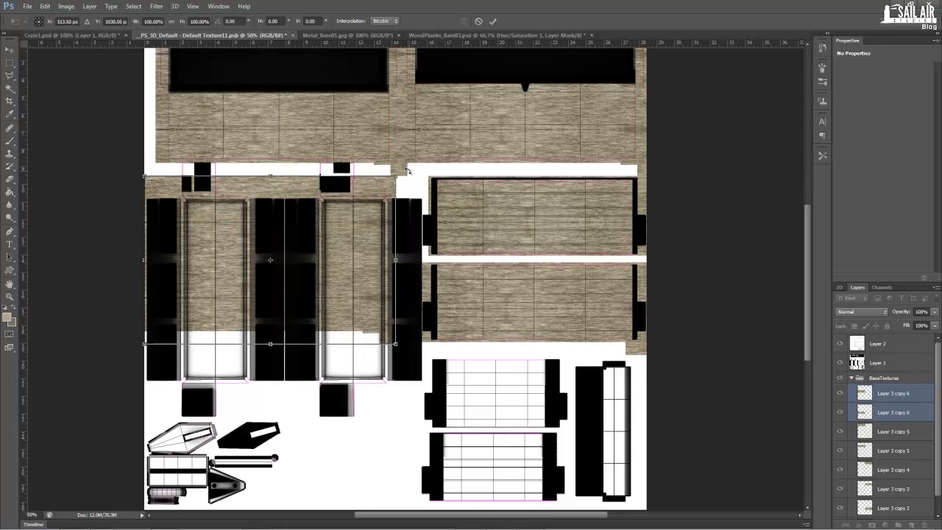
{"action": "left_click_drag", "start_coordinate": [407, 170], "coordinate": [324, 364]}
{"action": "left_click_drag", "start_coordinate": [287, 255], "coordinate": [217, 278]}
{"action": "left_click_drag", "start_coordinate": [198, 412], "coordinate": [198, 419]}
{"action": "left_click", "coordinate": [9, 47]}
{"action": "left_click", "coordinate": [414, 206]}
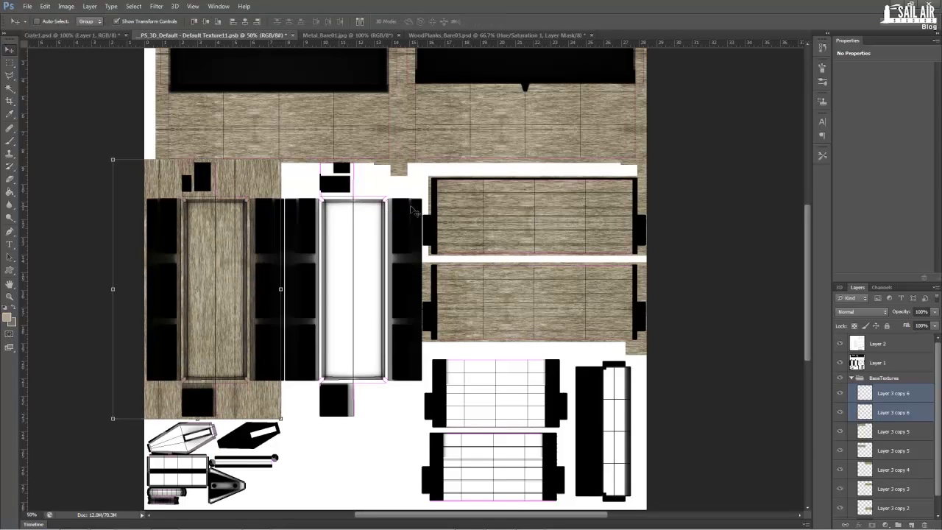
- Duplicate the two vertical-grain plank layers onto the second tall panel and onto the narrow upright panel in the layout's lower-right corner
{"action": "left_click_drag", "start_coordinate": [235, 203], "coordinate": [373, 210]}
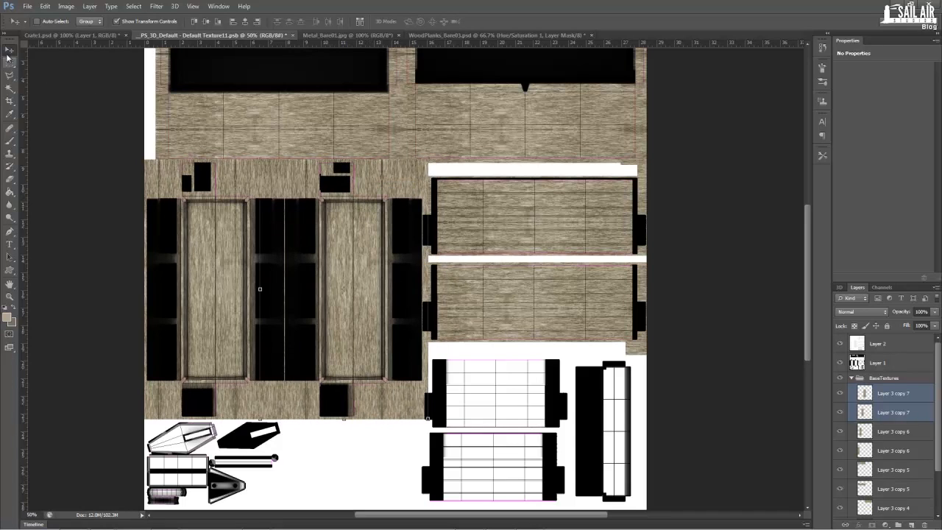
{"action": "left_click_drag", "start_coordinate": [270, 239], "coordinate": [644, 449]}
{"action": "scroll", "coordinate": [644, 445], "scroll_direction": "down", "scroll_amount": 3}
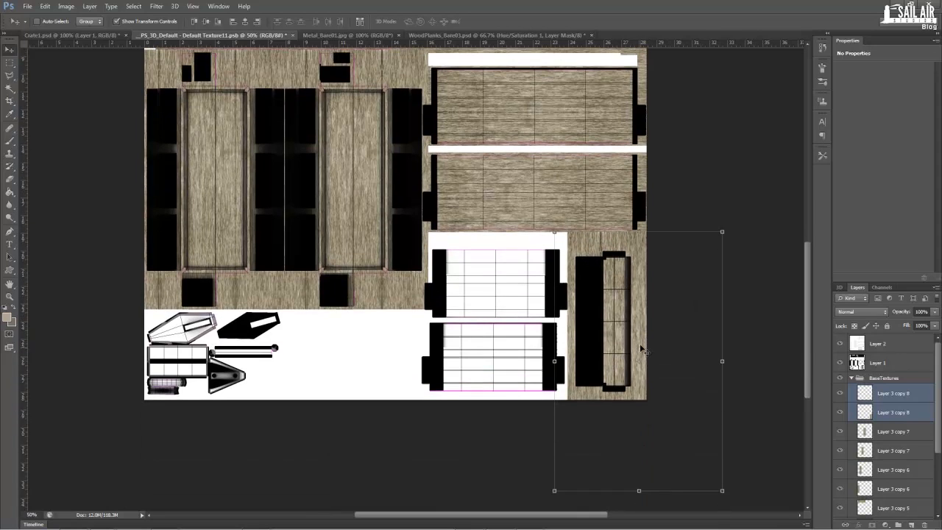
- Hide the black Layer 1 and nudge the plank layers over the narrow lower-right panel slightly to the right
{"action": "left_click_drag", "start_coordinate": [642, 347], "coordinate": [452, 294]}
{"action": "left_click", "coordinate": [840, 363]}
{"action": "key", "text": "Right"}
{"action": "key", "text": "Right"}
{"action": "key", "text": "Right"}
{"action": "key", "text": "Right"}
{"action": "key", "text": "Right"}
{"action": "key", "text": "Right"}
- Rotate a copy of the plank layers 90 degrees, scale it to about 63% over the lowest small panel, and duplicate it onto the panel above
{"action": "key", "text": "ctrl+t"}
{"action": "left_click_drag", "start_coordinate": [581, 227], "coordinate": [589, 415]}
{"action": "left_click_drag", "start_coordinate": [419, 343], "coordinate": [430, 335]}
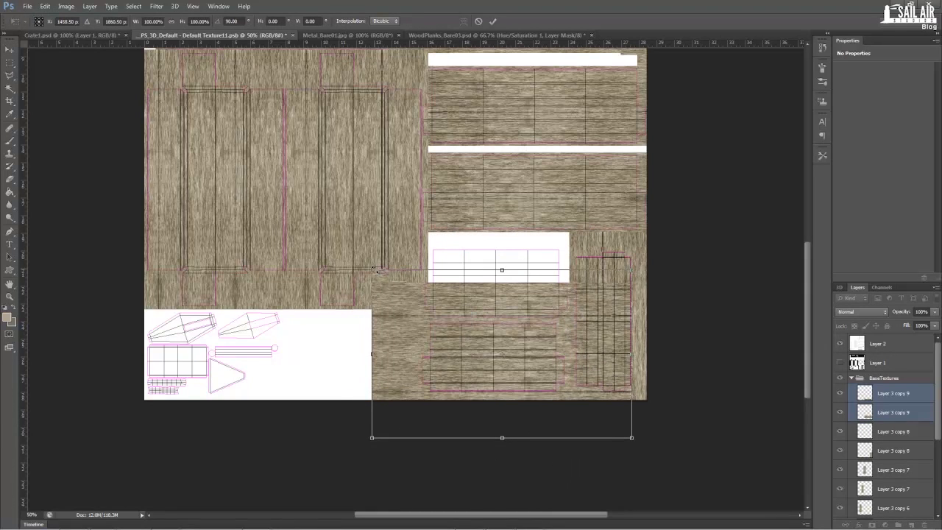
{"action": "left_click_drag", "start_coordinate": [377, 271], "coordinate": [474, 333]}
{"action": "left_click_drag", "start_coordinate": [517, 367], "coordinate": [456, 344]}
{"action": "left_click", "coordinate": [10, 50]}
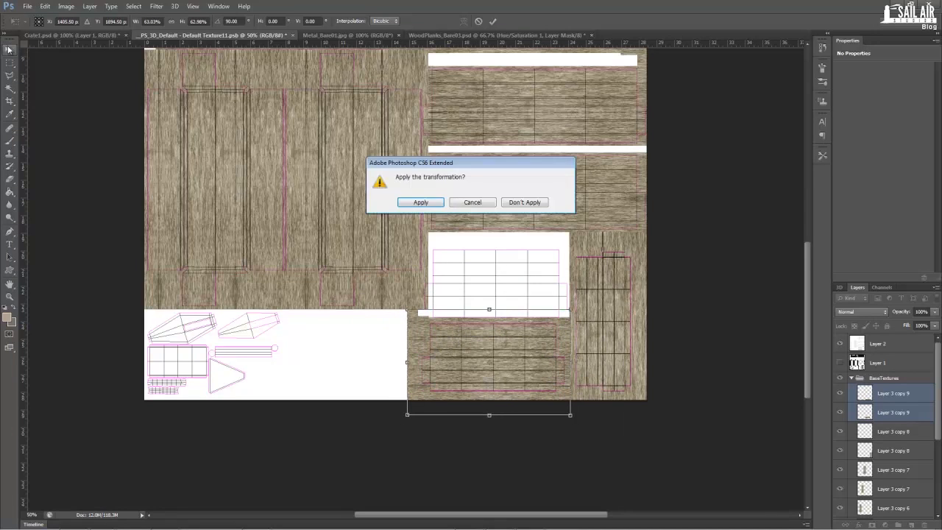
{"action": "left_click", "coordinate": [429, 205]}
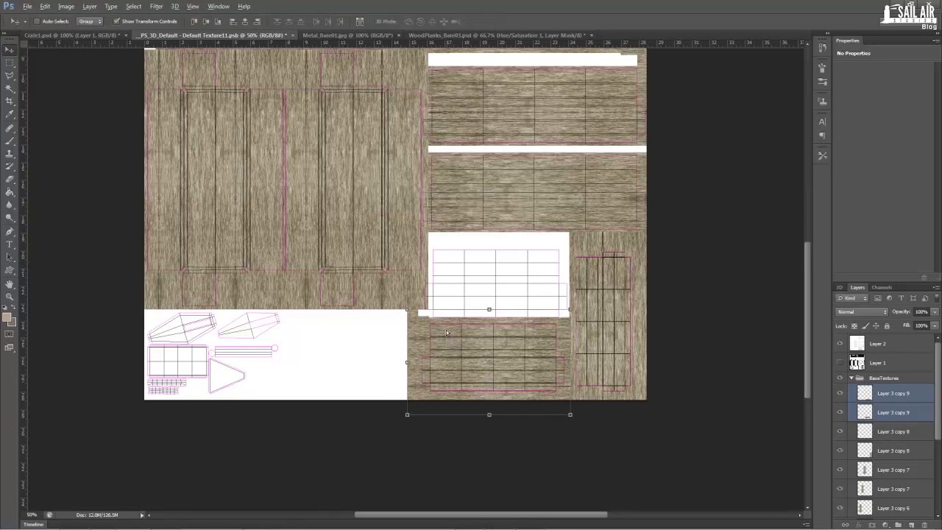
{"action": "left_click_drag", "start_coordinate": [446, 329], "coordinate": [435, 247]}
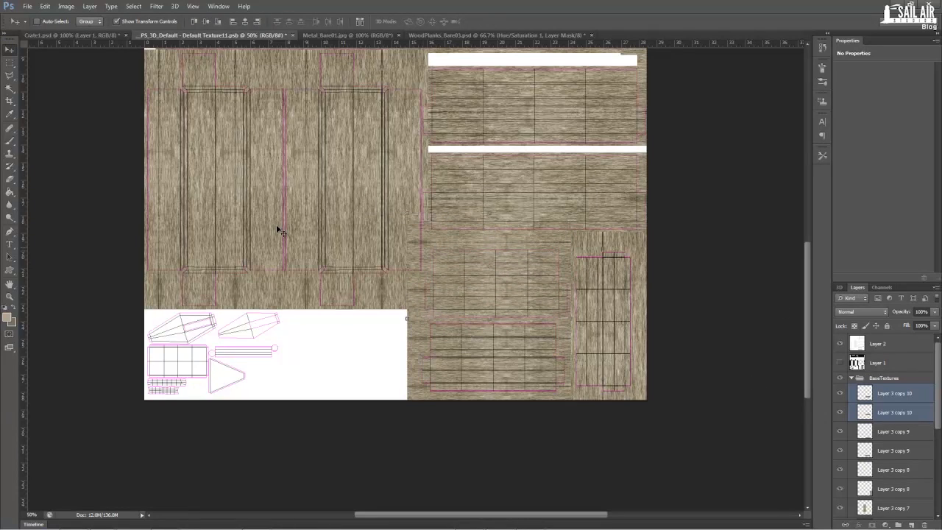
- Merge the two newest plank copies over the upper small panel into one layer
{"action": "left_click", "coordinate": [9, 63]}
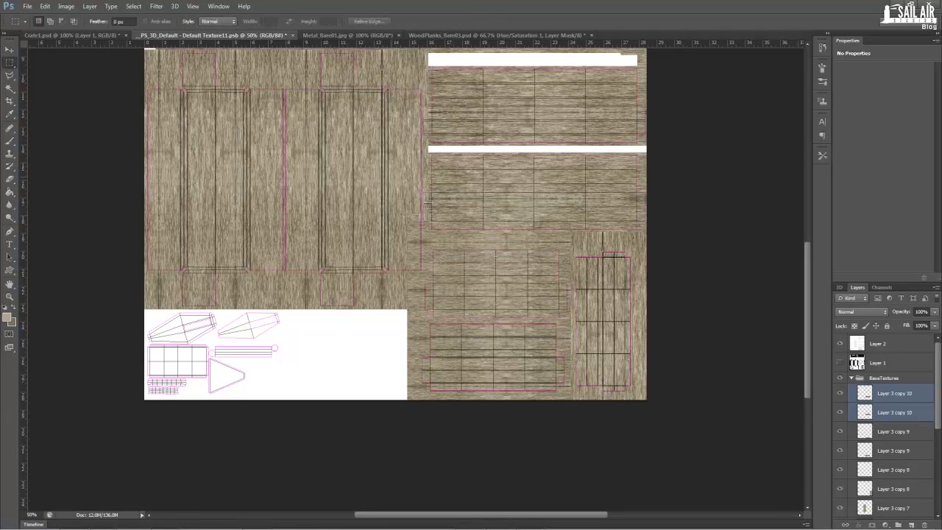
{"action": "left_click", "coordinate": [838, 396]}
{"action": "left_click", "coordinate": [838, 397]}
{"action": "right_click", "coordinate": [876, 414]}
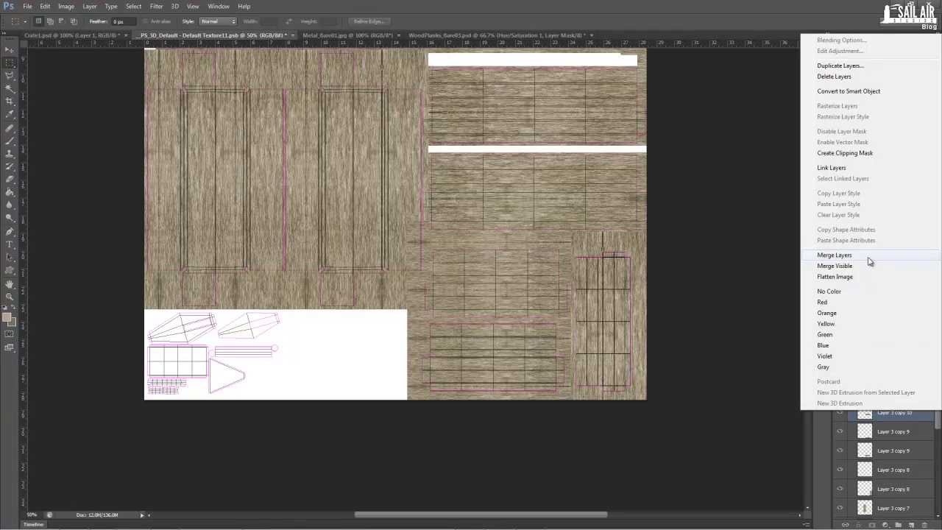
{"action": "left_click", "coordinate": [869, 258]}
- Delete the strips of the merged plank layer that overlap the neighbouring tall panel and the long panel above
{"action": "left_click_drag", "start_coordinate": [396, 212], "coordinate": [419, 335]}
{"action": "left_click_drag", "start_coordinate": [406, 207], "coordinate": [600, 242]}
{"action": "key", "text": "Delete"}
{"action": "key", "text": "Delete"}
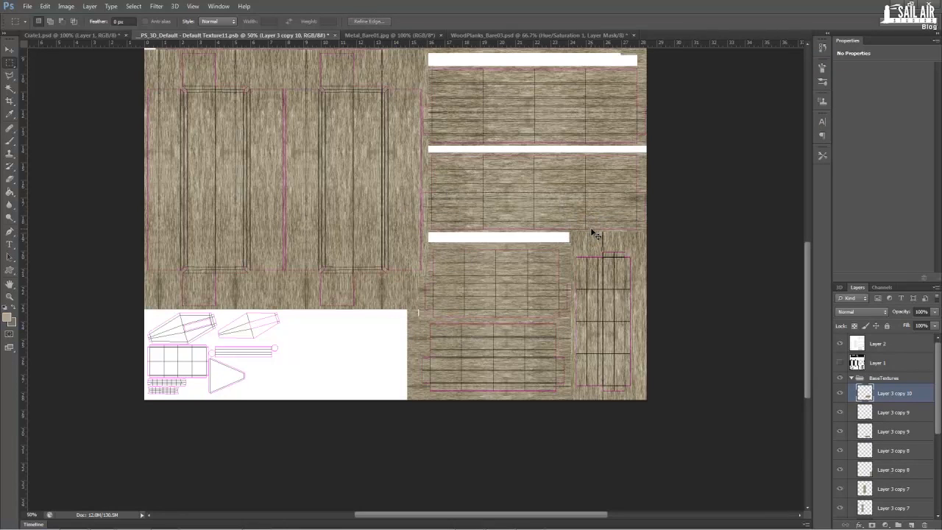
- Select all plank layers in the BaseTextures group and merge them into a single layer
{"action": "scroll", "coordinate": [572, 233], "scroll_direction": "up", "scroll_amount": 5}
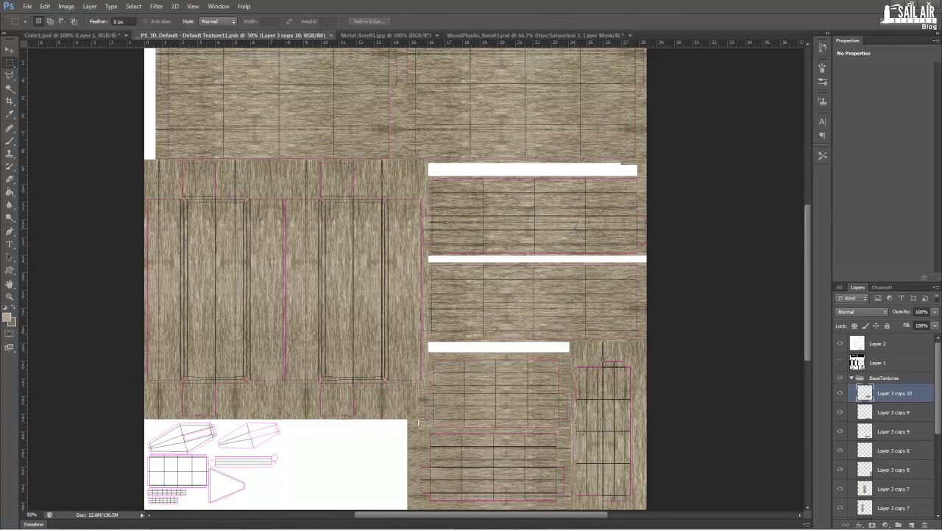
{"action": "scroll", "coordinate": [528, 153], "scroll_direction": "up", "scroll_amount": 4}
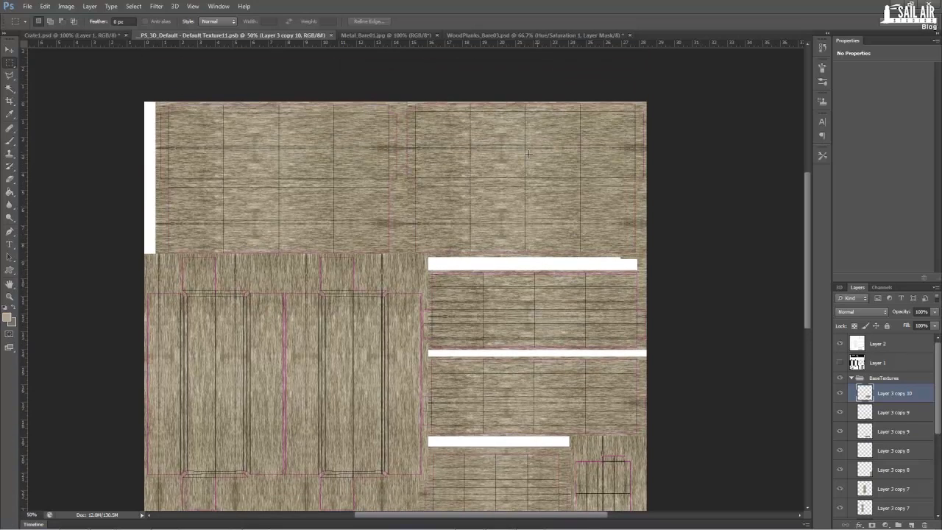
{"action": "scroll", "coordinate": [876, 434], "scroll_direction": "down", "scroll_amount": 5}
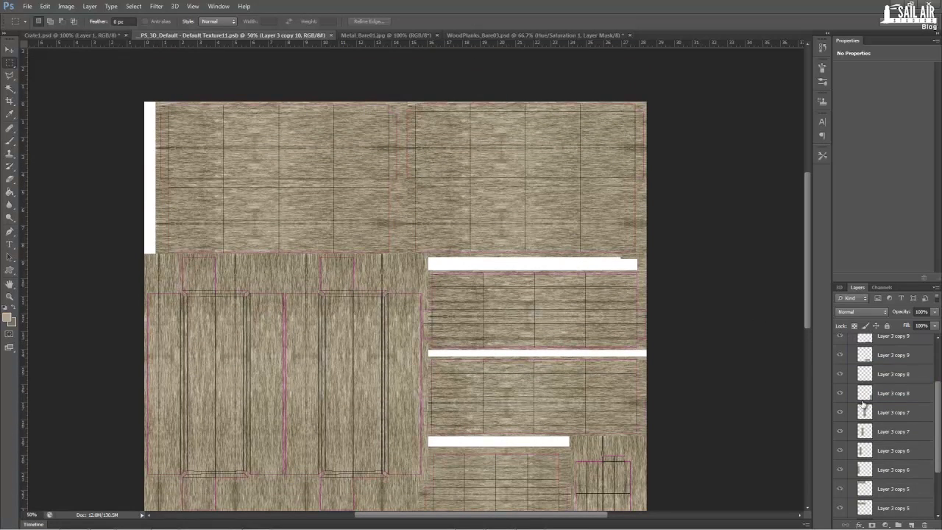
{"action": "left_click", "coordinate": [891, 509]}
{"action": "scroll", "coordinate": [883, 464], "scroll_direction": "up", "scroll_amount": 4}
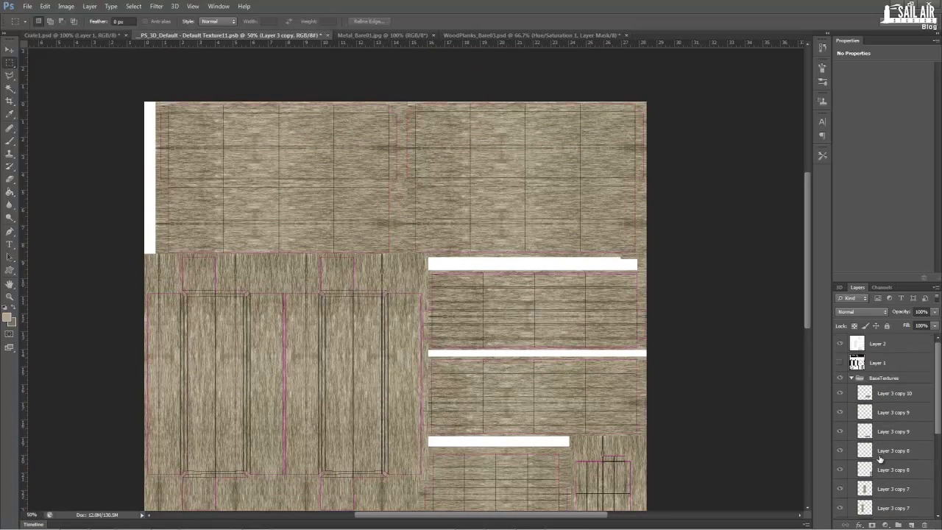
{"action": "left_click", "coordinate": [882, 397], "text": "shift"}
{"action": "right_click", "coordinate": [882, 397]}
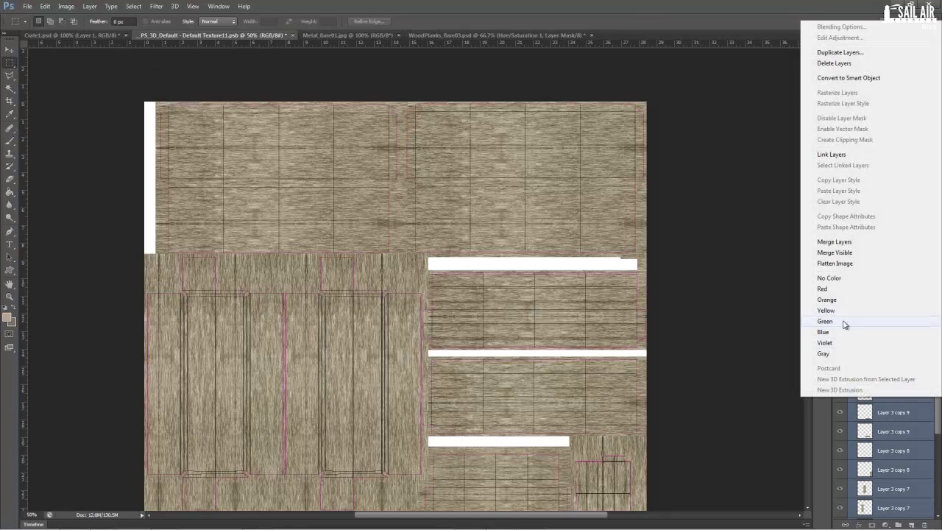
{"action": "left_click", "coordinate": [835, 242]}
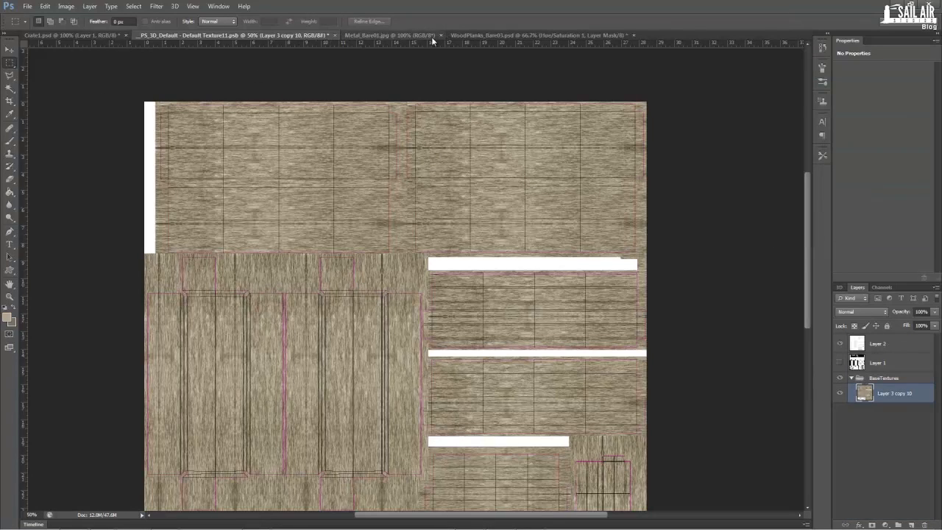
- Switch to the Crate1.psd document and orbit the 3D crate to examine the plank texture on its lid and sides
{"action": "left_click", "coordinate": [501, 35]}
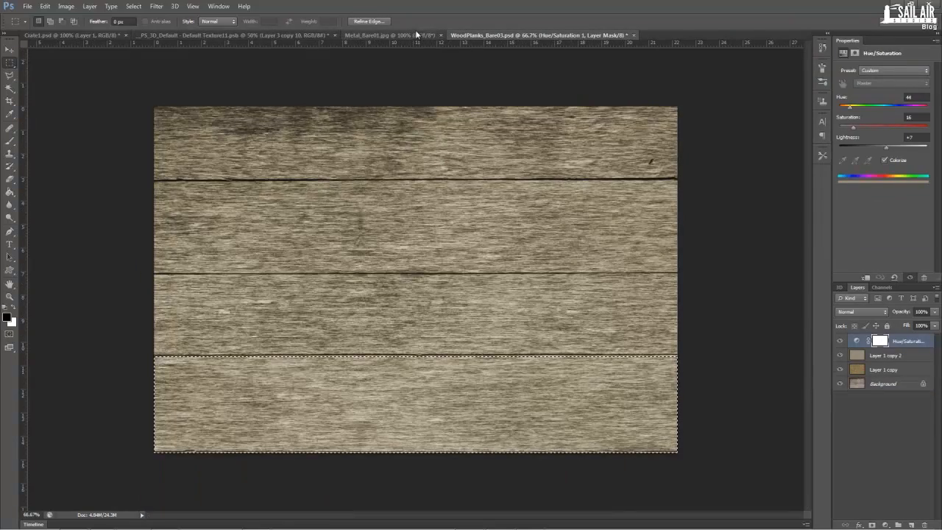
{"action": "left_click", "coordinate": [241, 36]}
{"action": "left_click", "coordinate": [80, 34]}
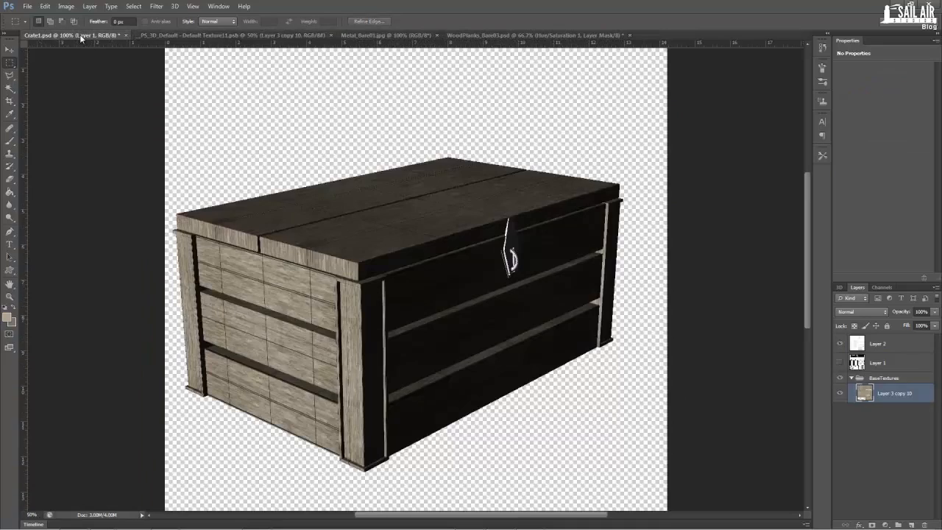
{"action": "left_click", "coordinate": [9, 49]}
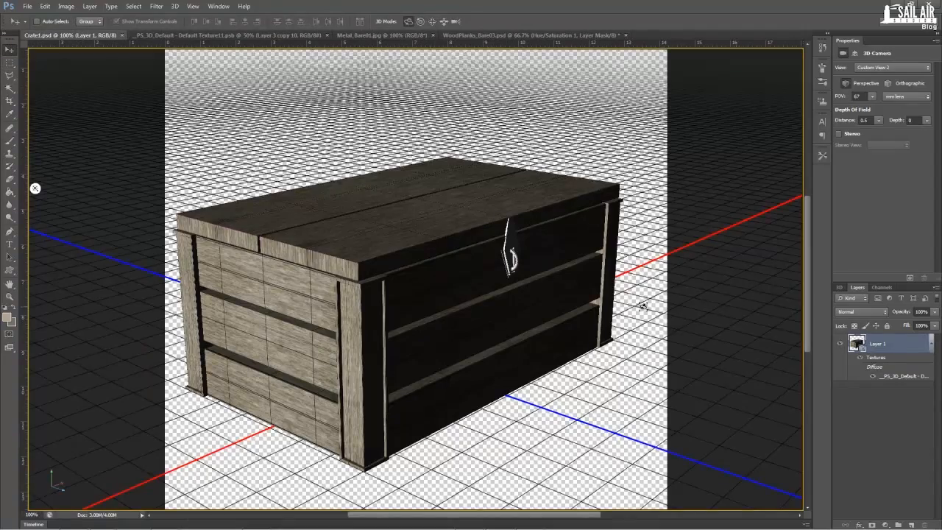
{"action": "left_click_drag", "start_coordinate": [643, 306], "coordinate": [685, 300]}
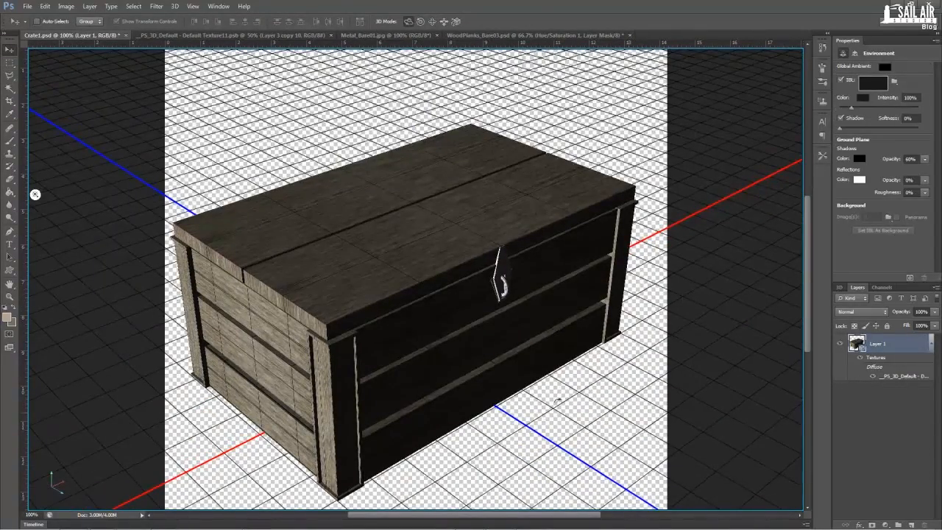
{"action": "left_click_drag", "start_coordinate": [557, 401], "coordinate": [589, 394]}
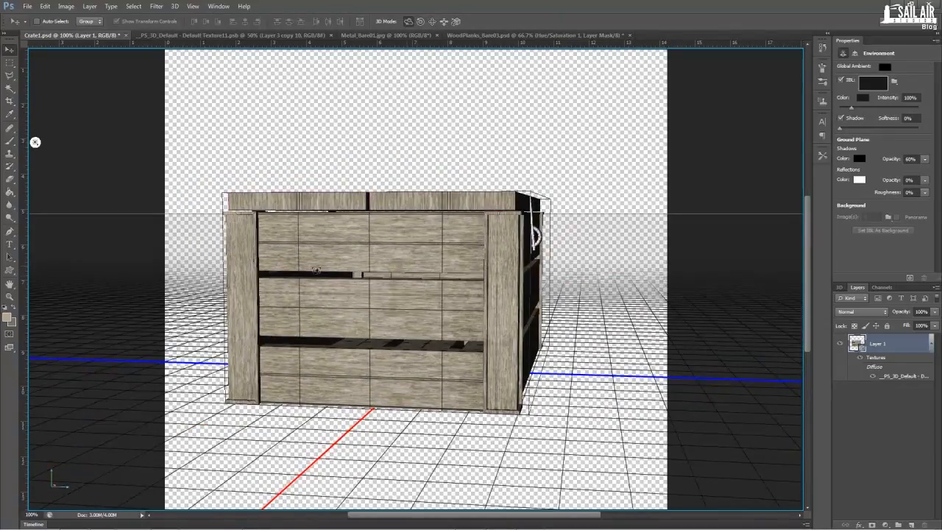
{"action": "left_click_drag", "start_coordinate": [229, 419], "coordinate": [316, 442]}
{"action": "left_click_drag", "start_coordinate": [639, 350], "coordinate": [405, 373]}
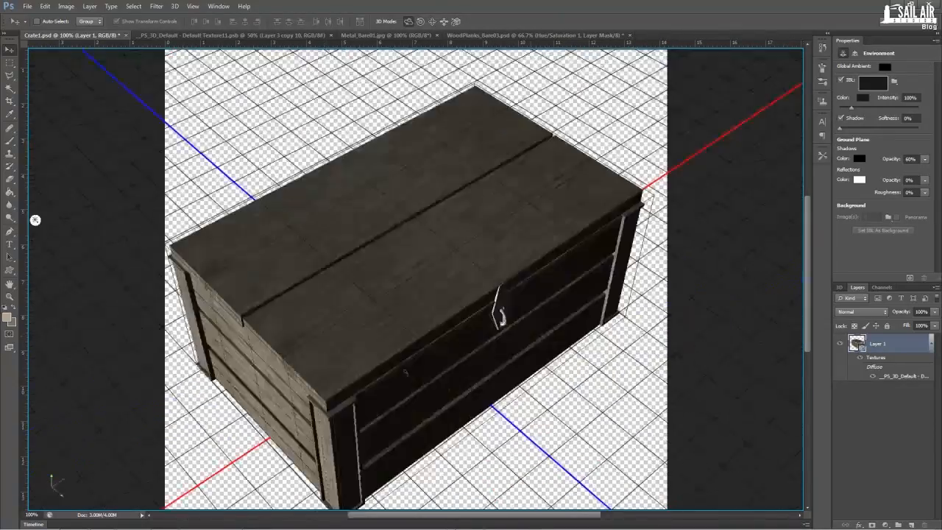
{"action": "left_click_drag", "start_coordinate": [35, 219], "coordinate": [576, 414]}
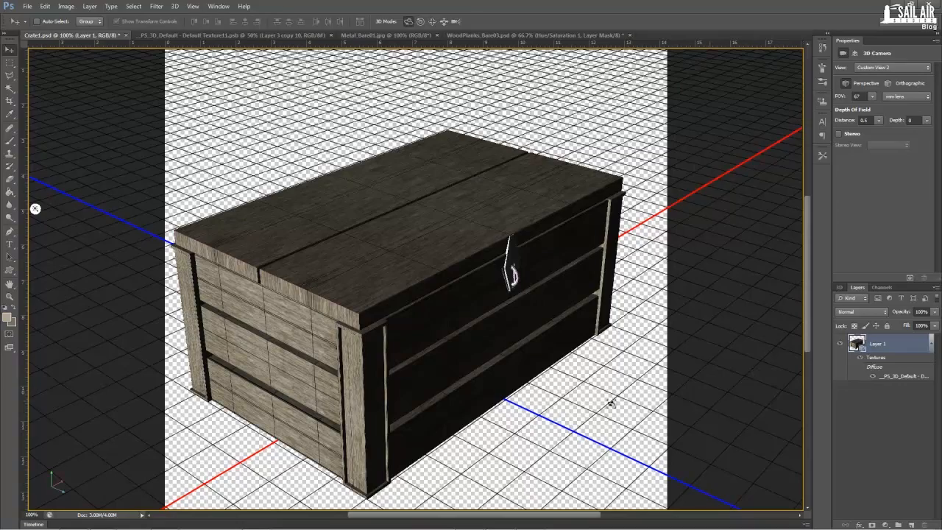
{"action": "left_click_drag", "start_coordinate": [611, 404], "coordinate": [564, 321]}
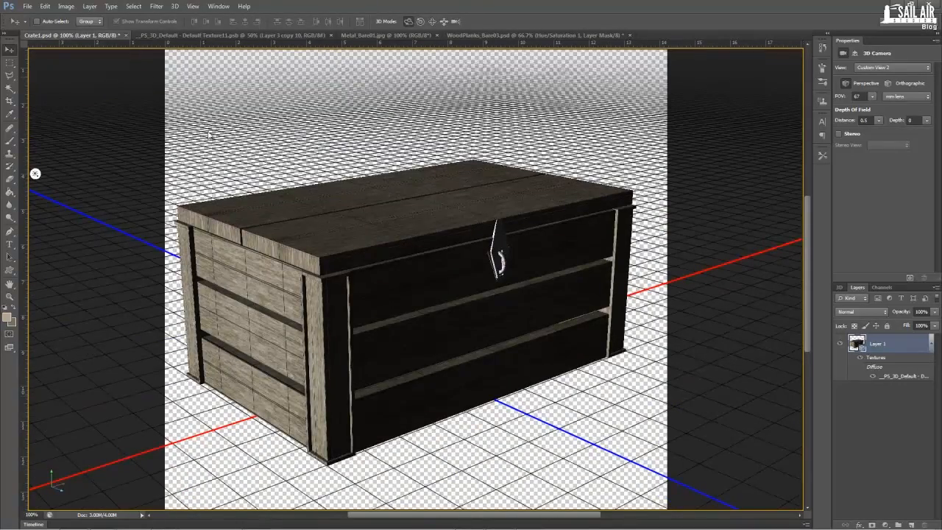
- Compare the flat plank texture document with the textured 3D crate
{"action": "left_click", "coordinate": [234, 37]}
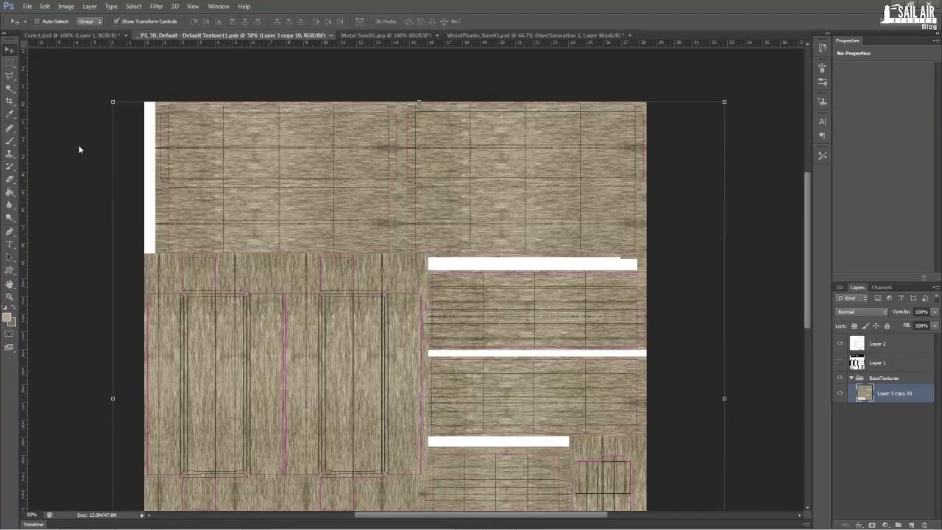
{"action": "left_click", "coordinate": [10, 62]}
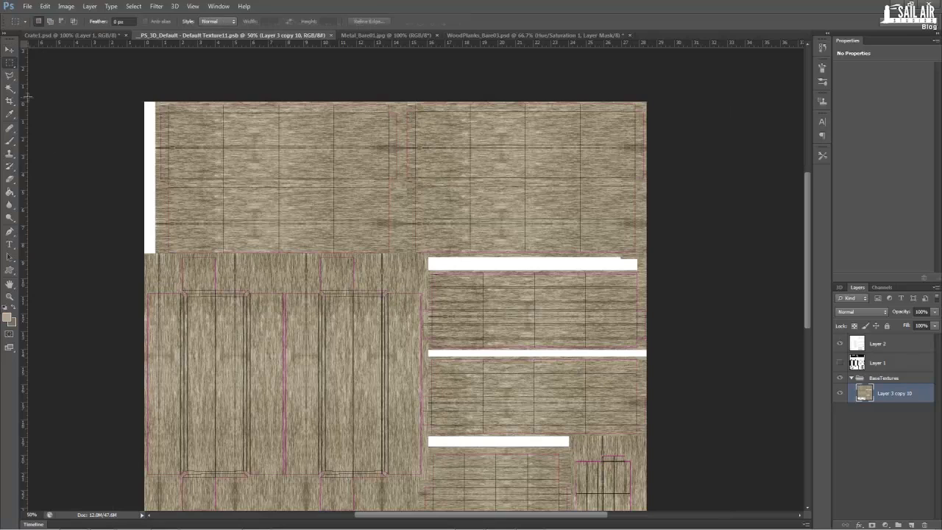
{"action": "left_click", "coordinate": [69, 35]}
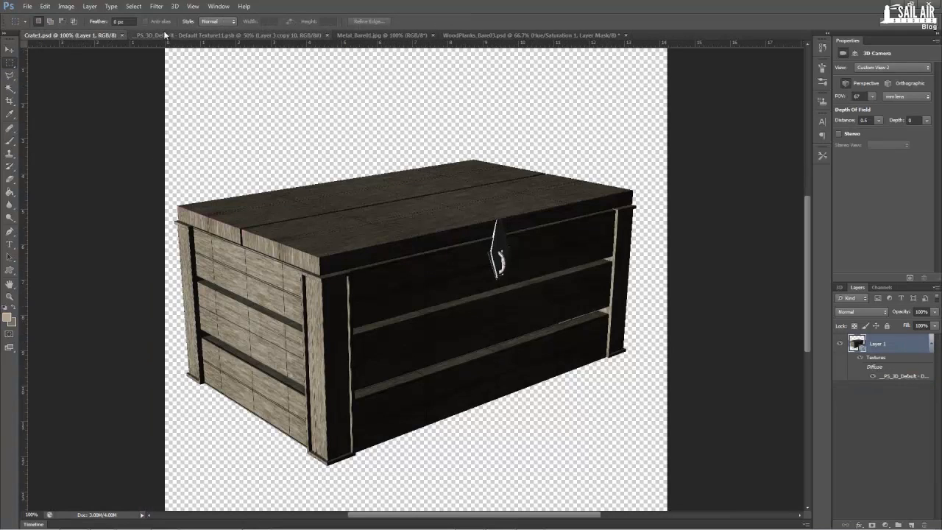
{"action": "left_click", "coordinate": [165, 34]}
{"action": "left_click", "coordinate": [70, 35]}
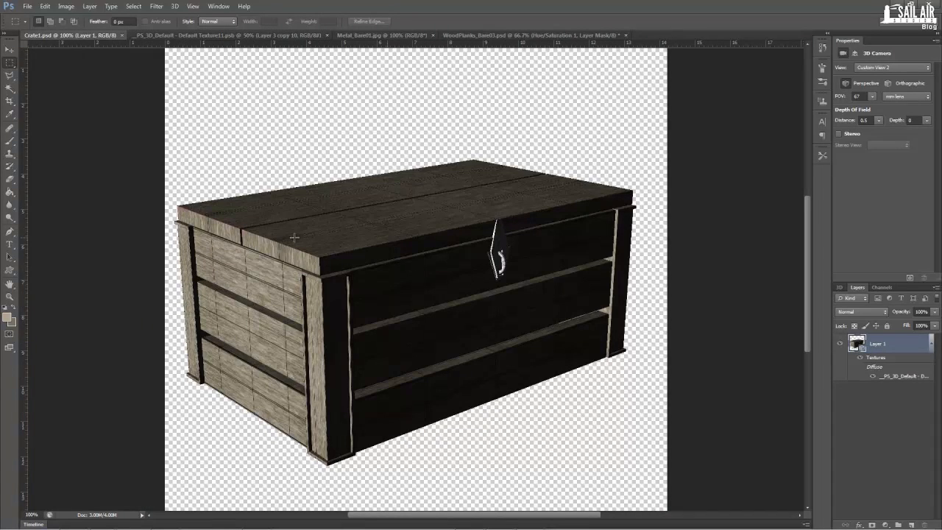
{"action": "left_click", "coordinate": [157, 34]}
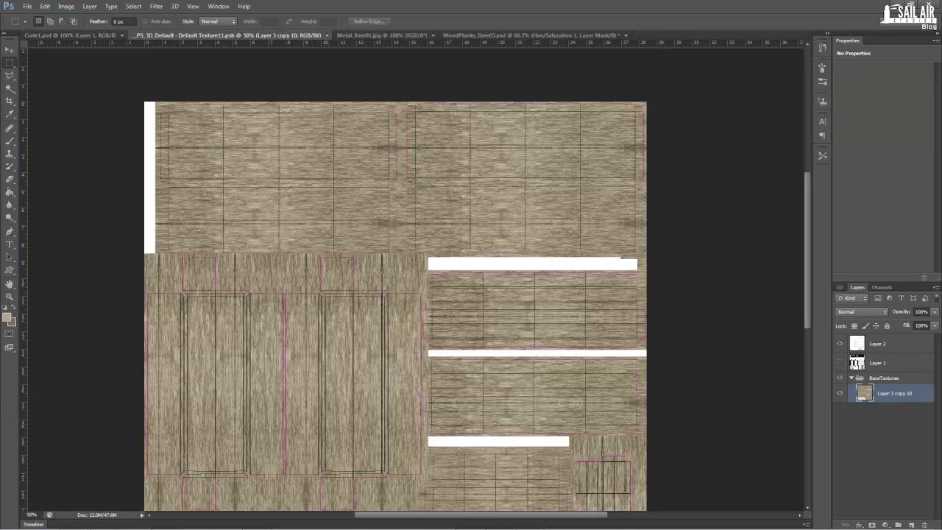
- Switch to 3ds Max, bring up the Slate Material Editor, and delete the Checker map feeding Material #25
{"action": "left_click", "coordinate": [165, 525]}
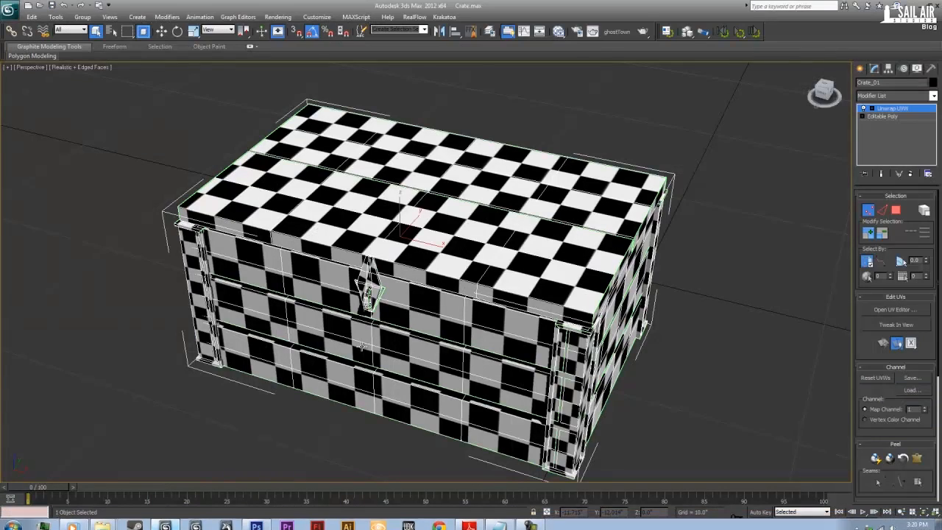
{"action": "key", "text": "m"}
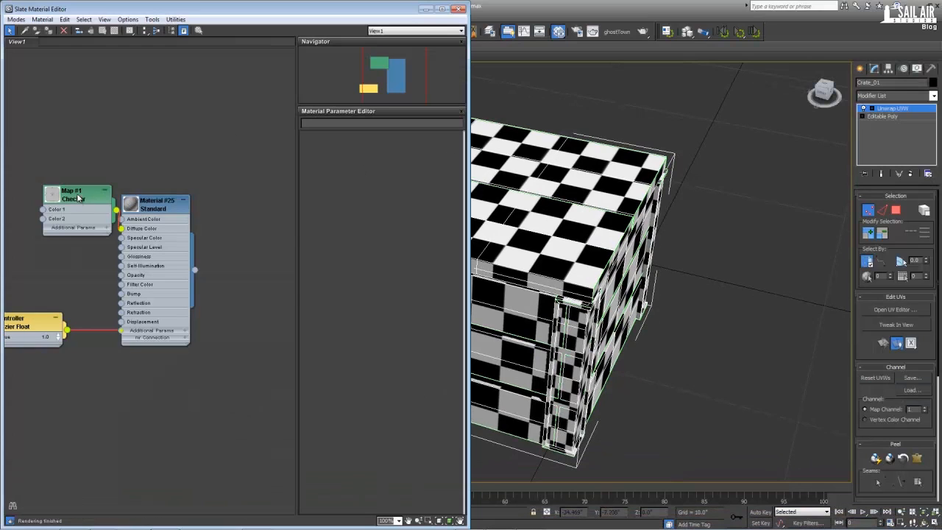
{"action": "double_click", "coordinate": [78, 197]}
{"action": "key", "text": "Delete"}
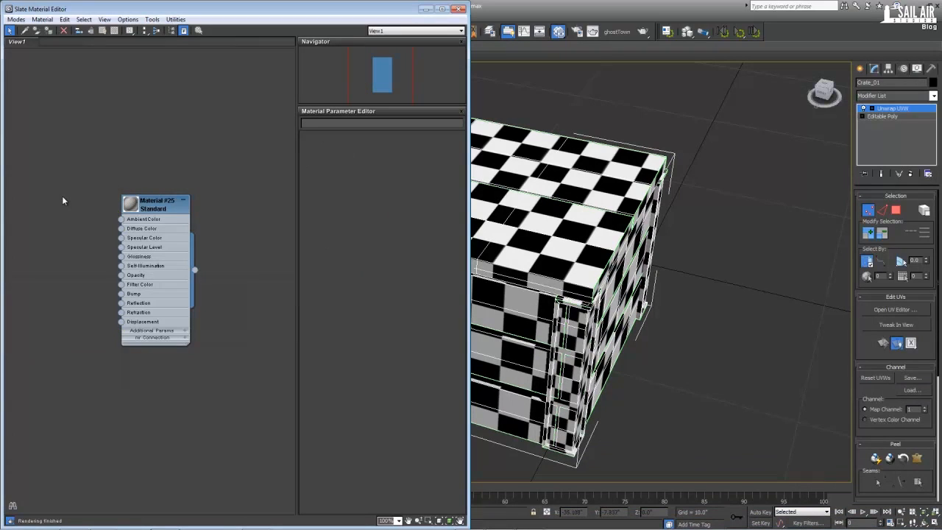
{"action": "right_click", "coordinate": [63, 197]}
{"action": "mouse_move", "coordinate": [96, 203]}
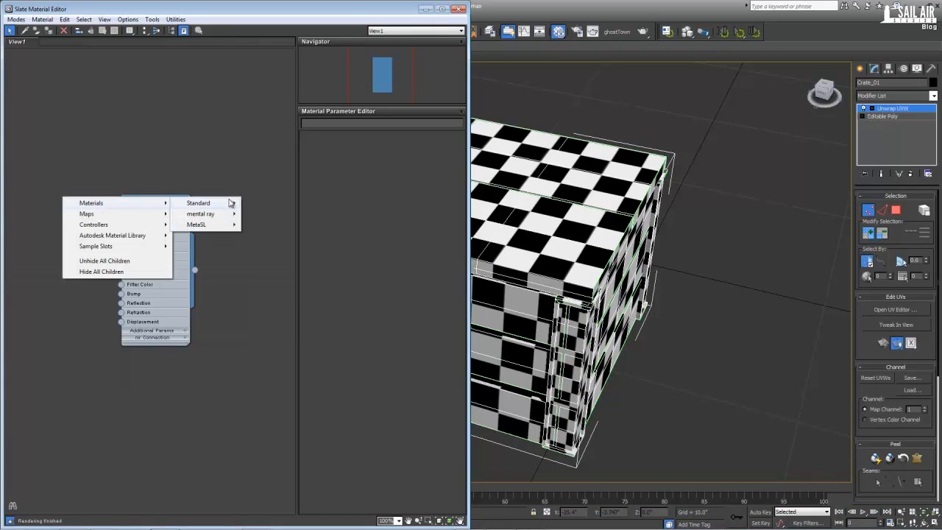
{"action": "mouse_move", "coordinate": [210, 203]}
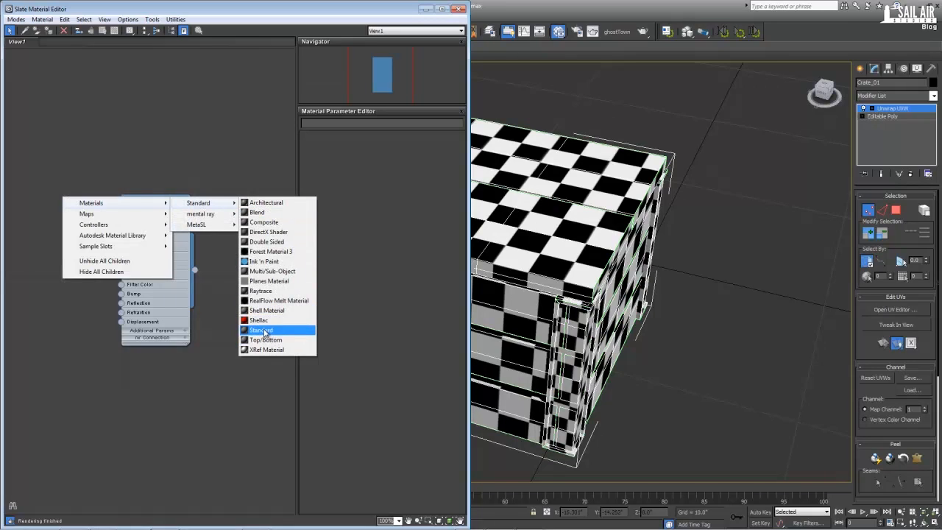
{"action": "left_click", "coordinate": [124, 175]}
- Feed the Diffuse Color of Material #25 with a Bitmap map using Crate1.psd from the TexturingPipeline folder, with collapsed layers
{"action": "left_click_drag", "start_coordinate": [122, 230], "coordinate": [73, 209]}
{"action": "mouse_move", "coordinate": [96, 216]}
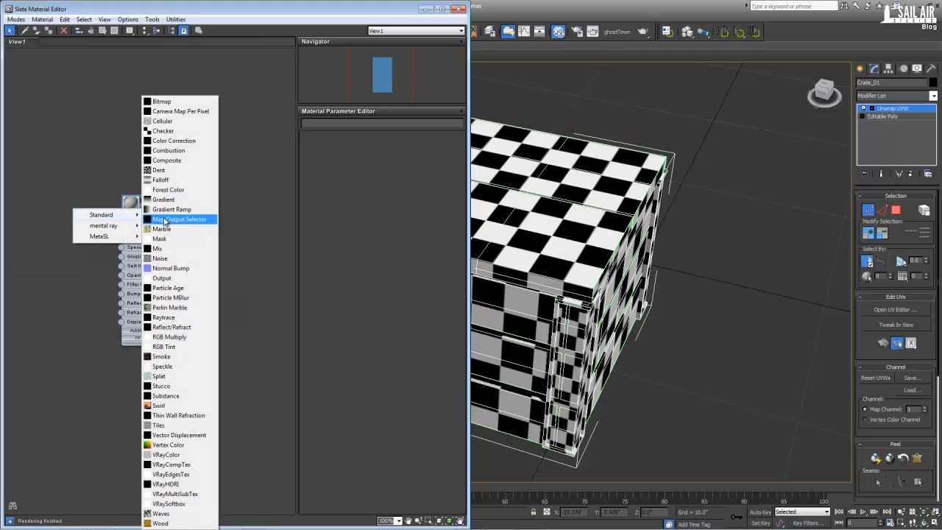
{"action": "left_click", "coordinate": [162, 102]}
{"action": "left_click", "coordinate": [102, 24]}
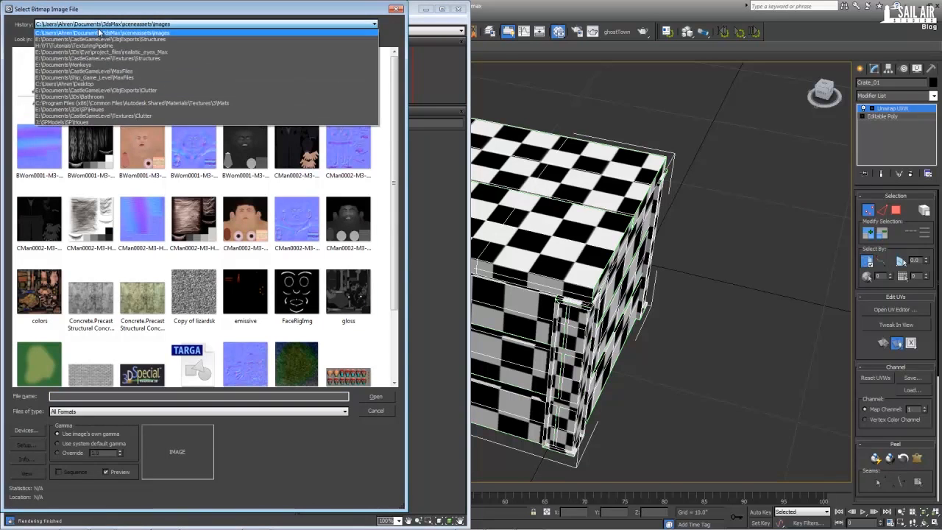
{"action": "left_click", "coordinate": [107, 46]}
{"action": "left_click", "coordinate": [136, 26]}
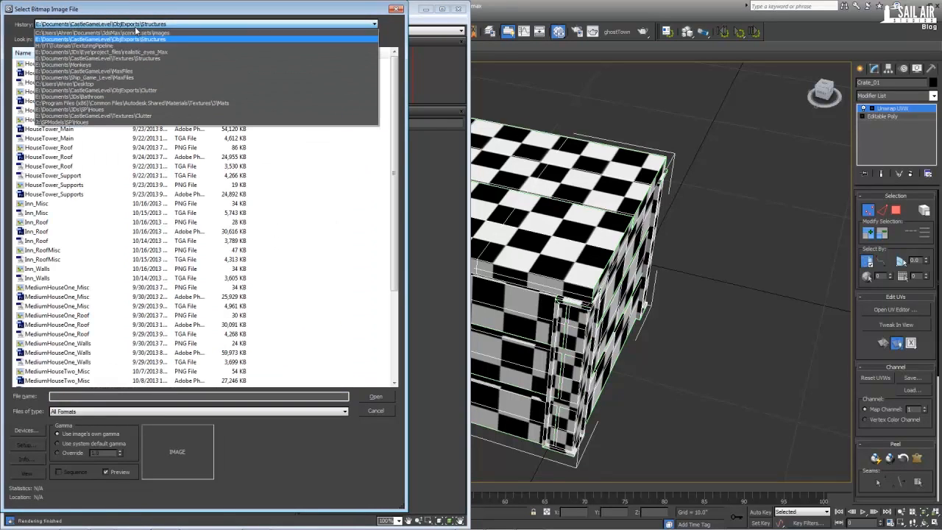
{"action": "left_click", "coordinate": [147, 46]}
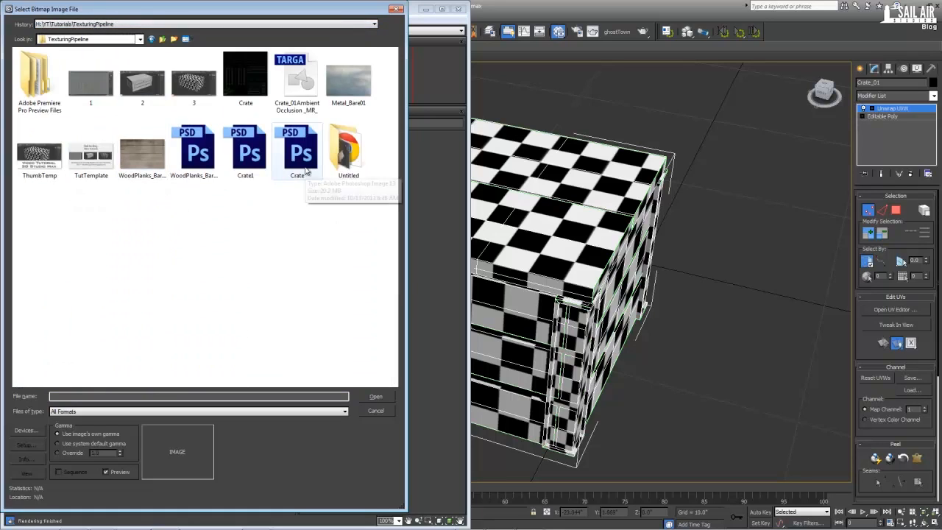
{"action": "left_click", "coordinate": [257, 168]}
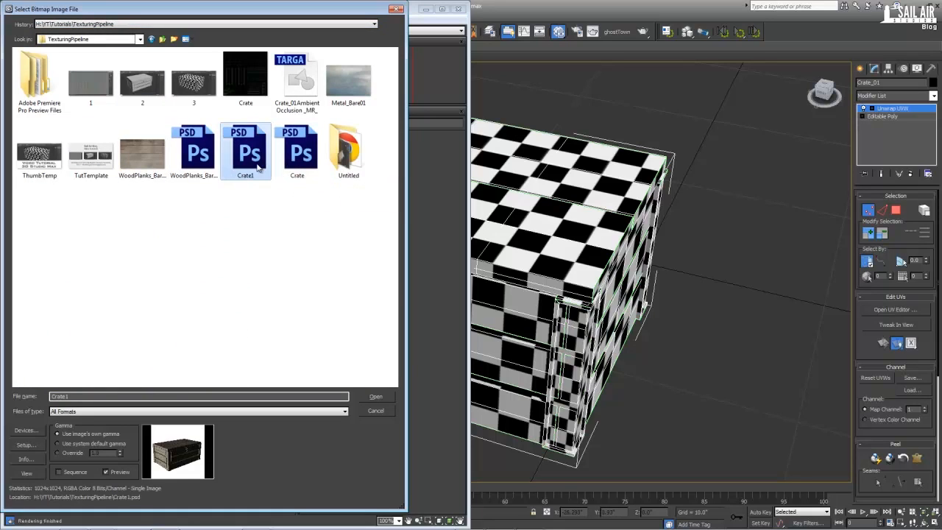
{"action": "left_click", "coordinate": [375, 398]}
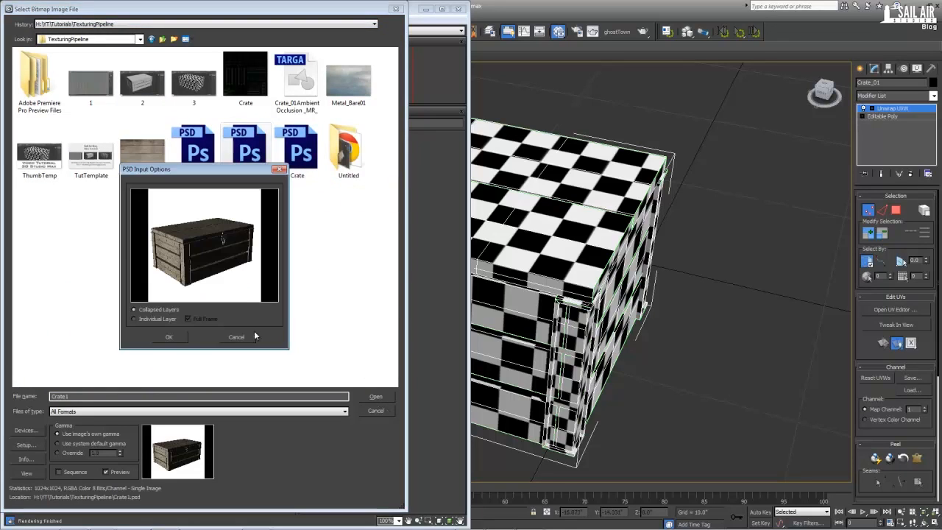
{"action": "left_click", "coordinate": [169, 337]}
- Assign Material #25 to the selected crate and check the crate in the viewport
{"action": "double_click", "coordinate": [69, 203]}
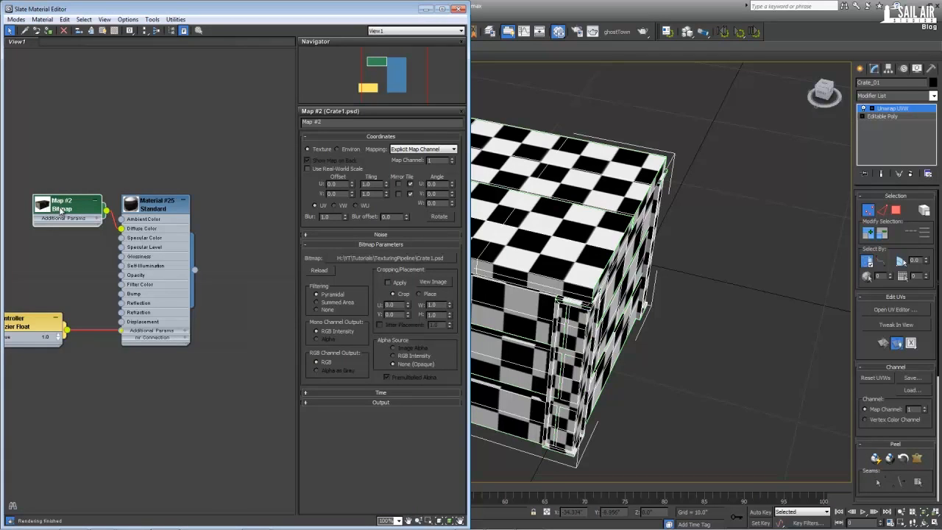
{"action": "left_click_drag", "start_coordinate": [61, 209], "coordinate": [183, 171]}
{"action": "scroll", "coordinate": [183, 176], "scroll_direction": "up", "scroll_amount": 1}
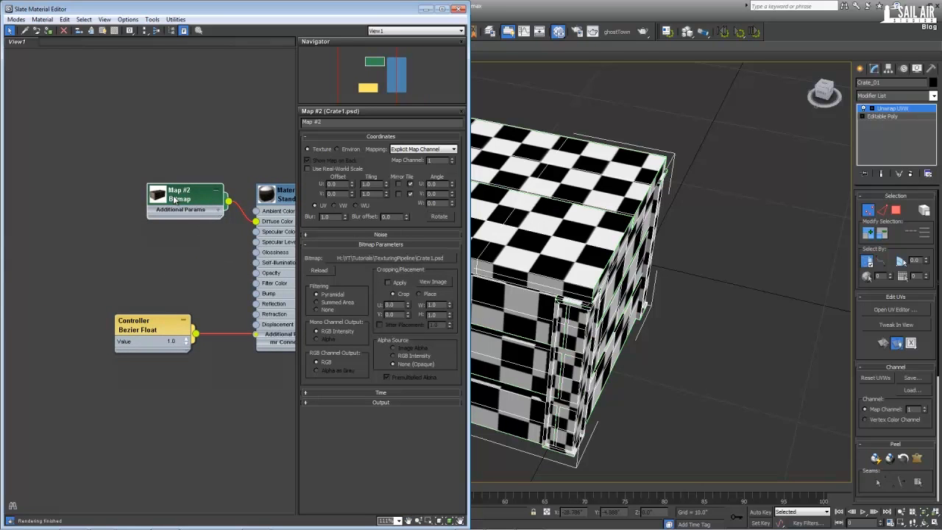
{"action": "double_click", "coordinate": [287, 195]}
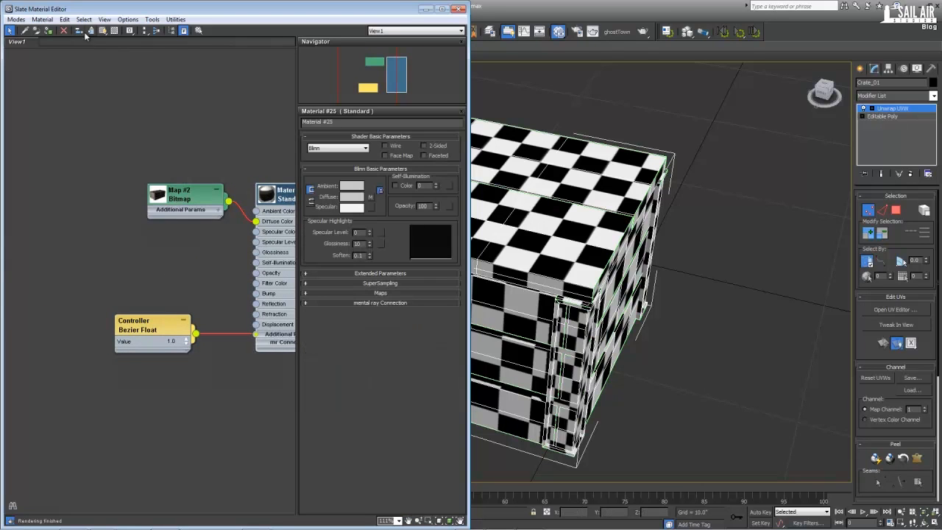
{"action": "left_click", "coordinate": [47, 31]}
{"action": "left_click_drag", "start_coordinate": [575, 240], "coordinate": [683, 229]}
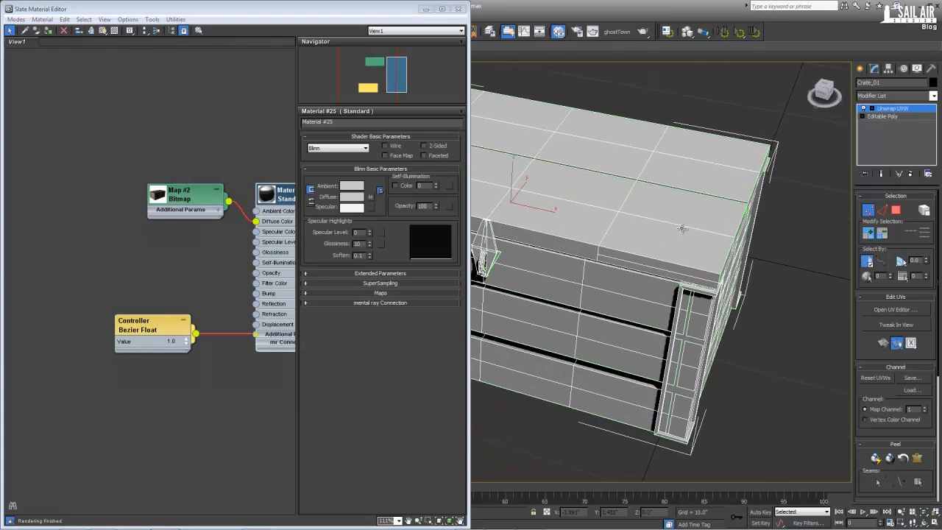
{"action": "scroll", "coordinate": [575, 246], "scroll_direction": "down", "scroll_amount": 2}
{"action": "left_click_drag", "start_coordinate": [567, 258], "coordinate": [648, 260]}
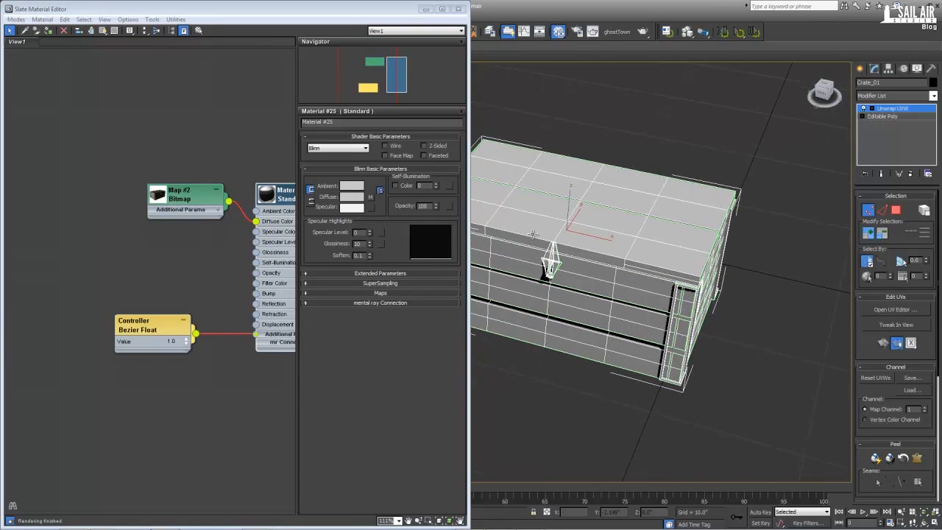
- Show the shaded Material #25 with its texture on the crate in the viewport
{"action": "left_click", "coordinate": [280, 193]}
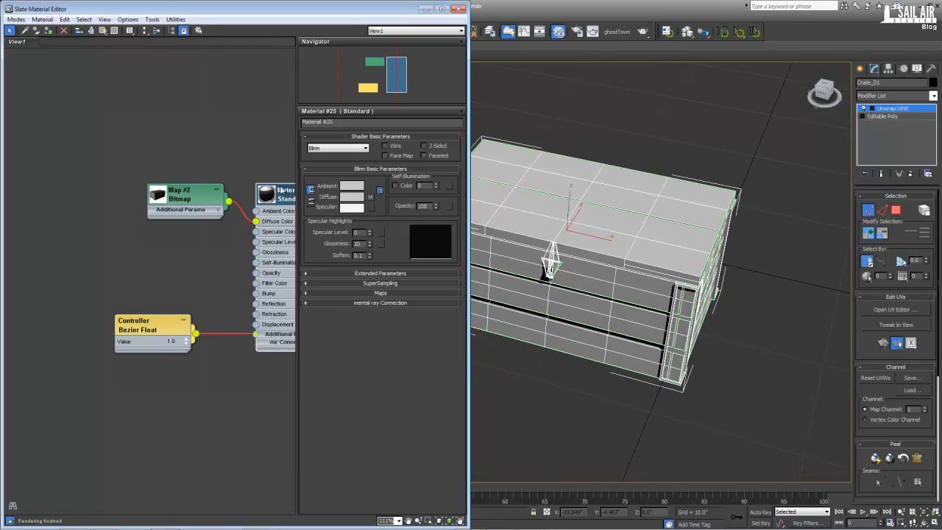
{"action": "left_click", "coordinate": [103, 30]}
{"action": "left_click_drag", "start_coordinate": [685, 283], "coordinate": [654, 284]}
- Switch to Photoshop and start saving the flat plank texture document as a new file
{"action": "mouse_move", "coordinate": [508, 527]}
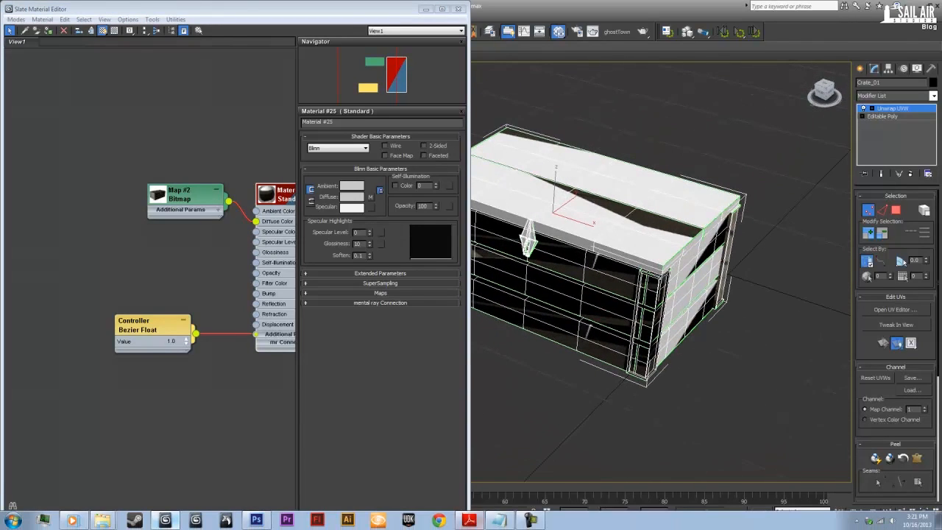
{"action": "left_click", "coordinate": [257, 520]}
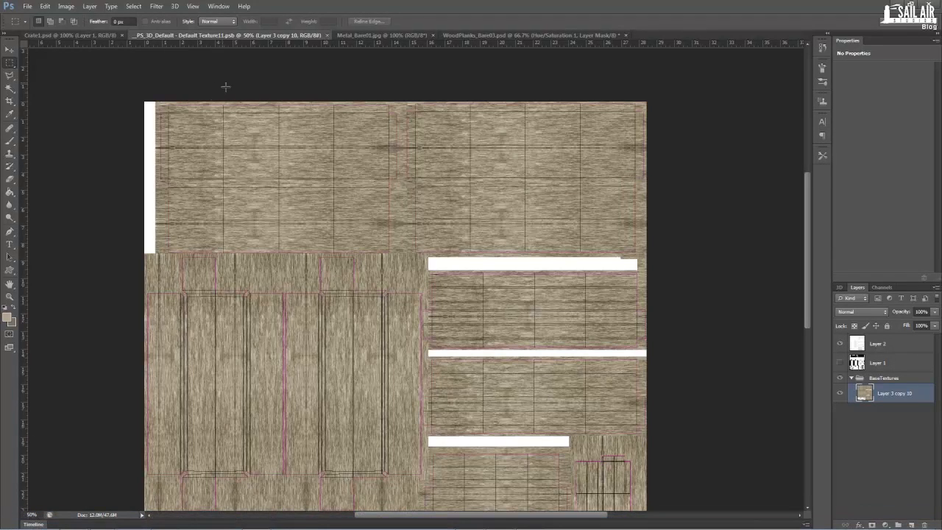
{"action": "scroll", "coordinate": [339, 212], "scroll_direction": "down", "scroll_amount": 3}
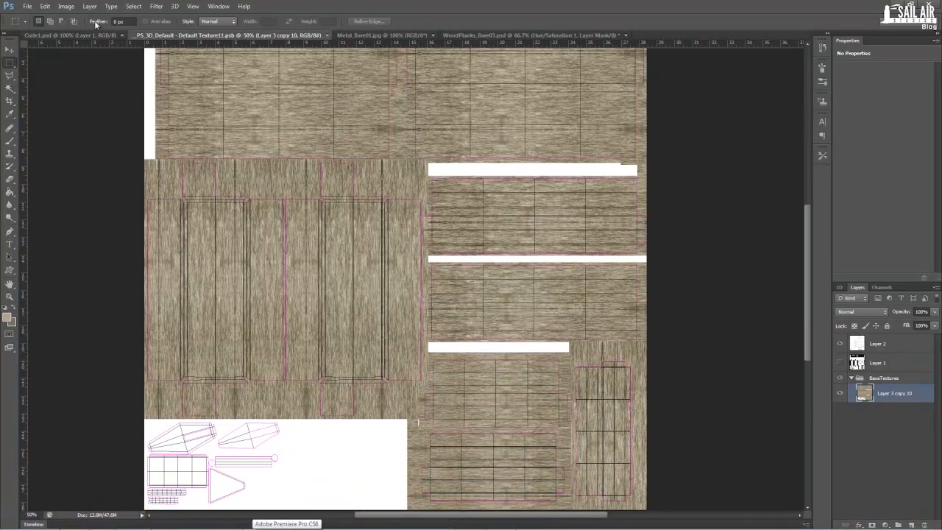
{"action": "left_click", "coordinate": [25, 7]}
{"action": "left_click", "coordinate": [66, 125]}
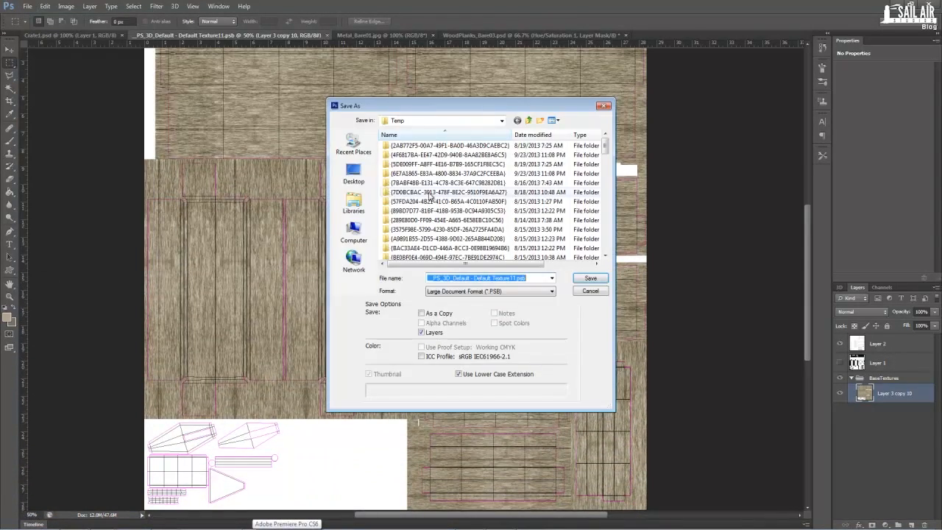
- Set the save location to the TexturingPipeline folder inside YT\Tutorials
{"action": "left_click", "coordinate": [435, 122]}
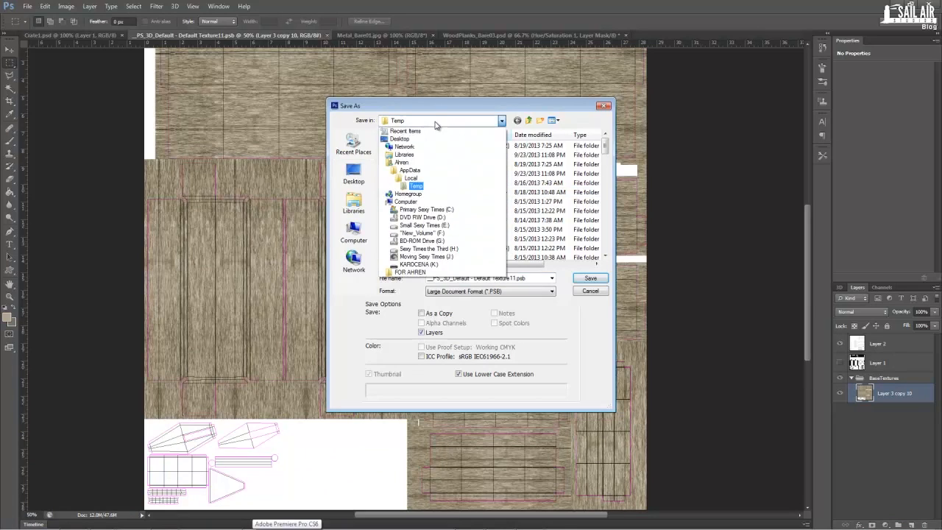
{"action": "left_click", "coordinate": [449, 256]}
{"action": "double_click", "coordinate": [418, 150]}
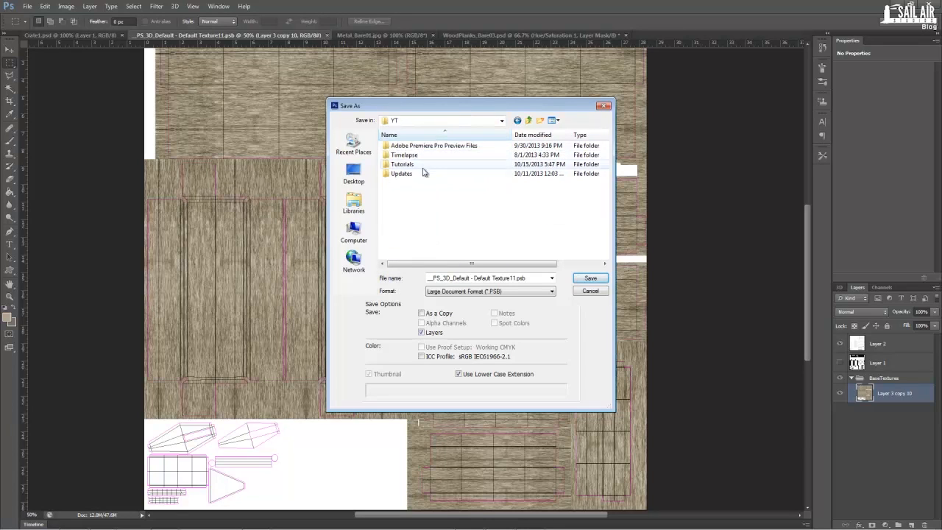
{"action": "left_click", "coordinate": [420, 165]}
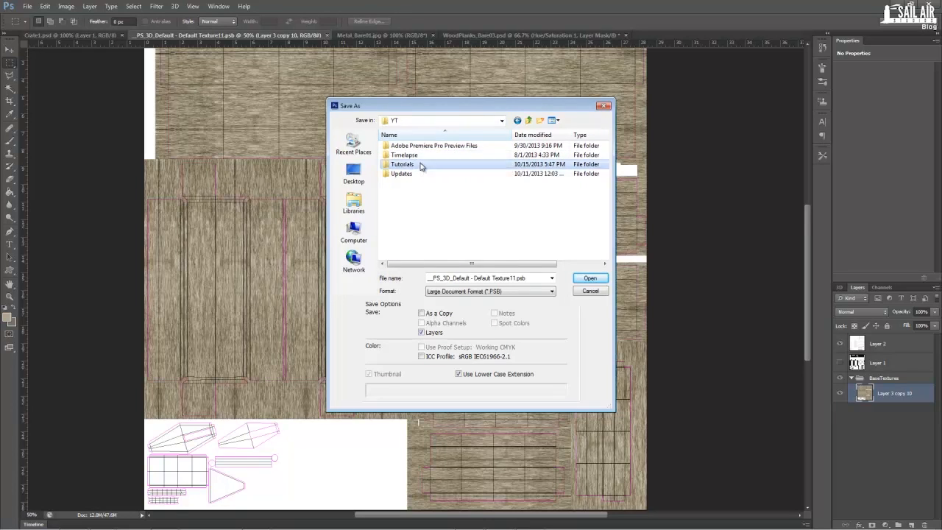
{"action": "double_click", "coordinate": [421, 165]}
{"action": "scroll", "coordinate": [427, 192], "scroll_direction": "down", "scroll_amount": 4}
{"action": "left_click", "coordinate": [433, 212]}
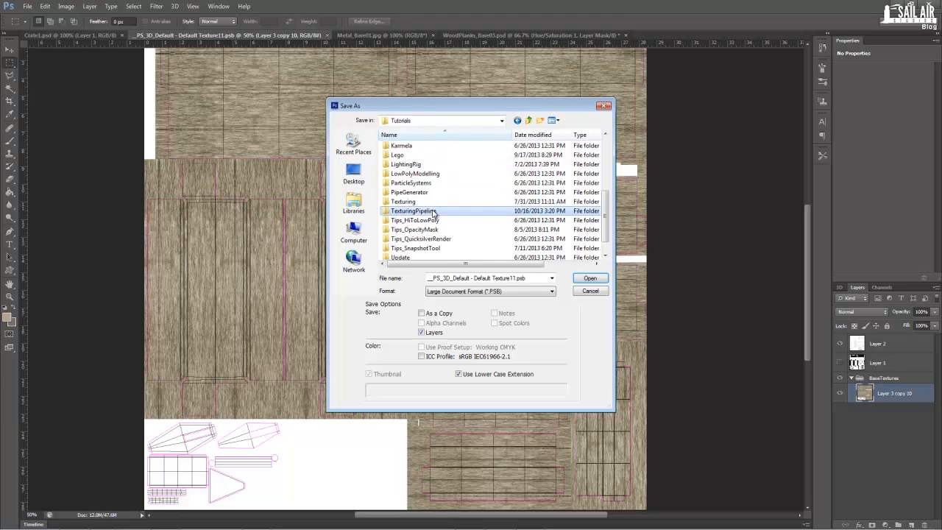
{"action": "double_click", "coordinate": [434, 212]}
- Save the plank texture in Photoshop PSD format under the name CrateMax
{"action": "left_click", "coordinate": [489, 292]}
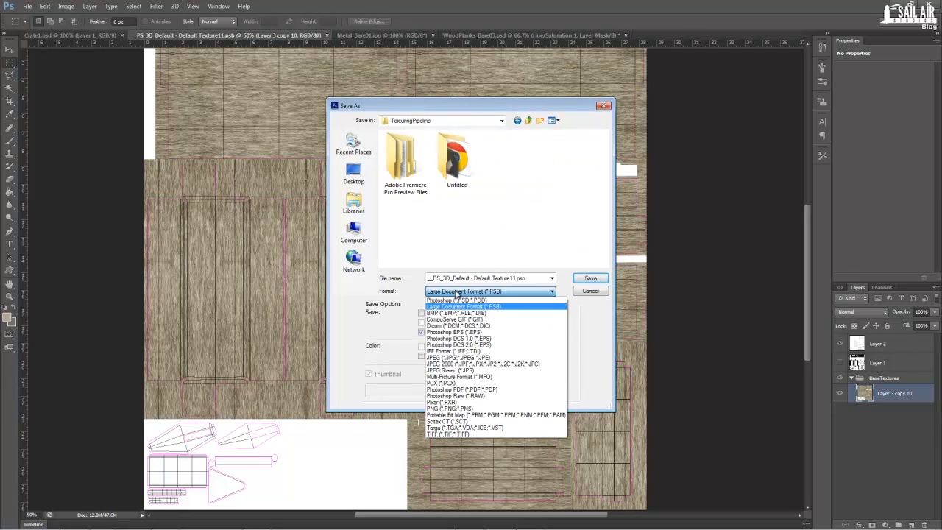
{"action": "left_click", "coordinate": [491, 301]}
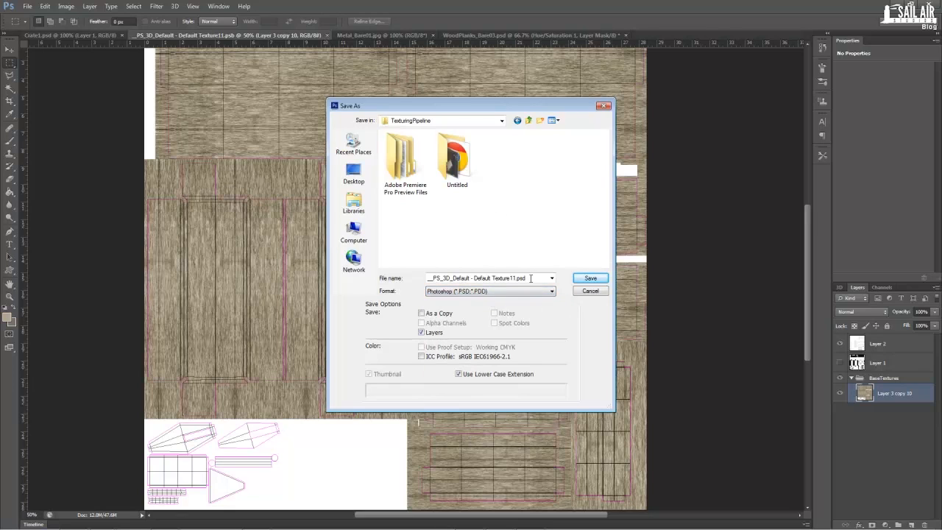
{"action": "triple_click", "coordinate": [493, 277]}
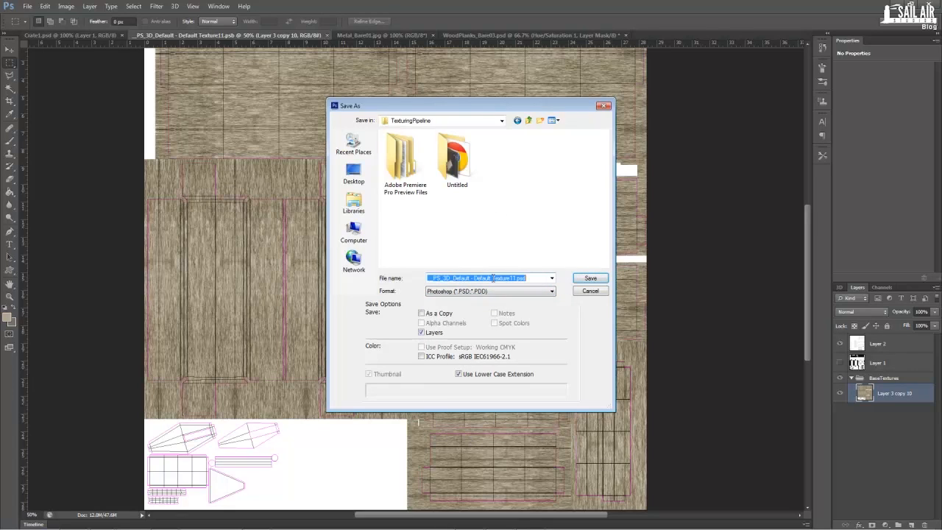
{"action": "type", "text": "Crate"}
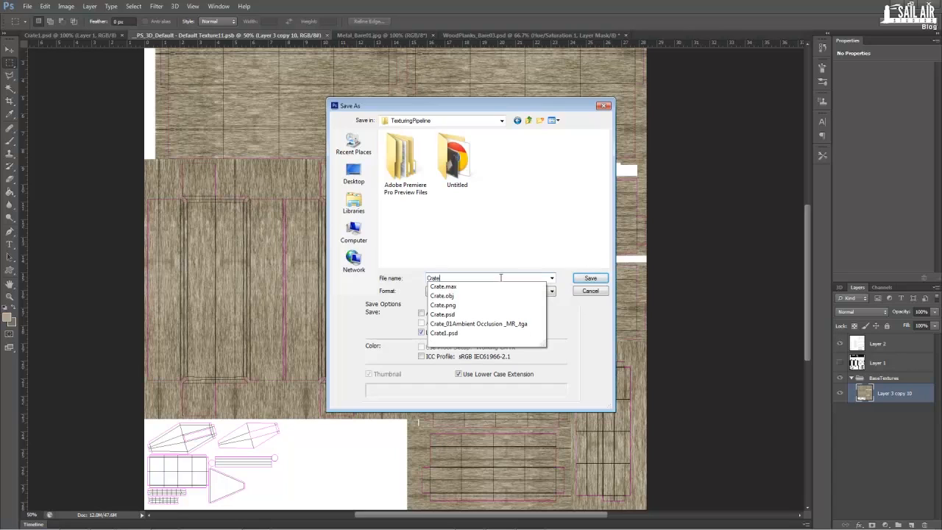
{"action": "type", "text": "Mask"}
{"action": "key", "text": "Return"}
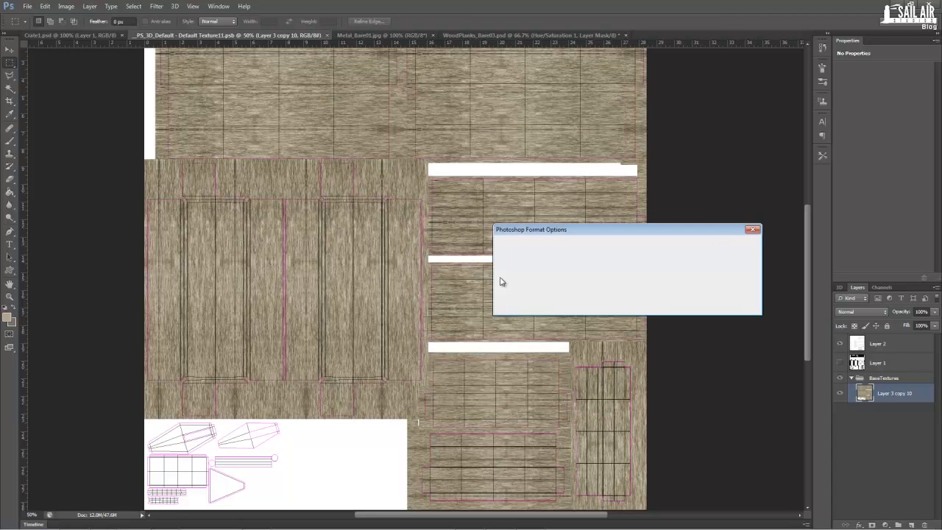
{"action": "key", "text": "Return"}
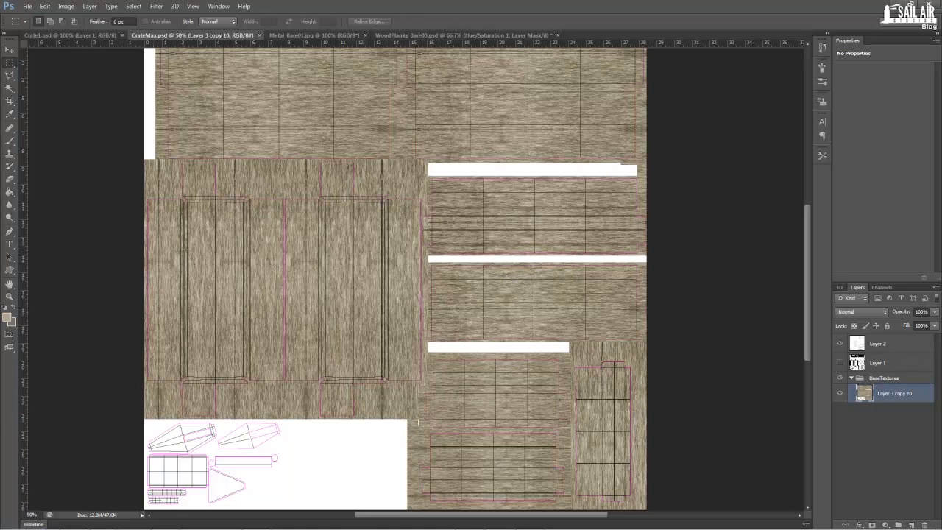
- Switch to 3ds Max and replace the image of the Map #2 bitmap with CrateMax.psd
{"action": "mouse_move", "coordinate": [296, 526]}
{"action": "left_click", "coordinate": [258, 520]}
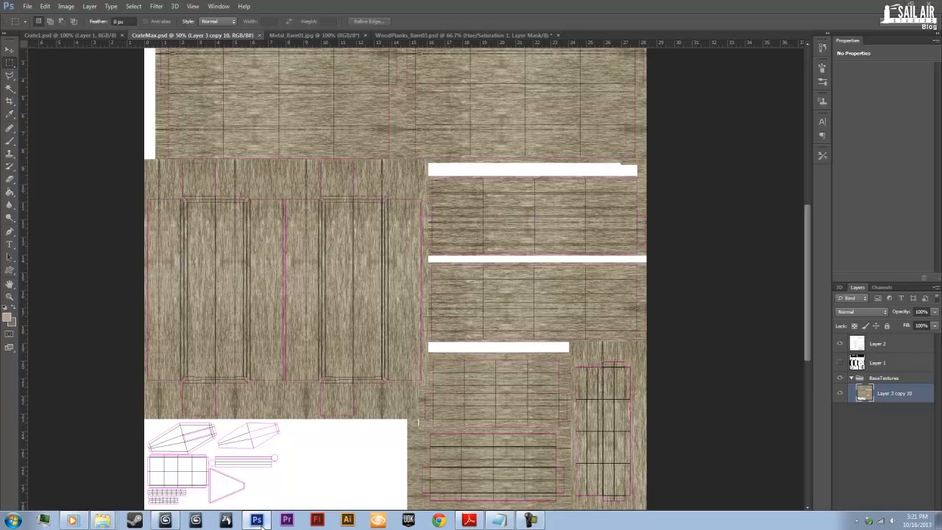
{"action": "double_click", "coordinate": [197, 197]}
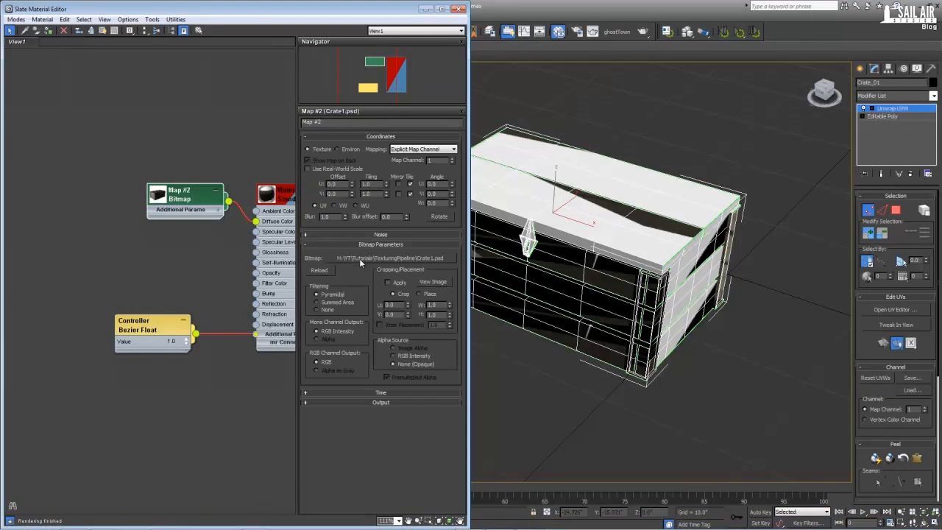
{"action": "left_click", "coordinate": [360, 258]}
{"action": "double_click", "coordinate": [200, 100]}
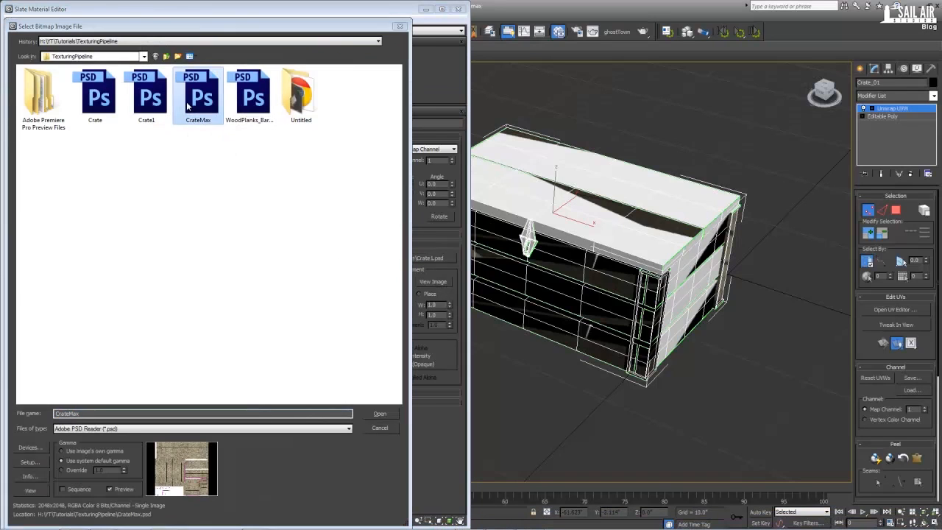
{"action": "left_click", "coordinate": [187, 354]}
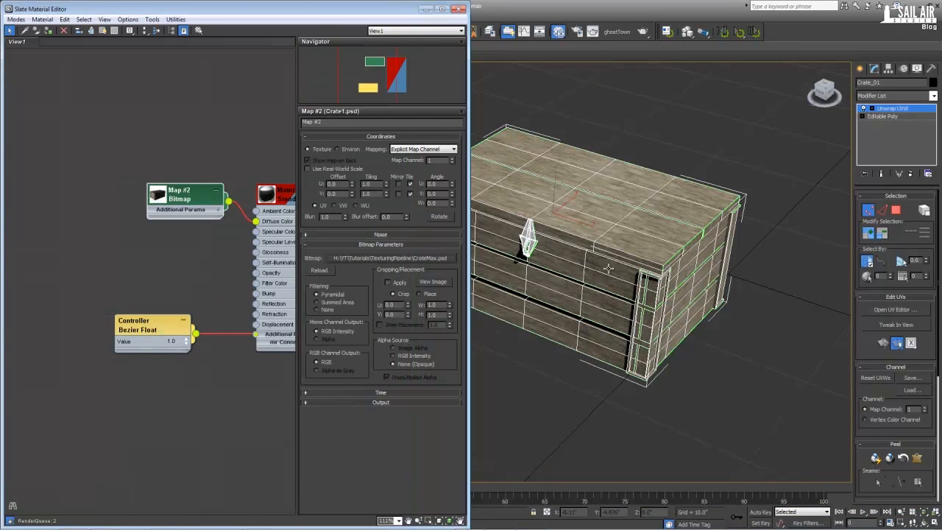
- Switch to Photoshop, close CrateMax.psd, and open the diffuse texture of the 3D crate layer in Crate1.psd
{"action": "mouse_move", "coordinate": [453, 524]}
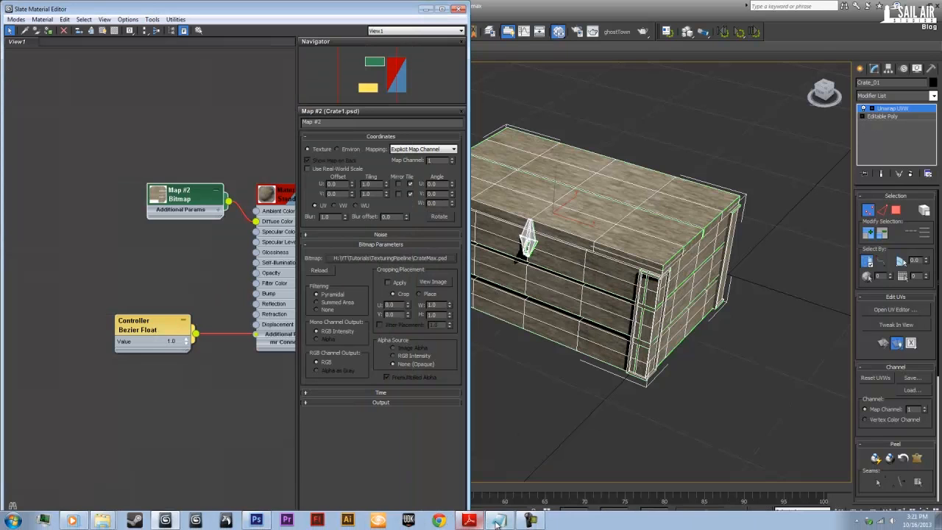
{"action": "left_click", "coordinate": [254, 520]}
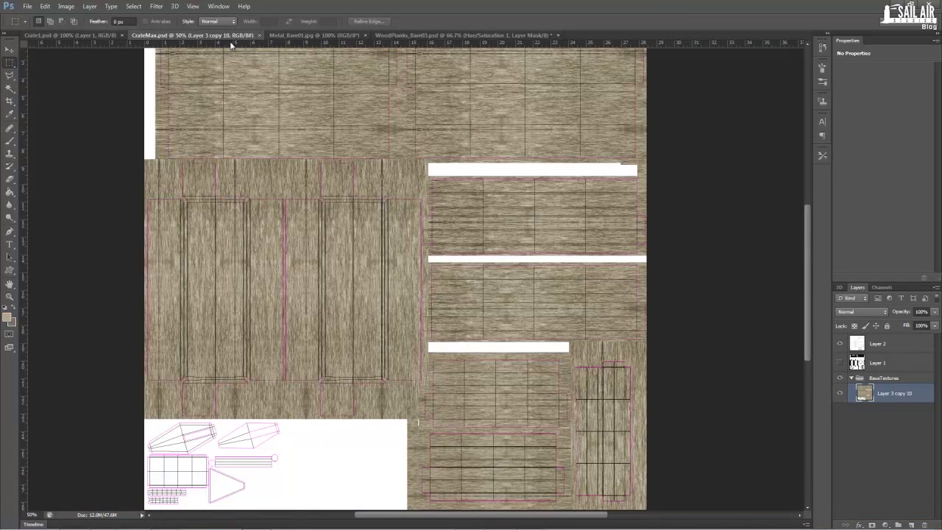
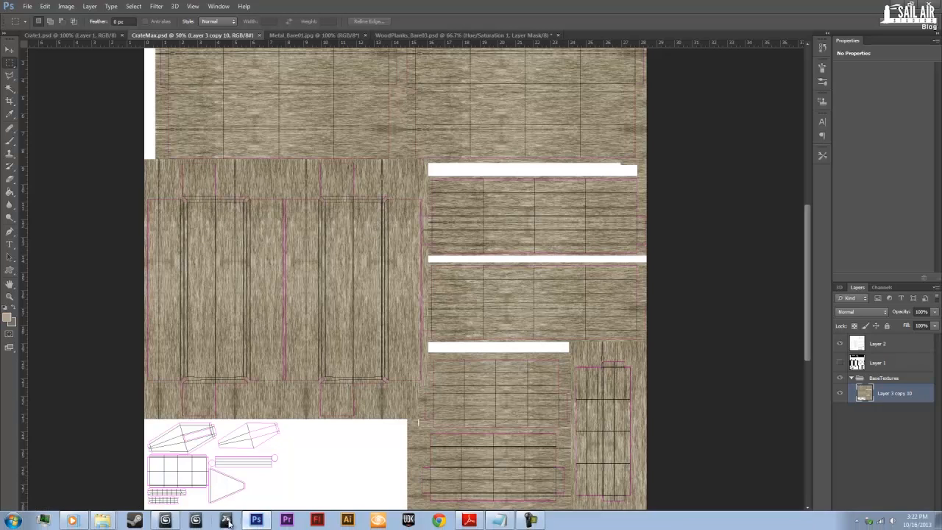
{"action": "left_click", "coordinate": [258, 35]}
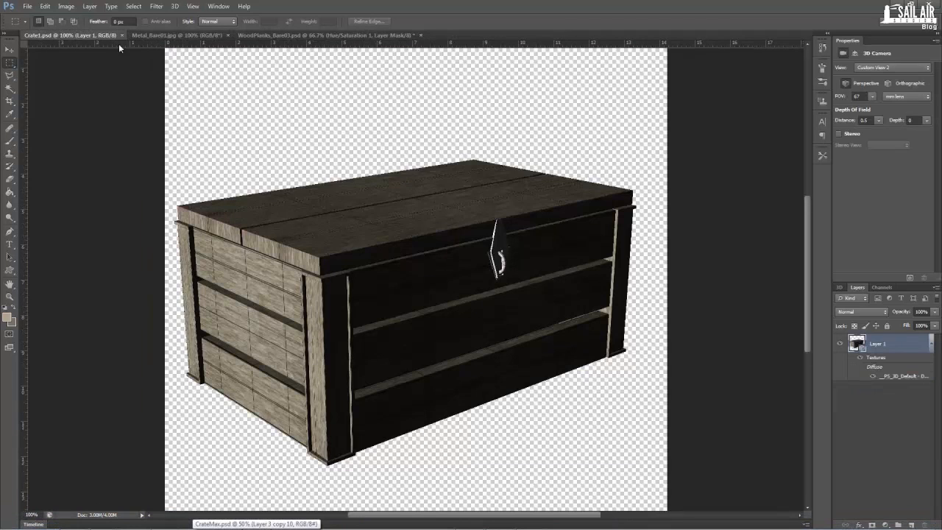
{"action": "double_click", "coordinate": [913, 377]}
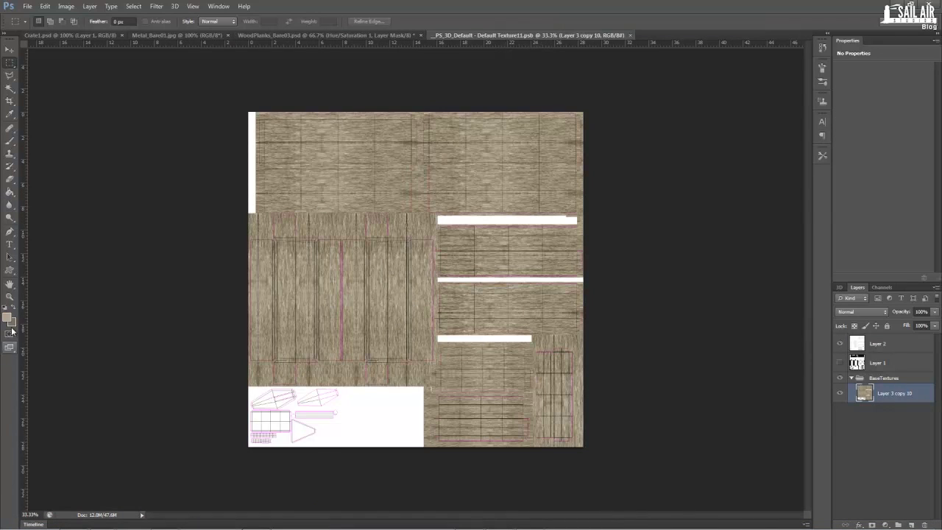
- Examine the wood plank texture with the Layer 1 overlay shown and hidden, and save the diffuse texture document
{"action": "left_click", "coordinate": [10, 296]}
{"action": "left_click", "coordinate": [466, 234]}
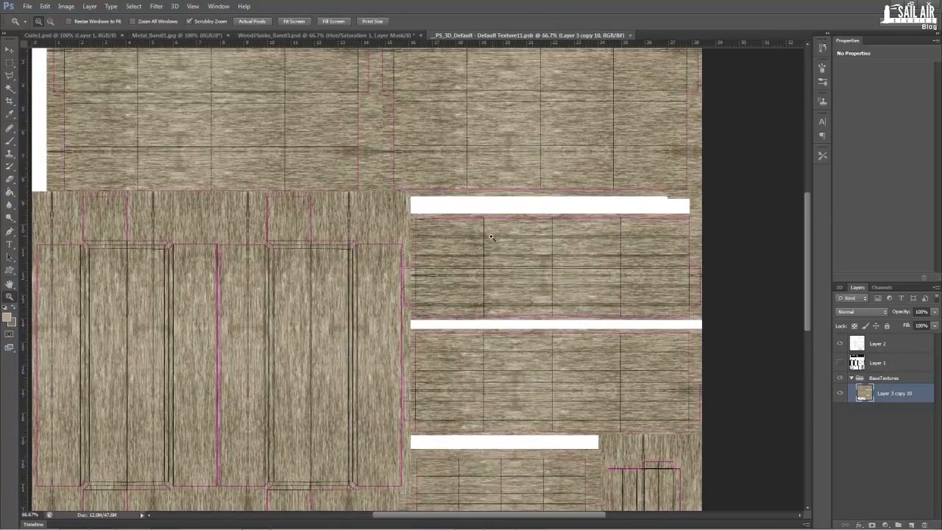
{"action": "left_click", "coordinate": [491, 236]}
{"action": "scroll", "coordinate": [353, 204], "scroll_direction": "down", "scroll_amount": 3}
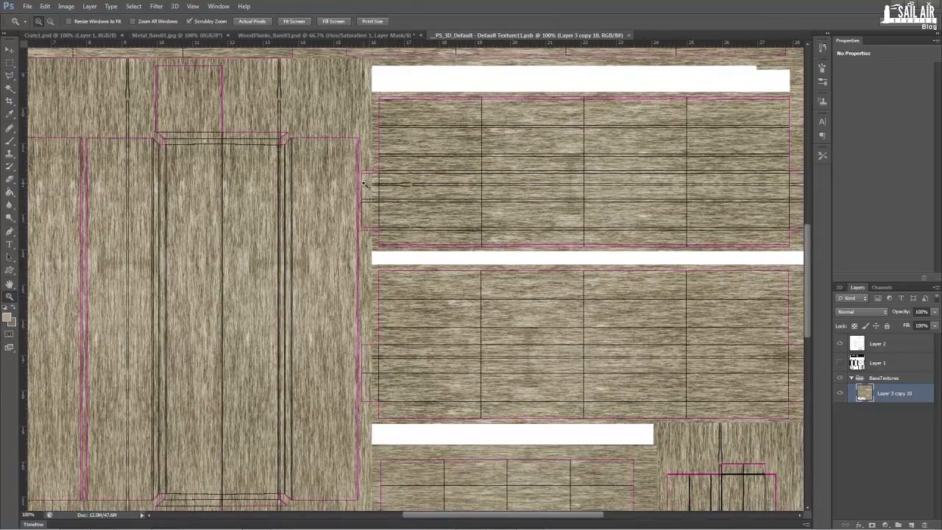
{"action": "left_click", "coordinate": [840, 364]}
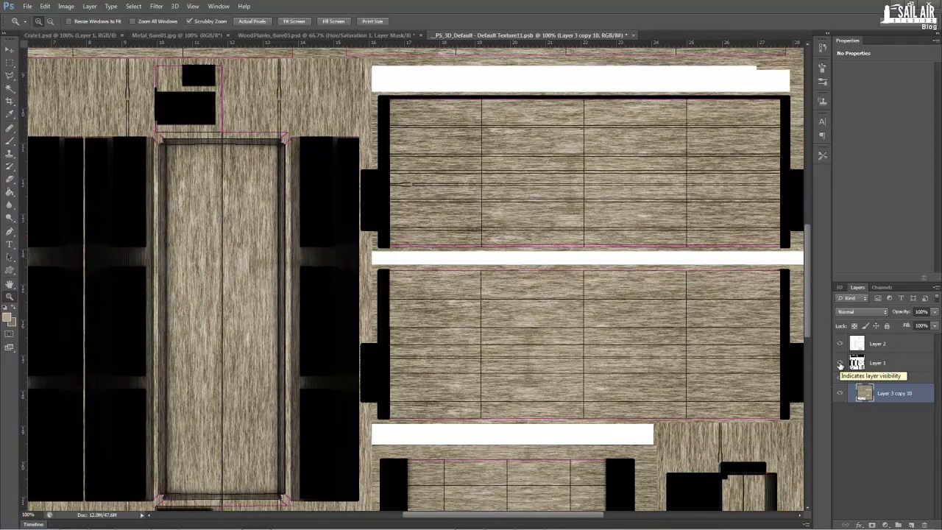
{"action": "left_click", "coordinate": [840, 363]}
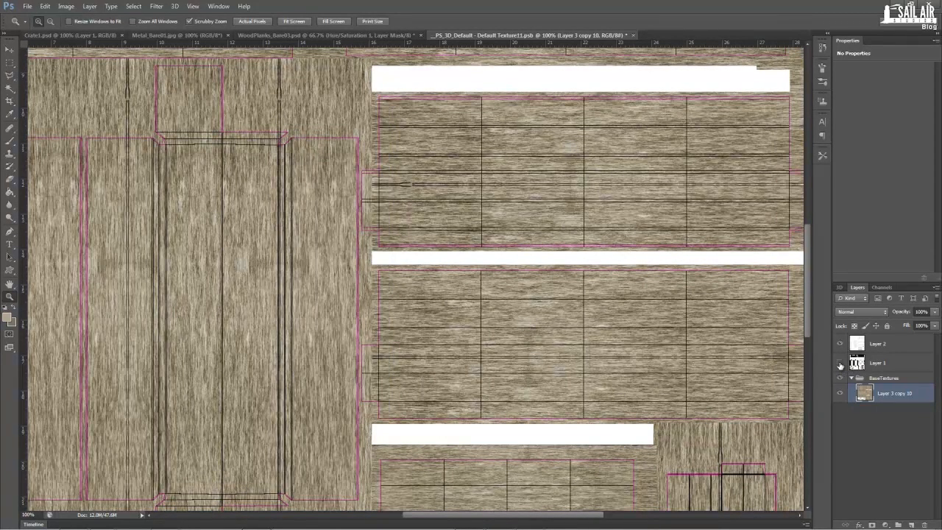
{"action": "scroll", "coordinate": [91, 295], "scroll_direction": "up", "scroll_amount": 2}
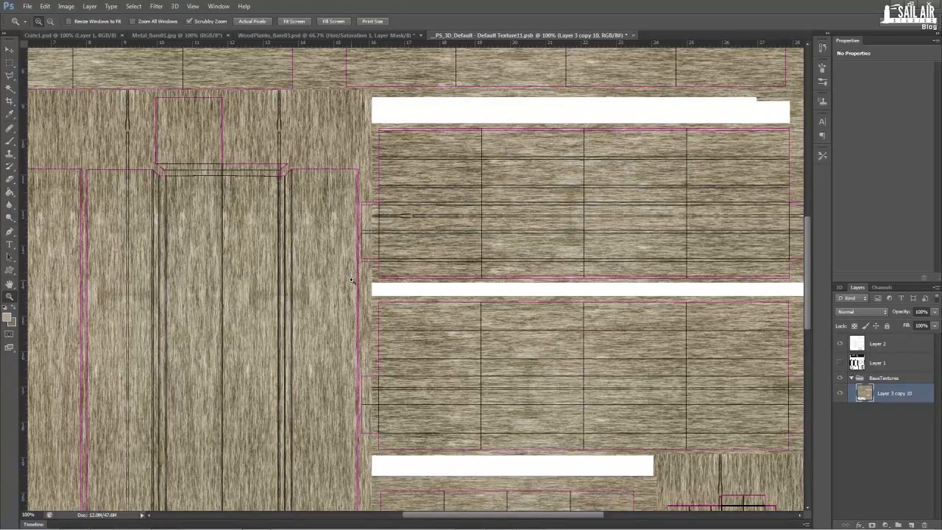
{"action": "left_click", "coordinate": [421, 271], "text": "alt"}
{"action": "left_click", "coordinate": [165, 209], "text": "alt"}
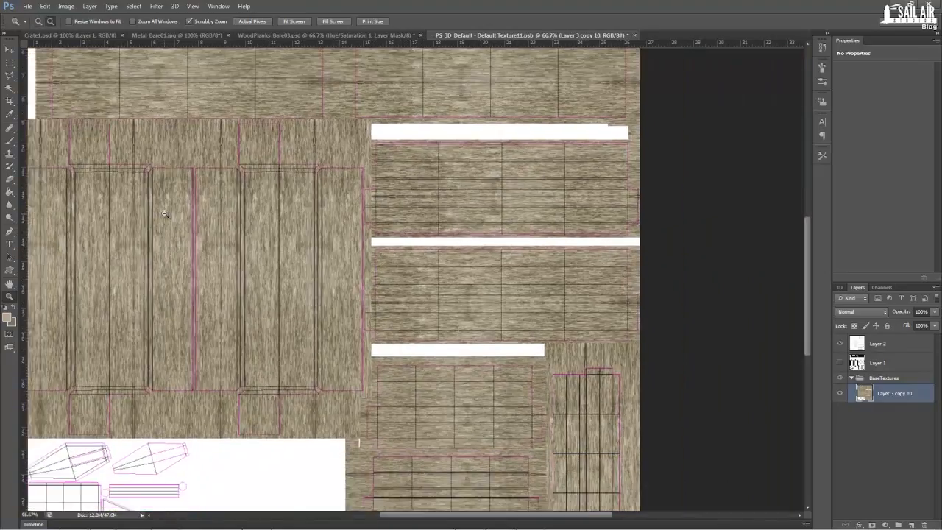
{"action": "left_click", "coordinate": [398, 204], "text": "alt"}
{"action": "left_click", "coordinate": [403, 200]}
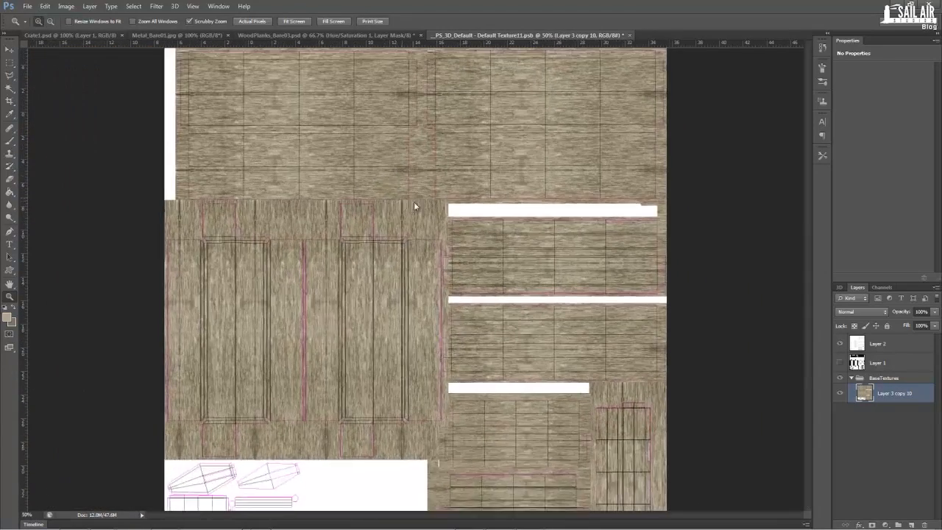
{"action": "key", "text": "ctrl+s"}
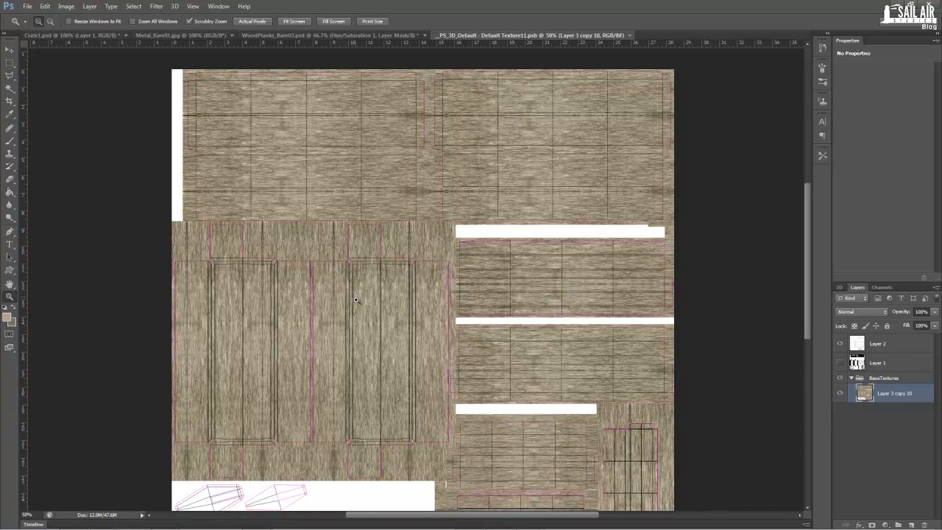
{"action": "scroll", "coordinate": [369, 351], "scroll_direction": "down", "scroll_amount": 4}
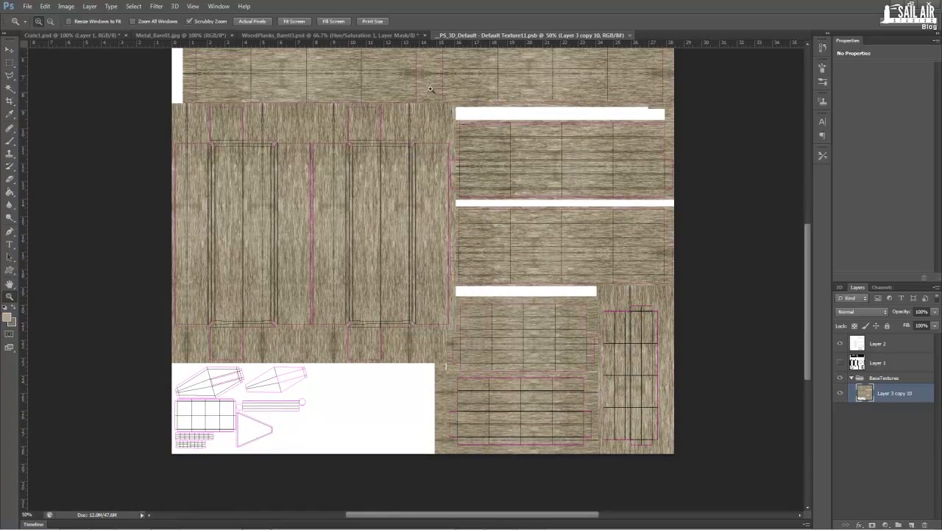
- Copy the entire Metal_Bare01.jpg image and paste it into the crate's diffuse texture above the wood layer in BaseTextures
{"action": "left_click", "coordinate": [344, 35]}
{"action": "left_click", "coordinate": [178, 35]}
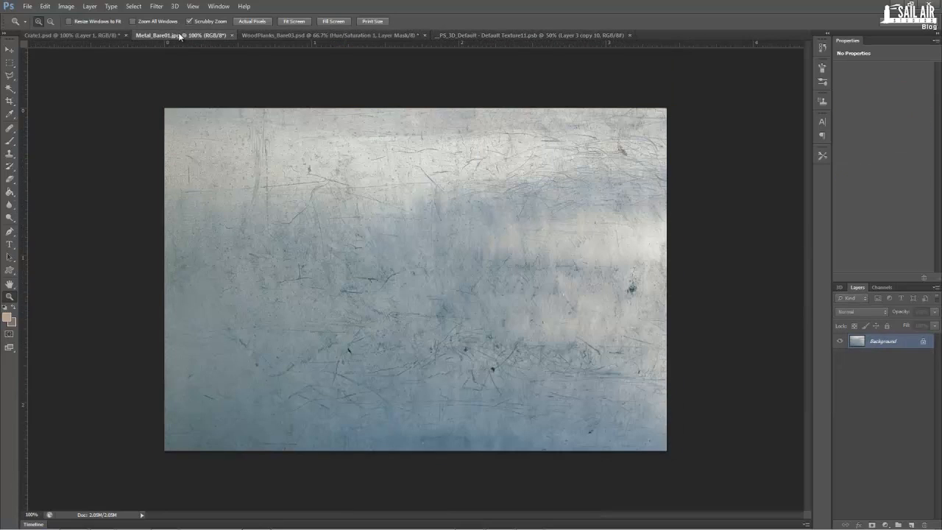
{"action": "key", "text": "ctrl+a"}
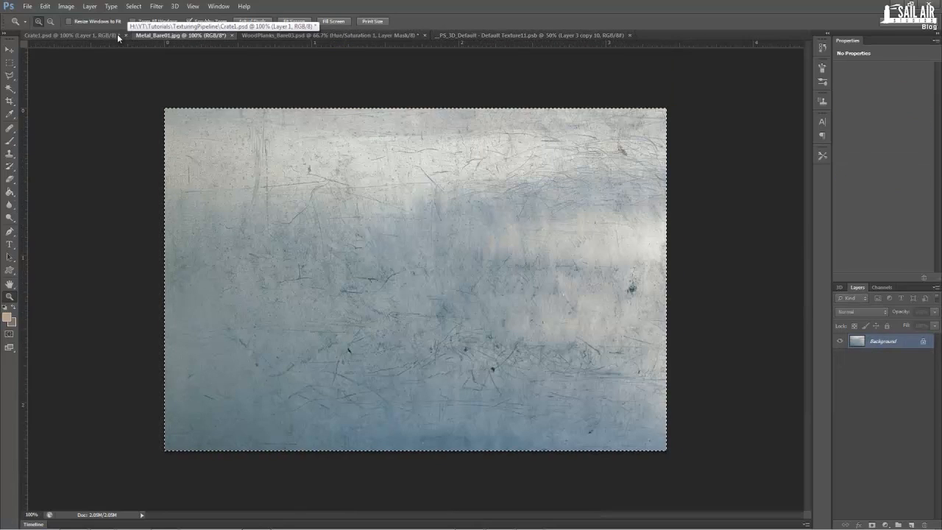
{"action": "left_click", "coordinate": [96, 35]}
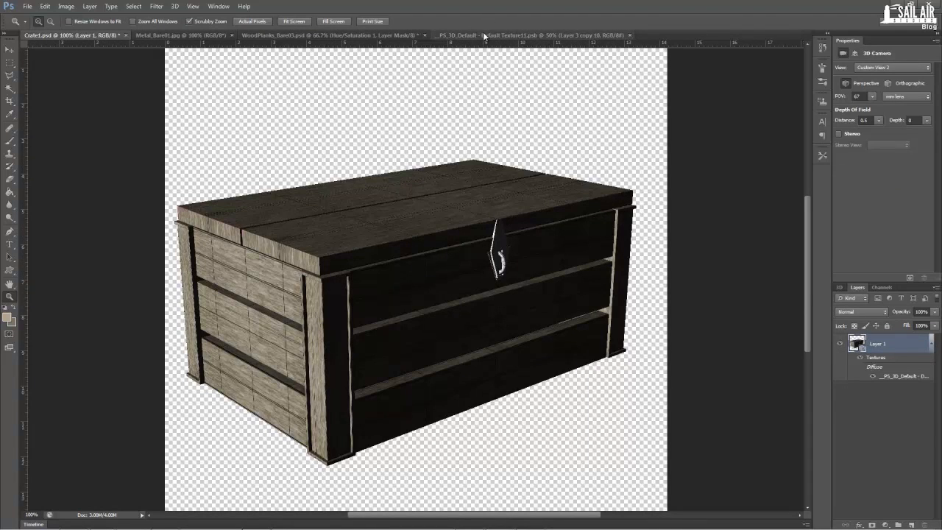
{"action": "left_click", "coordinate": [483, 34]}
{"action": "key", "text": "ctrl+v"}
- Move the metal layer onto the hardware UVs in the white area and scale it to 55.18% width and 52.65% height
{"action": "key", "text": "v"}
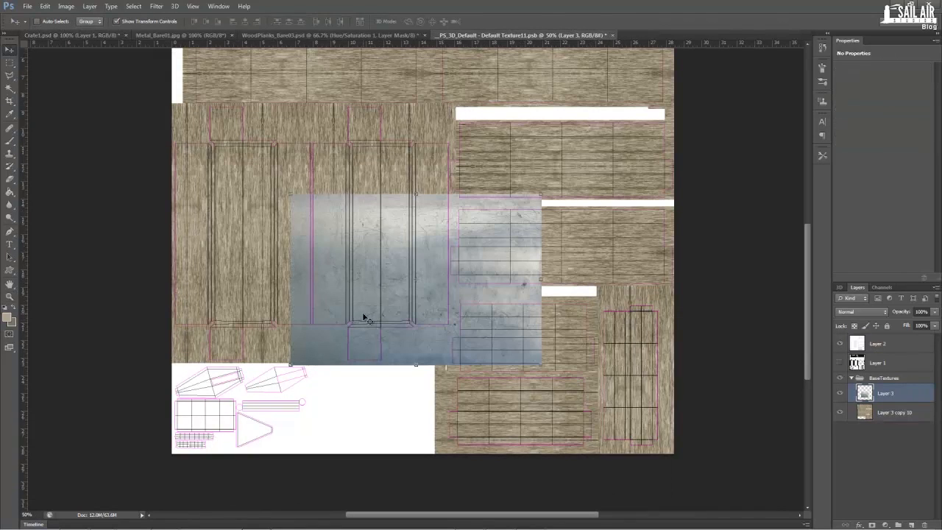
{"action": "left_click_drag", "start_coordinate": [365, 319], "coordinate": [220, 487]}
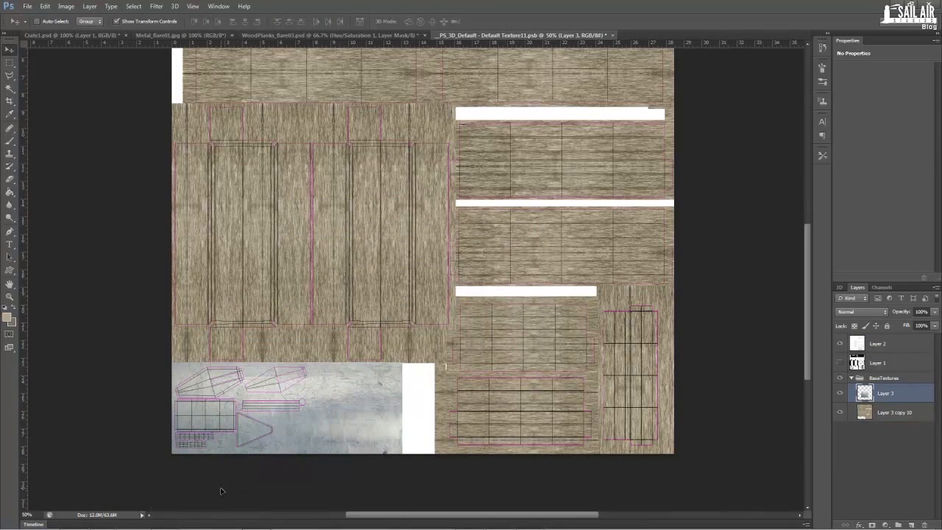
{"action": "left_click_drag", "start_coordinate": [404, 368], "coordinate": [312, 365]}
{"action": "left_click", "coordinate": [10, 50]}
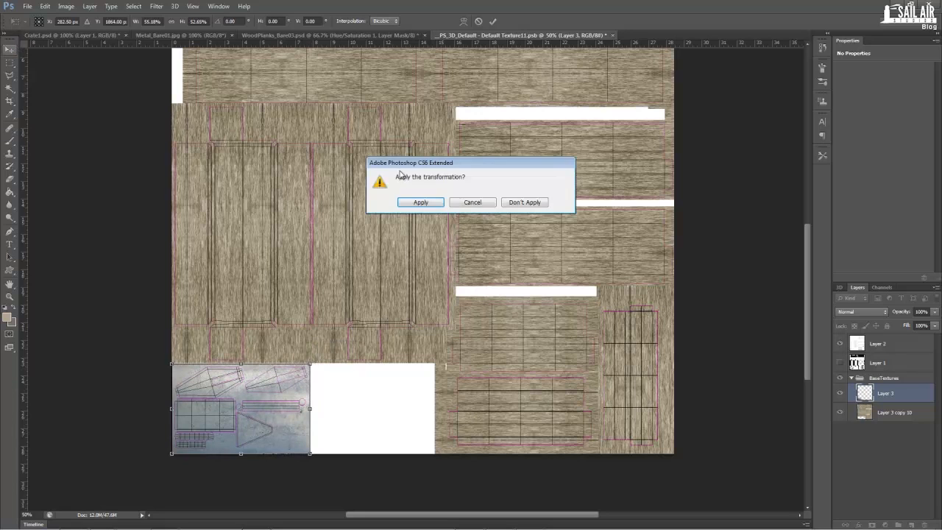
{"action": "left_click", "coordinate": [414, 201]}
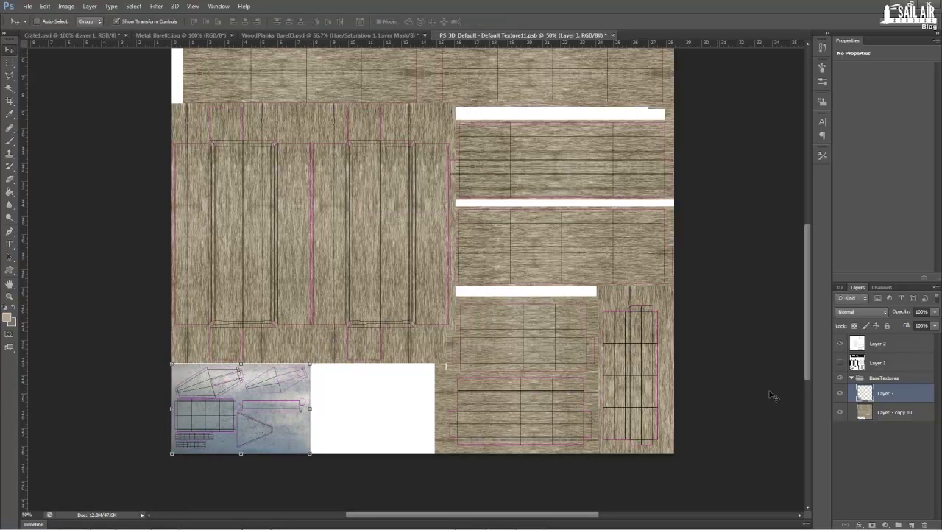
- Start a Hue/Saturation adjustment on the metal layer with Colorize enabled
{"action": "left_click", "coordinate": [858, 525]}
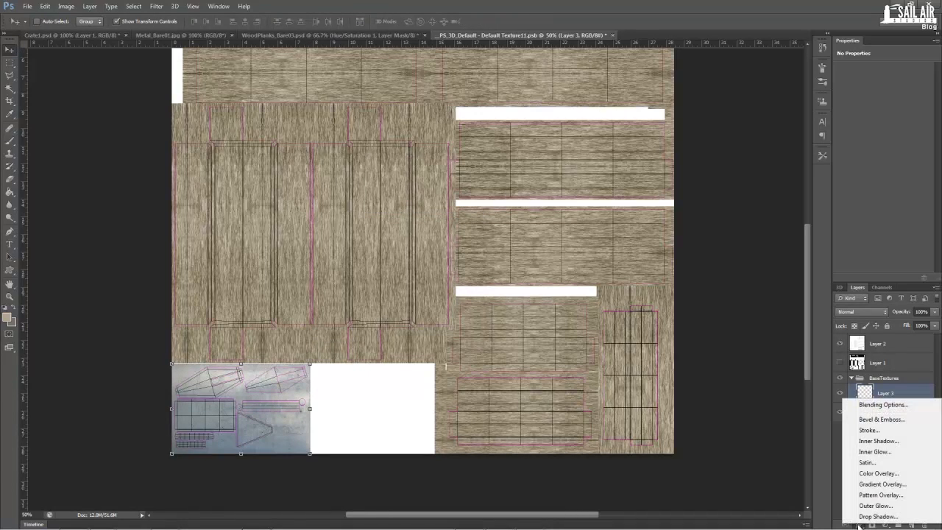
{"action": "left_click", "coordinate": [835, 483]}
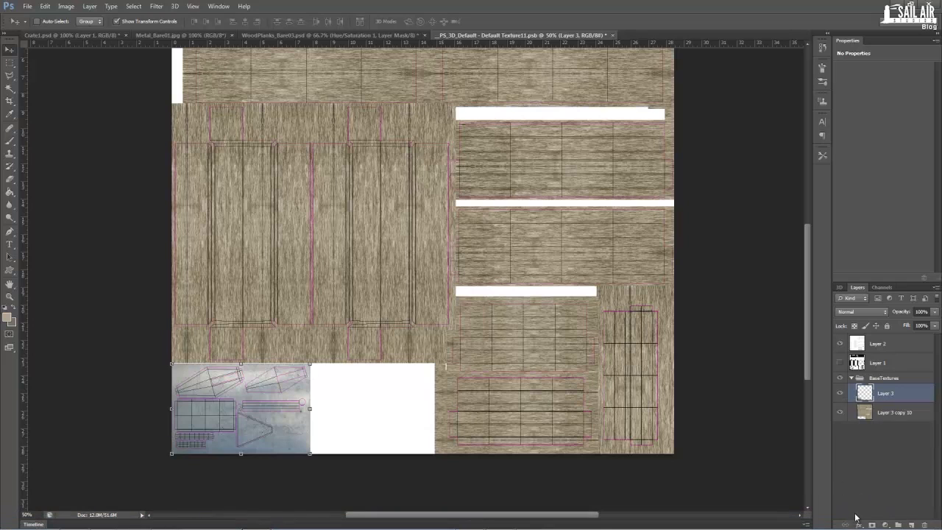
{"action": "left_click", "coordinate": [70, 7]}
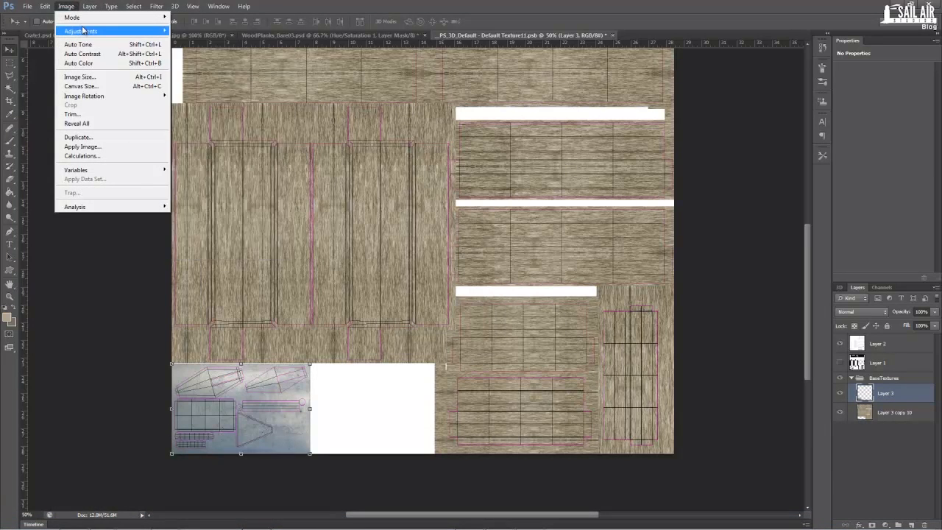
{"action": "mouse_move", "coordinate": [84, 31]}
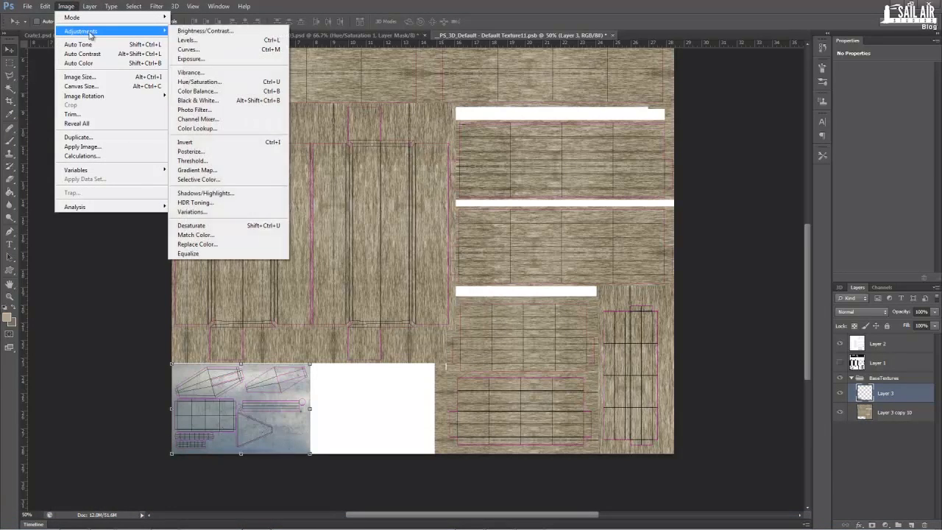
{"action": "left_click", "coordinate": [228, 83]}
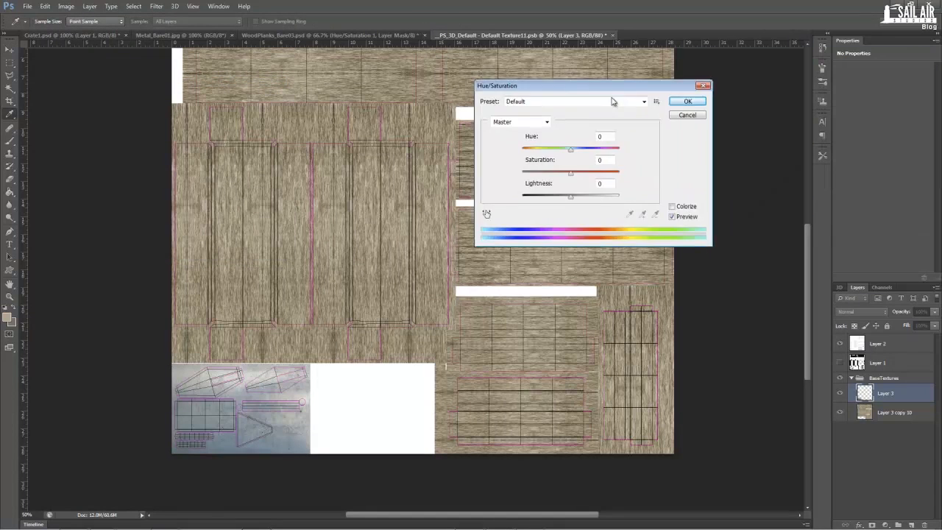
{"action": "left_click_drag", "start_coordinate": [626, 84], "coordinate": [665, 162]}
{"action": "left_click", "coordinate": [708, 280]}
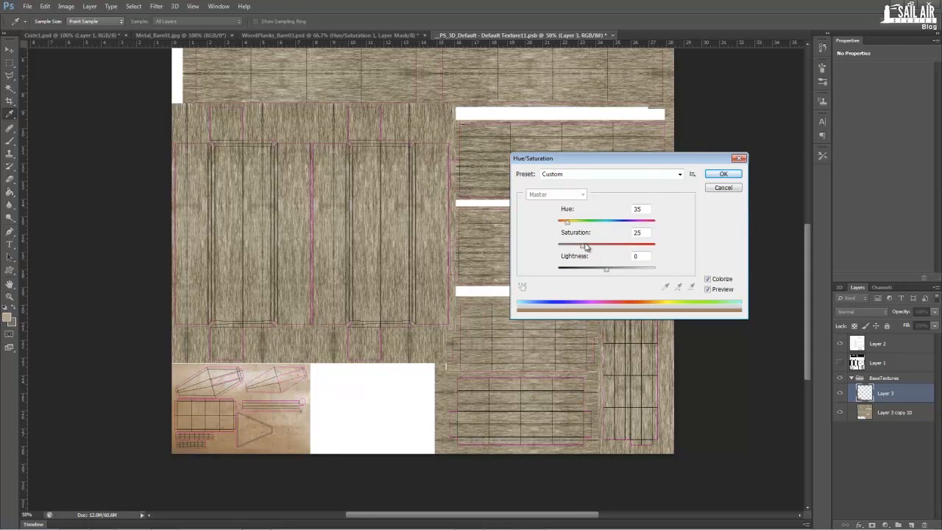
- Tint the metal layer with hue 30, saturation 15 and lightness -5, apply the adjustment, and save the texture
{"action": "left_click_drag", "start_coordinate": [583, 245], "coordinate": [567, 250]}
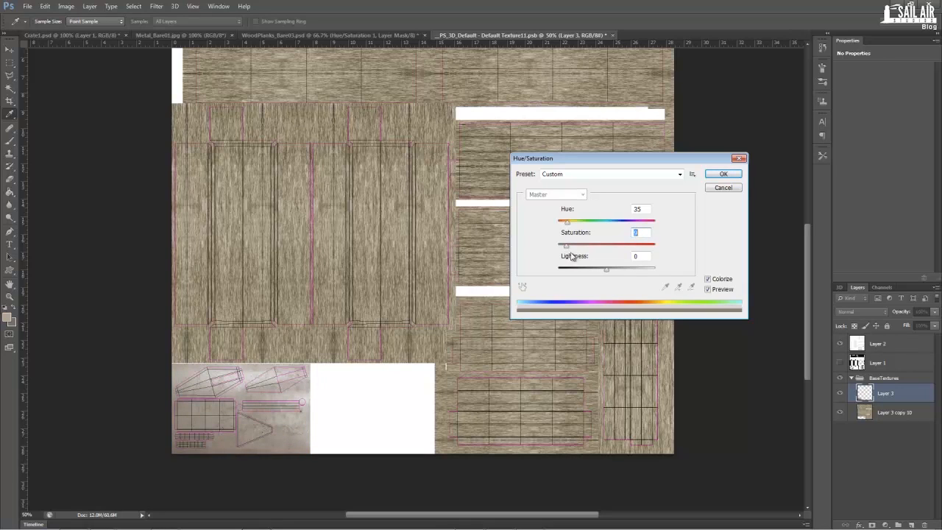
{"action": "left_click", "coordinate": [708, 290]}
{"action": "left_click_drag", "start_coordinate": [568, 250], "coordinate": [565, 227]}
{"action": "type", "text": "30"}
{"action": "key", "text": "Tab"}
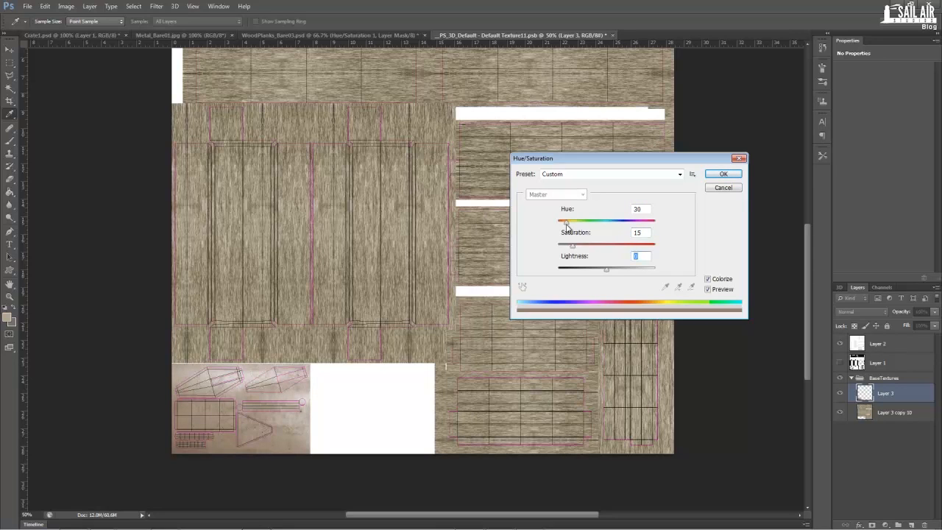
{"action": "type", "text": "-5"}
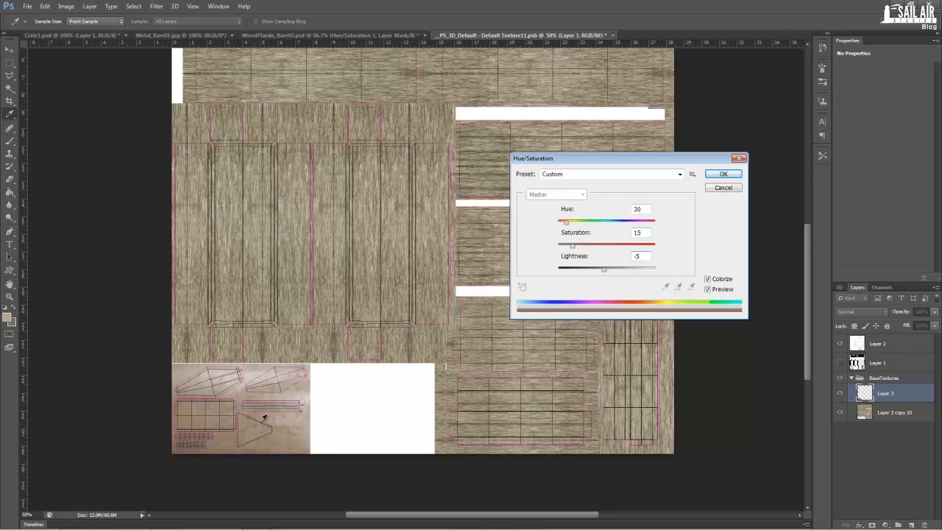
{"action": "left_click", "coordinate": [724, 175]}
{"action": "key", "text": "v"}
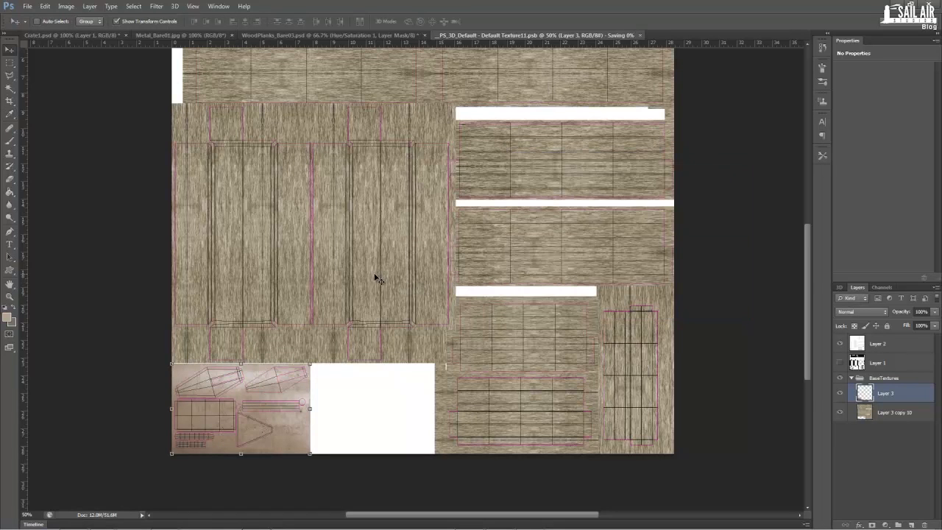
- Examine the 3D crate in Crate1.psd from several sides with the updated texture, and return to the diffuse texture document
{"action": "left_click", "coordinate": [99, 34]}
{"action": "left_click_drag", "start_coordinate": [140, 350], "coordinate": [746, 189]}
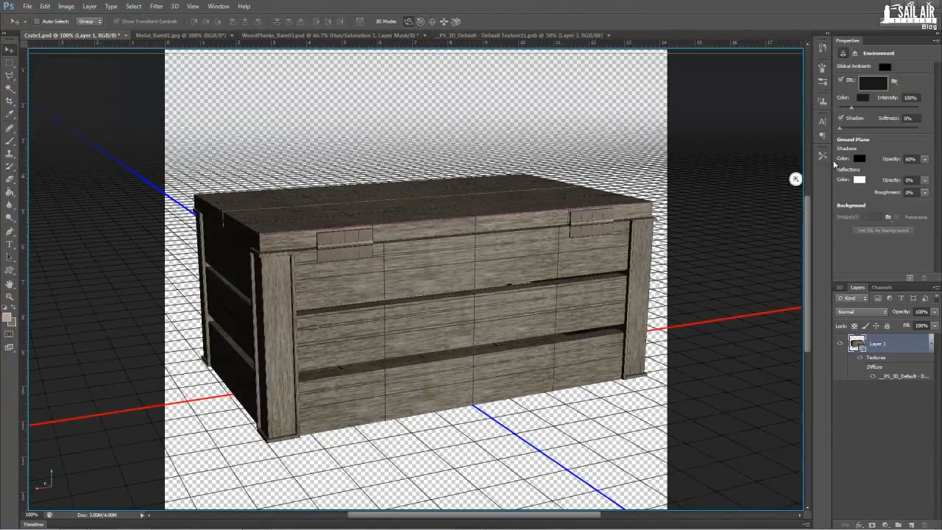
{"action": "left_click", "coordinate": [796, 181]}
{"action": "left_click_drag", "start_coordinate": [721, 249], "coordinate": [639, 265]}
{"action": "left_click_drag", "start_coordinate": [35, 294], "coordinate": [304, 55]}
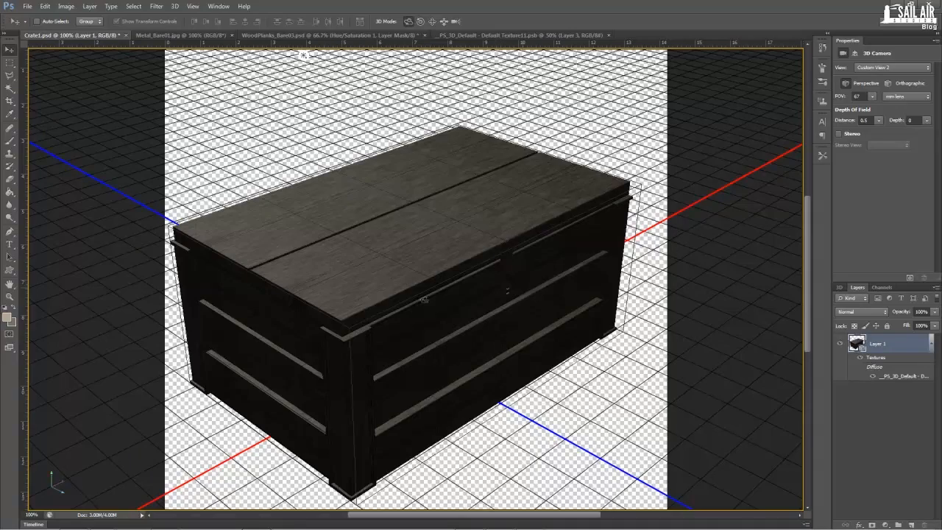
{"action": "left_click_drag", "start_coordinate": [748, 349], "coordinate": [796, 175]}
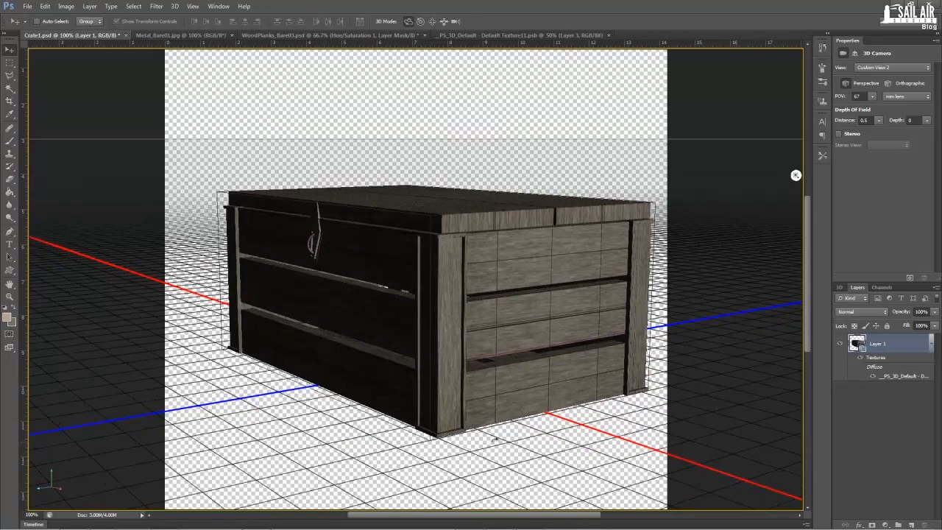
{"action": "left_click_drag", "start_coordinate": [494, 439], "coordinate": [205, 138]}
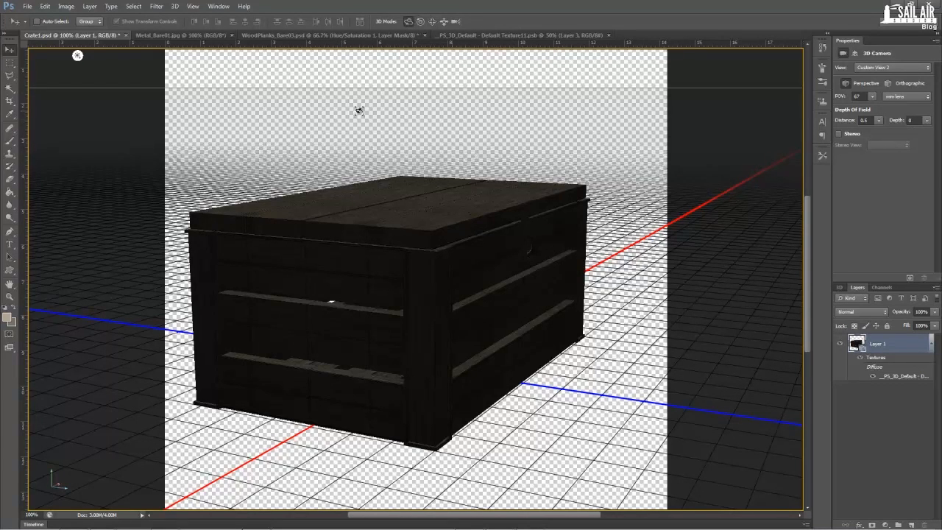
{"action": "left_click", "coordinate": [164, 35]}
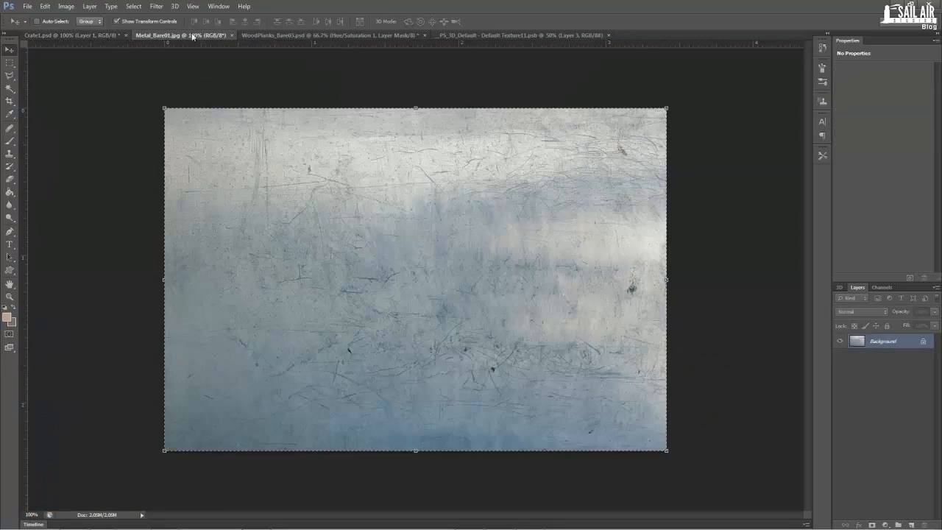
{"action": "left_click", "coordinate": [268, 36]}
{"action": "left_click", "coordinate": [439, 35]}
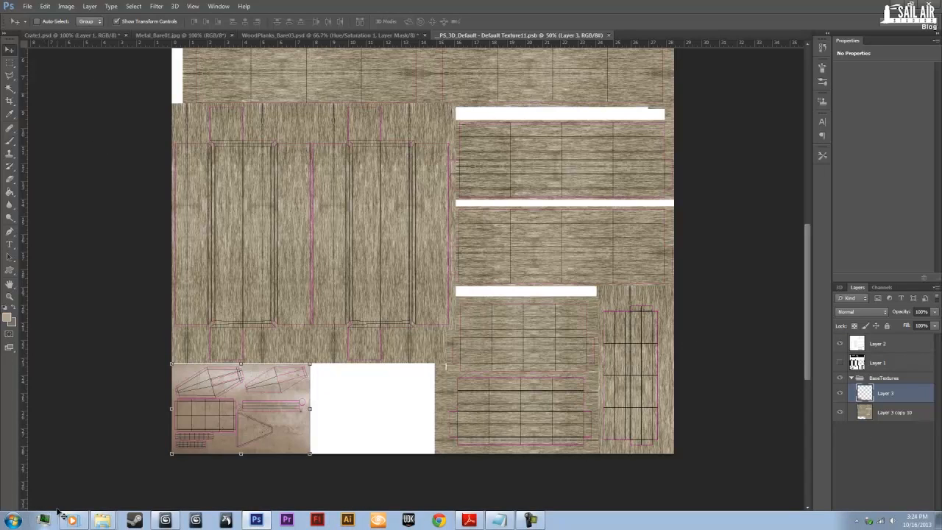
- Browse the E: drive to the Brushes folder in the Adobe Photoshop CS6 (64 Bit) Presets, and close the window
{"action": "left_click", "coordinate": [13, 520]}
{"action": "left_click", "coordinate": [179, 393]}
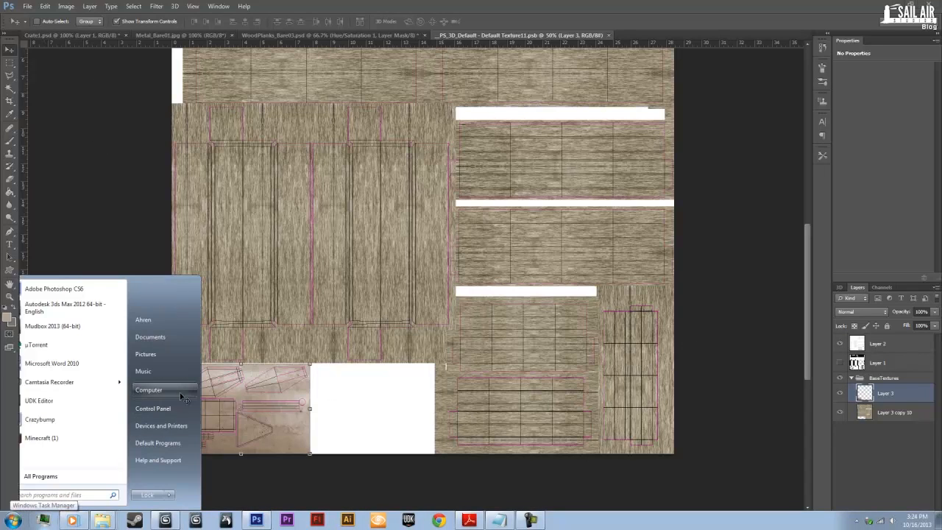
{"action": "left_click_drag", "start_coordinate": [412, 81], "coordinate": [434, 41]}
{"action": "double_click", "coordinate": [468, 105]}
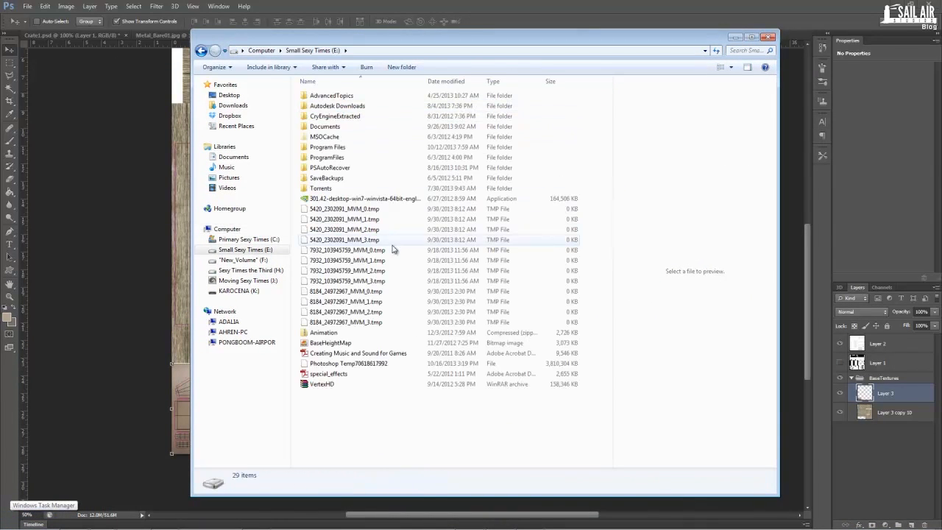
{"action": "double_click", "coordinate": [327, 147]}
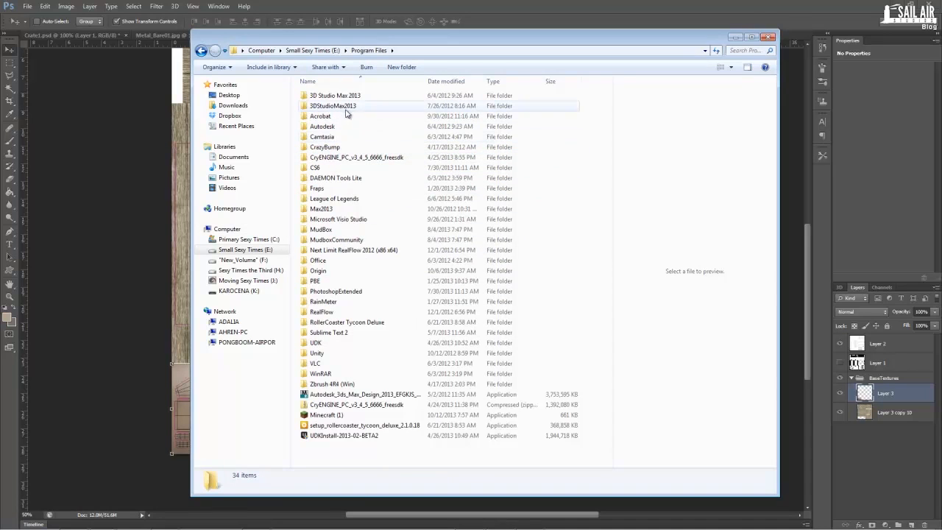
{"action": "double_click", "coordinate": [346, 292]}
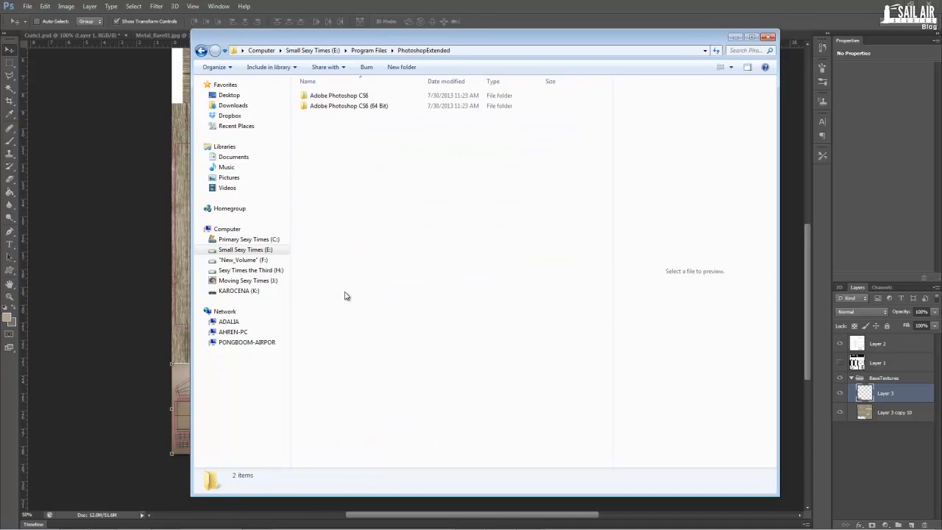
{"action": "double_click", "coordinate": [342, 108]}
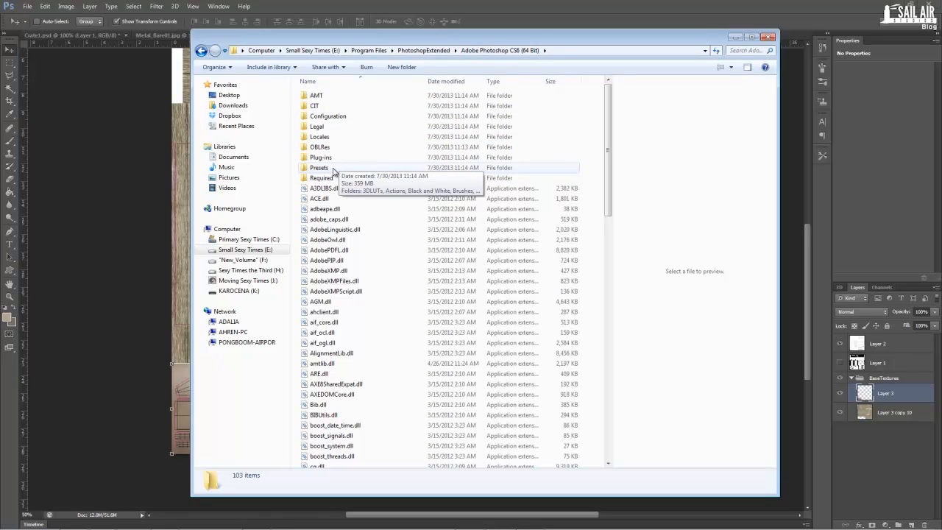
{"action": "double_click", "coordinate": [319, 168]}
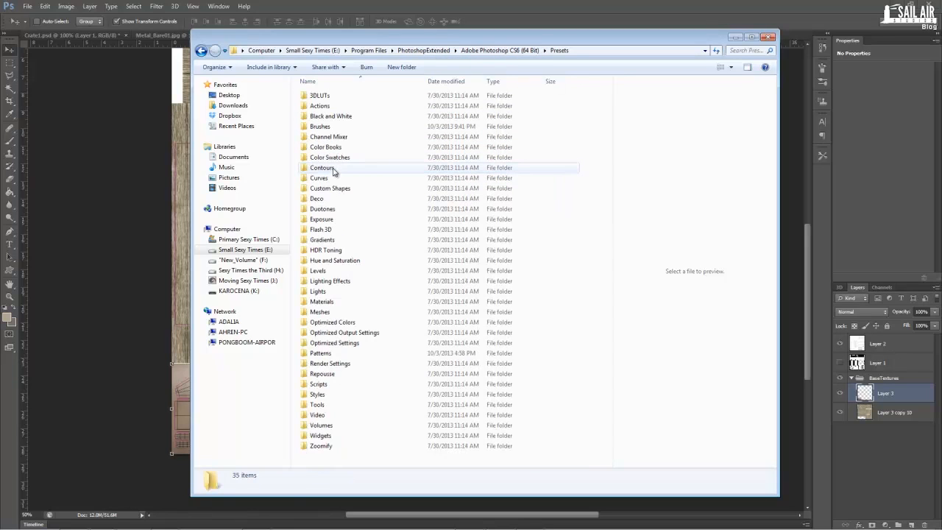
{"action": "double_click", "coordinate": [324, 127]}
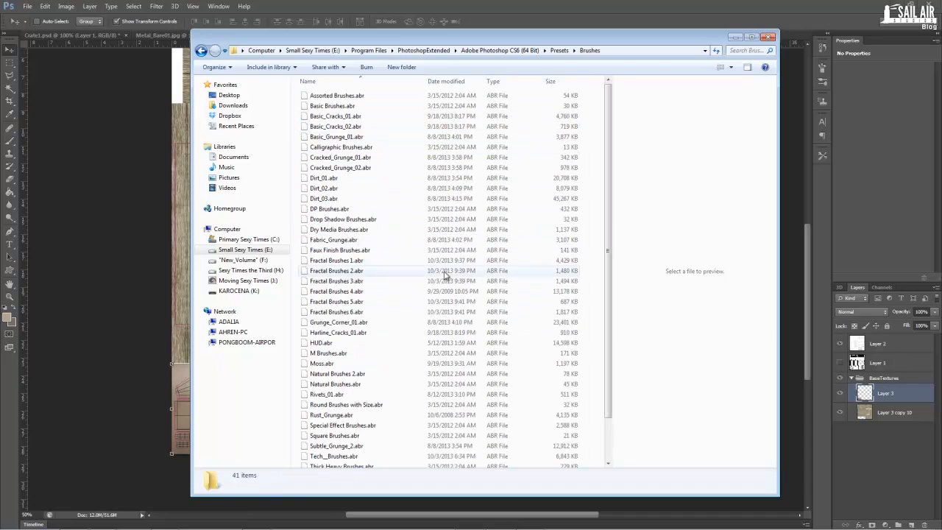
{"action": "left_click", "coordinate": [765, 36]}
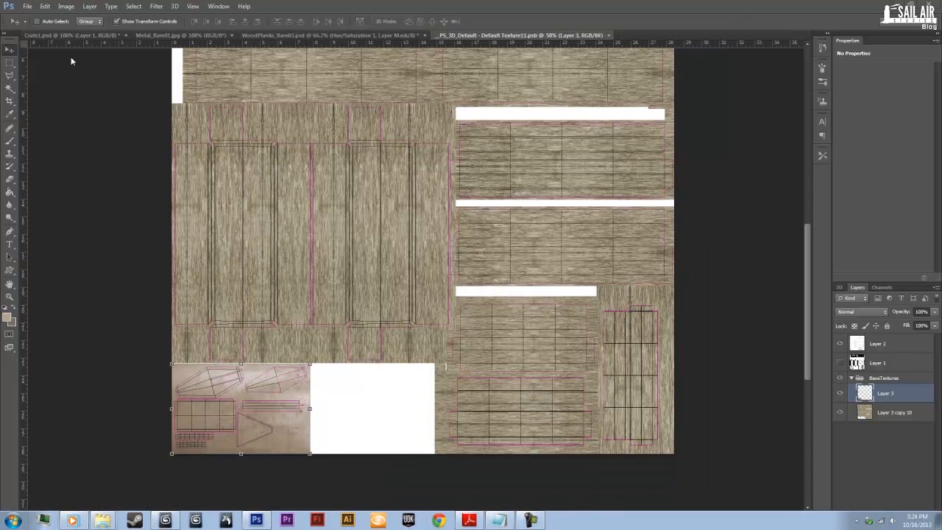
- Activate the Brush tool and load the Dirt_01 brush set
{"action": "left_click", "coordinate": [28, 6]}
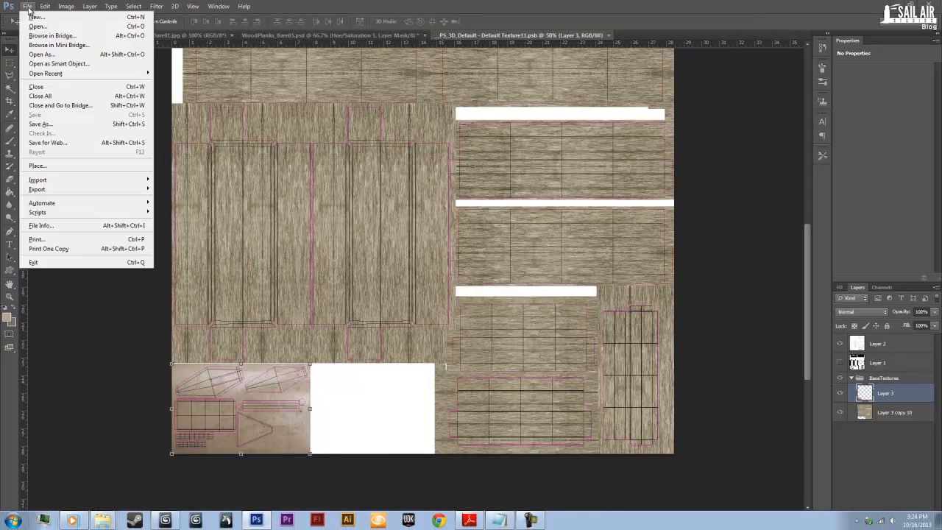
{"action": "left_click", "coordinate": [29, 8]}
{"action": "left_click", "coordinate": [9, 140]}
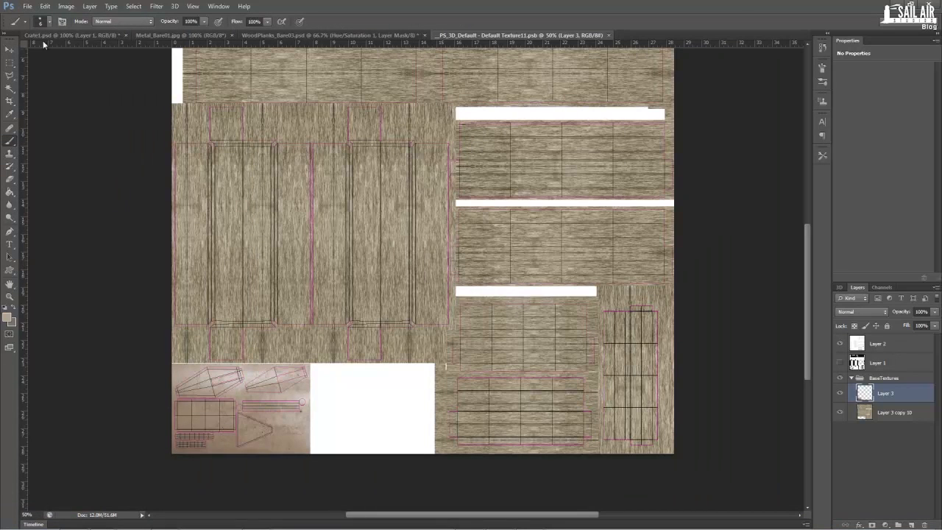
{"action": "left_click", "coordinate": [47, 23]}
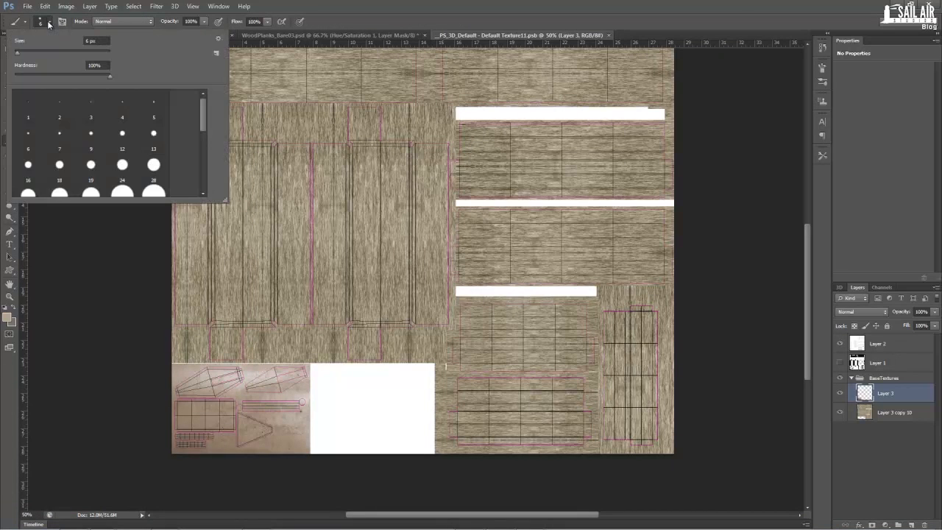
{"action": "left_click", "coordinate": [217, 39]}
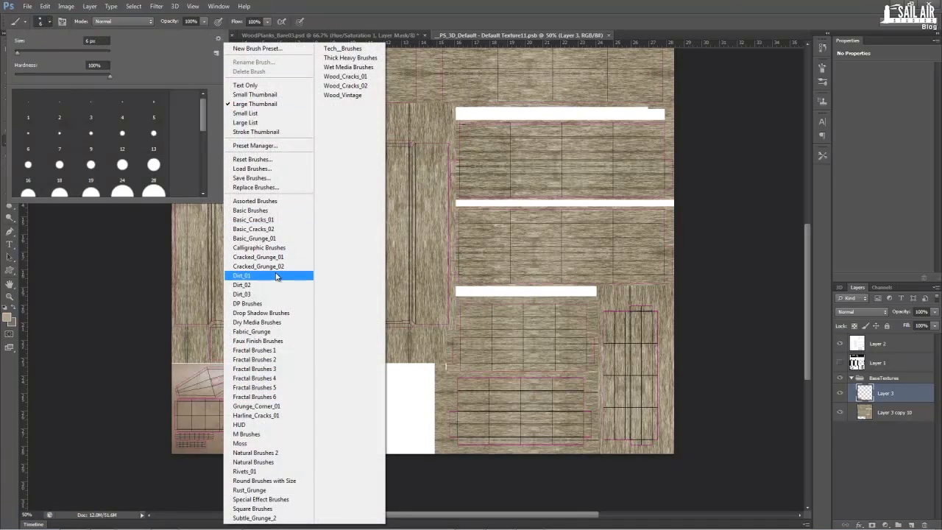
{"action": "left_click", "coordinate": [277, 276]}
{"action": "left_click", "coordinate": [411, 205]}
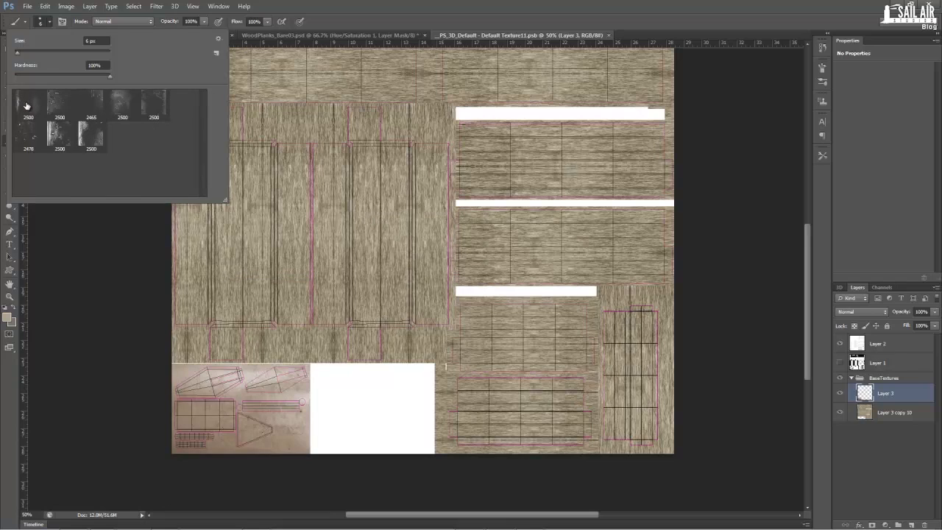
- Select the first dirt brush in the loaded set and set its size to 350 px
{"action": "left_click", "coordinate": [27, 106]}
{"action": "left_click", "coordinate": [95, 52]}
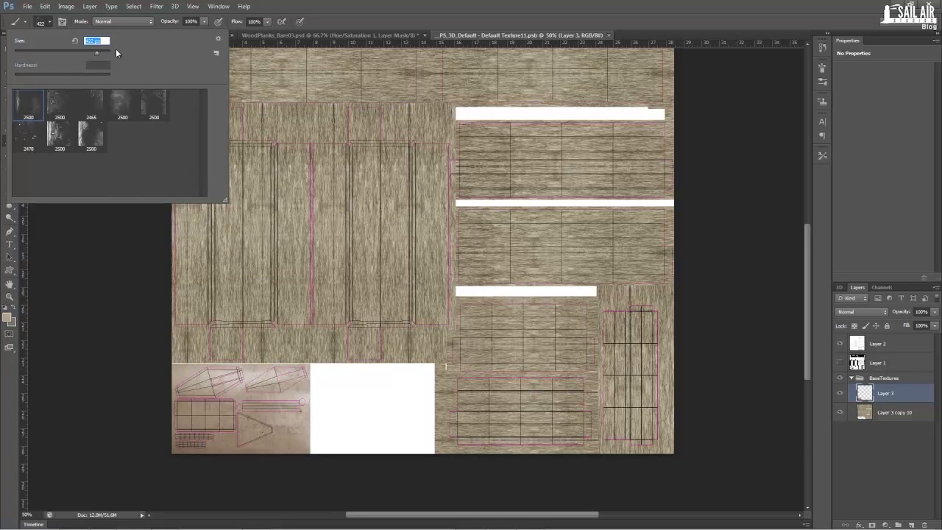
{"action": "type", "text": "350"}
{"action": "key", "text": "Return"}
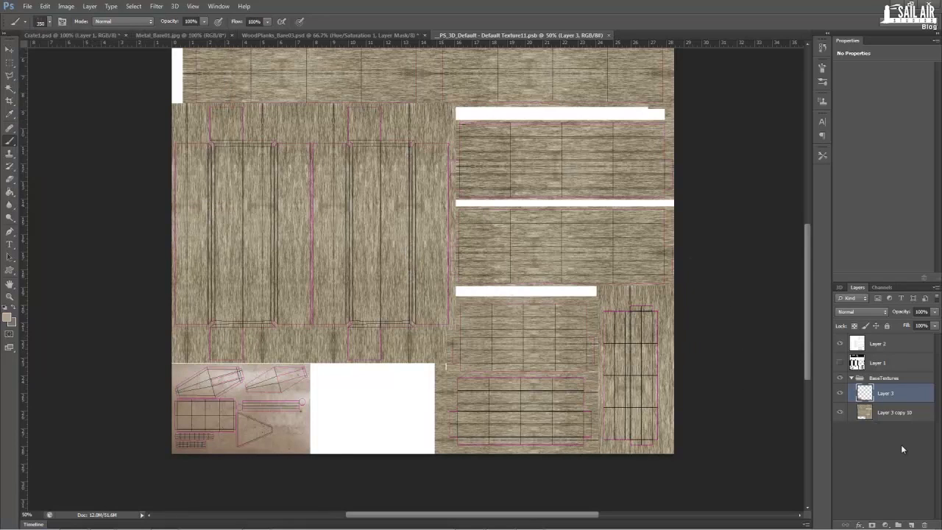
- Set the foreground color to black (000000)
{"action": "left_click", "coordinate": [8, 320]}
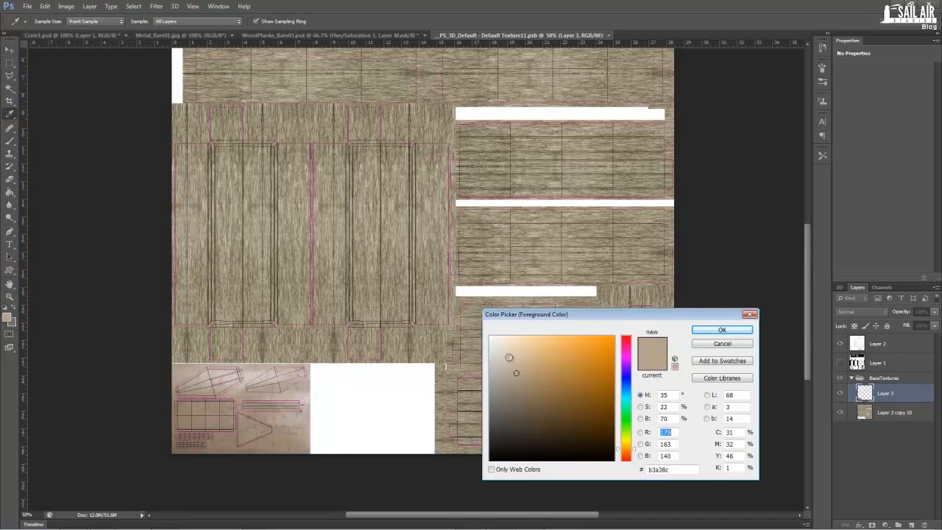
{"action": "left_click_drag", "start_coordinate": [518, 377], "coordinate": [487, 478]}
{"action": "left_click", "coordinate": [739, 333]}
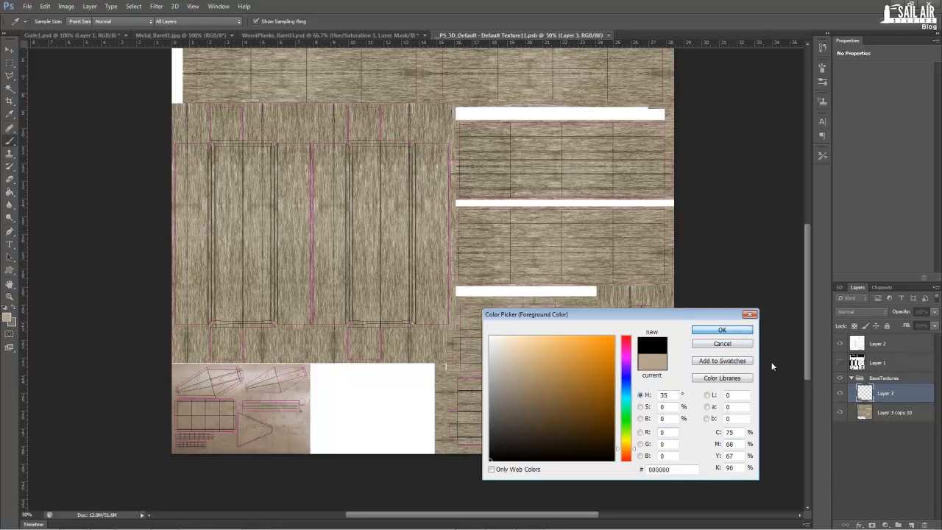
- Create a layer group named Dirt above the BaseTextures group and add a new empty layer inside it
{"action": "left_click", "coordinate": [898, 524]}
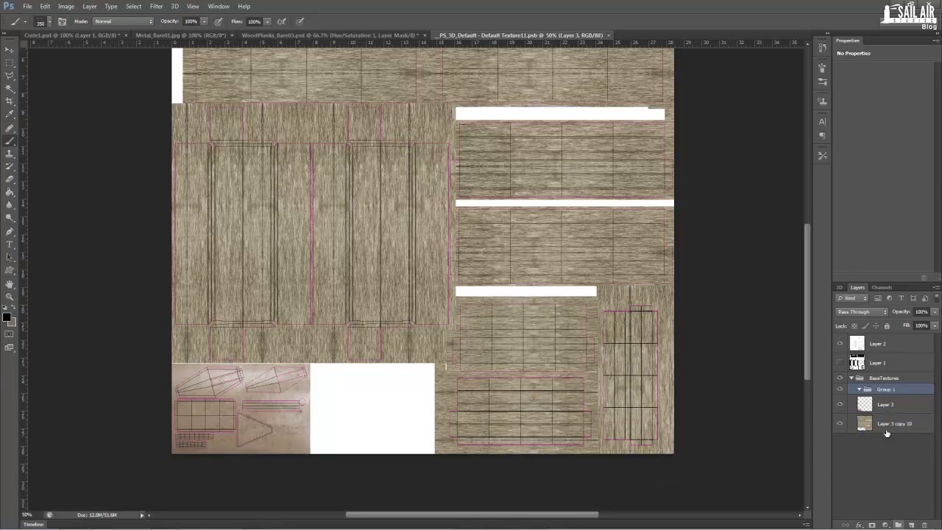
{"action": "left_click_drag", "start_coordinate": [895, 374], "coordinate": [894, 374]}
{"action": "double_click", "coordinate": [880, 377]}
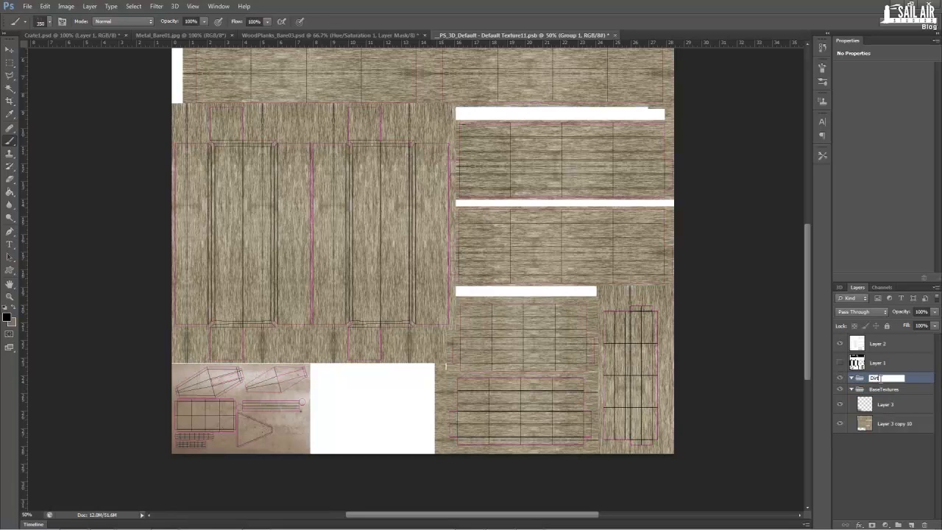
{"action": "key", "text": "Return"}
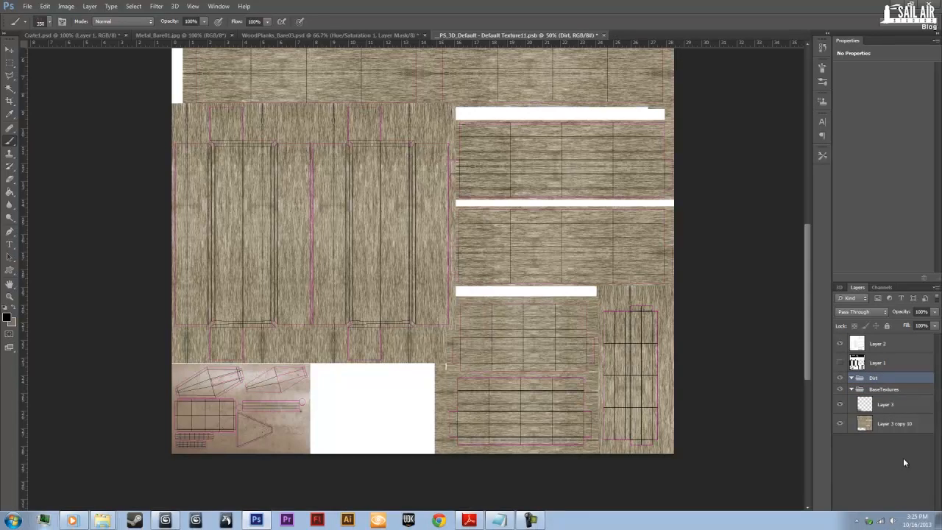
{"action": "left_click", "coordinate": [911, 525]}
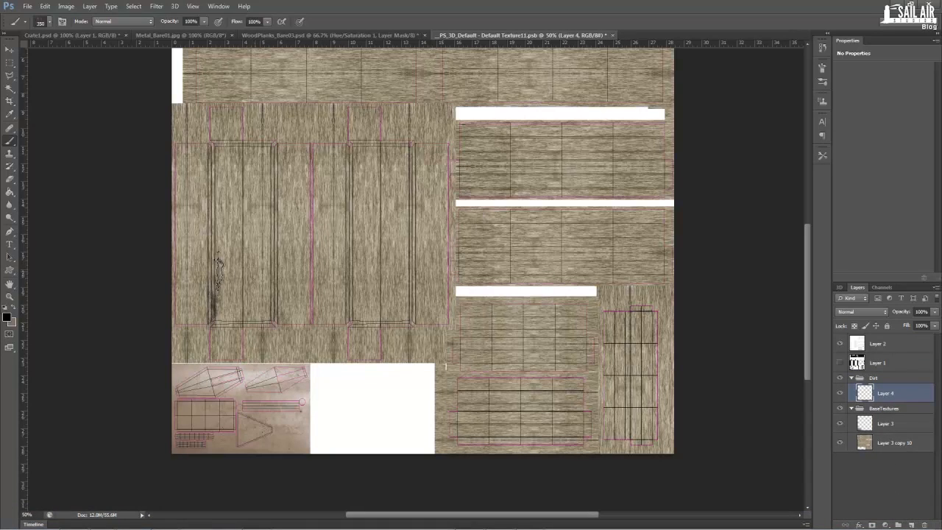
- Show Layer 1 and rotate the dirt brush tip to an angle of -90°
{"action": "scroll", "coordinate": [476, 228], "scroll_direction": "up", "scroll_amount": 5}
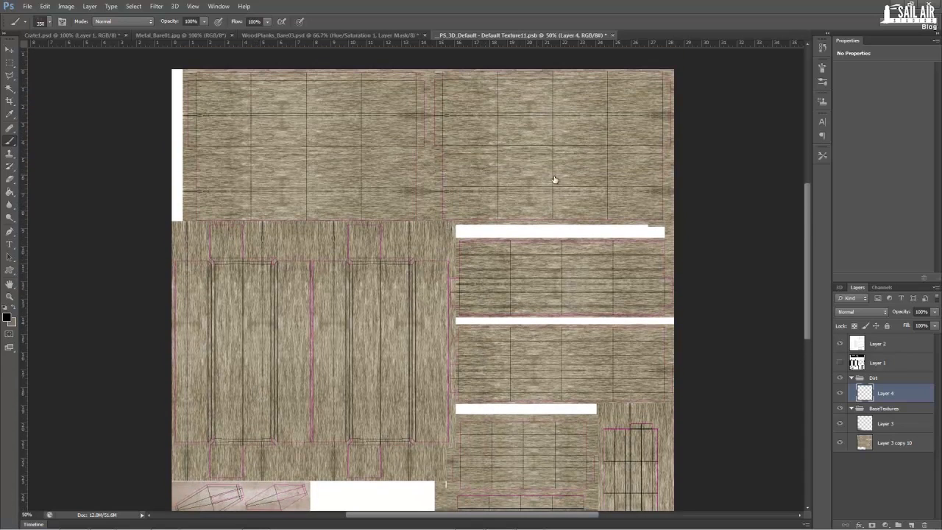
{"action": "left_click", "coordinate": [841, 363]}
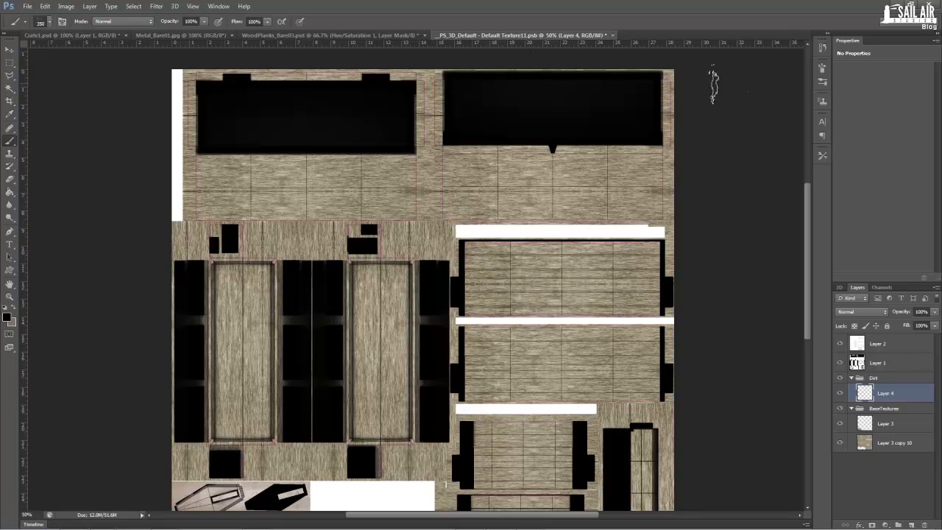
{"action": "left_click", "coordinate": [822, 68]}
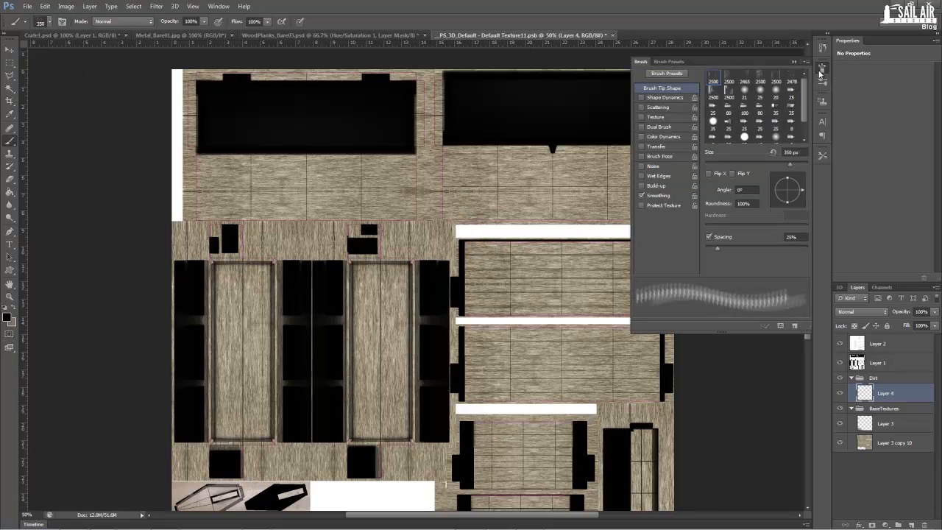
{"action": "left_click_drag", "start_coordinate": [794, 201], "coordinate": [787, 212]}
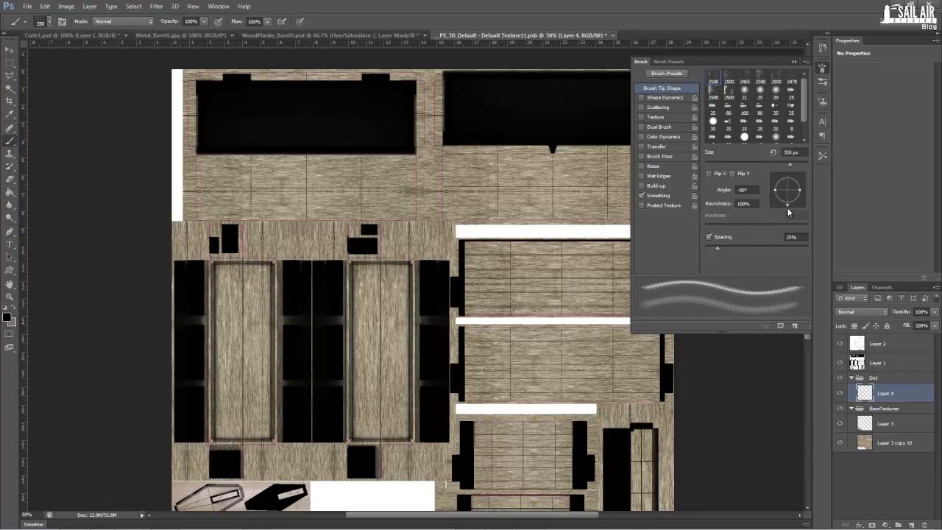
- Paint dirt along the upper edges of the upper three stacked plank panels beside the large white strips, undoing unwanted strokes
{"action": "mouse_move", "coordinate": [483, 243]}
{"action": "left_mouse_down"}
{"action": "mouse_move", "coordinate": [570, 241]}
{"action": "mouse_move", "coordinate": [552, 232]}
{"action": "mouse_move", "coordinate": [549, 239]}
{"action": "mouse_move", "coordinate": [615, 232]}
{"action": "left_mouse_up"}
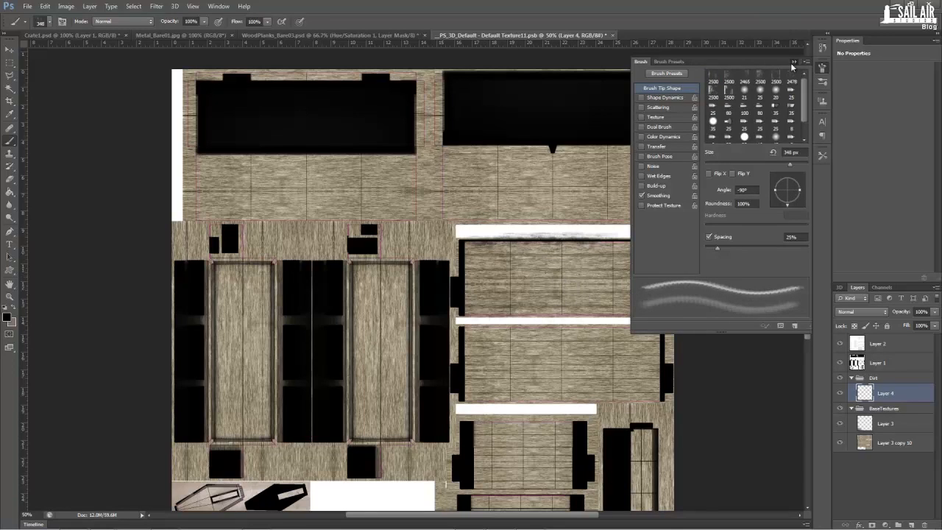
{"action": "left_click", "coordinate": [793, 63]}
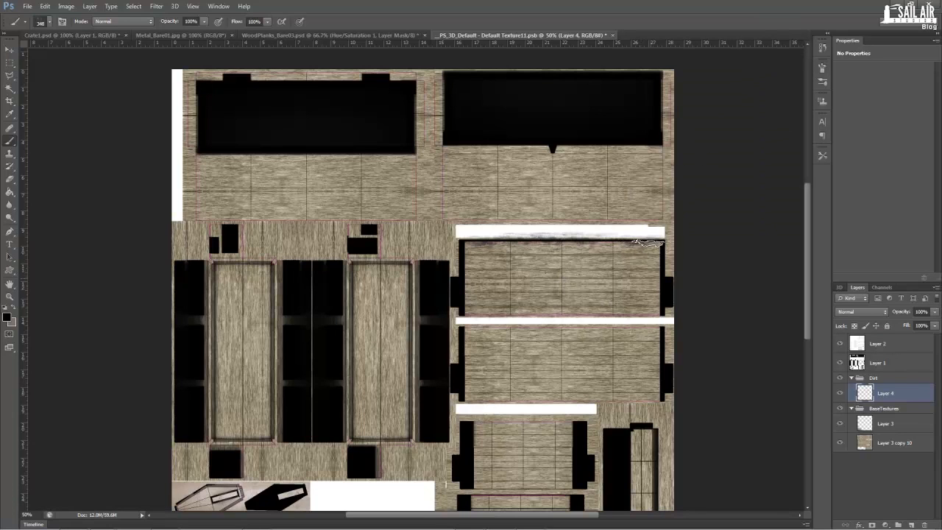
{"action": "scroll", "coordinate": [648, 243], "scroll_direction": "down", "scroll_amount": 3}
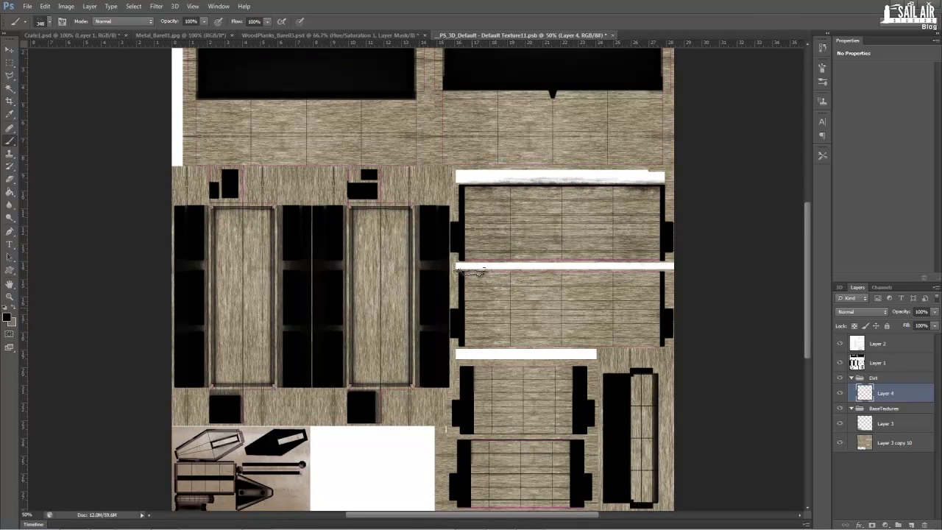
{"action": "left_click_drag", "start_coordinate": [473, 273], "coordinate": [642, 274]}
{"action": "scroll", "coordinate": [560, 346], "scroll_direction": "down", "scroll_amount": 2}
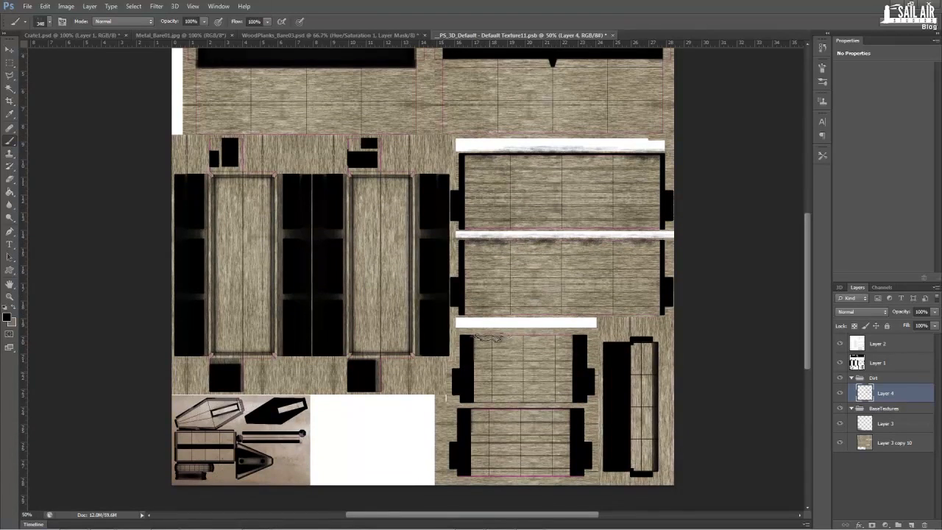
{"action": "left_click_drag", "start_coordinate": [489, 338], "coordinate": [563, 338]}
{"action": "key", "text": "ctrl+alt+z"}
{"action": "key", "text": "ctrl+alt+z"}
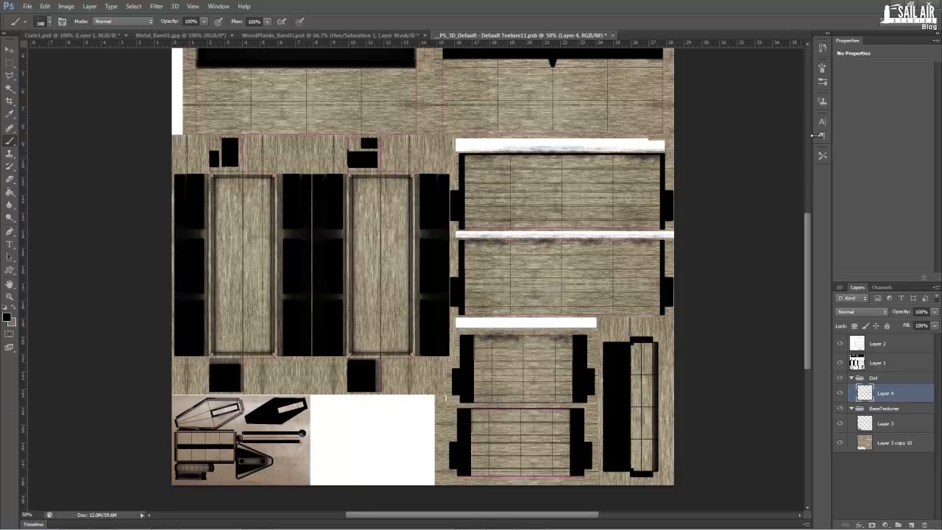
- Turn on Flip X for the brush tip and paint dirt along the lower edges of the second and fourth stacked plank panels
{"action": "scroll", "coordinate": [692, 300], "scroll_direction": "down", "scroll_amount": 1}
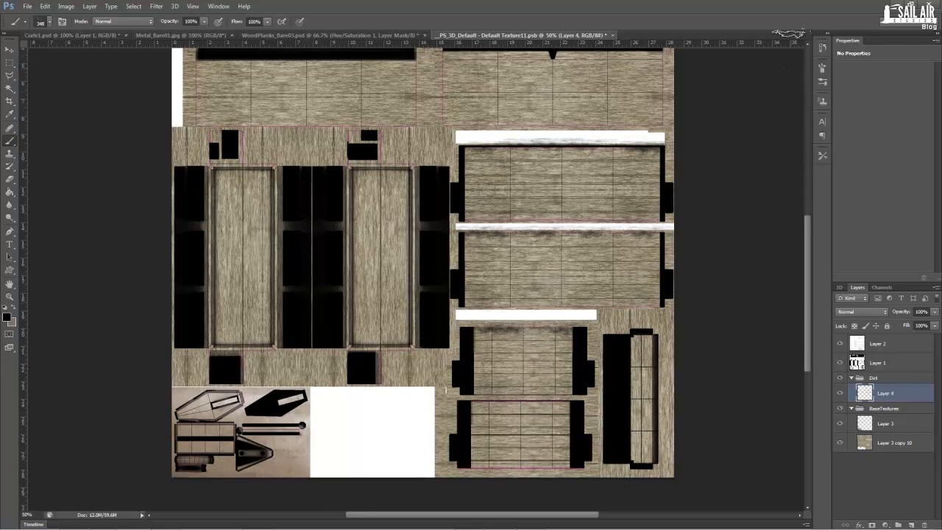
{"action": "left_click", "coordinate": [824, 69]}
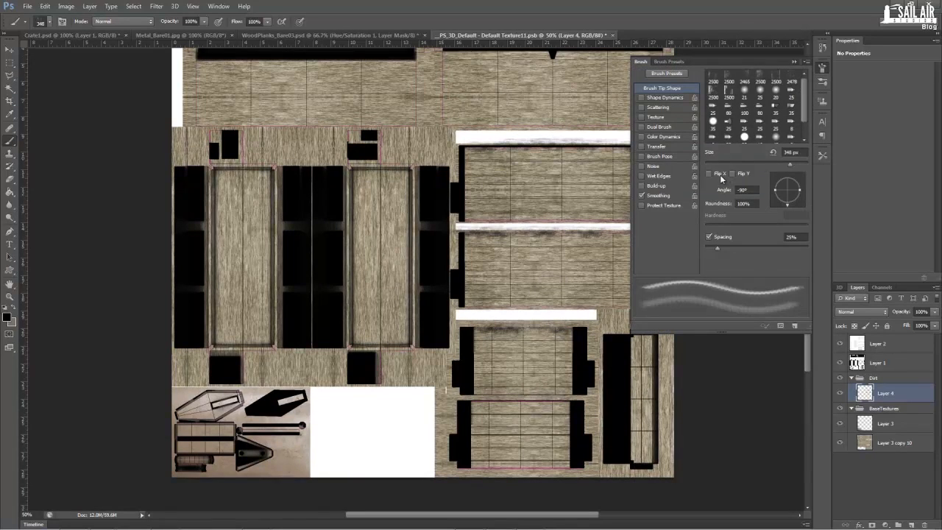
{"action": "left_click", "coordinate": [720, 175]}
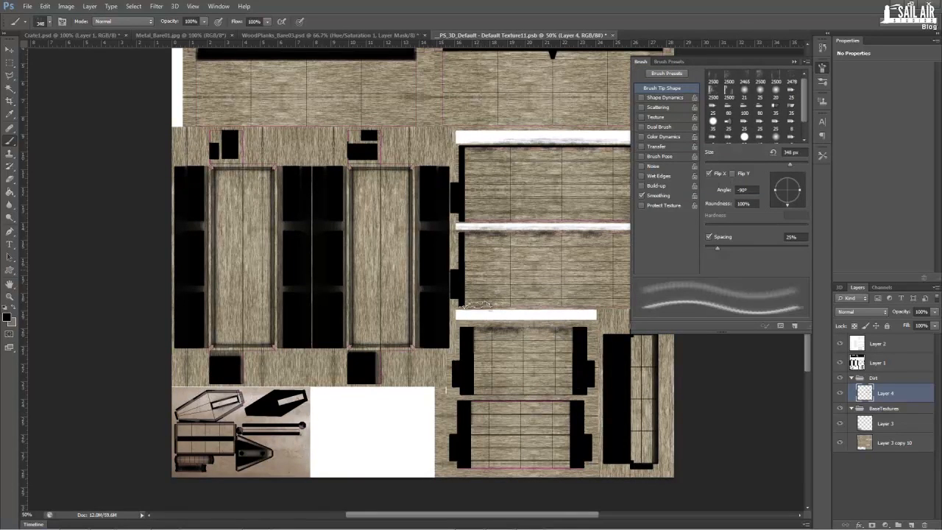
{"action": "left_click", "coordinate": [474, 304]}
{"action": "left_click", "coordinate": [793, 65]}
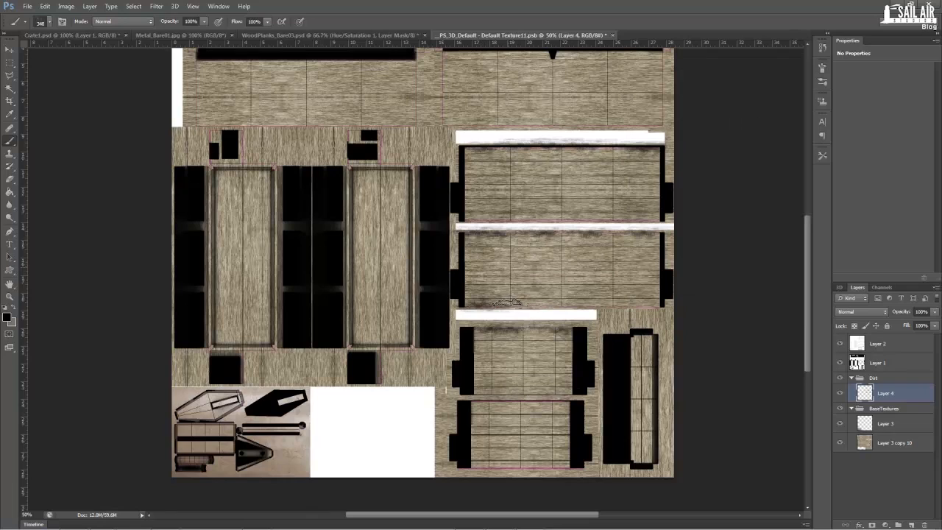
{"action": "left_click_drag", "start_coordinate": [512, 304], "coordinate": [652, 304]}
{"action": "left_click_drag", "start_coordinate": [480, 465], "coordinate": [569, 467]}
{"action": "scroll", "coordinate": [571, 359], "scroll_direction": "up", "scroll_amount": 3}
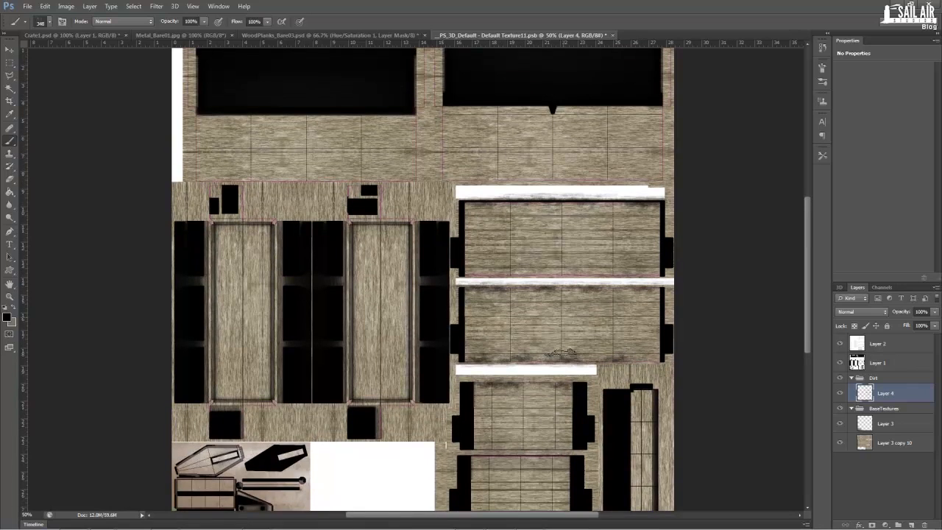
- Paint dirt along the lower edges of the two wide upper plank sections and the first stacked plank panel
{"action": "left_click_drag", "start_coordinate": [475, 212], "coordinate": [651, 211]}
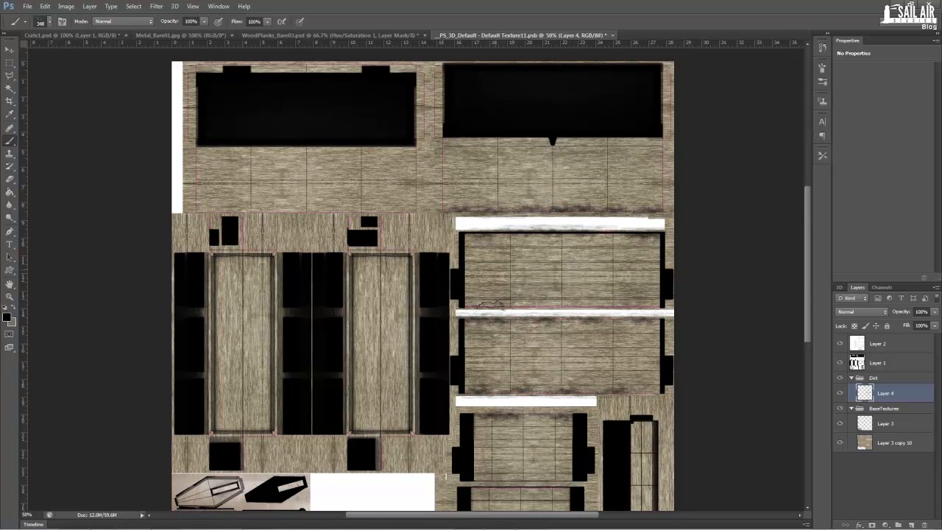
{"action": "left_click_drag", "start_coordinate": [463, 304], "coordinate": [665, 303]}
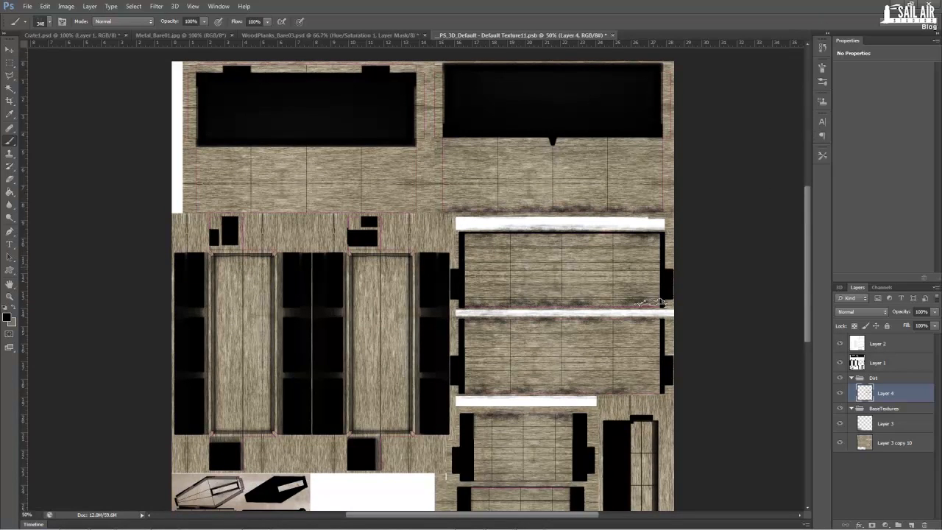
{"action": "left_click_drag", "start_coordinate": [190, 211], "coordinate": [441, 210]}
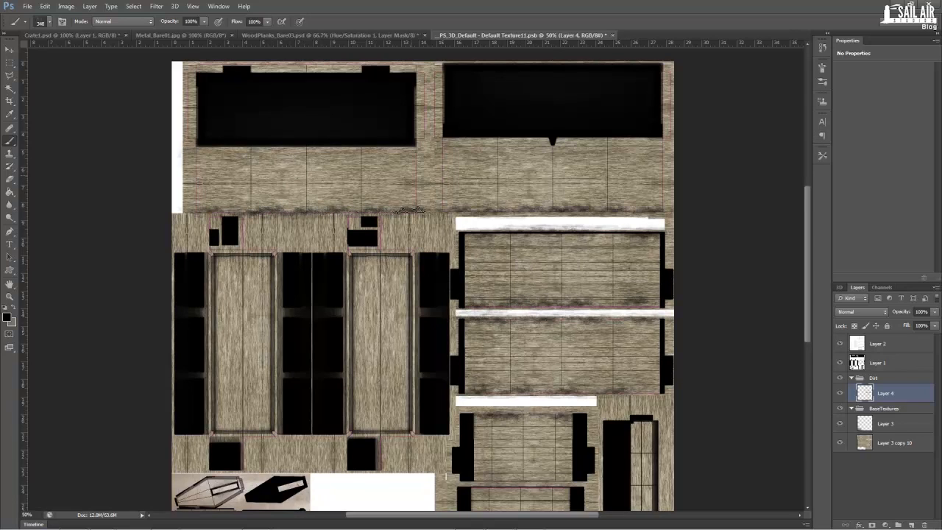
- Turn off Flip X for the brush tip and paint dirt on the planks directly beneath the two large black panels
{"action": "left_click", "coordinate": [820, 73]}
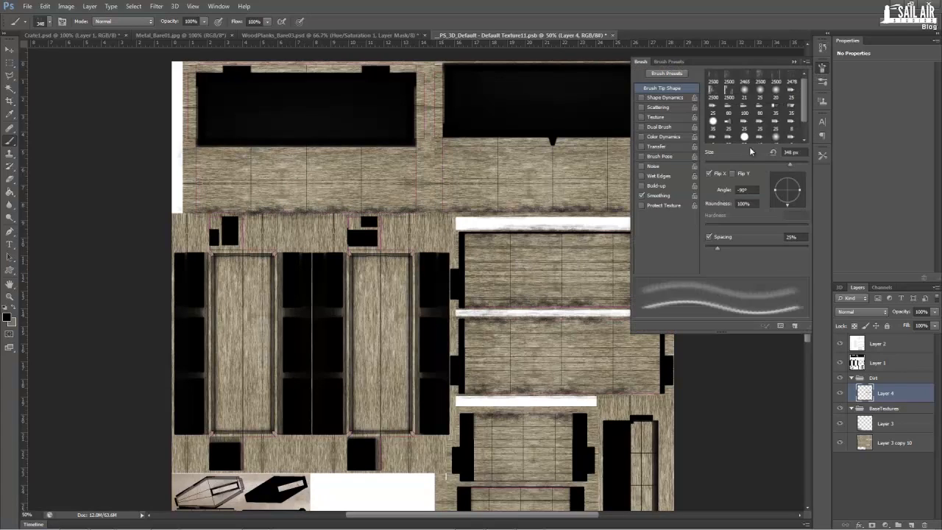
{"action": "left_click", "coordinate": [717, 175]}
{"action": "left_click_drag", "start_coordinate": [446, 136], "coordinate": [600, 139]}
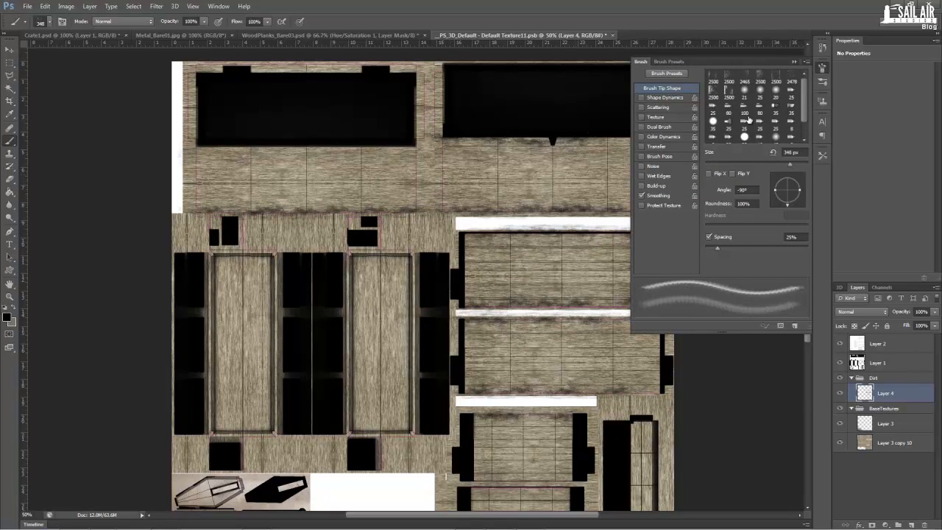
{"action": "left_click", "coordinate": [795, 62]}
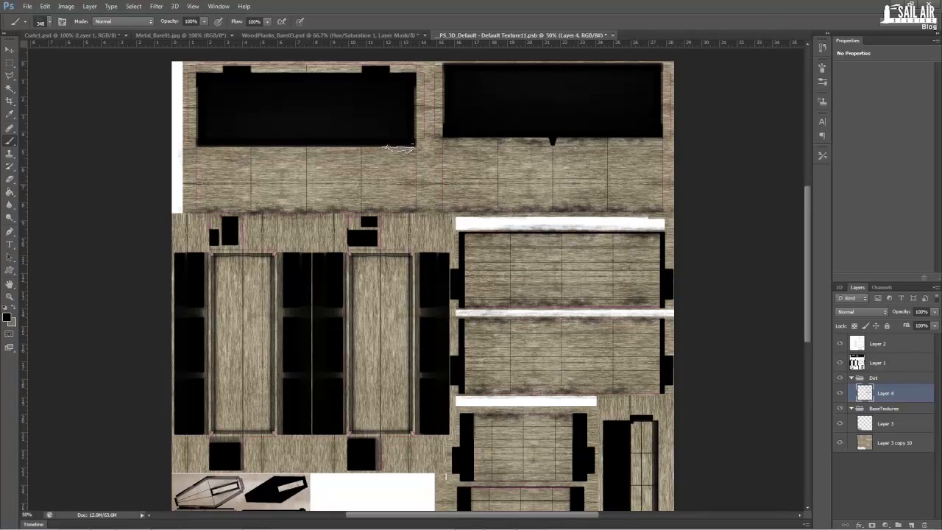
{"action": "mouse_move", "coordinate": [398, 148]}
{"action": "left_mouse_down"}
{"action": "mouse_move", "coordinate": [208, 148]}
{"action": "mouse_move", "coordinate": [351, 149]}
{"action": "left_mouse_up"}
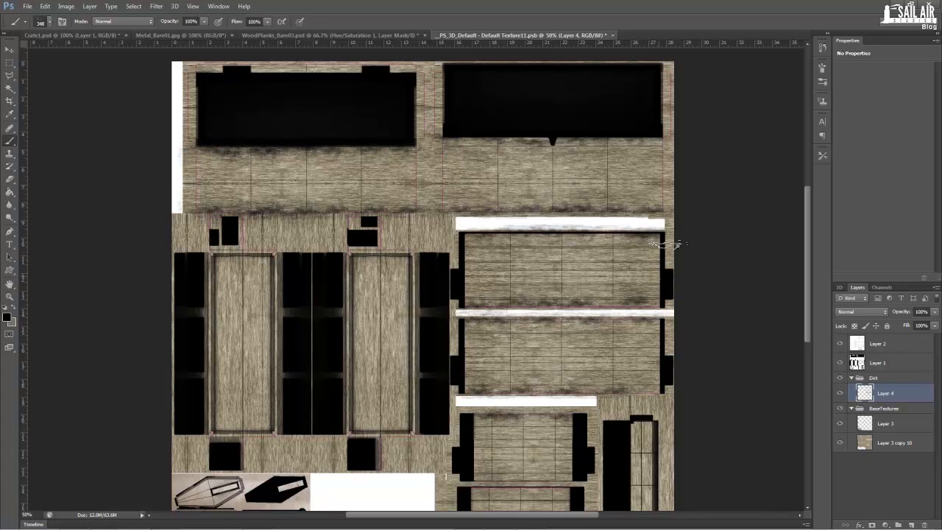
- Lower Layer 4's opacity to 44% while toggling the layer's visibility to compare the dirt
{"action": "left_click", "coordinate": [935, 312]}
{"action": "left_click_drag", "start_coordinate": [905, 326], "coordinate": [916, 325]}
{"action": "left_click", "coordinate": [843, 394]}
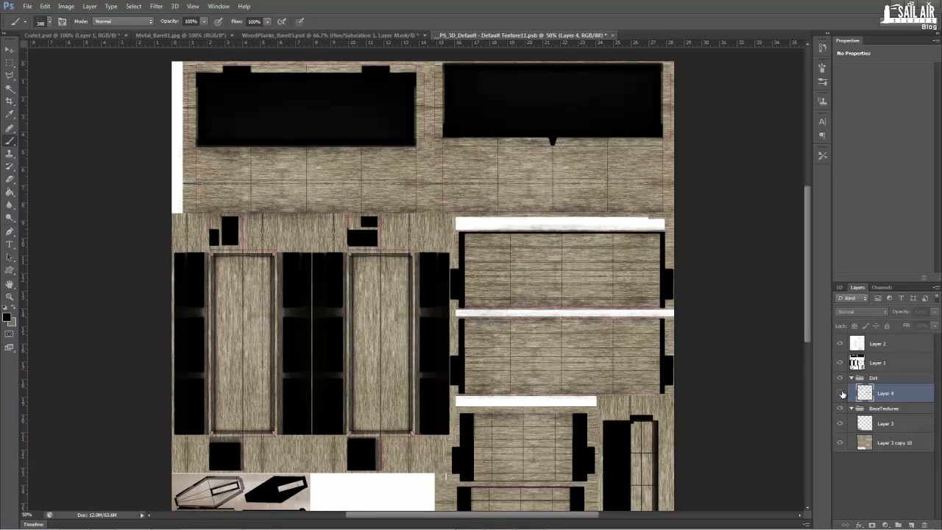
{"action": "left_click", "coordinate": [843, 394]}
{"action": "left_click", "coordinate": [843, 394]}
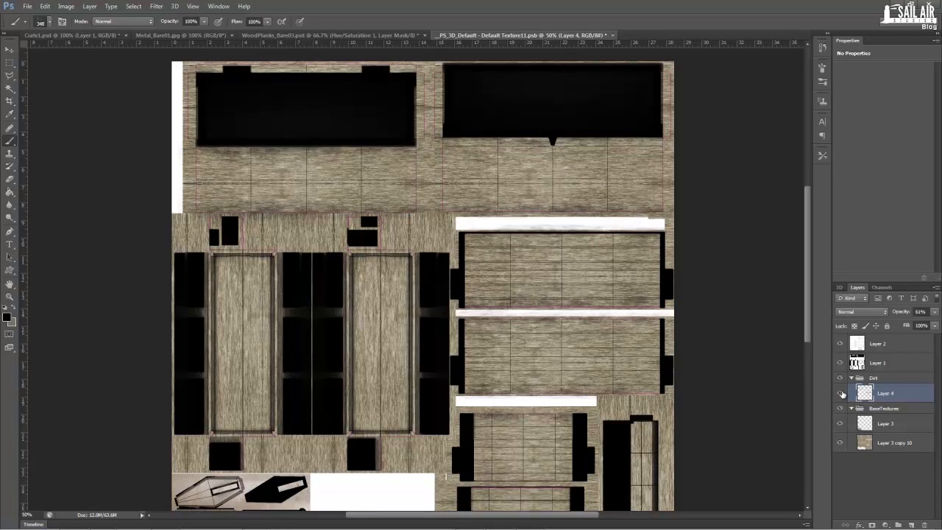
{"action": "left_click", "coordinate": [933, 312]}
{"action": "left_click_drag", "start_coordinate": [917, 326], "coordinate": [910, 328]}
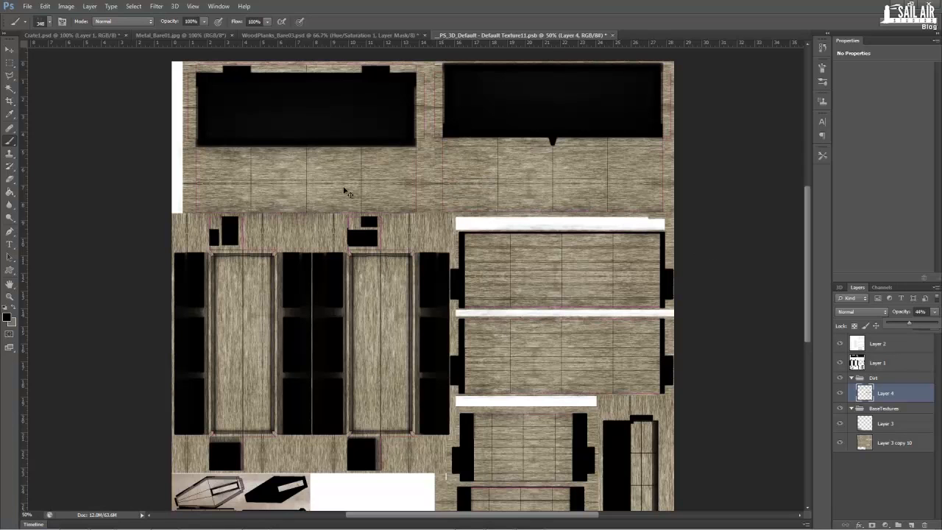
- Switch to the Crate1.psd document and orbit the 3D crate to examine the dirt on its lid and sides
{"action": "left_click", "coordinate": [44, 35]}
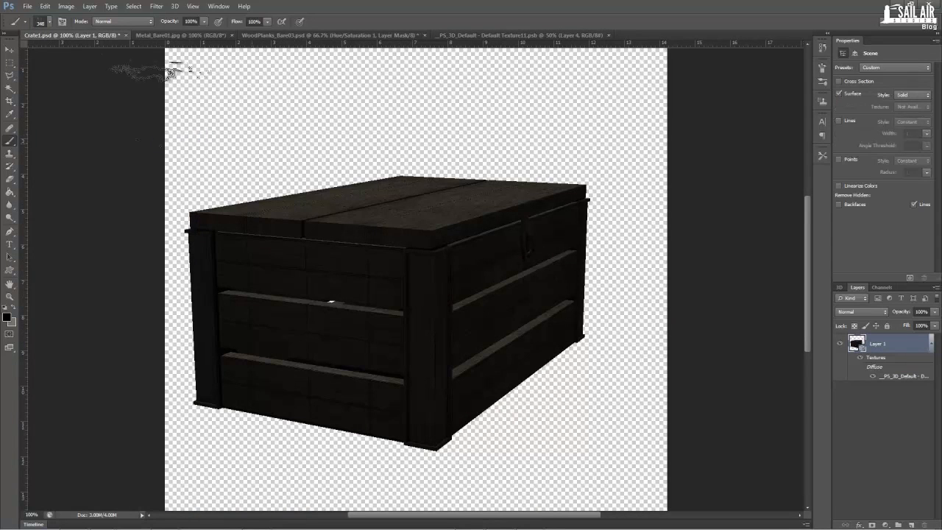
{"action": "left_click", "coordinate": [9, 49]}
{"action": "left_click_drag", "start_coordinate": [78, 56], "coordinate": [194, 336]}
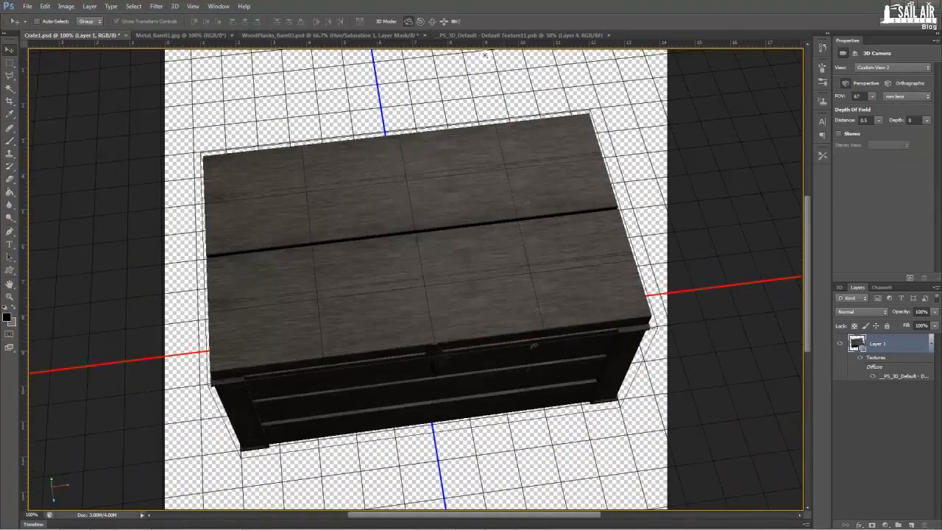
{"action": "left_click_drag", "start_coordinate": [535, 346], "coordinate": [424, 346]}
{"action": "left_click_drag", "start_coordinate": [435, 405], "coordinate": [450, 444]}
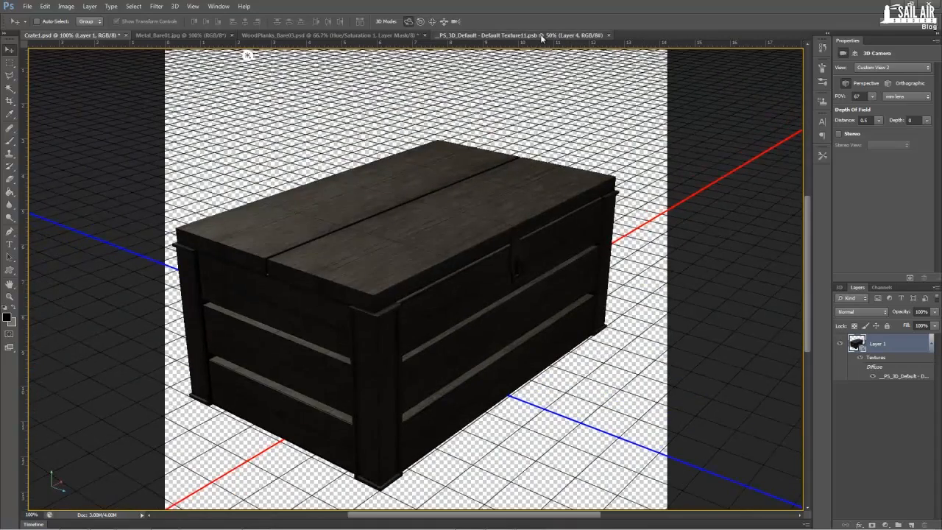
- Save the texture with a higher Layer 4 opacity and orbit the crate in Crate1.psd to check the stronger dirt
{"action": "left_click", "coordinate": [542, 36]}
{"action": "left_click", "coordinate": [936, 313]}
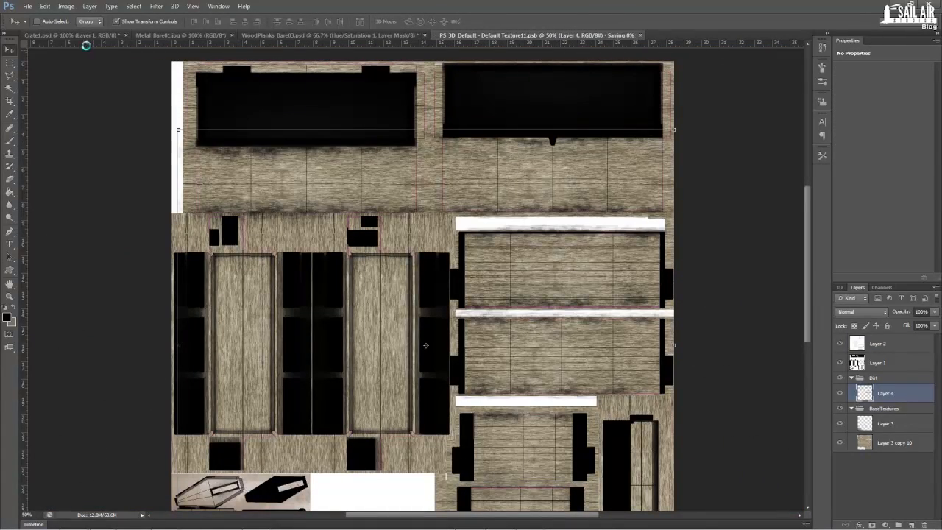
{"action": "left_click", "coordinate": [83, 35]}
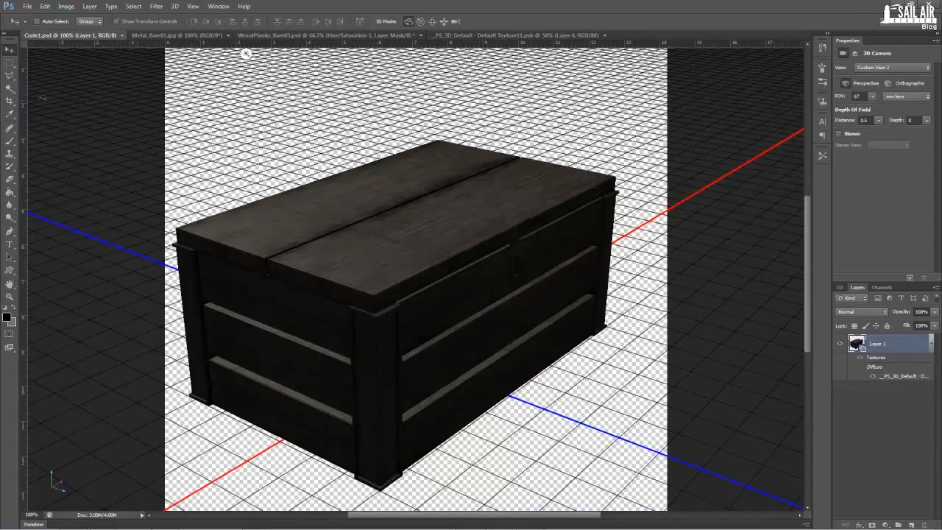
{"action": "left_click_drag", "start_coordinate": [92, 279], "coordinate": [177, 326]}
{"action": "left_click_drag", "start_coordinate": [620, 428], "coordinate": [497, 394]}
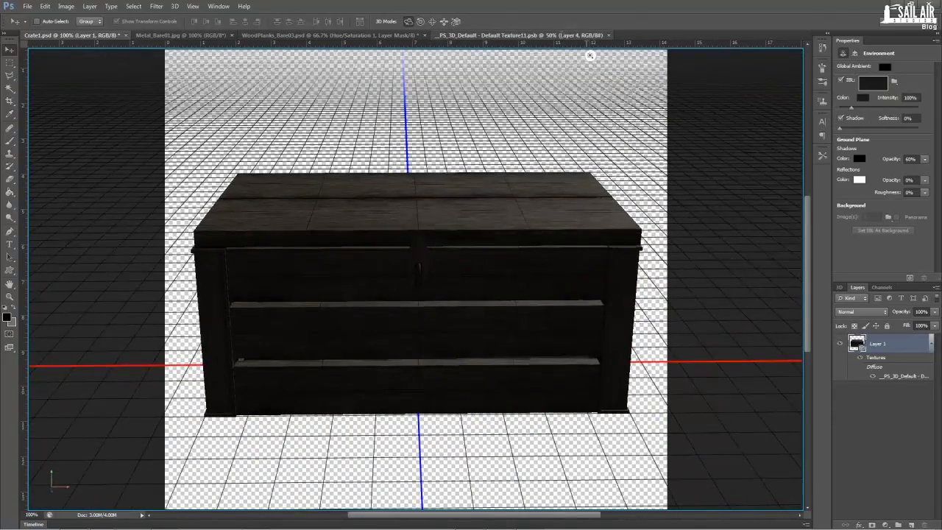
- Return to the texture document, set Layer 4's opacity to 48%, and save it
{"action": "left_click", "coordinate": [574, 36]}
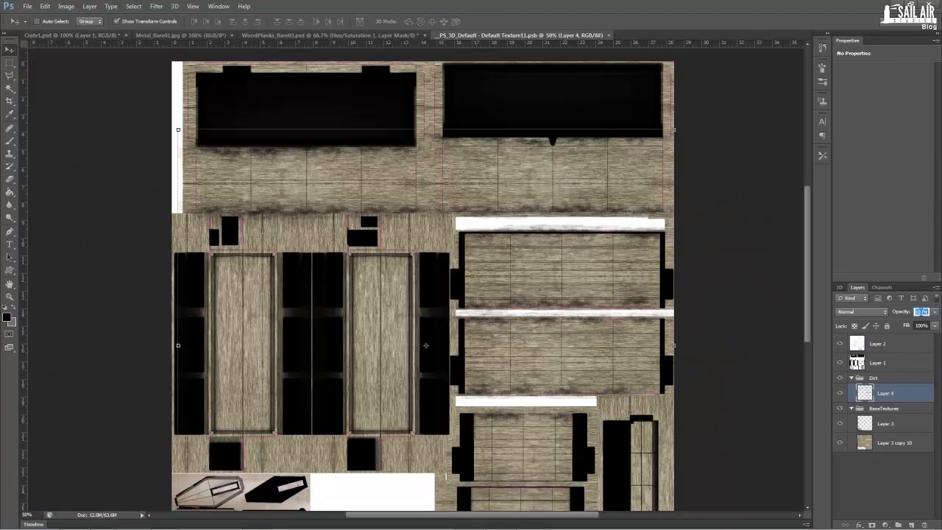
{"action": "type", "text": "48"}
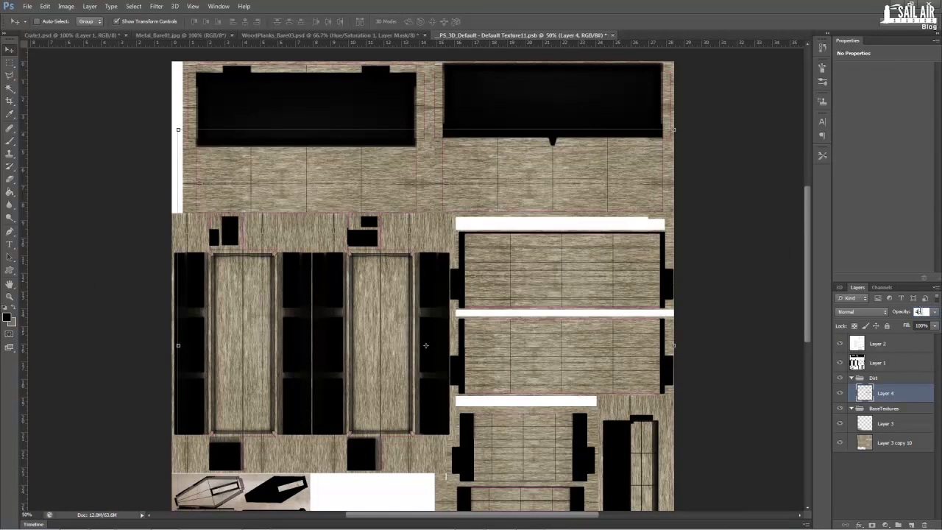
{"action": "key", "text": "ctrl+s"}
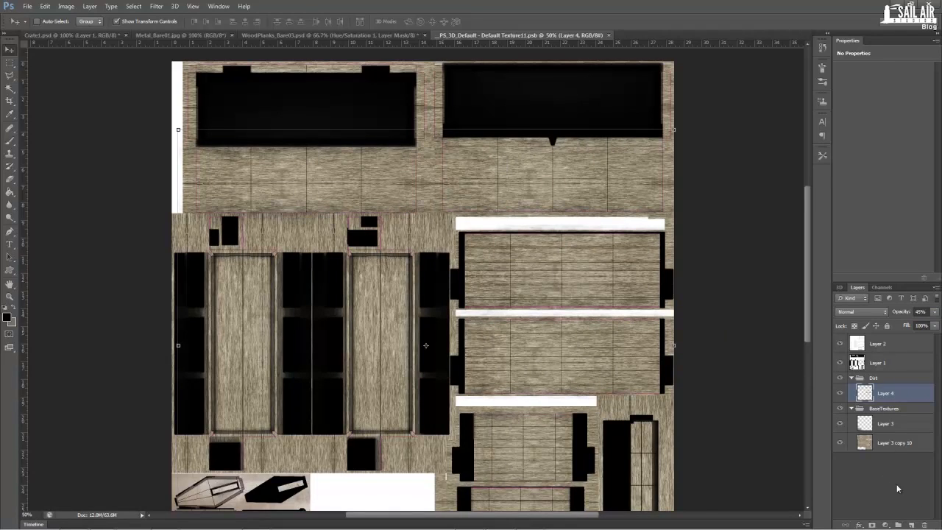
- Add a new layer above Layer 4 in the Dirt group and set the foreground color to white (ffffff)
{"action": "left_click", "coordinate": [911, 525]}
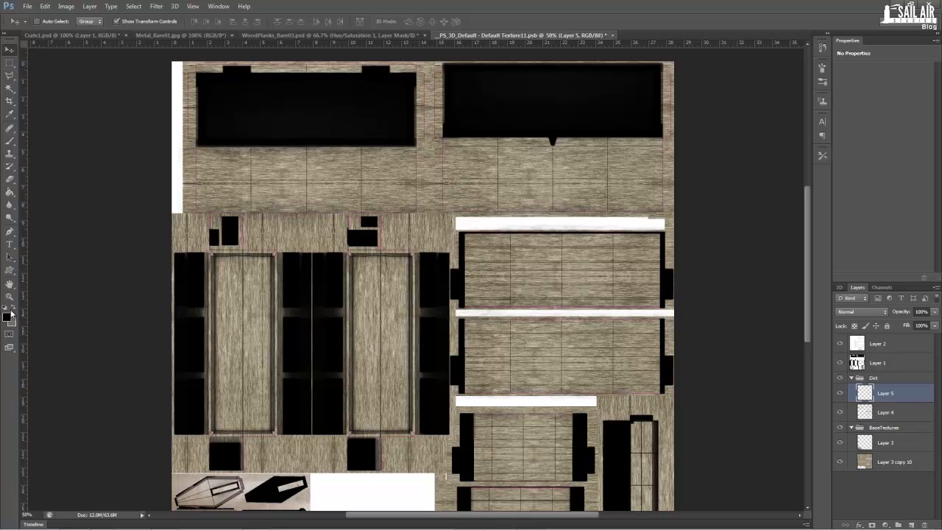
{"action": "left_click", "coordinate": [9, 315]}
{"action": "left_click_drag", "start_coordinate": [494, 401], "coordinate": [459, 274]}
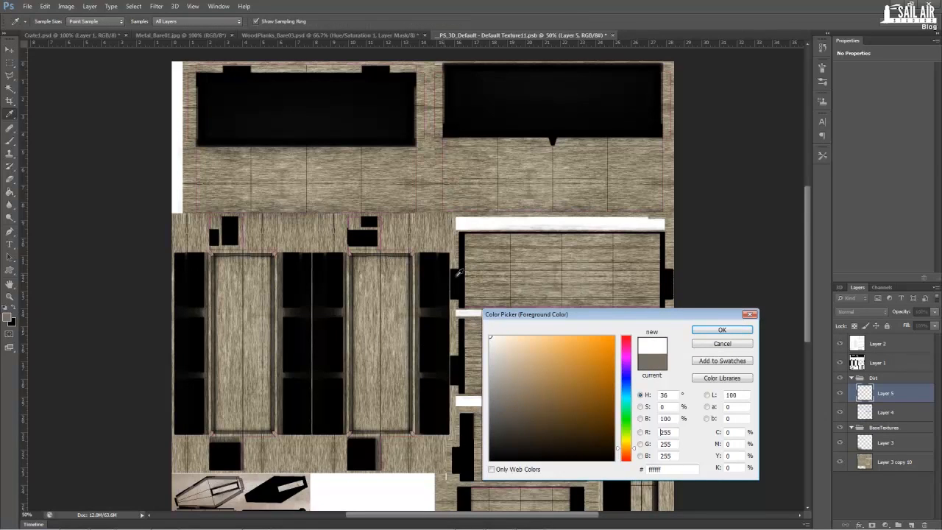
{"action": "left_click", "coordinate": [722, 332]}
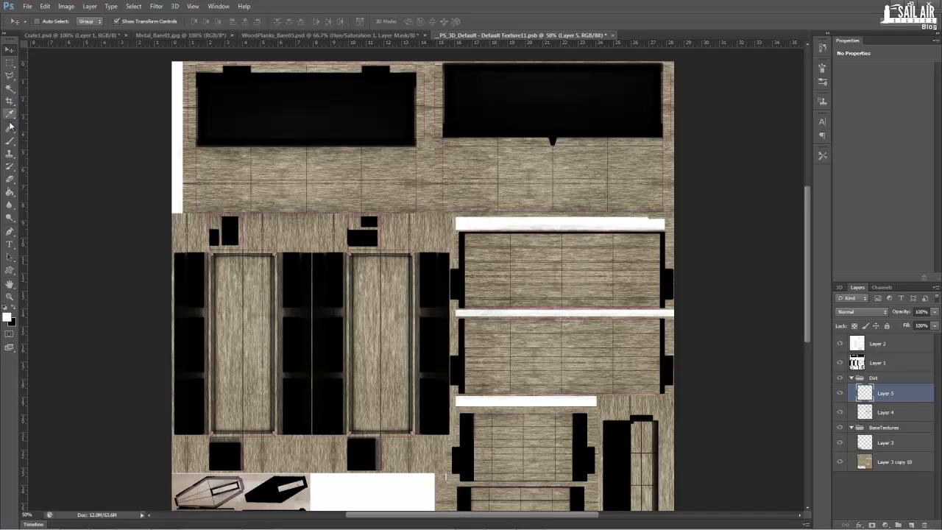
- Replace the current brushes with the Basic_Grunge_01 set and select its second brush at 1024 px
{"action": "key", "text": "b"}
{"action": "left_click", "coordinate": [50, 21]}
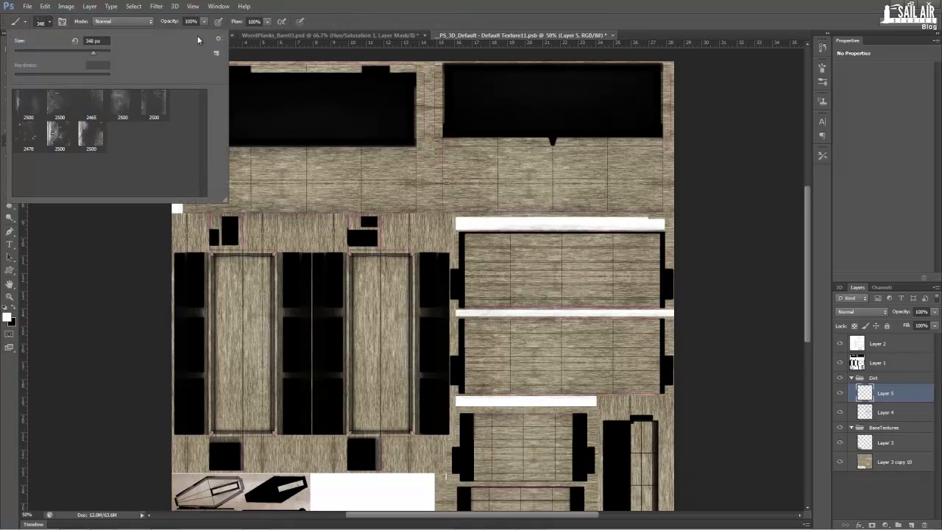
{"action": "left_click", "coordinate": [218, 37]}
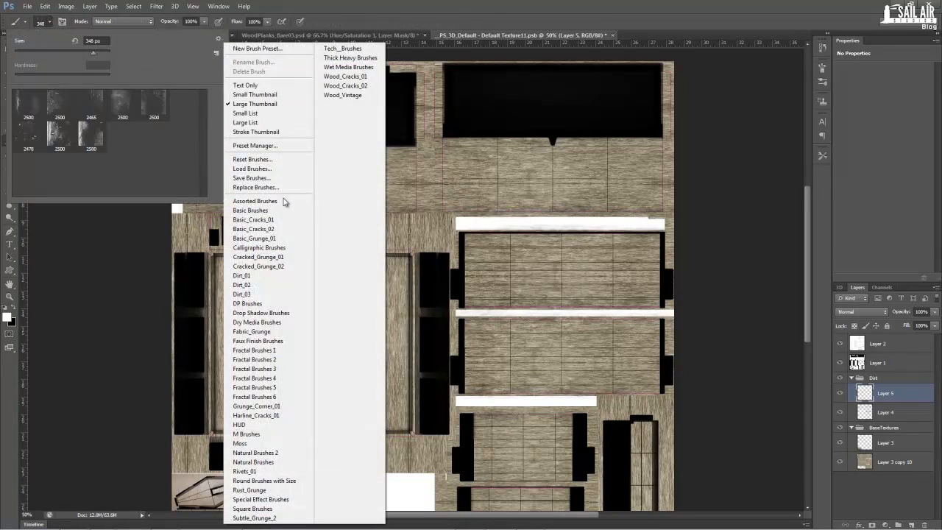
{"action": "left_click", "coordinate": [279, 238]}
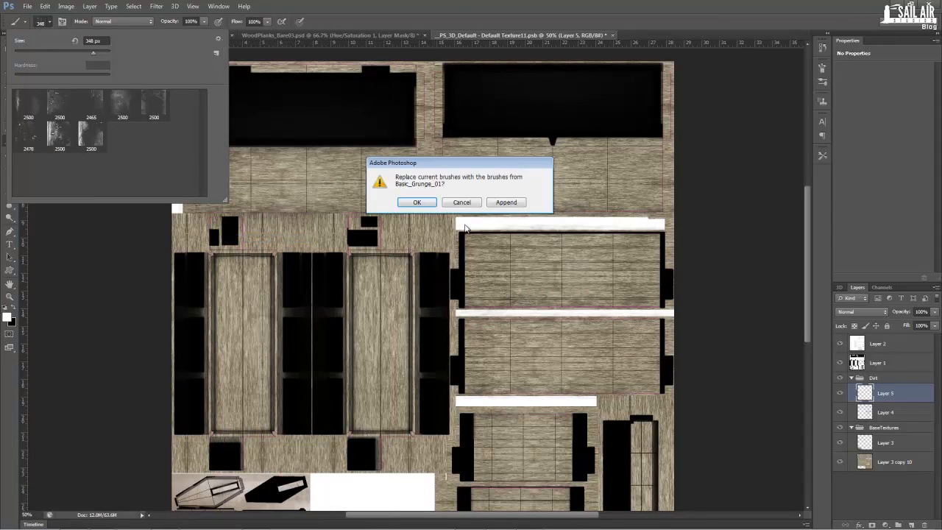
{"action": "left_click", "coordinate": [417, 202]}
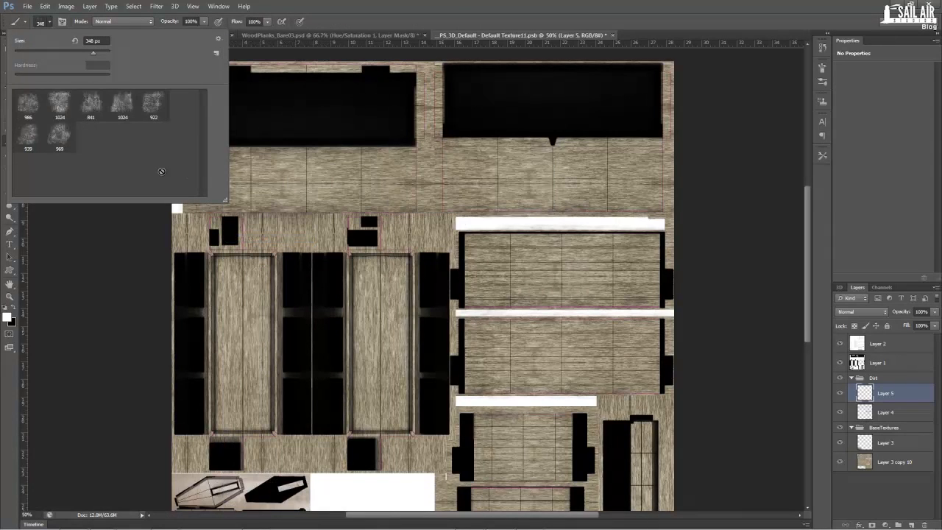
{"action": "left_click", "coordinate": [67, 109]}
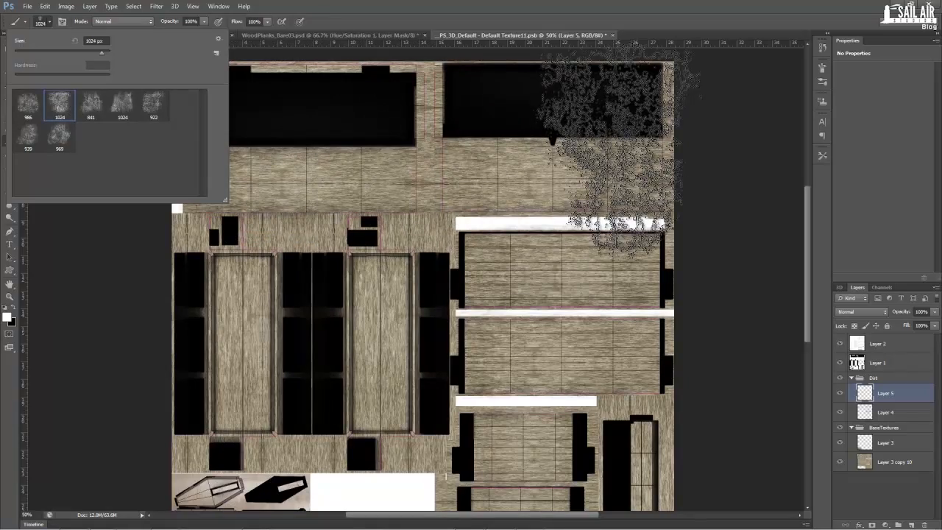
- Paint white grunge over all the wooden plank areas of the texture on Layer 5
{"action": "left_click", "coordinate": [614, 151]}
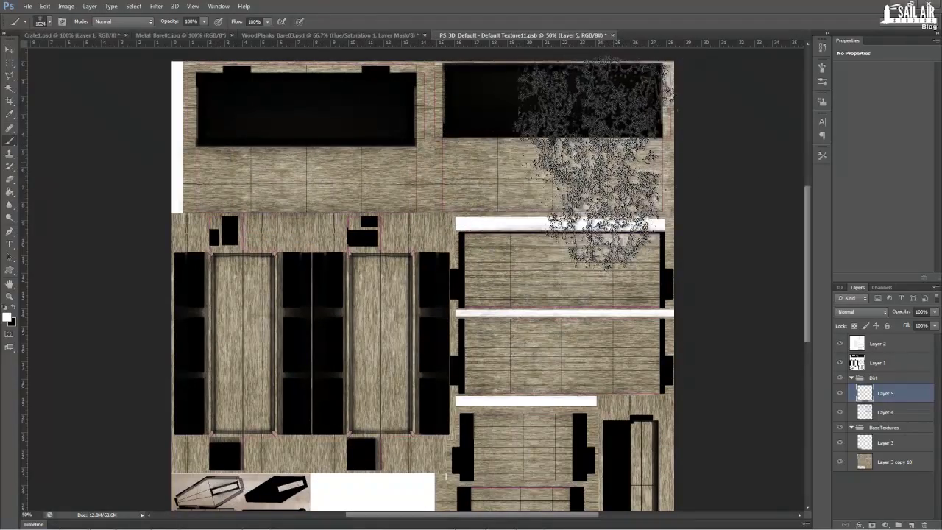
{"action": "left_click_drag", "start_coordinate": [594, 163], "coordinate": [500, 158]}
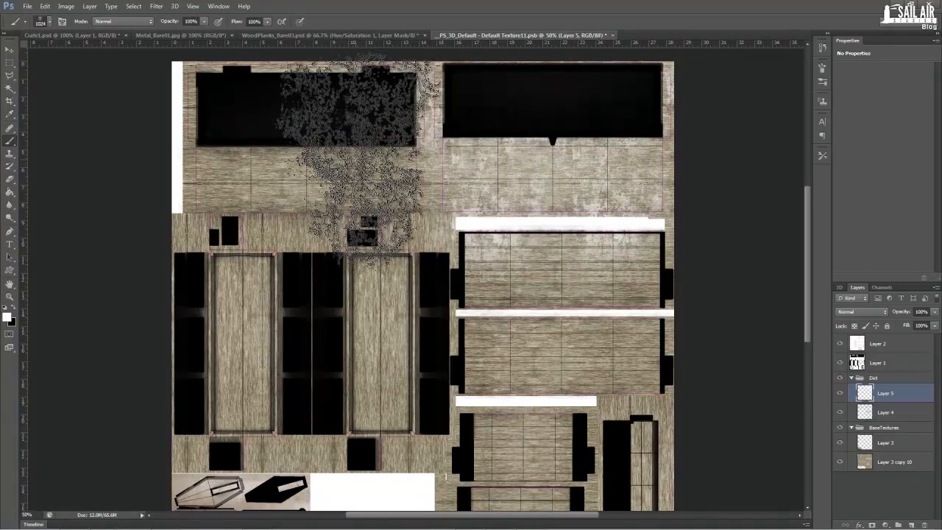
{"action": "left_click_drag", "start_coordinate": [361, 151], "coordinate": [228, 155]}
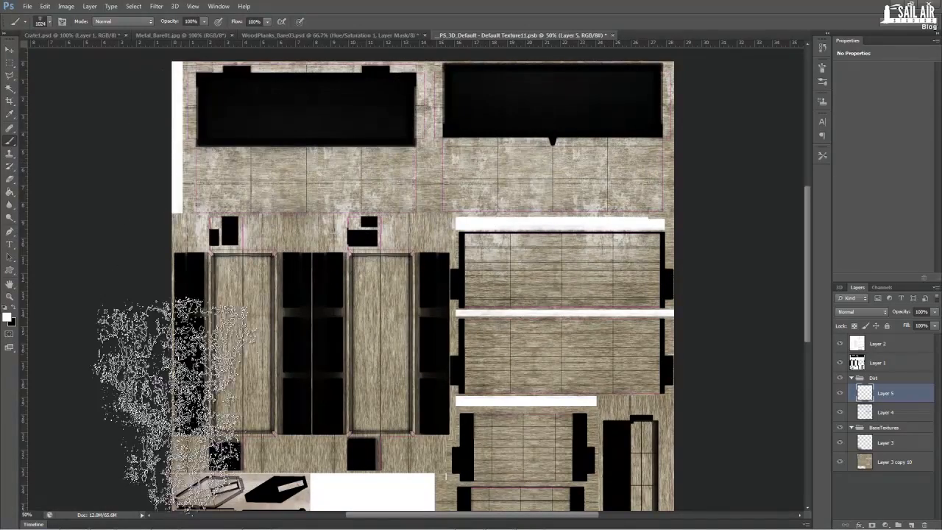
{"action": "scroll", "coordinate": [173, 403], "scroll_direction": "down", "scroll_amount": 3}
{"action": "left_click", "coordinate": [52, 21]}
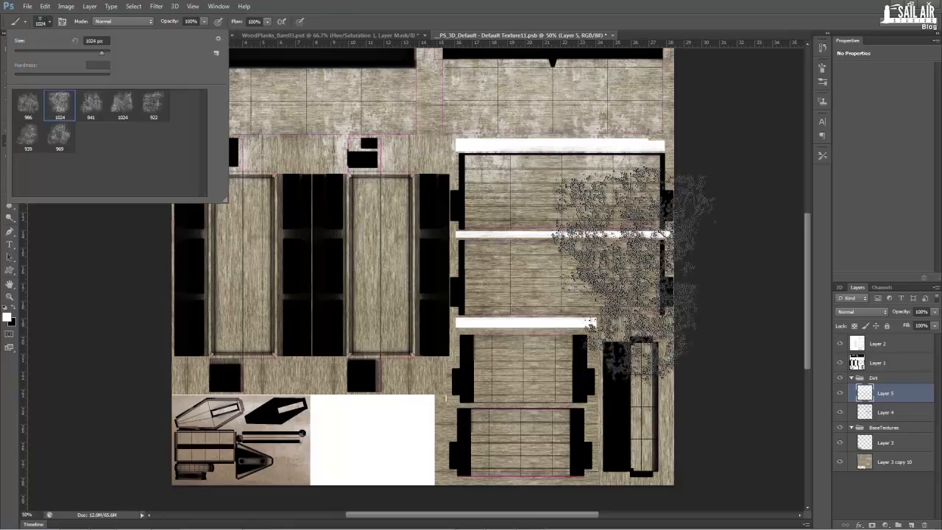
{"action": "left_click", "coordinate": [589, 309]}
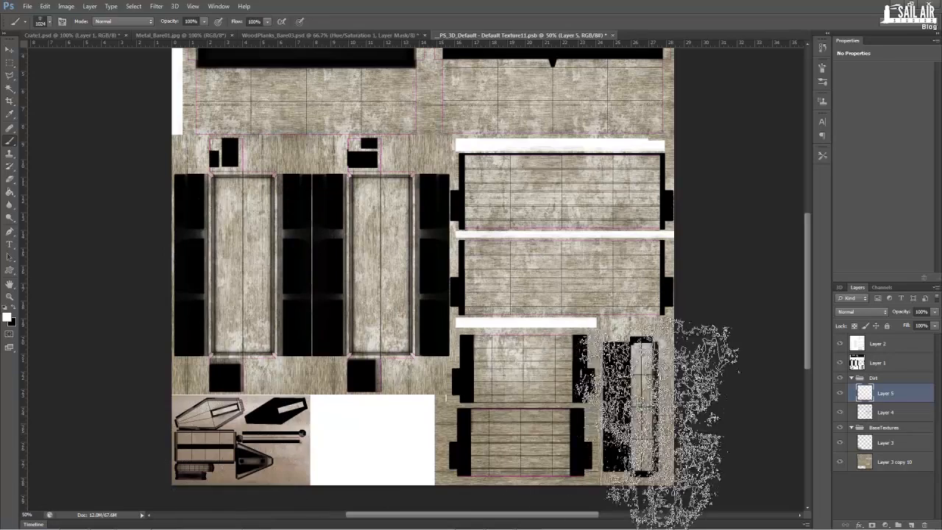
- Reduce Layer 5's opacity to 10%, toggling the layer's visibility to compare the grunge
{"action": "left_click", "coordinate": [934, 312]}
{"action": "left_click_drag", "start_coordinate": [900, 324], "coordinate": [891, 324]}
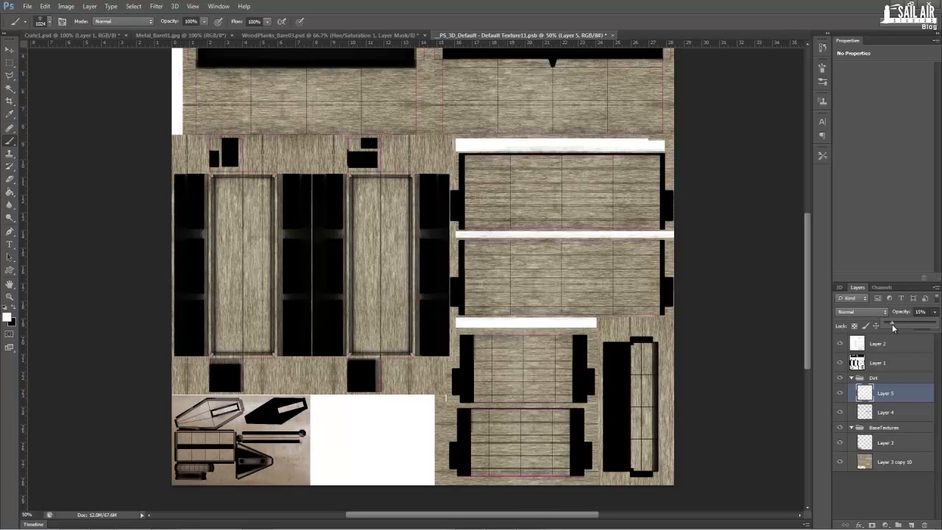
{"action": "left_click", "coordinate": [840, 394]}
{"action": "left_click", "coordinate": [840, 395]}
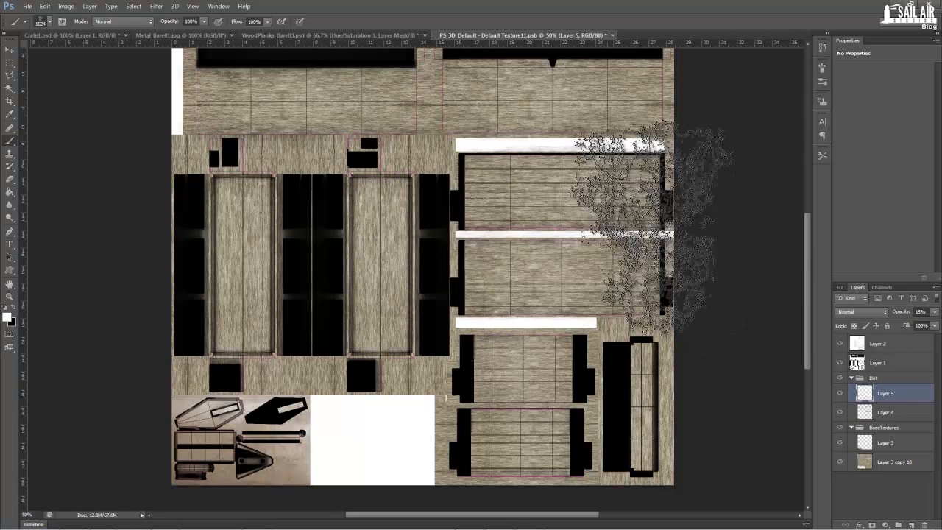
{"action": "left_click", "coordinate": [936, 312]}
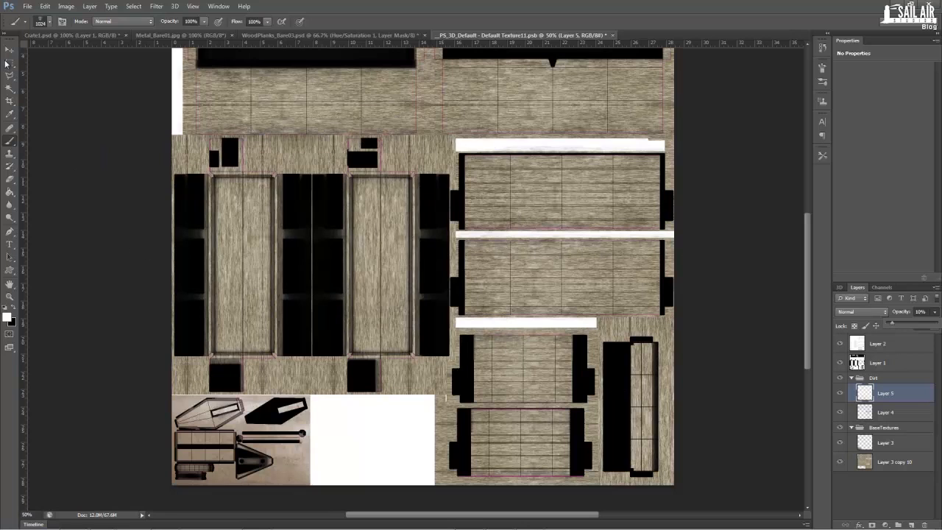
- Collapse and hide the Dirt group, and select Layer 3 copy 10 in the BaseTextures group
{"action": "key", "text": "m"}
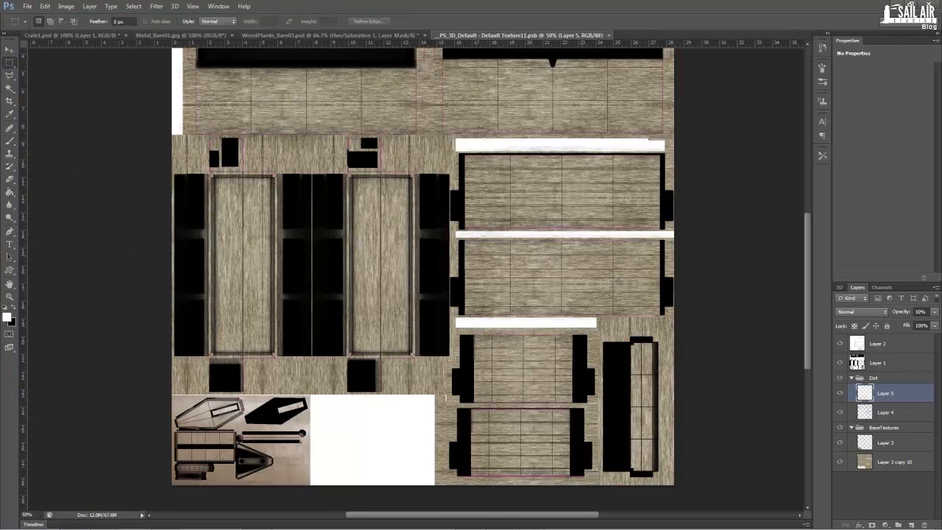
{"action": "left_click", "coordinate": [852, 378]}
{"action": "left_click", "coordinate": [891, 426]}
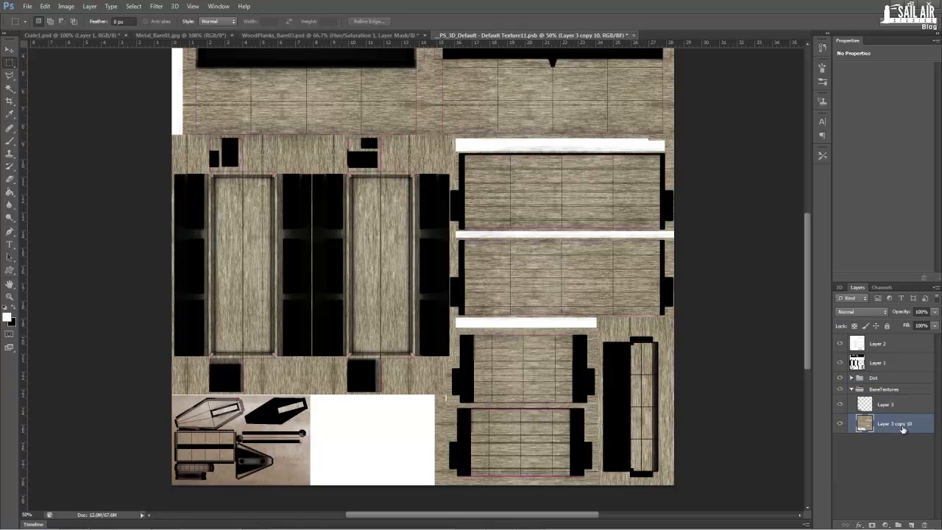
{"action": "scroll", "coordinate": [419, 280], "scroll_direction": "up", "scroll_amount": 3}
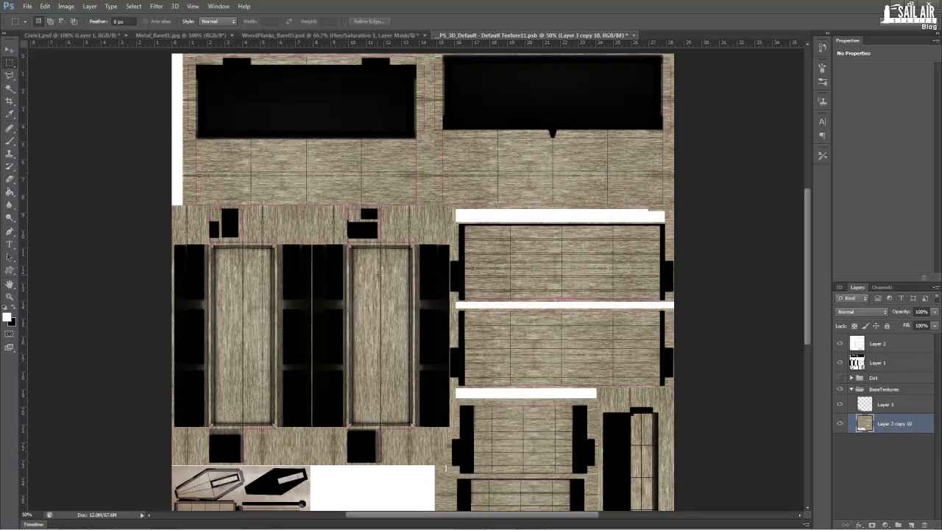
- Set up the Dodge tool with the Highlights range and 25% exposure, undoing the trial stroke on the upper planks
{"action": "left_click", "coordinate": [9, 217]}
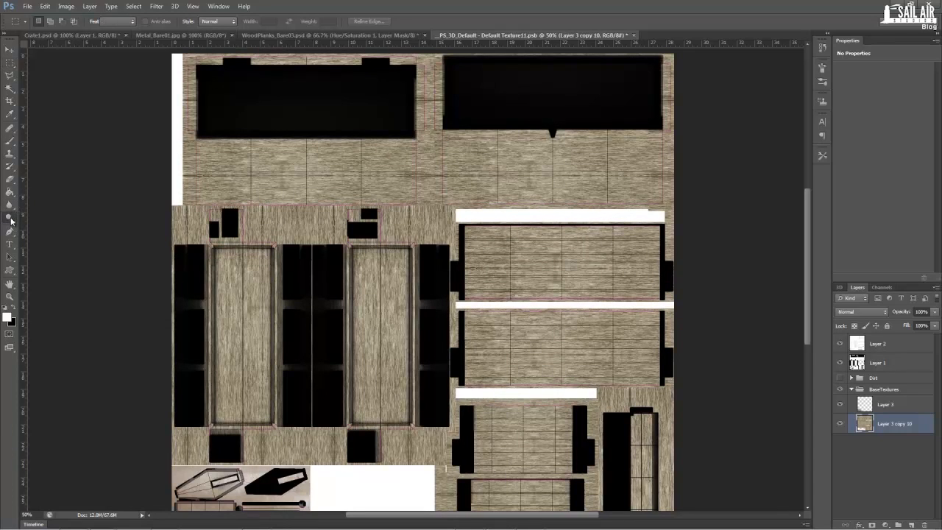
{"action": "right_click", "coordinate": [10, 217]}
{"action": "left_click", "coordinate": [51, 216]}
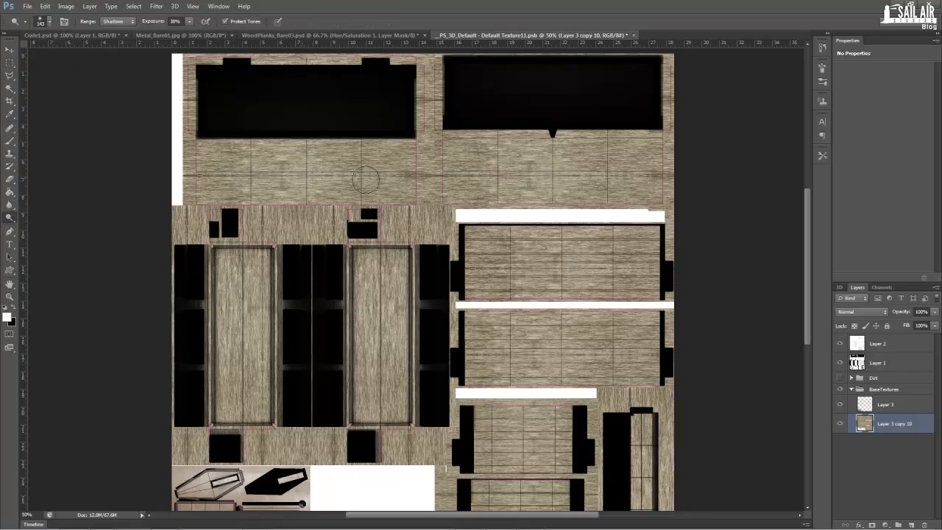
{"action": "left_click", "coordinate": [115, 21]}
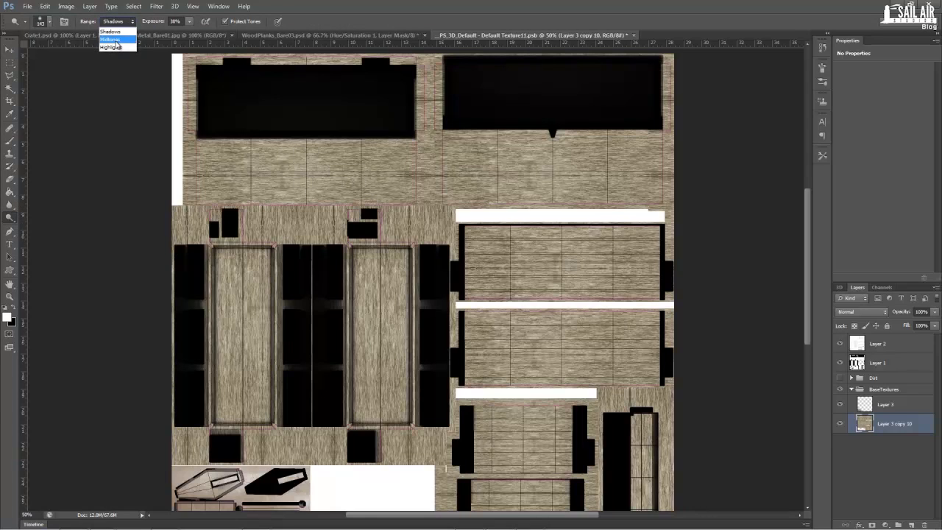
{"action": "left_click", "coordinate": [125, 46]}
{"action": "left_click", "coordinate": [175, 21]}
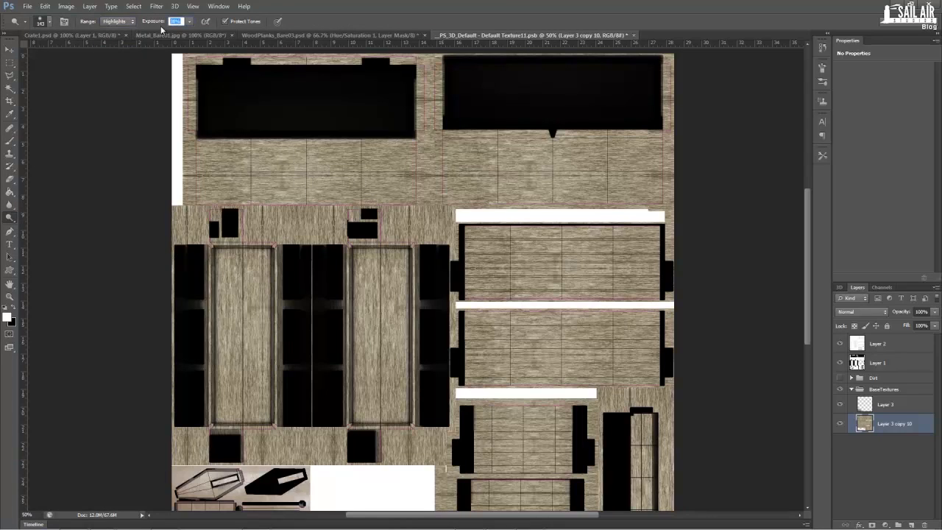
{"action": "key", "text": "Return"}
{"action": "left_click_drag", "start_coordinate": [184, 190], "coordinate": [510, 209]}
{"action": "key", "text": "ctrl+z"}
{"action": "left_click", "coordinate": [189, 21]}
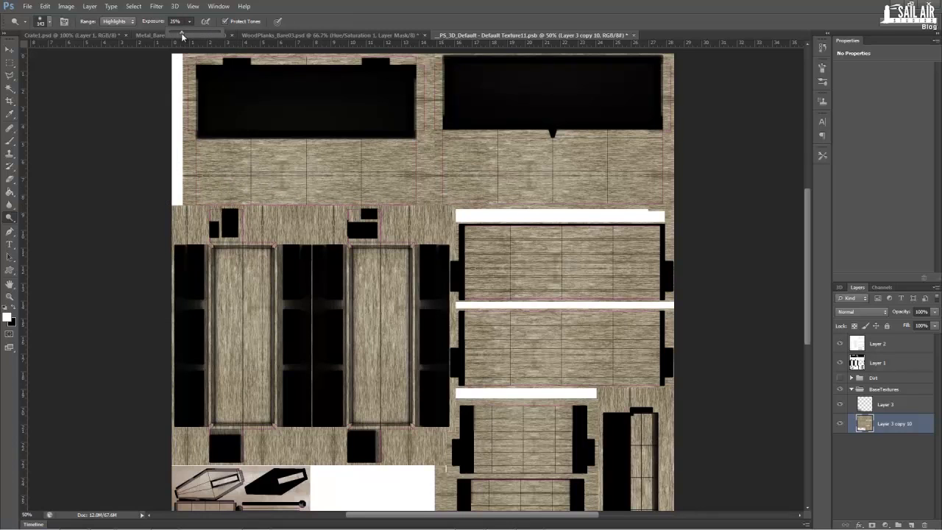
- Dodge soft highlights into the two upper lid plank panels on Layer 3 copy 10, undoing strokes that look too strong
{"action": "left_click_drag", "start_coordinate": [193, 145], "coordinate": [323, 143]}
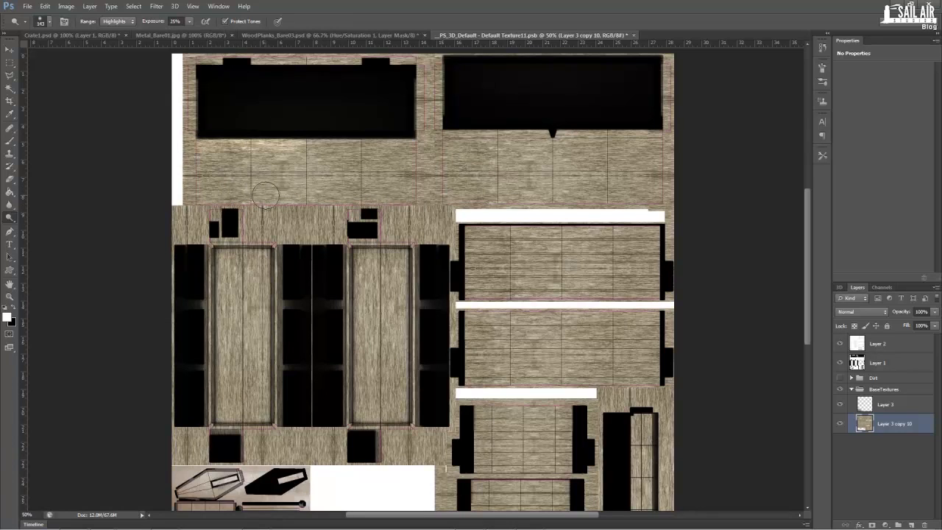
{"action": "left_click_drag", "start_coordinate": [257, 197], "coordinate": [386, 190]}
{"action": "key", "text": "ctrl+z"}
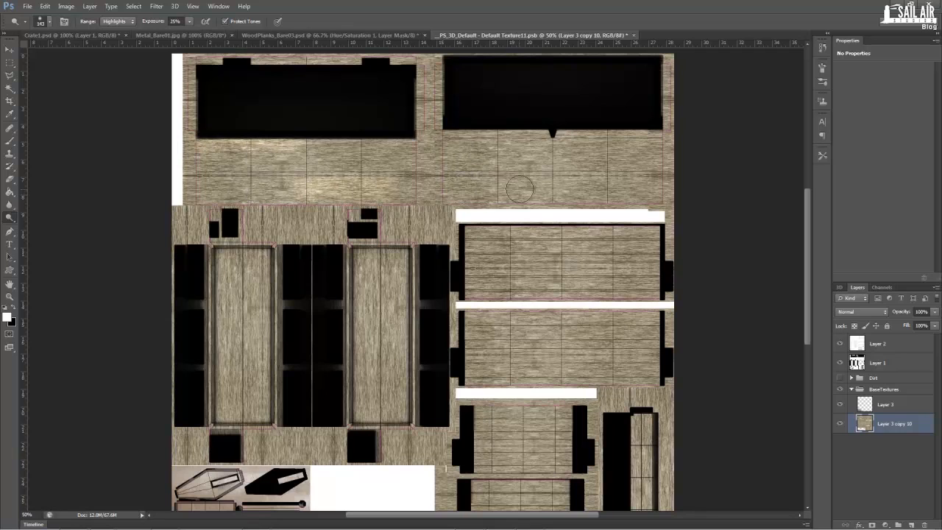
{"action": "key", "text": "ctrl+z"}
{"action": "left_click_drag", "start_coordinate": [317, 198], "coordinate": [471, 199]}
{"action": "key", "text": "ctrl+z"}
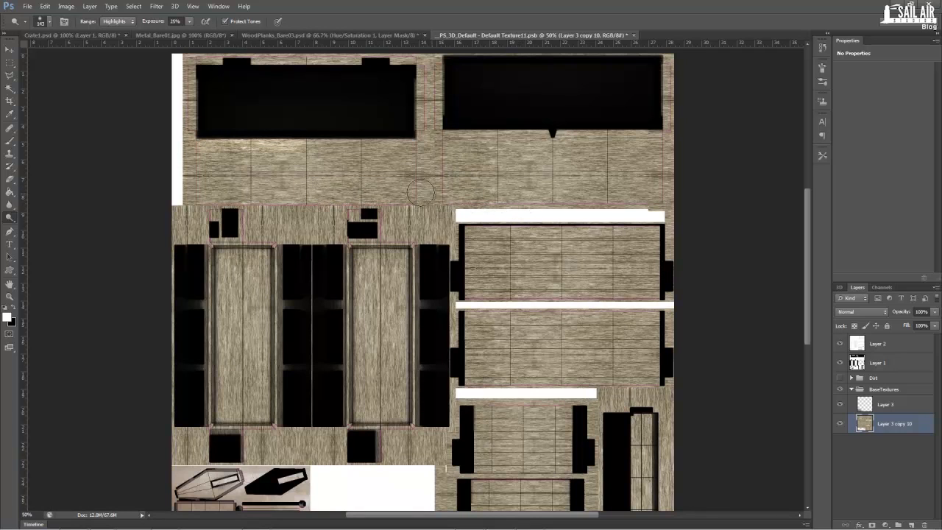
{"action": "left_click_drag", "start_coordinate": [601, 159], "coordinate": [505, 158]}
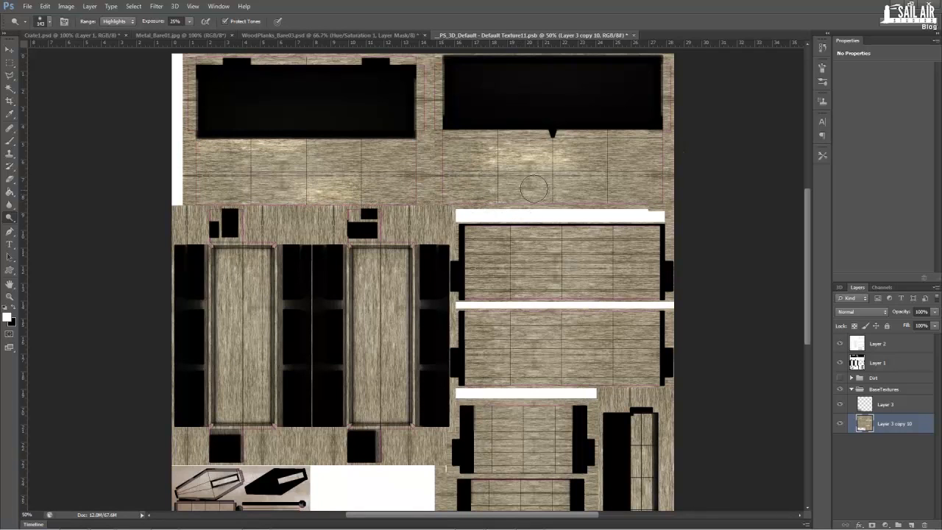
{"action": "left_click_drag", "start_coordinate": [546, 186], "coordinate": [600, 179]}
- Dodge highlights along the two long horizontal plank panels below the lid, undoing and repainting the unwanted strokes
{"action": "left_click_drag", "start_coordinate": [483, 238], "coordinate": [646, 249]}
{"action": "mouse_move", "coordinate": [546, 276]}
{"action": "left_mouse_down"}
{"action": "mouse_move", "coordinate": [589, 277]}
{"action": "mouse_move", "coordinate": [654, 253]}
{"action": "left_mouse_up"}
{"action": "key", "text": "ctrl+z"}
{"action": "key", "text": "ctrl+alt+z"}
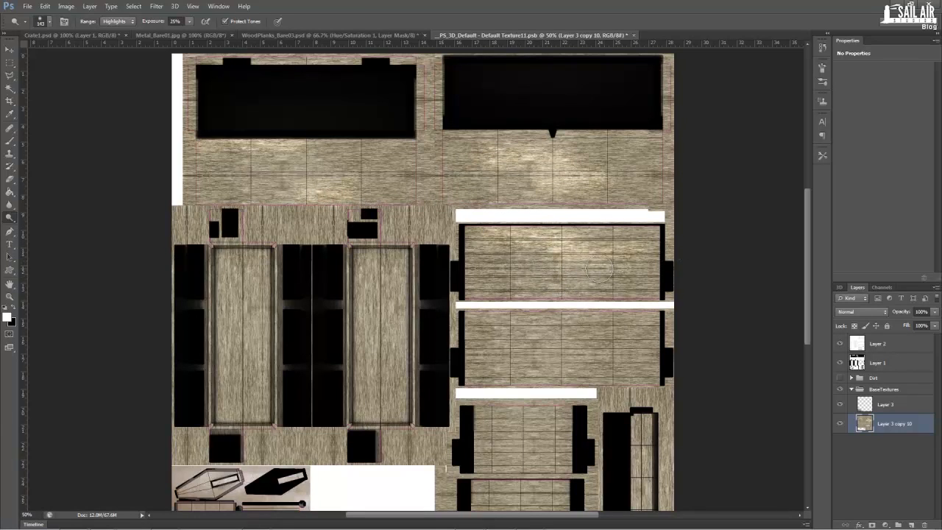
{"action": "left_click_drag", "start_coordinate": [500, 272], "coordinate": [571, 272]}
{"action": "scroll", "coordinate": [549, 315], "scroll_direction": "down", "scroll_amount": 1}
{"action": "left_click_drag", "start_coordinate": [505, 307], "coordinate": [650, 323]}
- Dodge highlights into the two small plank panels, the narrow vertical strip and both tall framed plank panels
{"action": "scroll", "coordinate": [571, 350], "scroll_direction": "down", "scroll_amount": 1}
{"action": "left_click_drag", "start_coordinate": [498, 380], "coordinate": [549, 384]}
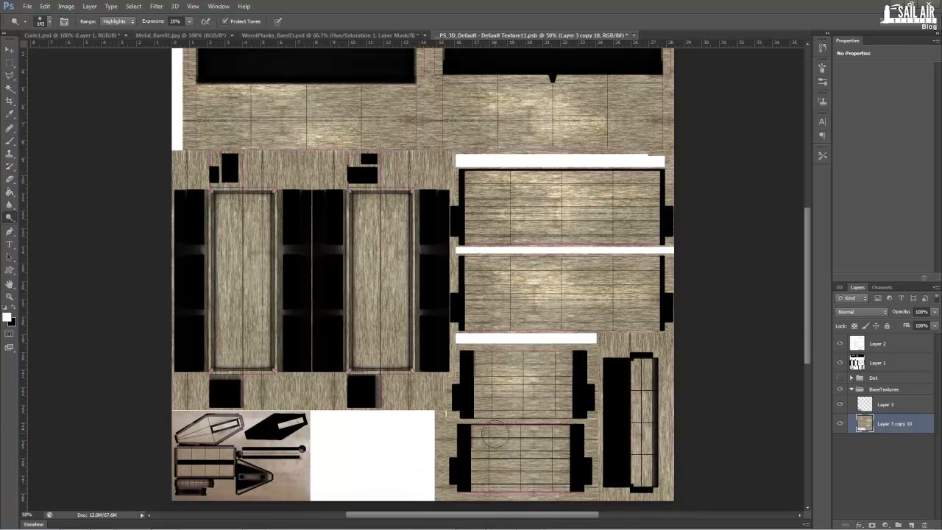
{"action": "mouse_move", "coordinate": [496, 435]}
{"action": "left_mouse_down"}
{"action": "mouse_move", "coordinate": [537, 438]}
{"action": "mouse_move", "coordinate": [502, 454]}
{"action": "mouse_move", "coordinate": [502, 469]}
{"action": "mouse_move", "coordinate": [549, 472]}
{"action": "left_mouse_up"}
{"action": "left_click_drag", "start_coordinate": [638, 426], "coordinate": [642, 439]}
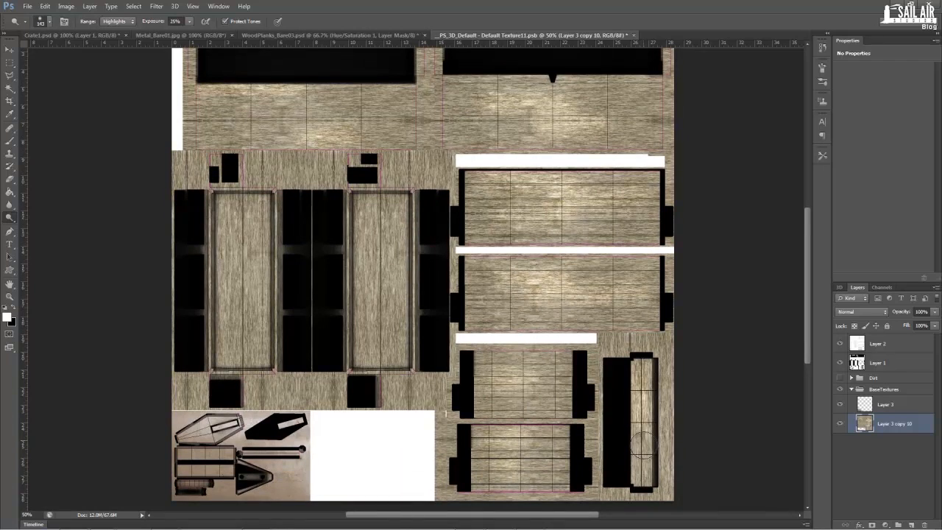
{"action": "left_click_drag", "start_coordinate": [368, 227], "coordinate": [372, 284]}
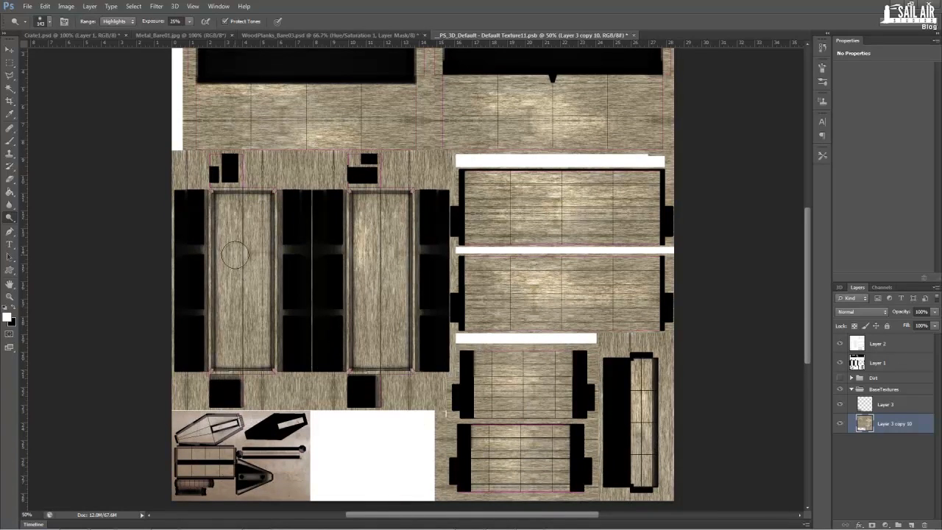
{"action": "left_click_drag", "start_coordinate": [235, 255], "coordinate": [220, 318]}
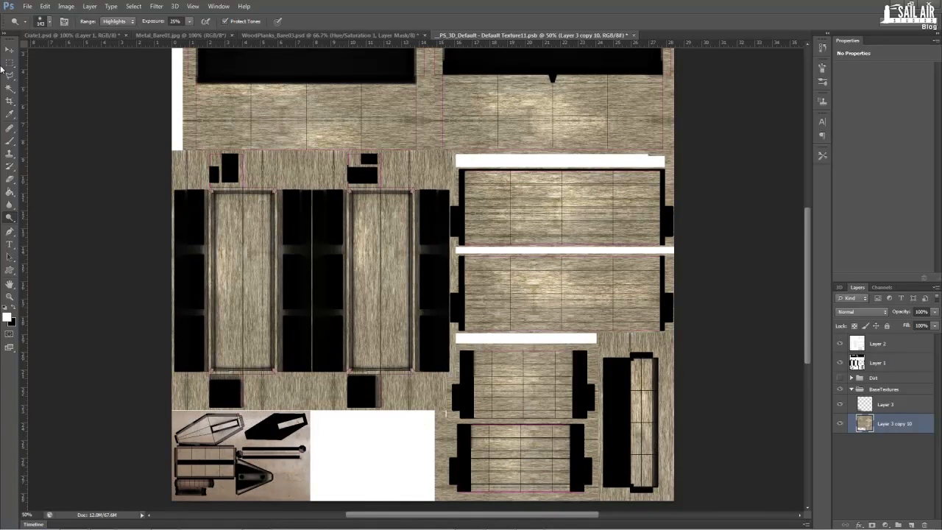
- Collapse the BaseTextures group, save the texture, and orbit the crate in Crate1.psd to inspect its lid
{"action": "left_click", "coordinate": [9, 63]}
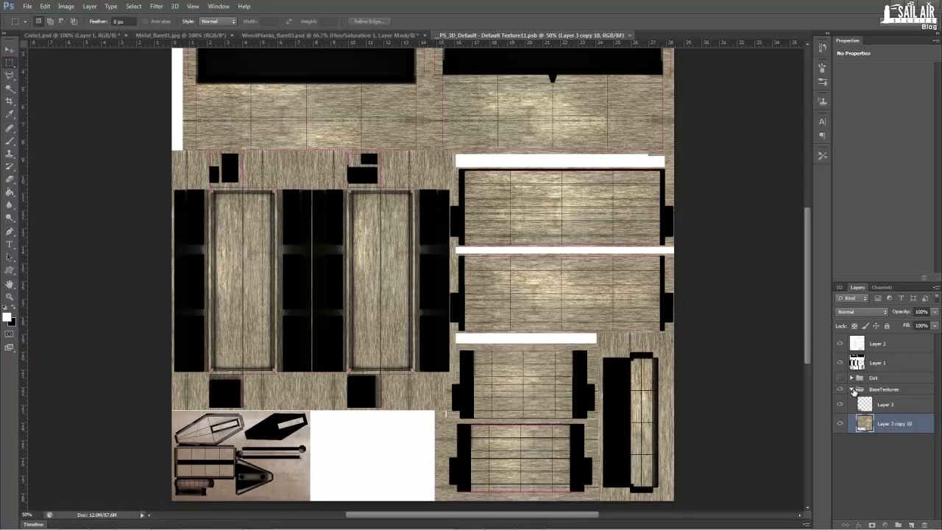
{"action": "left_click", "coordinate": [853, 390]}
{"action": "key", "text": "ctrl+s"}
{"action": "left_click", "coordinate": [70, 34]}
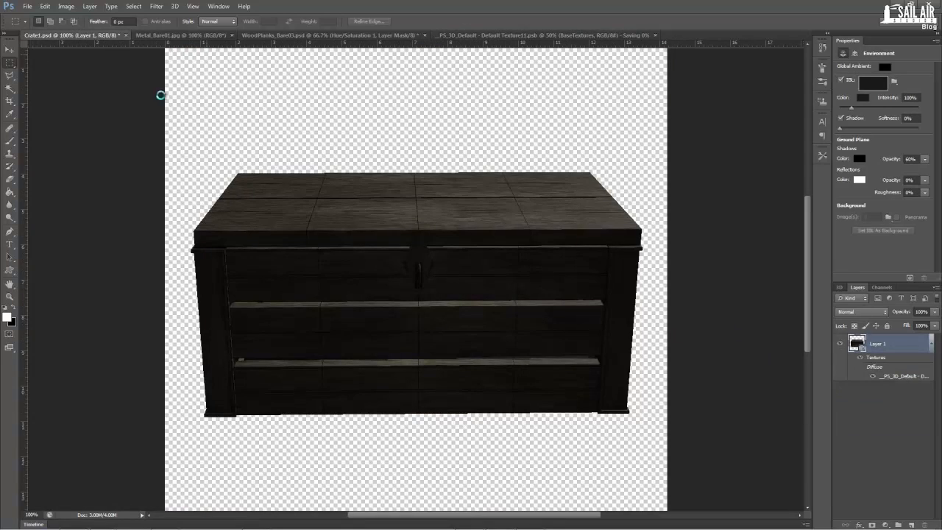
{"action": "left_click", "coordinate": [9, 50]}
{"action": "left_click_drag", "start_coordinate": [353, 85], "coordinate": [251, 123]}
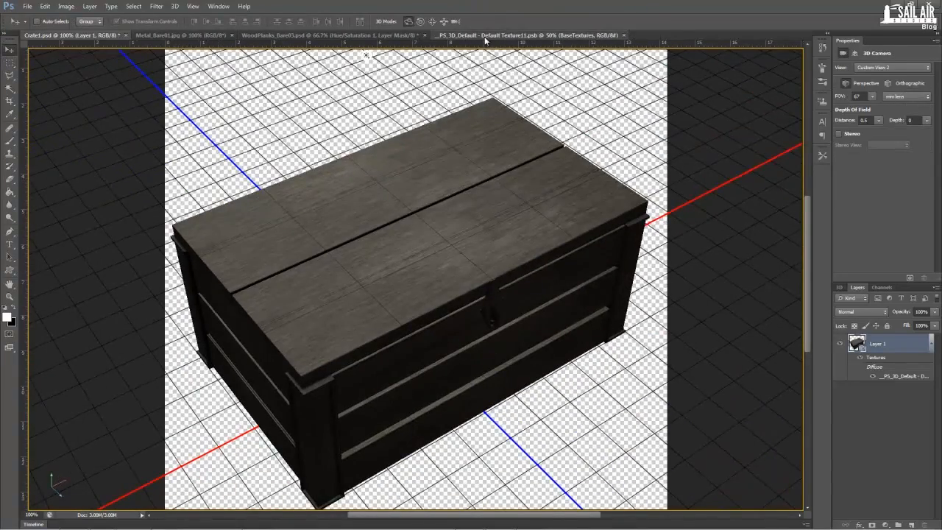
- Make the Dirt group visible again in the texture document and return to Crate1.psd
{"action": "left_click", "coordinate": [485, 35]}
{"action": "left_click", "coordinate": [10, 63]}
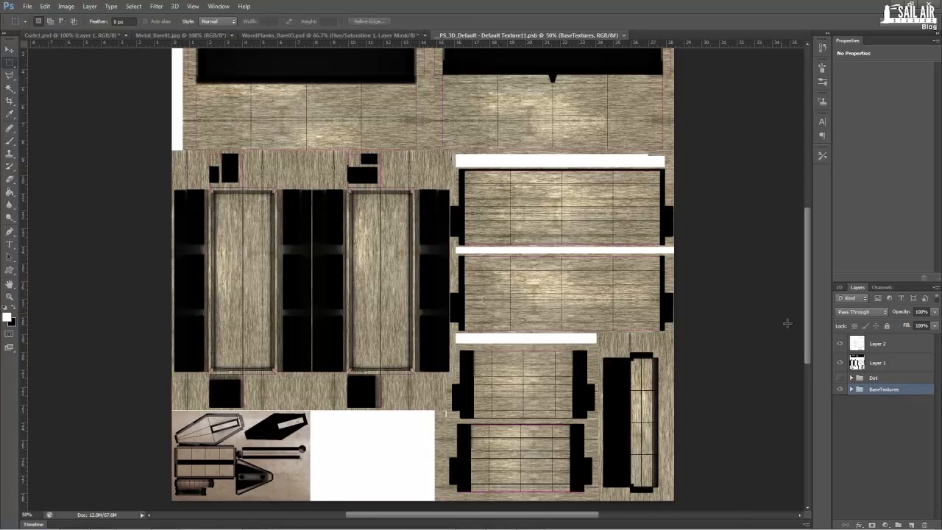
{"action": "left_click", "coordinate": [840, 378]}
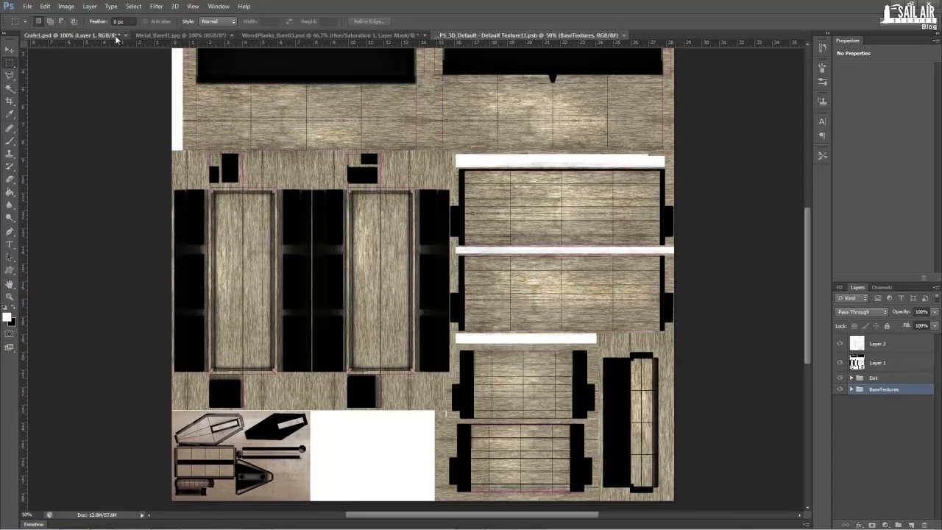
{"action": "left_click", "coordinate": [70, 35]}
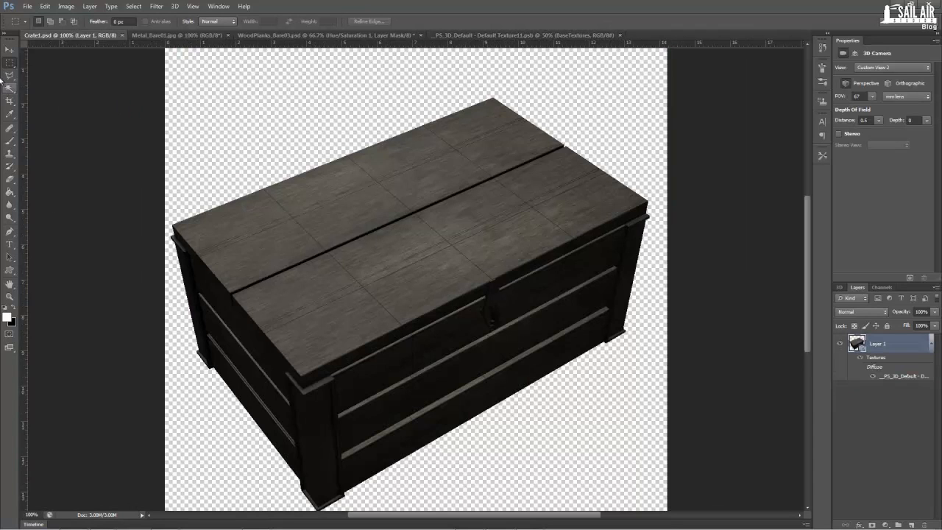
- Move the infinite light to the current view so it lights the crate, and orbit slightly to check the planks
{"action": "left_click", "coordinate": [9, 49]}
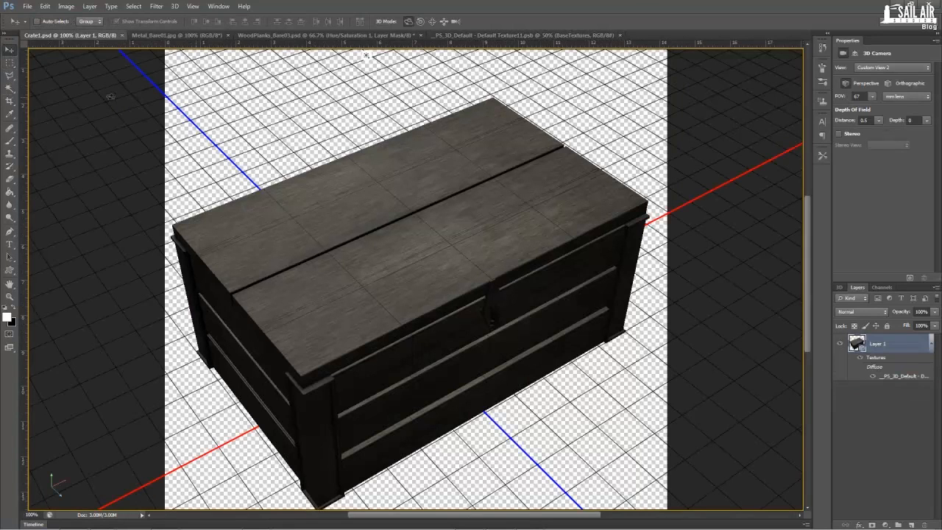
{"action": "left_click", "coordinate": [366, 55]}
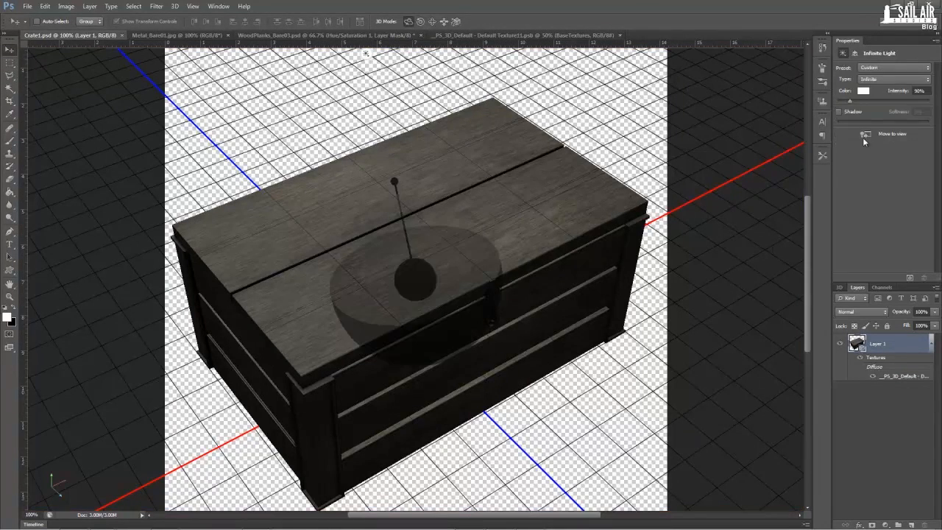
{"action": "left_click", "coordinate": [862, 137]}
{"action": "left_click", "coordinate": [756, 332]}
{"action": "mouse_move", "coordinate": [738, 342]}
{"action": "left_mouse_down"}
{"action": "mouse_move", "coordinate": [726, 340]}
{"action": "mouse_move", "coordinate": [738, 339]}
{"action": "left_mouse_up"}
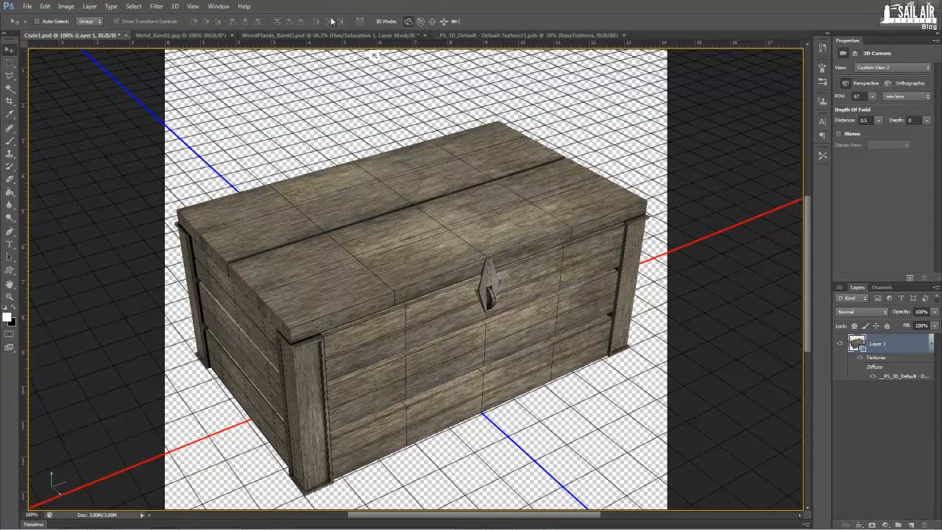
- Return to the texture document and set up the Type tool with the Tengwar Elfica font at 48 pt
{"action": "left_click", "coordinate": [464, 34]}
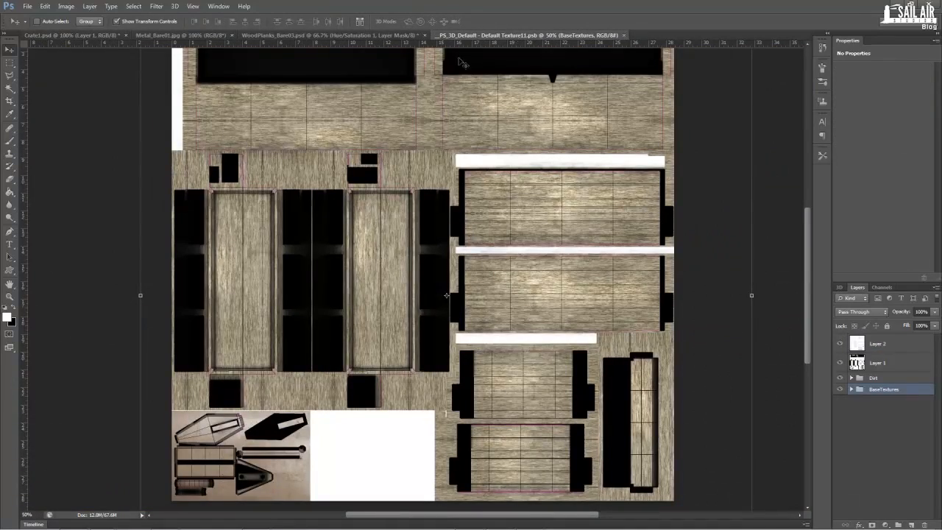
{"action": "left_click", "coordinate": [10, 62]}
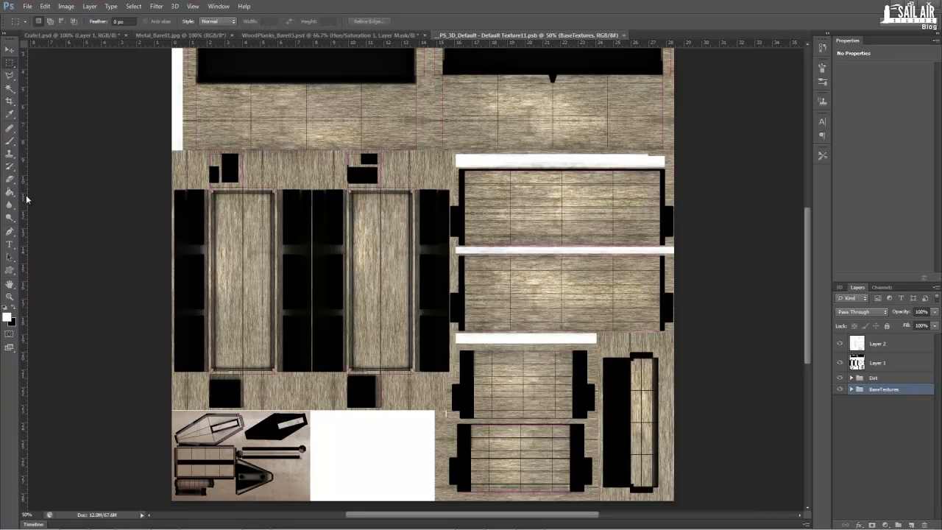
{"action": "left_click", "coordinate": [10, 243]}
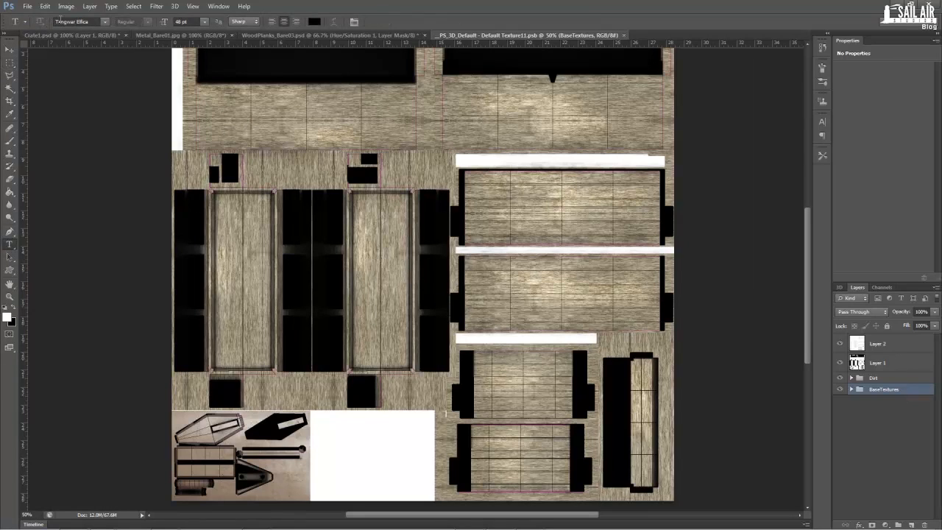
{"action": "left_click", "coordinate": [104, 23]}
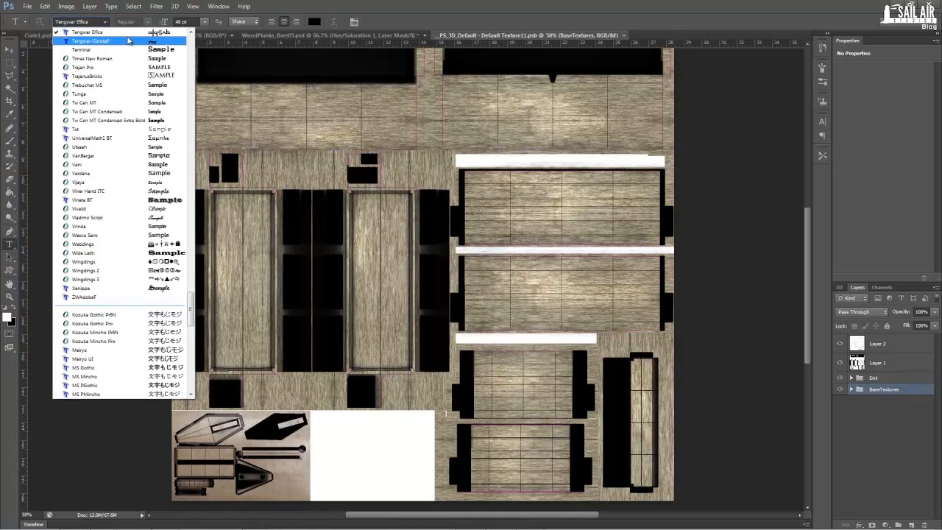
{"action": "left_click", "coordinate": [124, 34]}
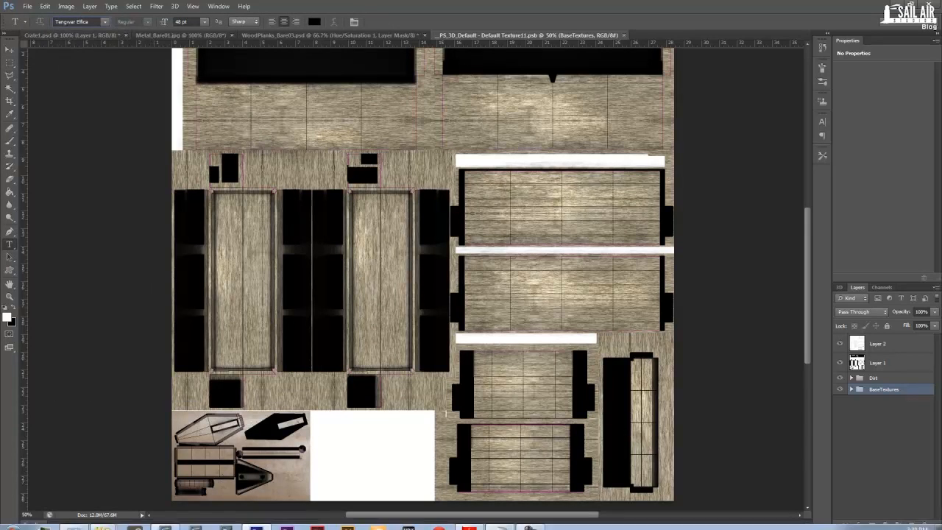
- Add a short line of black Elvish lettering on a new text layer and position it over the left tall plank panel
{"action": "left_click", "coordinate": [291, 135]}
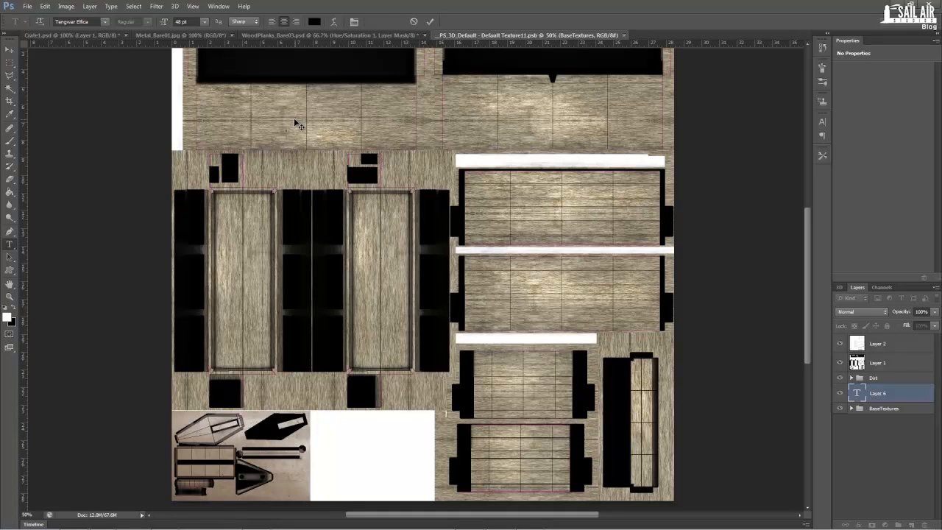
{"action": "type", "text": "ghjghjkgdff"}
{"action": "key", "text": "BackSpace"}
{"action": "key", "text": "BackSpace"}
{"action": "key", "text": "BackSpace"}
{"action": "key", "text": "BackSpace"}
{"action": "key", "text": "BackSpace"}
{"action": "key", "text": "BackSpace"}
{"action": "key", "text": "BackSpace"}
{"action": "type", "text": "adbab ecgds"}
{"action": "left_click_drag", "start_coordinate": [304, 162], "coordinate": [263, 259]}
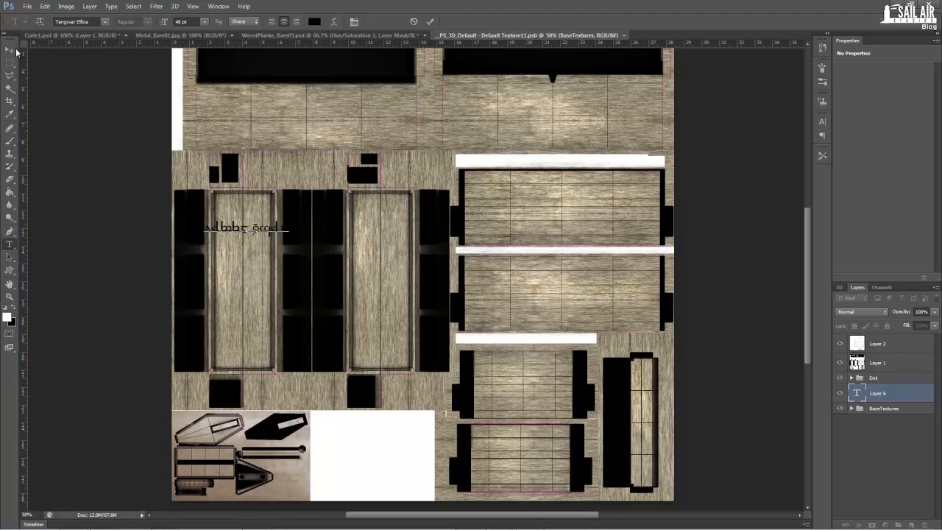
- Rotate the Elvish lettering 90° and place it vertically within the left tall plank panel, applying the transformation
{"action": "left_click", "coordinate": [15, 50]}
{"action": "left_click_drag", "start_coordinate": [295, 219], "coordinate": [258, 277]}
{"action": "left_click_drag", "start_coordinate": [249, 225], "coordinate": [247, 266]}
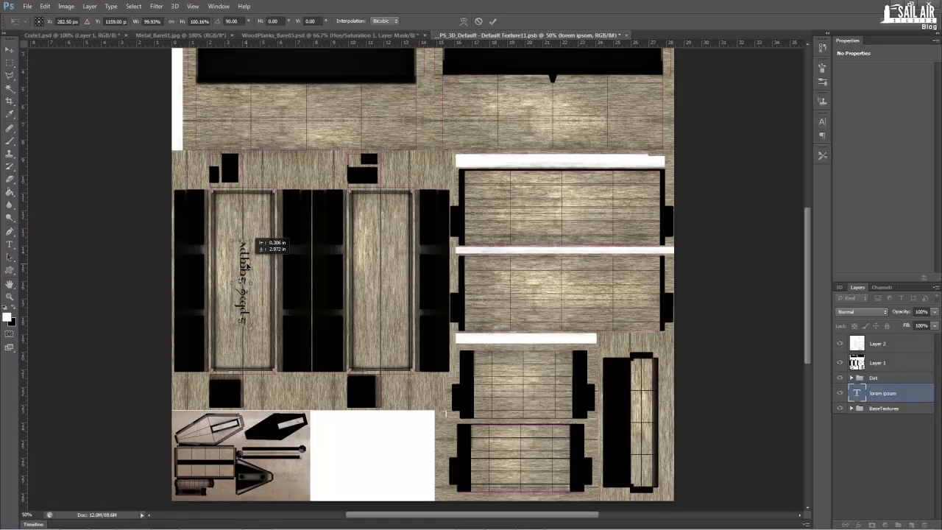
{"action": "left_click", "coordinate": [9, 62]}
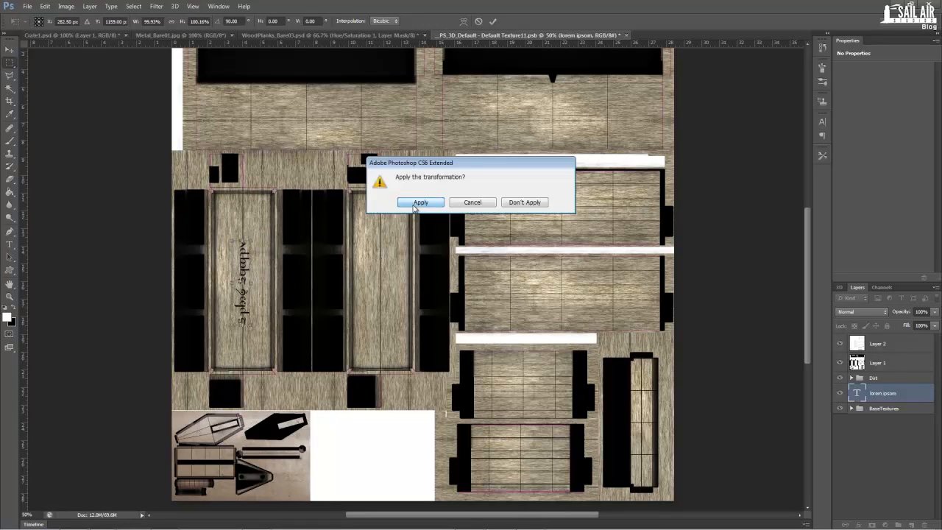
{"action": "left_click", "coordinate": [421, 205]}
- Move the vertical lettering onto the panel's left plank and place a duplicate on the plank beside it
{"action": "left_click", "coordinate": [6, 50]}
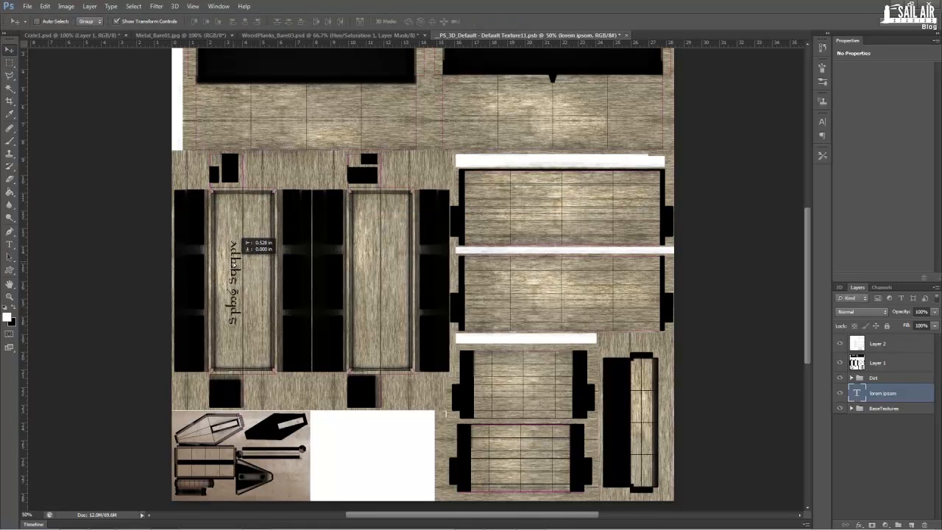
{"action": "left_click_drag", "start_coordinate": [250, 267], "coordinate": [260, 226]}
{"action": "key", "text": "ctrl+z"}
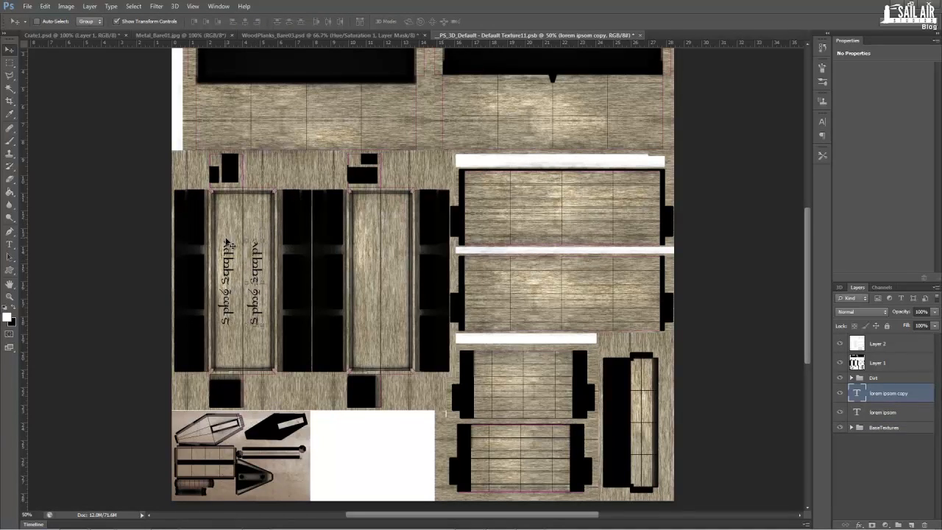
{"action": "key", "text": "ctrl+alt+z"}
{"action": "left_click_drag", "start_coordinate": [229, 259], "coordinate": [259, 259]}
- Replace the duplicate's text with "This is a tutorial" and center the longer line on its plank
{"action": "left_click", "coordinate": [10, 244]}
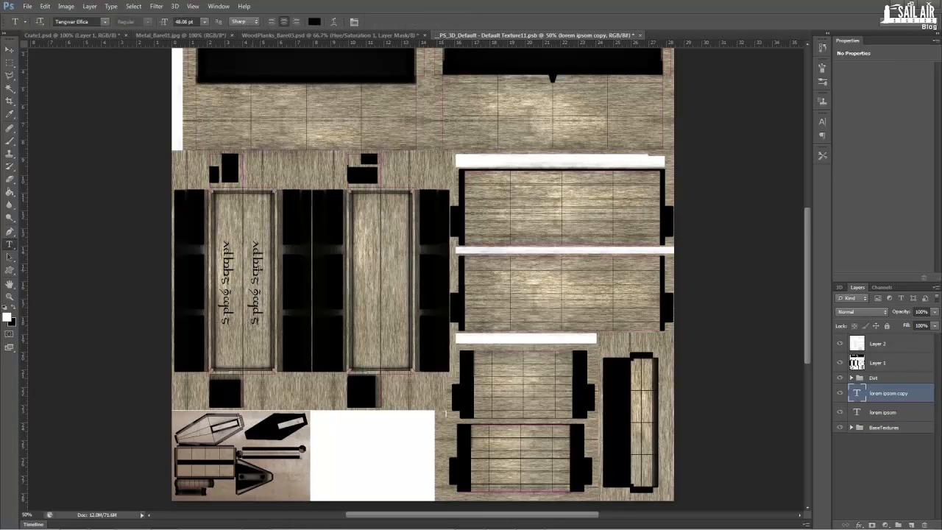
{"action": "double_click", "coordinate": [255, 261]}
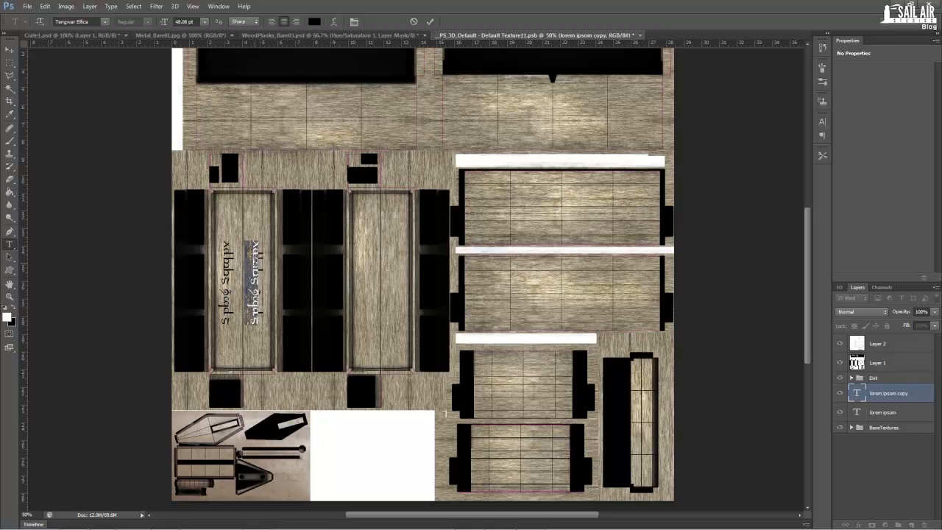
{"action": "key", "text": "BackSpace"}
{"action": "type", "text": "asdfasdfa"}
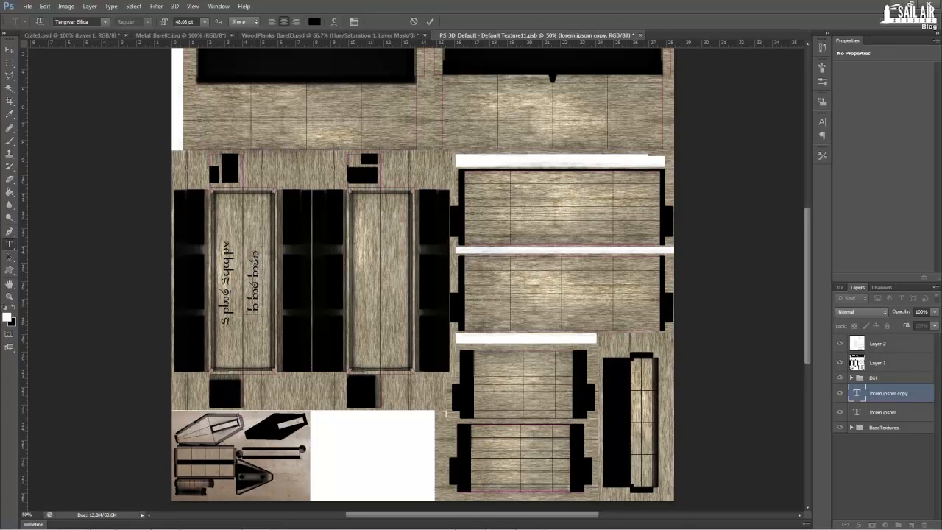
{"action": "type", "text": "sdfasdfasdfas"}
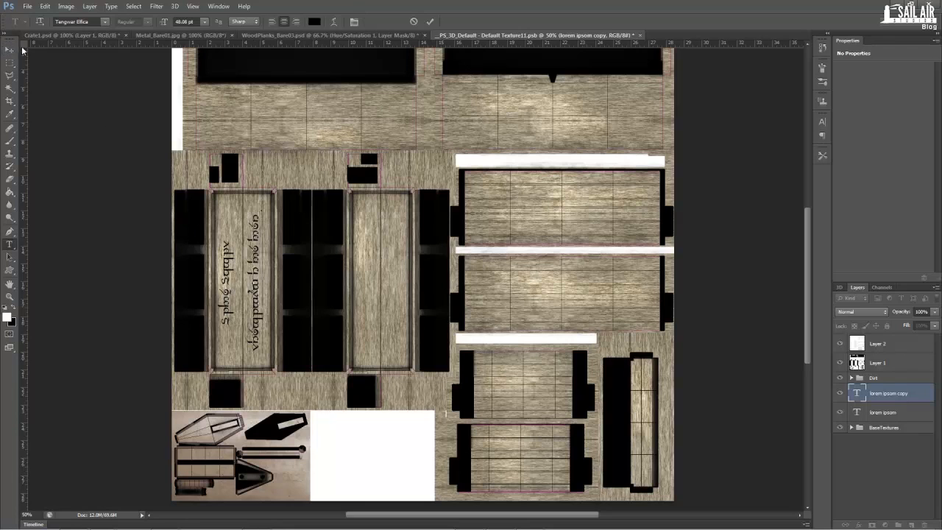
{"action": "left_click", "coordinate": [9, 49]}
{"action": "mouse_move", "coordinate": [262, 255]}
{"action": "left_mouse_down"}
{"action": "mouse_move", "coordinate": [259, 215]}
{"action": "mouse_move", "coordinate": [259, 247]}
{"action": "left_mouse_up"}
{"action": "key", "text": "alt"}
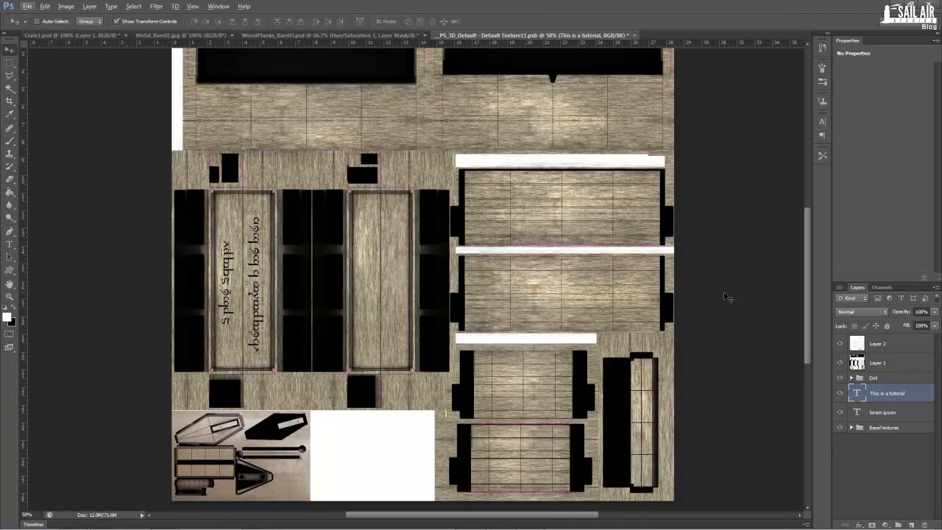
- Duplicate both lettering lines onto the second tall panel and group all four text layers as "Details"
{"action": "left_click", "coordinate": [888, 412], "text": "shift"}
{"action": "left_click_drag", "start_coordinate": [253, 282], "coordinate": [391, 262]}
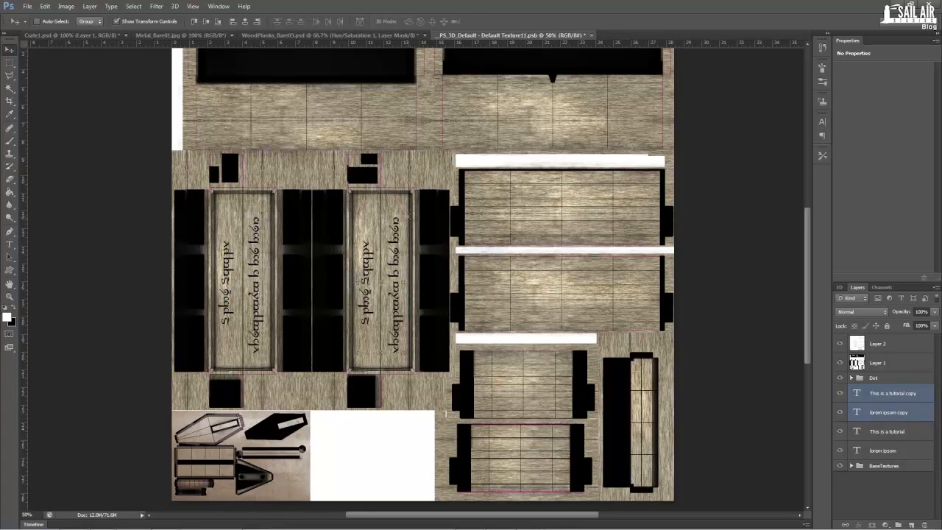
{"action": "left_click", "coordinate": [892, 445], "text": "shift"}
{"action": "left_click_drag", "start_coordinate": [894, 455], "coordinate": [898, 524]}
{"action": "double_click", "coordinate": [879, 390]}
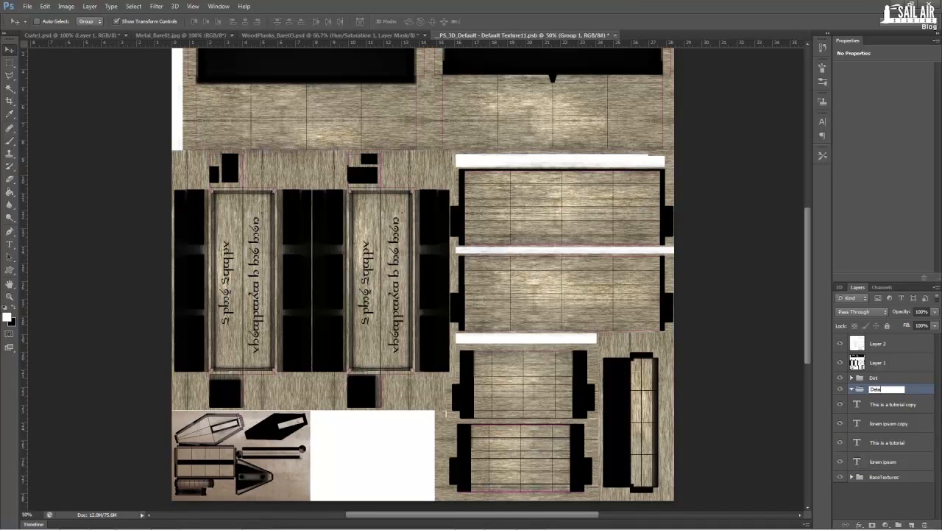
- Rasterize the four text layers in the Details group and merge them into one layer
{"action": "left_click", "coordinate": [873, 409]}
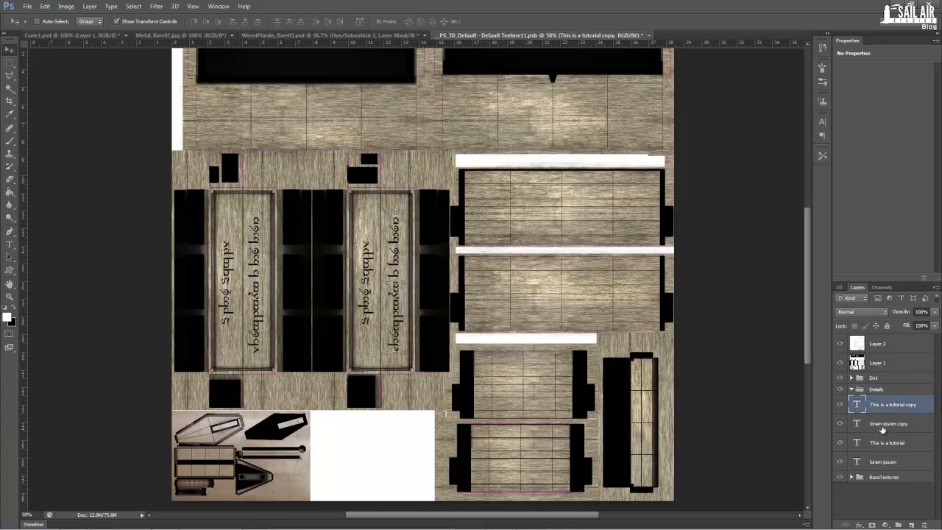
{"action": "left_click", "coordinate": [878, 459], "text": "shift"}
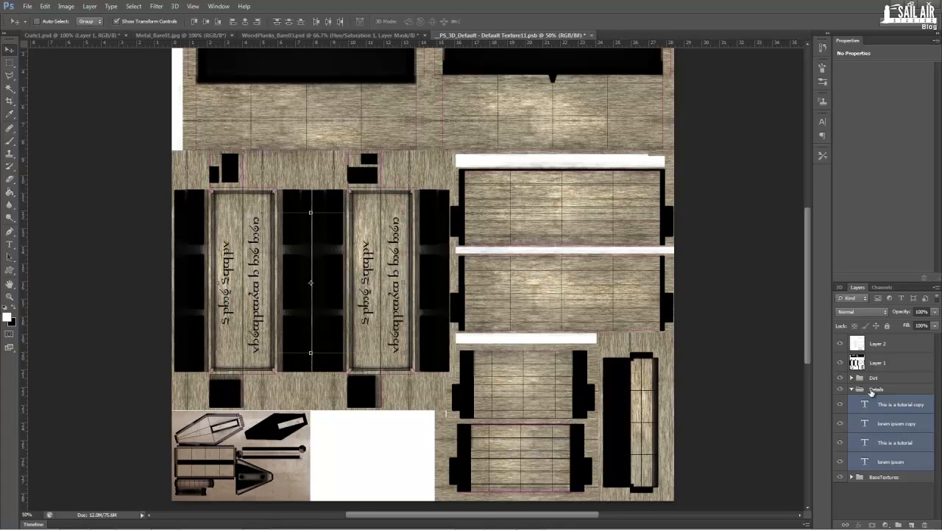
{"action": "right_click", "coordinate": [884, 407]}
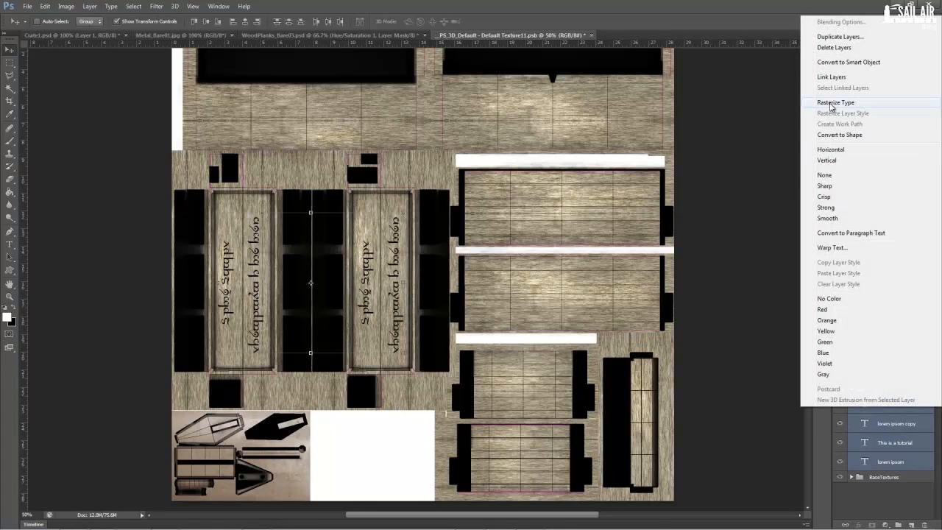
{"action": "left_click", "coordinate": [831, 104]}
{"action": "right_click", "coordinate": [867, 398]}
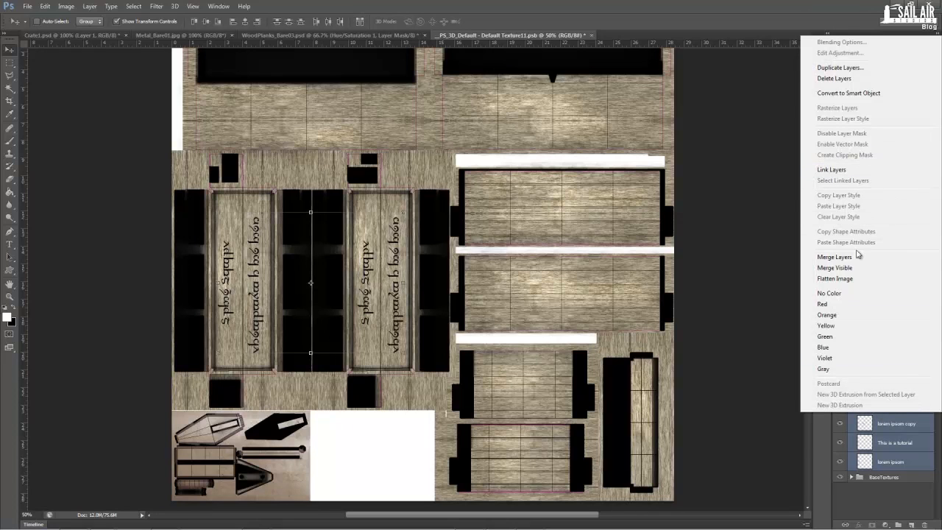
{"action": "left_click", "coordinate": [852, 258]}
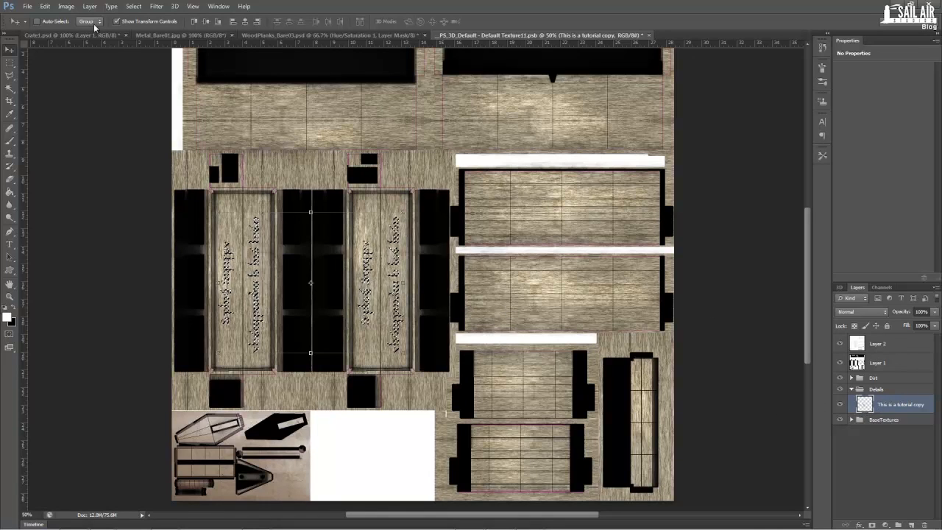
- Paste the Metal_Bare01.jpg texture into the lettering selection as a masked layer, and hide the black lettering layer below it
{"action": "left_click", "coordinate": [352, 35]}
{"action": "left_click", "coordinate": [216, 35]}
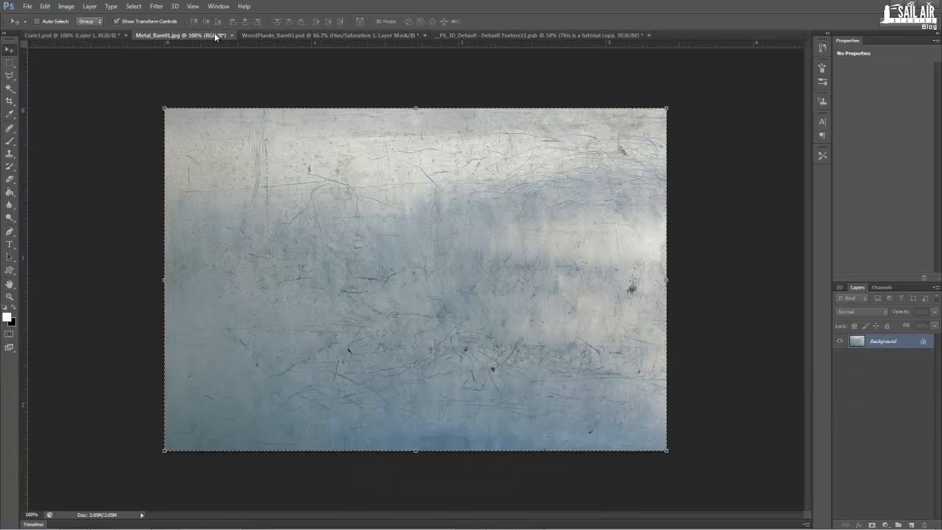
{"action": "left_click", "coordinate": [538, 34]}
{"action": "left_click", "coordinate": [45, 6]}
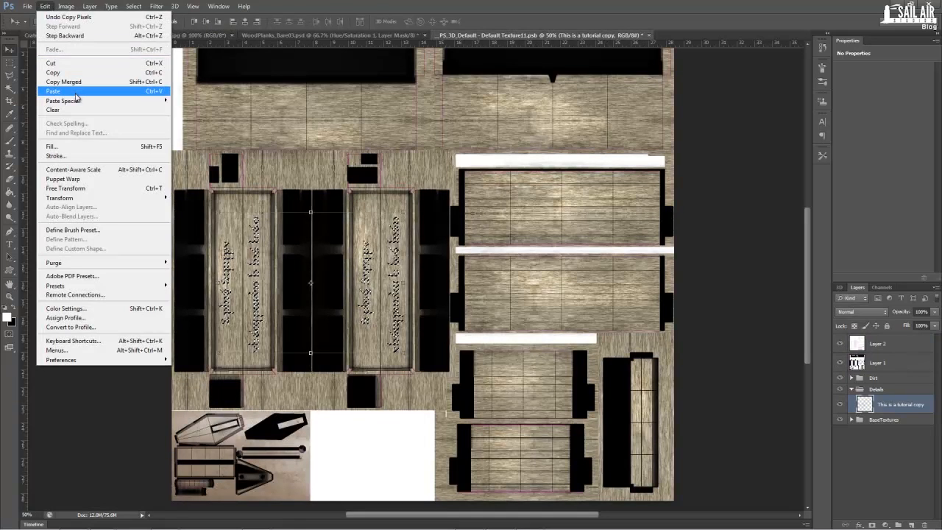
{"action": "mouse_move", "coordinate": [76, 100]}
{"action": "left_click", "coordinate": [193, 109]}
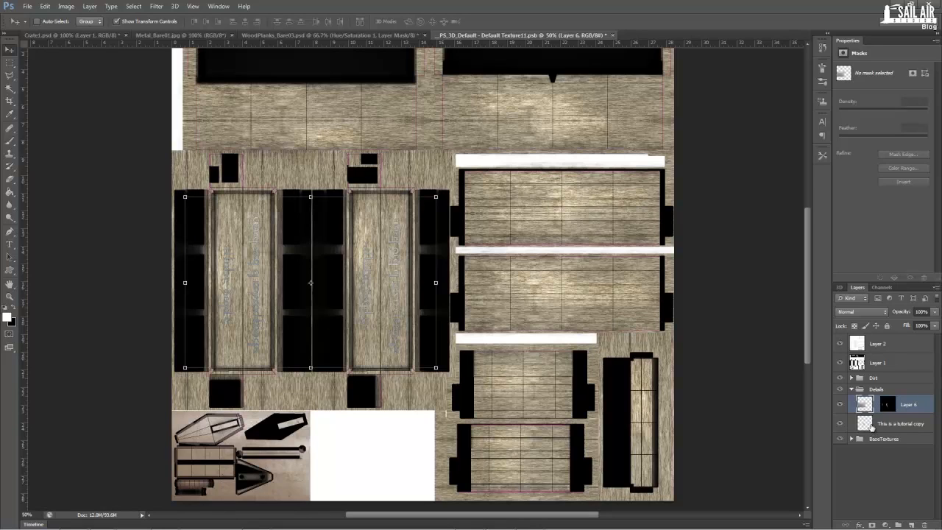
{"action": "left_click", "coordinate": [839, 424]}
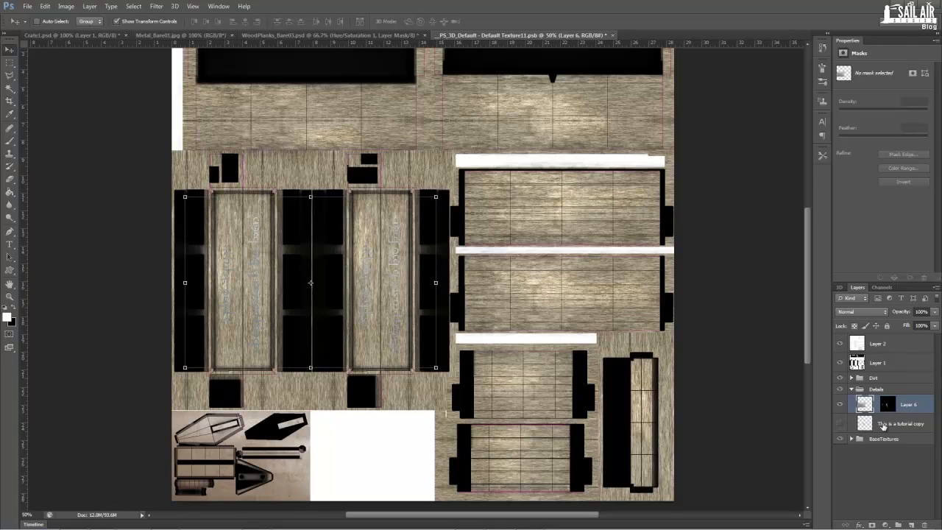
- Give the masked metal lettering layer an Inner Bevel effect with a size of 3 px
{"action": "left_click", "coordinate": [892, 424]}
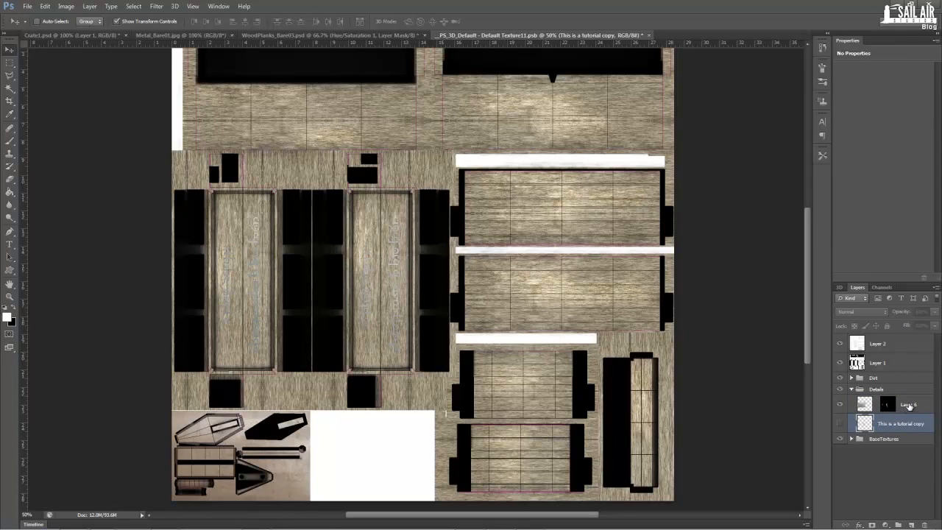
{"action": "left_click", "coordinate": [908, 405]}
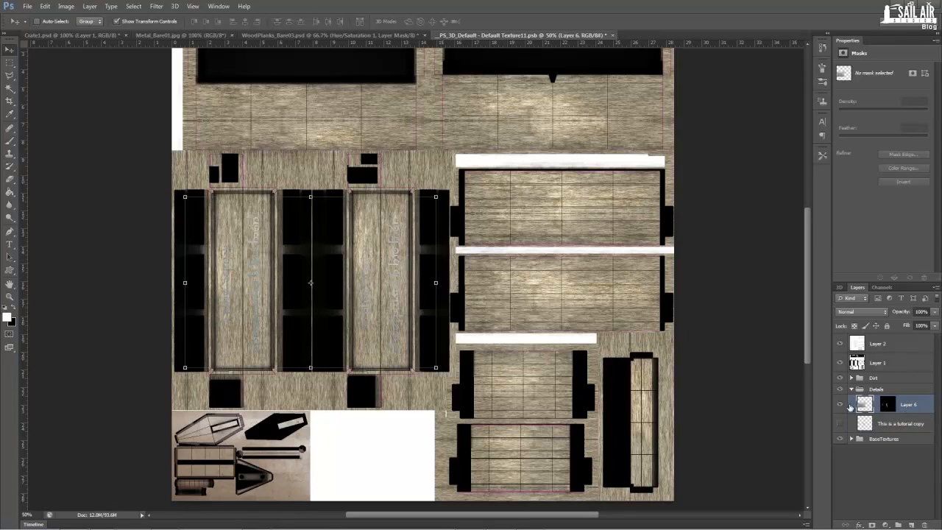
{"action": "left_click", "coordinate": [861, 525]}
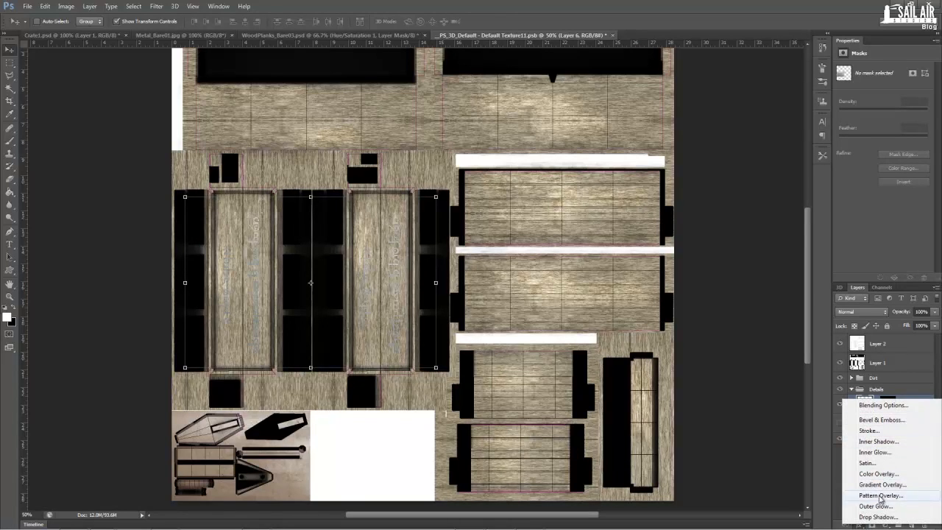
{"action": "left_click", "coordinate": [877, 423]}
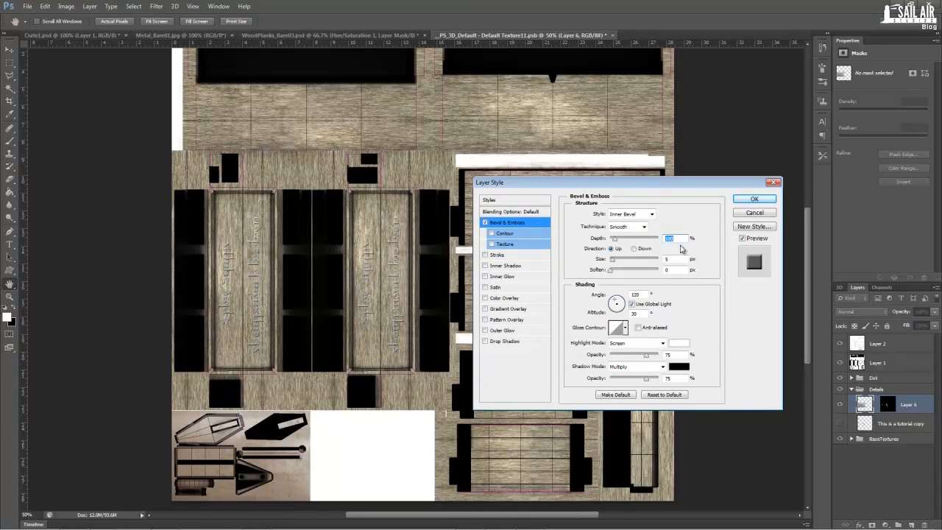
{"action": "key", "text": "Tab"}
{"action": "type", "text": "3"}
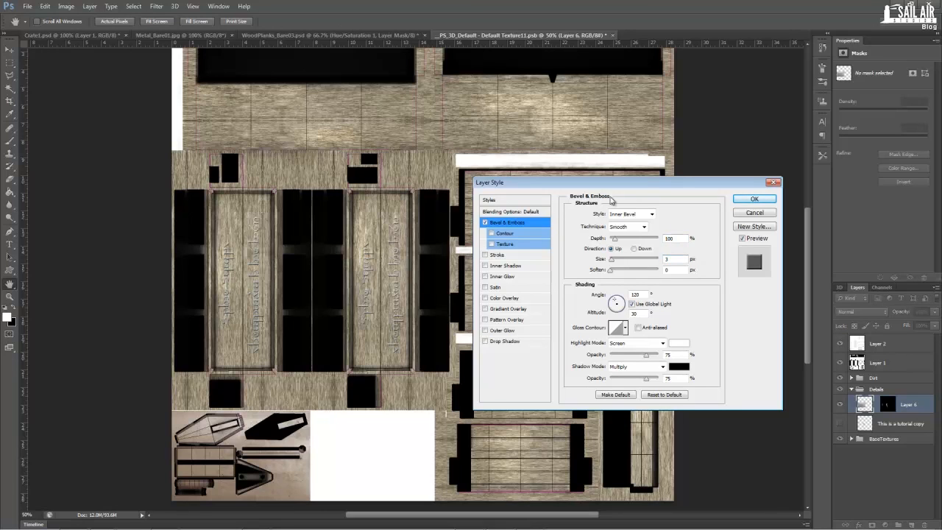
{"action": "left_click", "coordinate": [754, 199]}
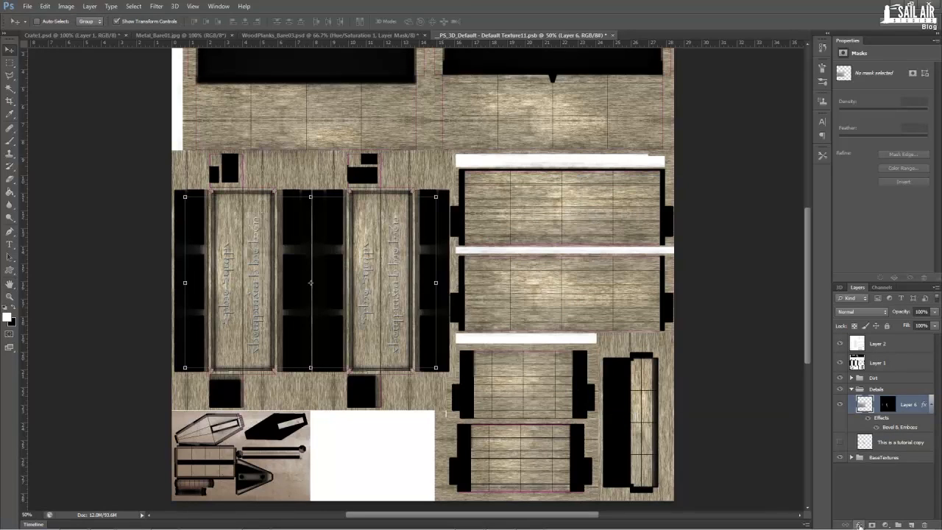
- Colorize the metal lettering with Hue/Saturation at hue 22, saturation 15 and lightness -45
{"action": "left_click", "coordinate": [45, 7]}
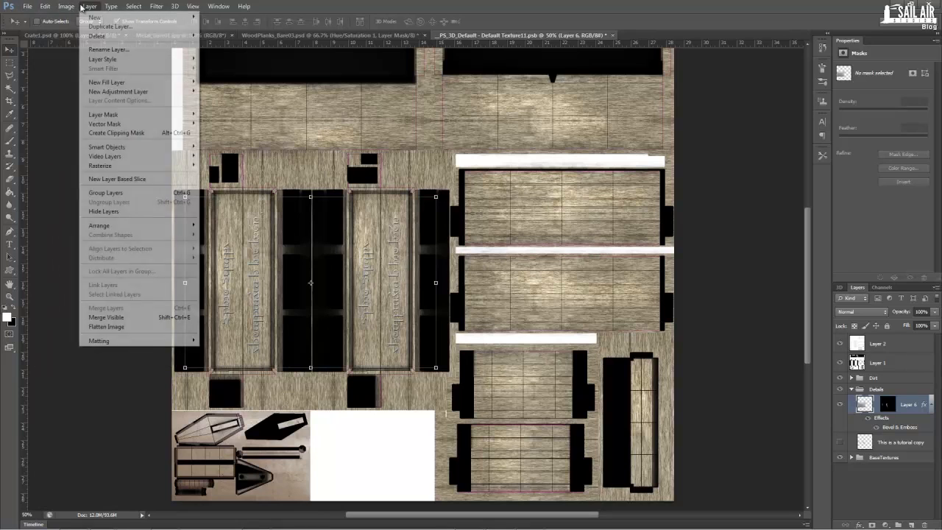
{"action": "mouse_move", "coordinate": [65, 6]}
{"action": "mouse_move", "coordinate": [86, 31]}
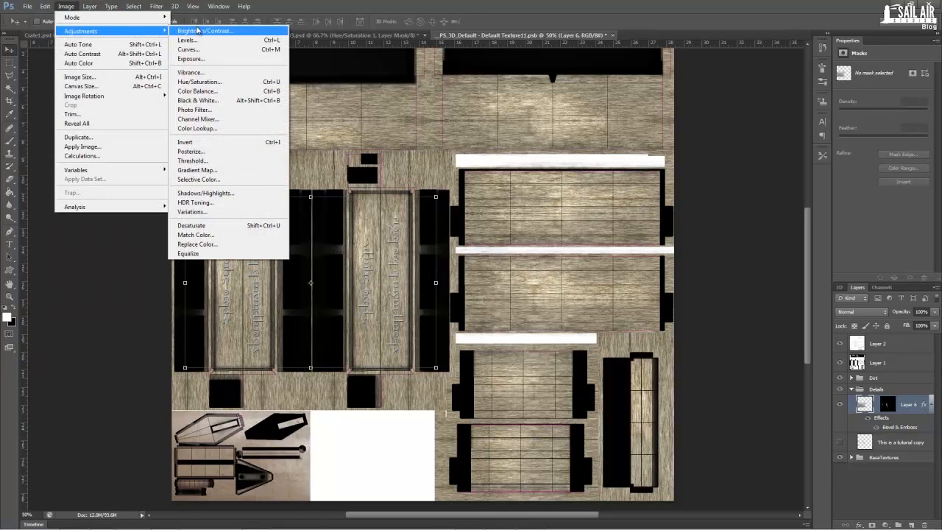
{"action": "left_click", "coordinate": [213, 83]}
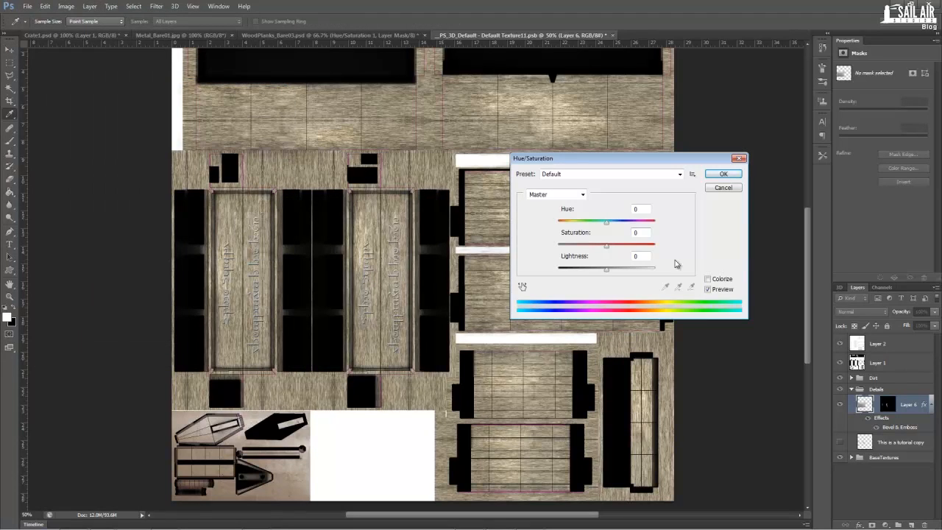
{"action": "left_click", "coordinate": [707, 279]}
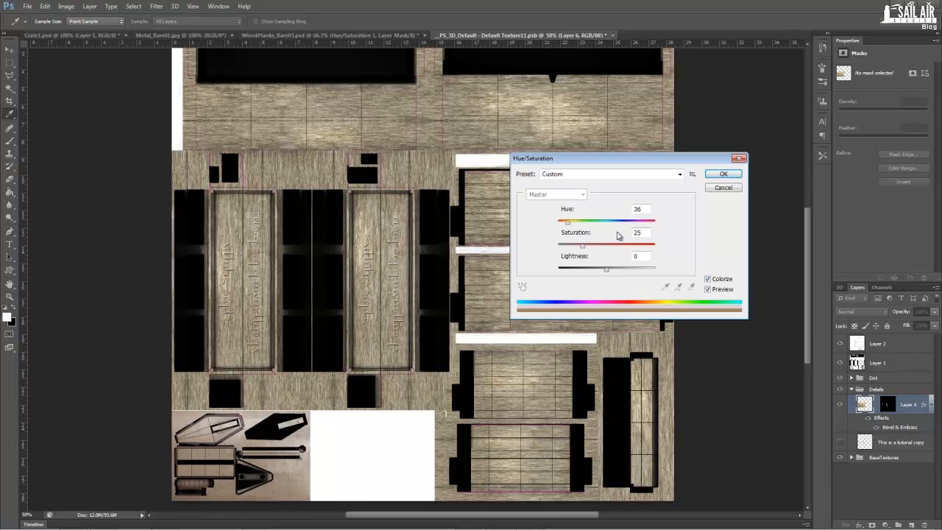
{"action": "left_click", "coordinate": [571, 223]}
{"action": "left_click_drag", "start_coordinate": [572, 224], "coordinate": [565, 226]}
{"action": "left_click_drag", "start_coordinate": [588, 271], "coordinate": [571, 249]}
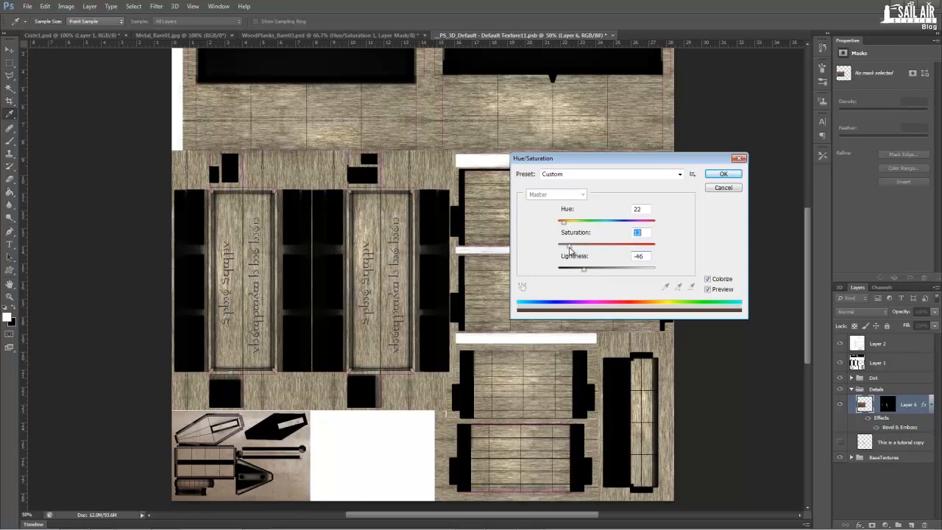
{"action": "left_click", "coordinate": [645, 210]}
{"action": "key", "text": "v"}
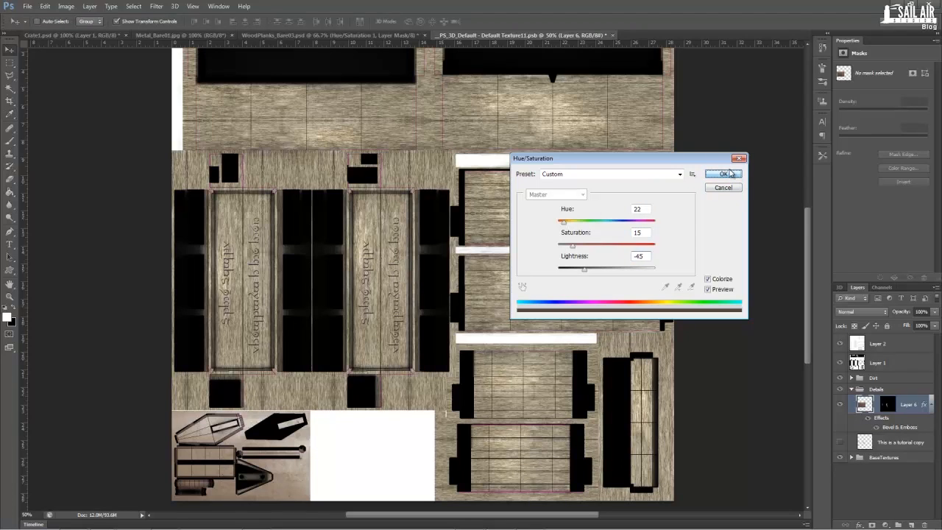
{"action": "left_click", "coordinate": [724, 174]}
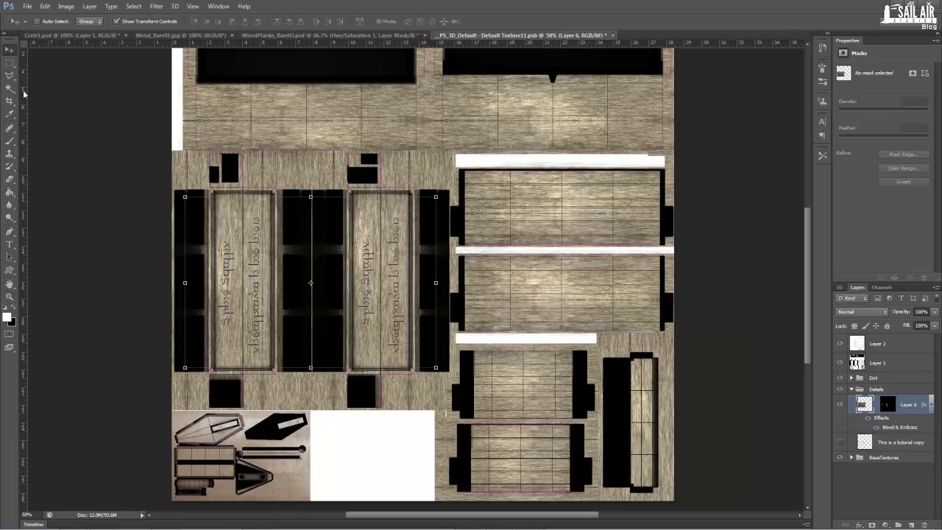
- Save the texture document and switch to Crate1.psd to check the lettering on the 3D crate
{"action": "left_click", "coordinate": [9, 62]}
{"action": "key", "text": "ctrl+s"}
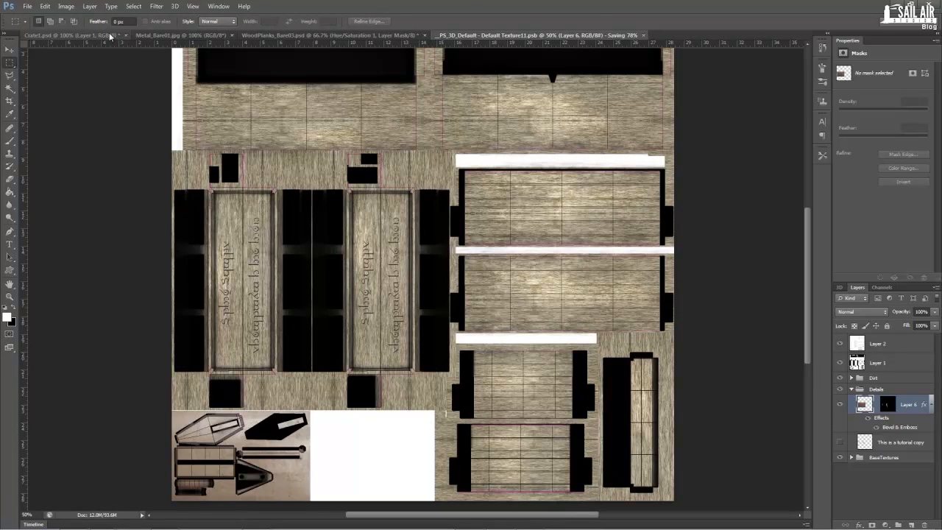
{"action": "left_click", "coordinate": [111, 35]}
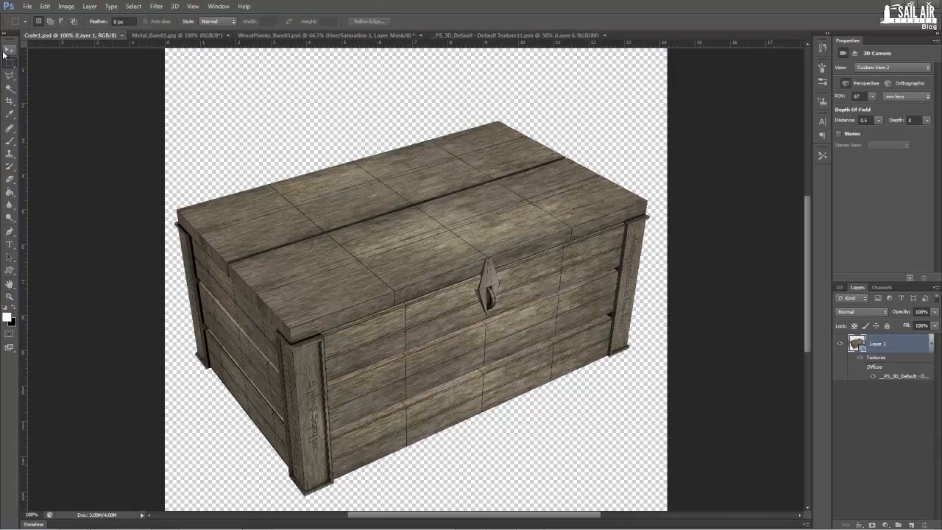
- Orbit the 3D crate to examine the lettering on its corner posts
{"action": "left_click", "coordinate": [9, 50]}
{"action": "left_click_drag", "start_coordinate": [81, 402], "coordinate": [104, 76]}
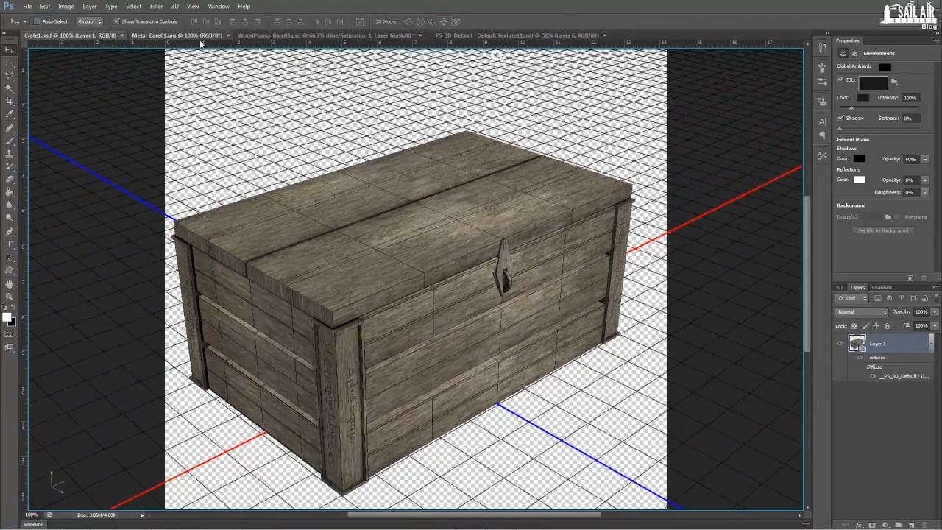
- Close Metal_Bare01.jpg and WoodPlanks_Bare03.psd without saving, and return to the crate texture document
{"action": "left_click", "coordinate": [193, 34]}
{"action": "left_click", "coordinate": [227, 34]}
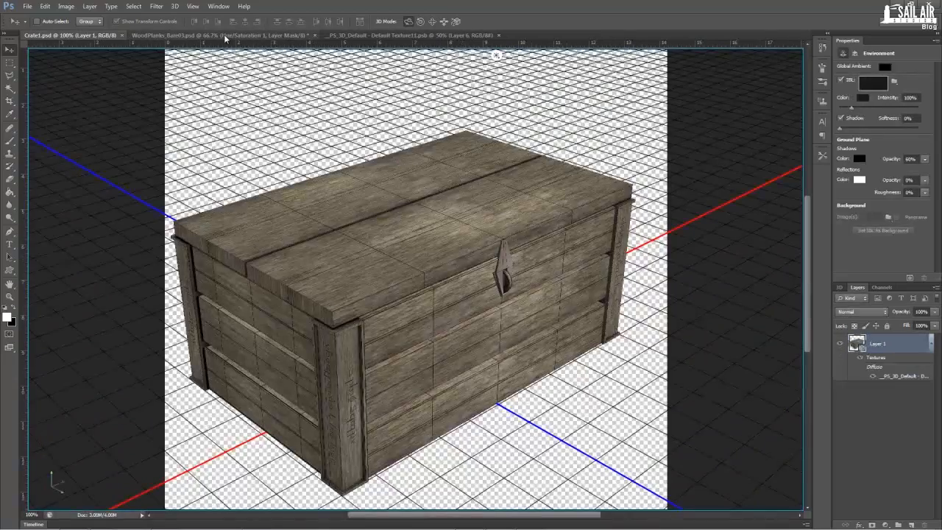
{"action": "left_click", "coordinate": [298, 35]}
{"action": "left_click", "coordinate": [314, 34]}
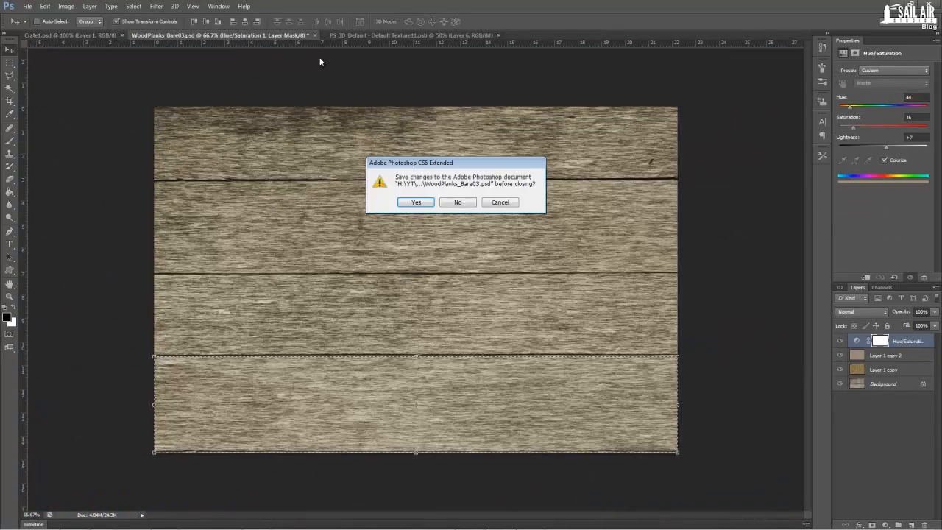
{"action": "left_click", "coordinate": [454, 203]}
{"action": "left_click", "coordinate": [221, 35]}
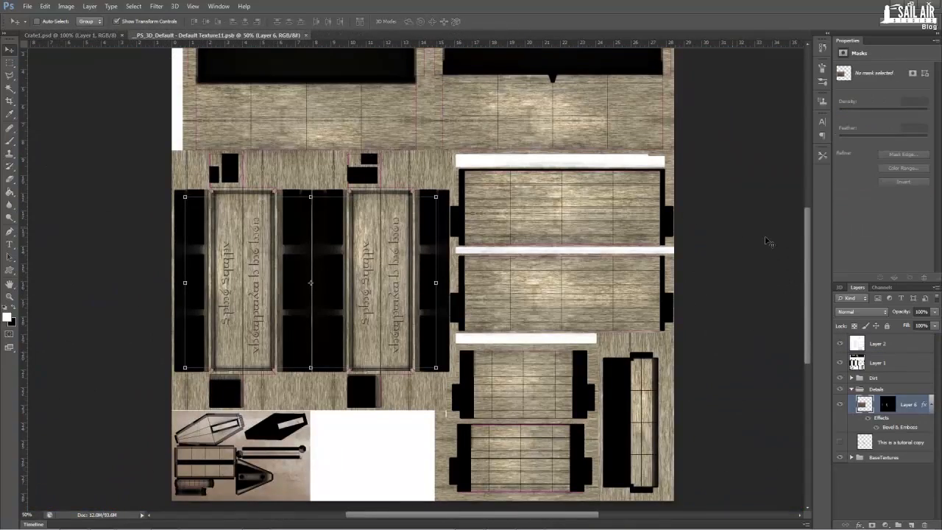
- Hide the UV wireframe layer, Layer 2, and check the updated texture on the 3D crate
{"action": "left_click", "coordinate": [841, 345]}
{"action": "left_click", "coordinate": [863, 346]}
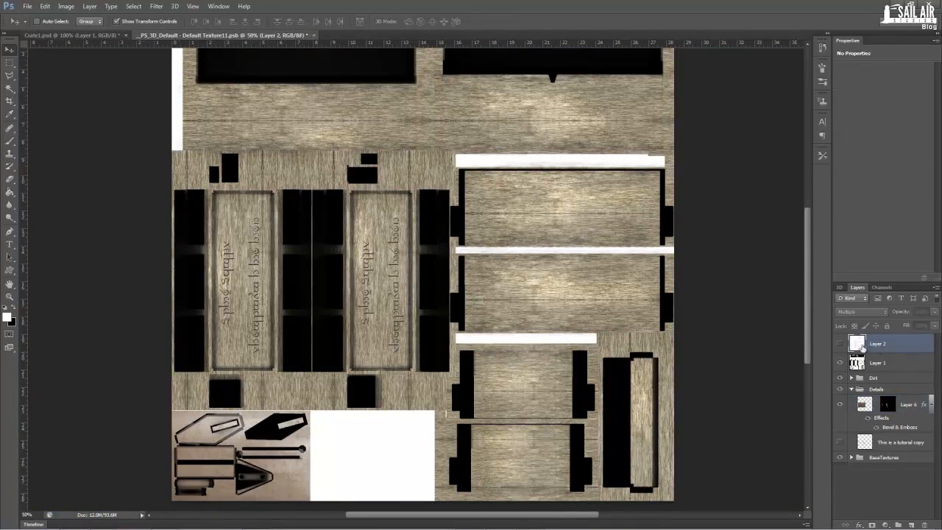
{"action": "left_click", "coordinate": [83, 34]}
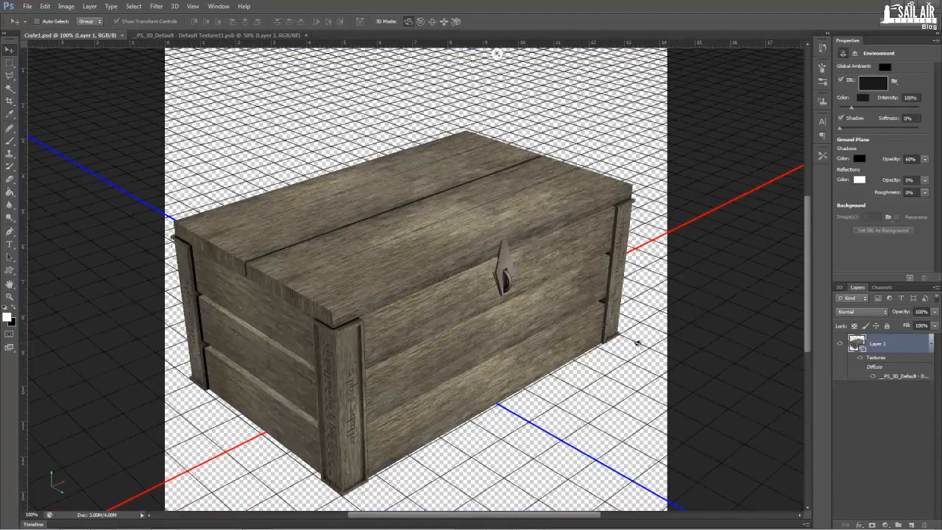
{"action": "left_click_drag", "start_coordinate": [690, 359], "coordinate": [580, 393]}
{"action": "left_click", "coordinate": [221, 36]}
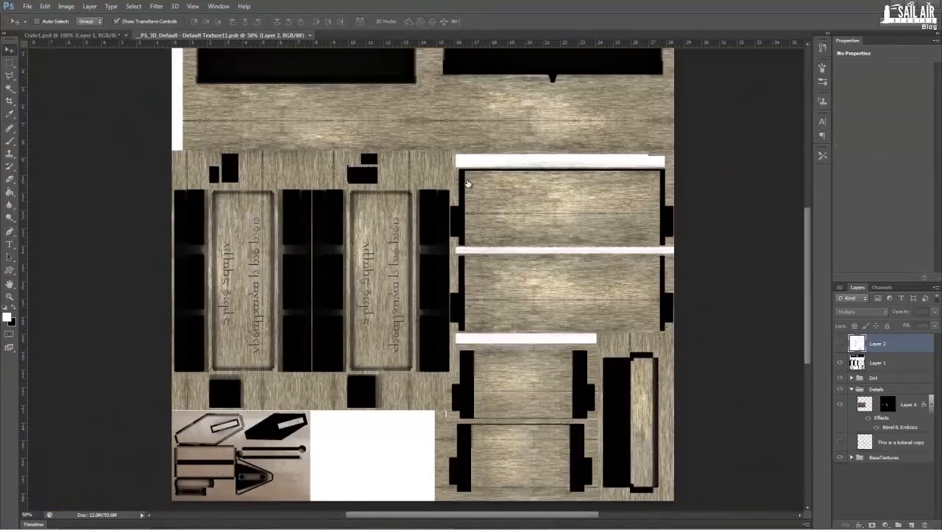
- Add a new layer at the top of the Dirt group and load the metal fittings' base layer, Layer 3, as a selection
{"action": "left_click", "coordinate": [852, 379]}
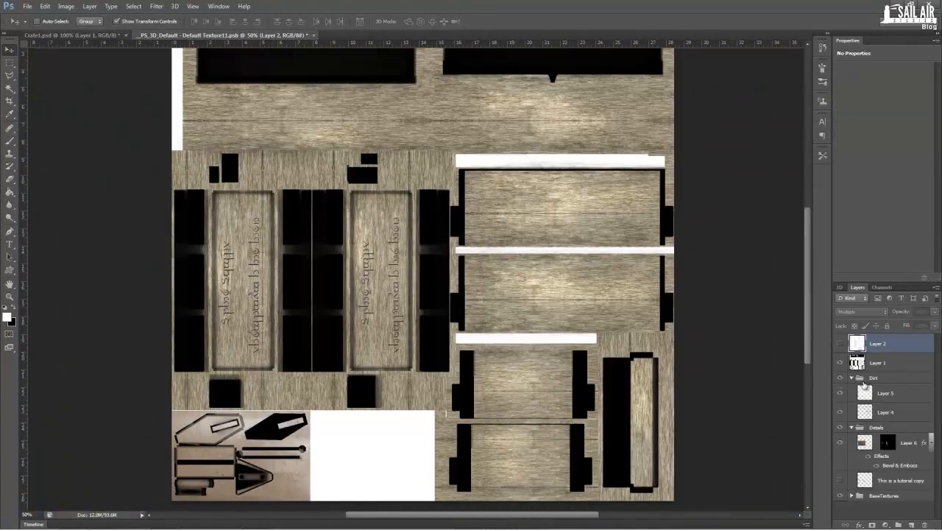
{"action": "left_click", "coordinate": [911, 524]}
{"action": "left_click_drag", "start_coordinate": [877, 347], "coordinate": [874, 409]}
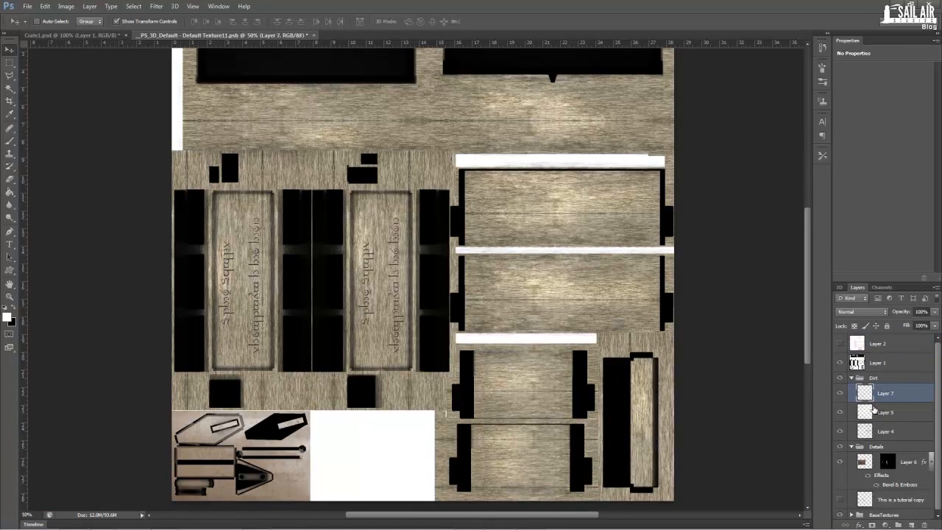
{"action": "scroll", "coordinate": [223, 464], "scroll_direction": "down", "scroll_amount": 2}
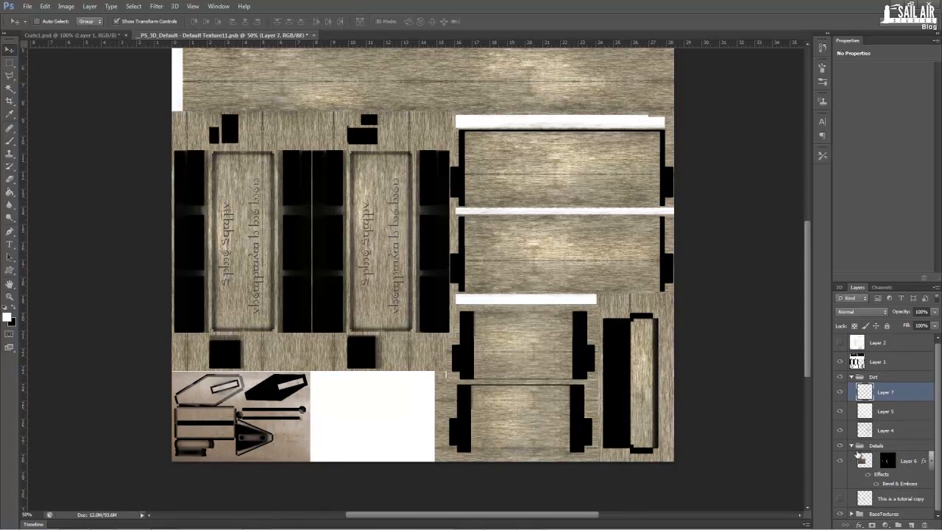
{"action": "left_click", "coordinate": [852, 447]}
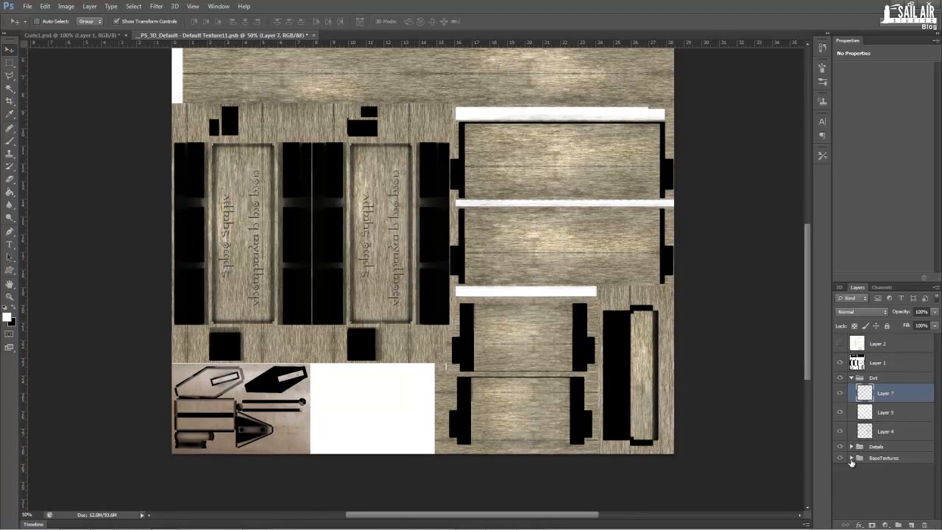
{"action": "left_click", "coordinate": [851, 459]}
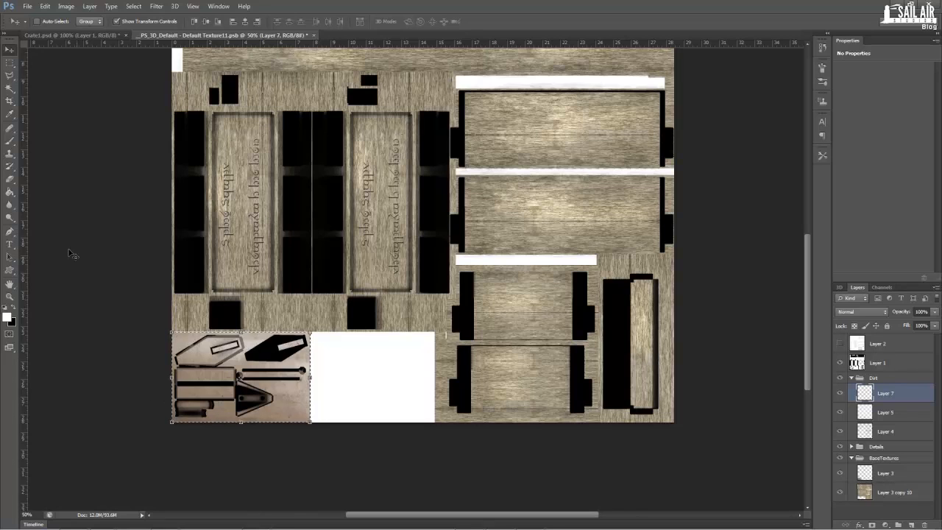
- Paint black grunge over the selected metal fittings with the 922 px grunge brush
{"action": "left_click", "coordinate": [9, 140]}
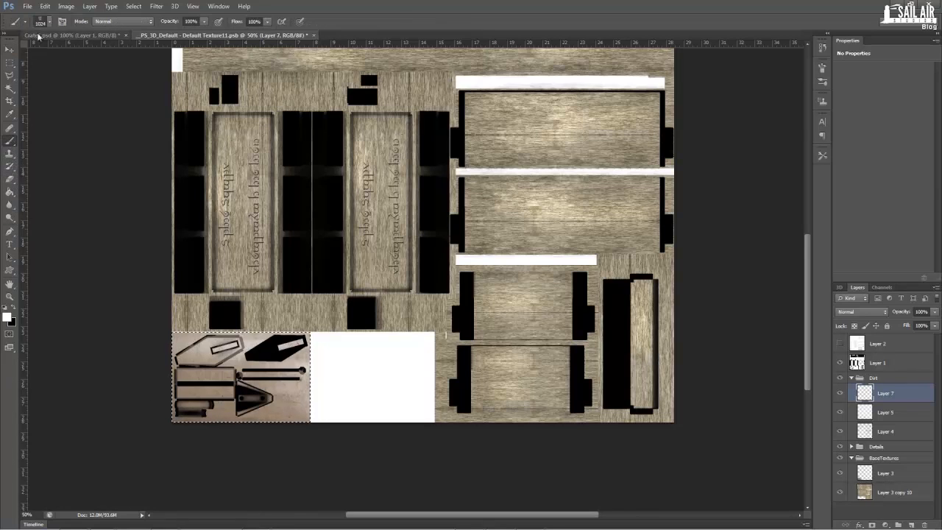
{"action": "left_click", "coordinate": [50, 21]}
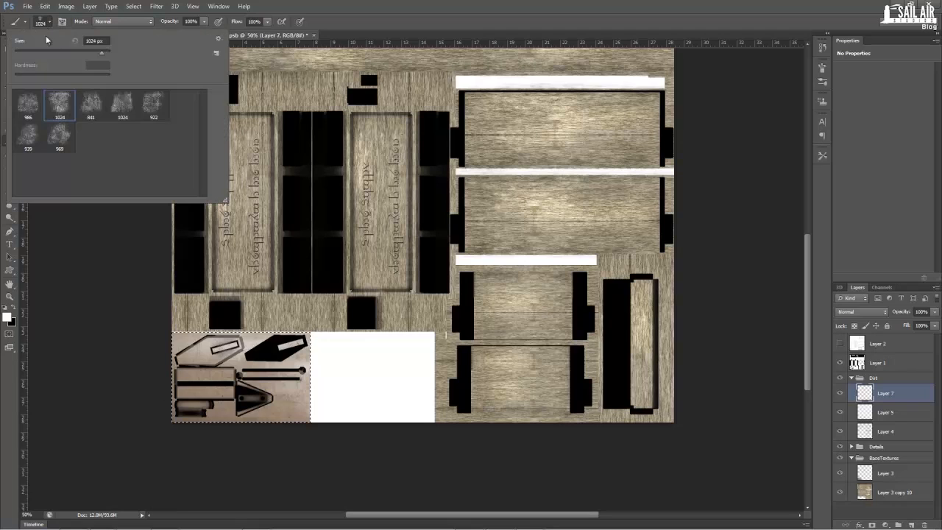
{"action": "left_click", "coordinate": [153, 105]}
{"action": "key", "text": "Return"}
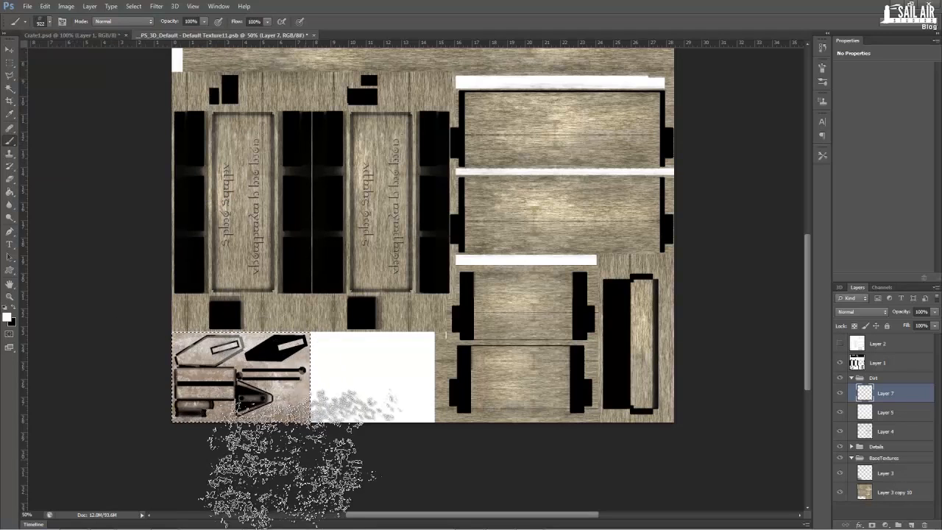
{"action": "left_click", "coordinate": [15, 313]}
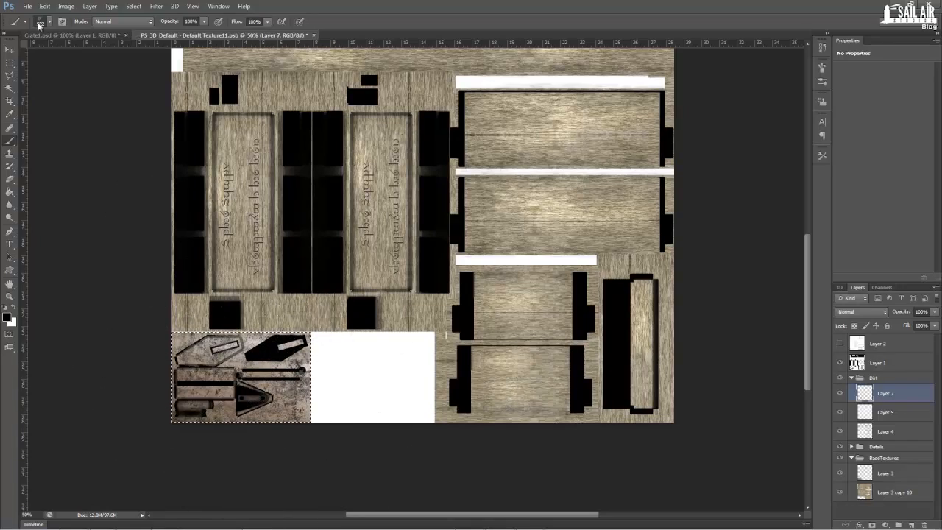
- Orbit the 3D crate to examine the grunge on the metal latch, and return to the texture document
{"action": "left_click", "coordinate": [87, 38]}
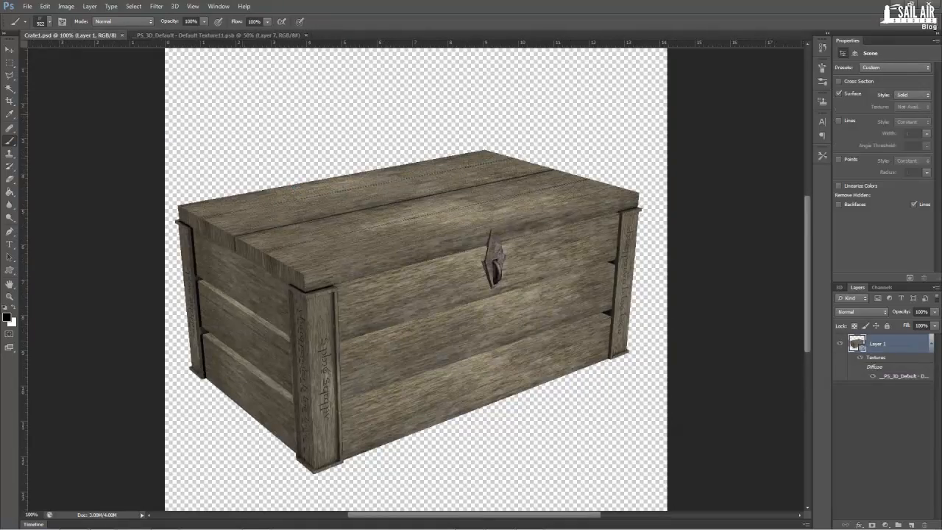
{"action": "left_click", "coordinate": [8, 50]}
{"action": "left_click_drag", "start_coordinate": [421, 53], "coordinate": [352, 54]}
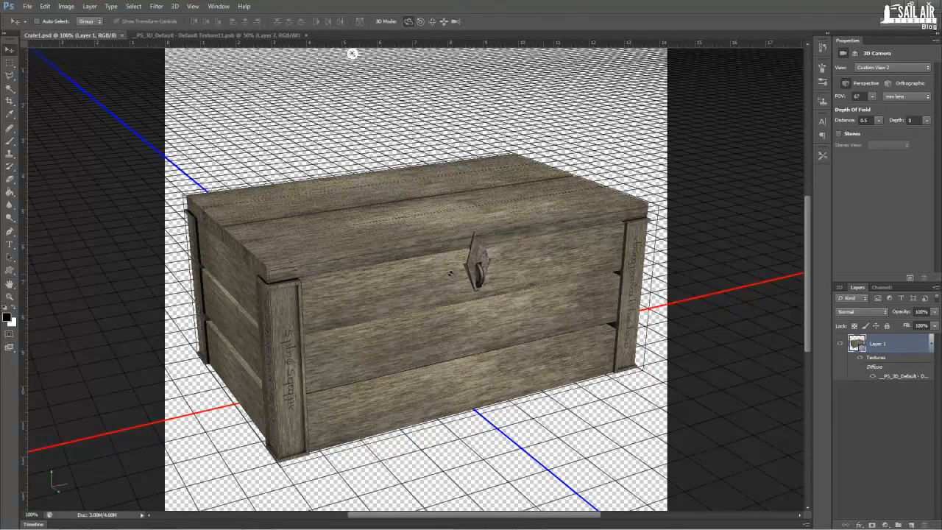
{"action": "left_click", "coordinate": [206, 35]}
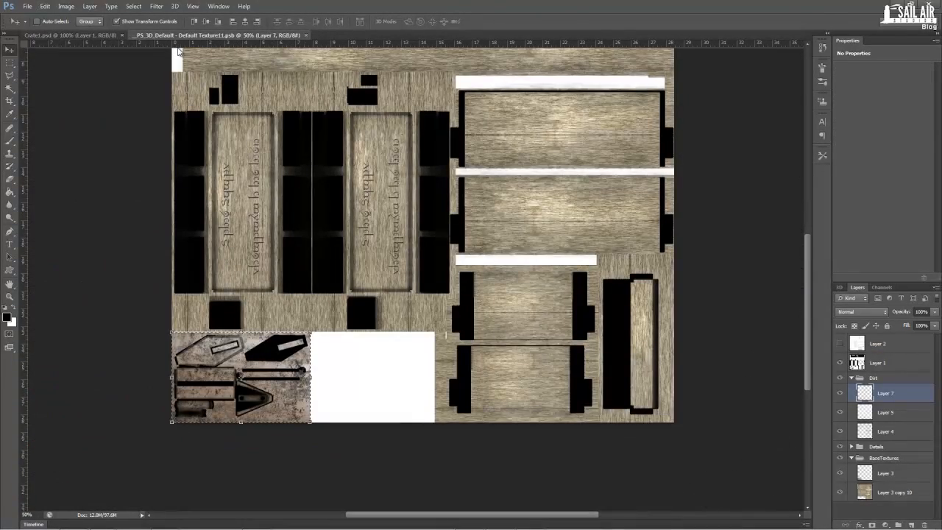
- Set up saving a copy of the texture in Targa format in the TexturingPipeline folder on the H: drive
{"action": "scroll", "coordinate": [361, 326], "scroll_direction": "up", "scroll_amount": 5}
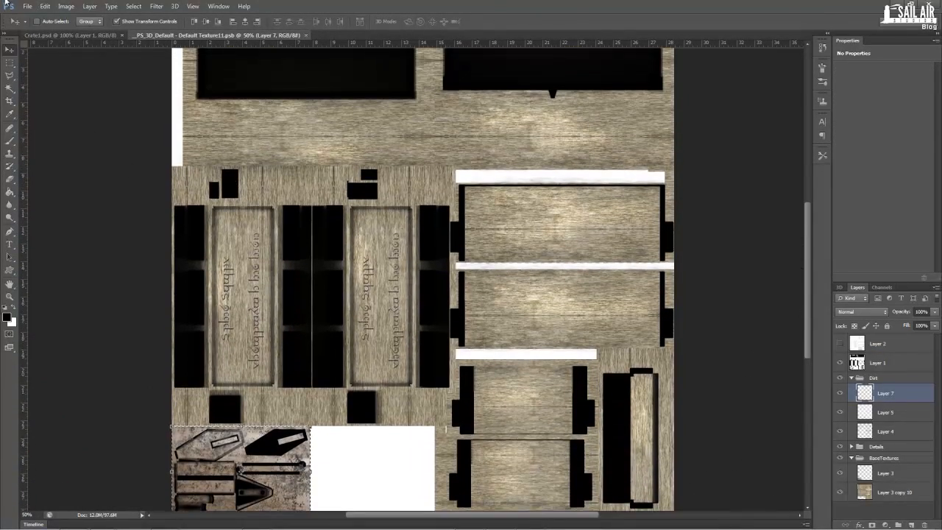
{"action": "left_click", "coordinate": [24, 6]}
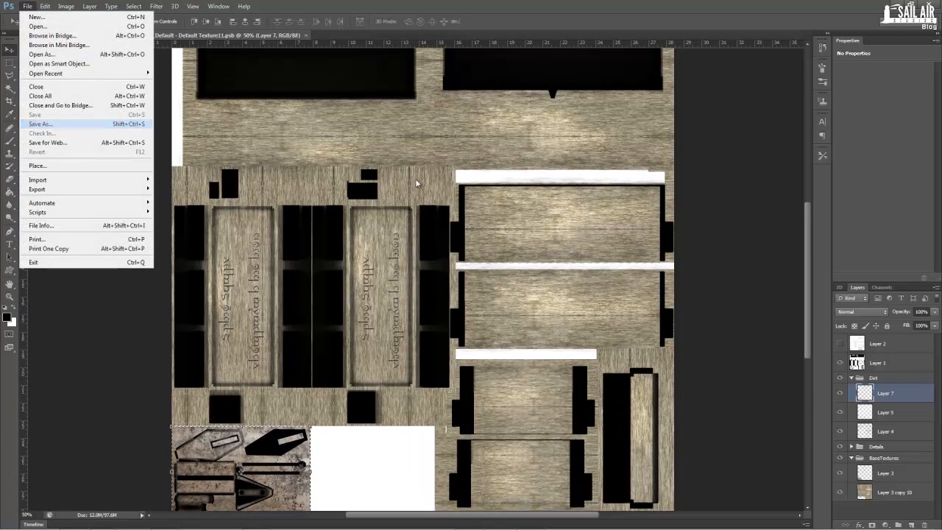
{"action": "key", "text": "Return"}
{"action": "left_click", "coordinate": [489, 291]}
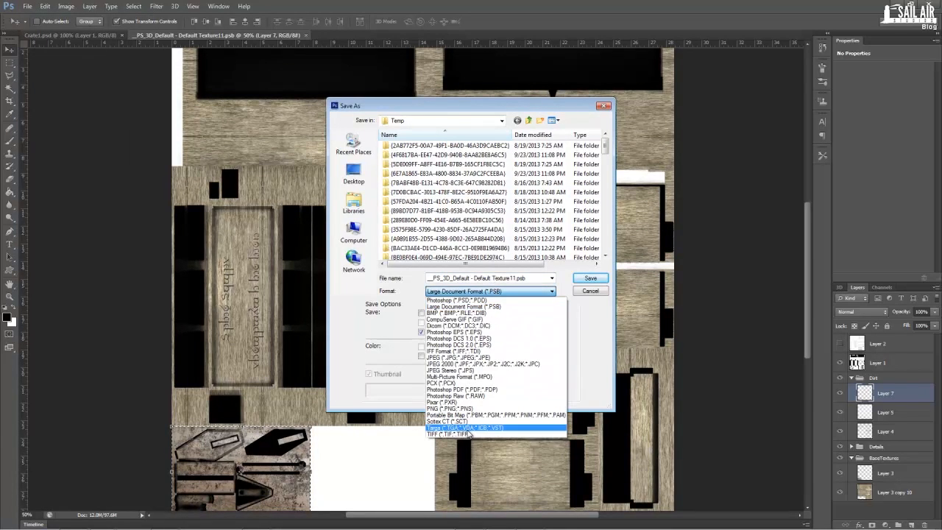
{"action": "left_click", "coordinate": [468, 428]}
{"action": "left_click", "coordinate": [471, 120]}
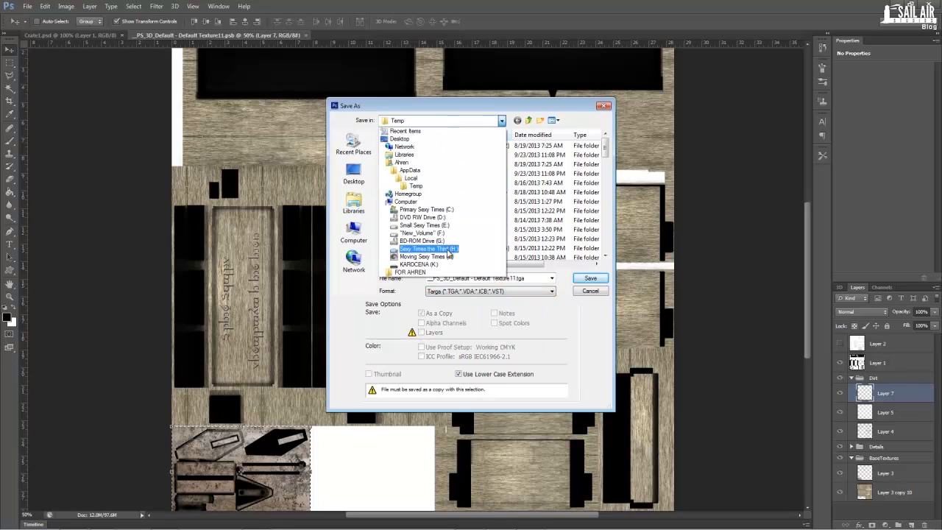
{"action": "left_click", "coordinate": [448, 250]}
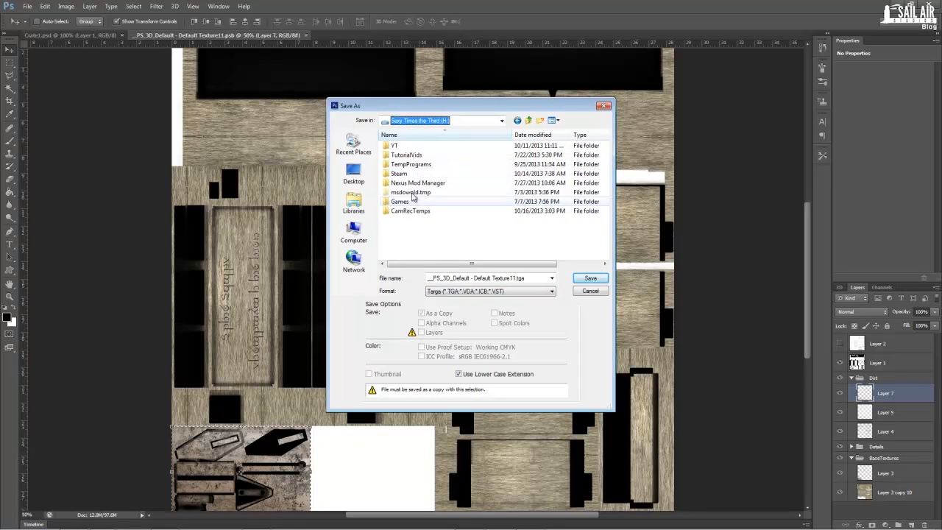
{"action": "double_click", "coordinate": [396, 145]}
{"action": "double_click", "coordinate": [411, 167]}
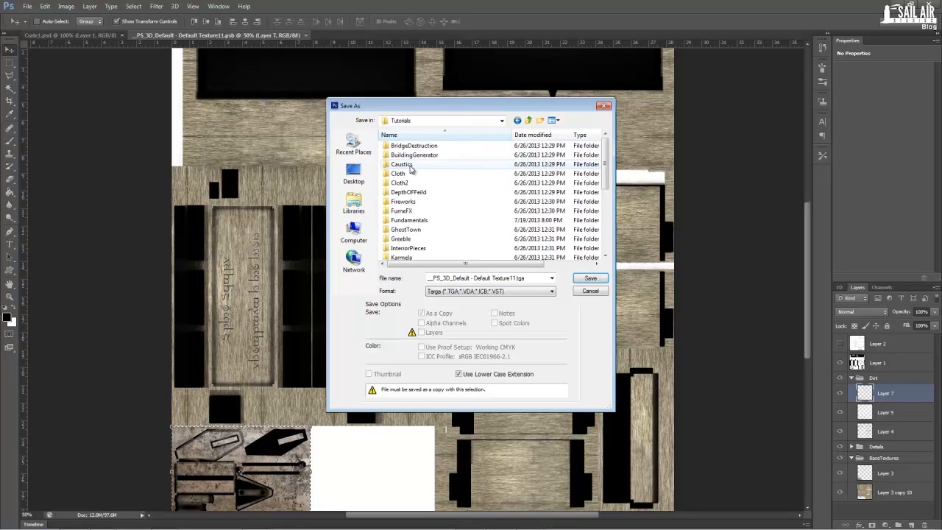
{"action": "scroll", "coordinate": [434, 190], "scroll_direction": "down", "scroll_amount": 3}
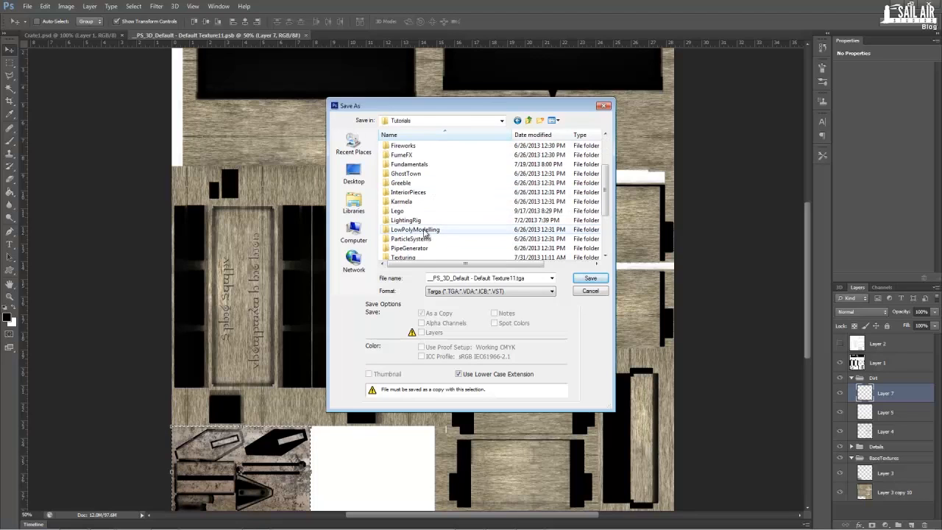
{"action": "scroll", "coordinate": [424, 232], "scroll_direction": "down", "scroll_amount": 2}
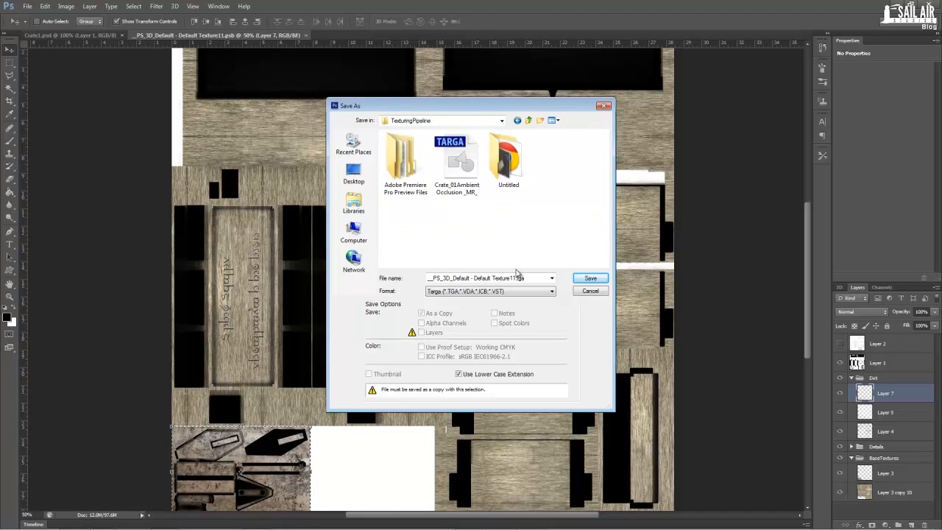
- Name the Targa copy CrateBase and save it
{"action": "triple_click", "coordinate": [506, 278]}
{"action": "type", "text": "Cra"}
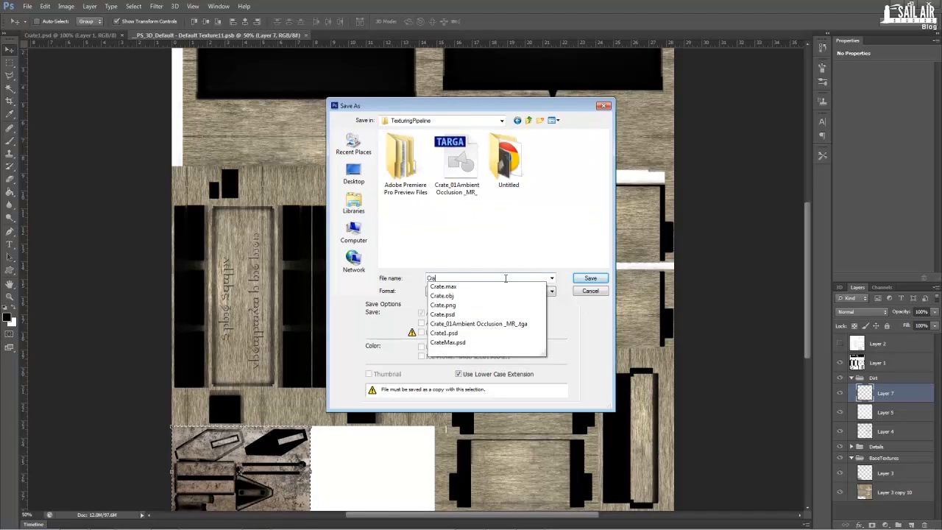
{"action": "type", "text": "teDiffus"}
{"action": "key", "text": "BackSpace"}
{"action": "key", "text": "BackSpace"}
{"action": "key", "text": "BackSpace"}
{"action": "key", "text": "BackSpace"}
{"action": "key", "text": "BackSpace"}
{"action": "key", "text": "BackSpace"}
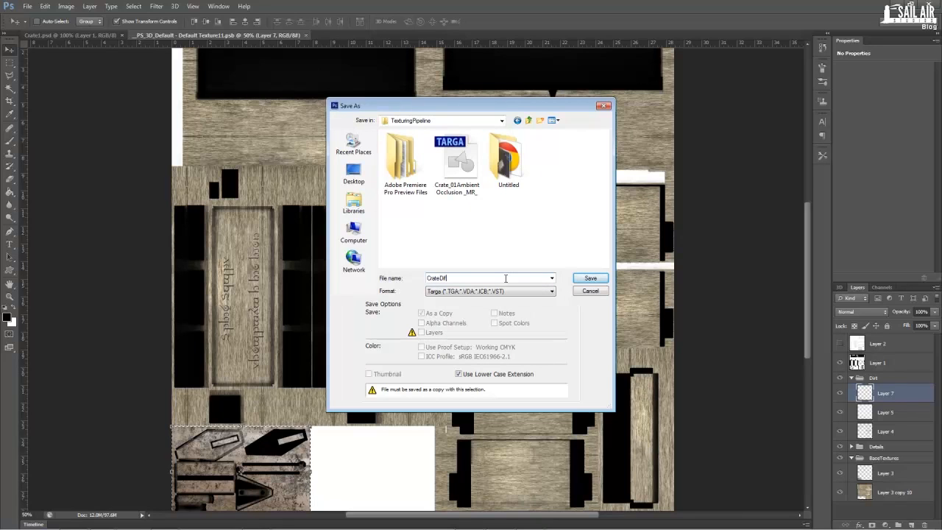
{"action": "type", "text": "Base"}
{"action": "key", "text": "Return"}
{"action": "left_click", "coordinate": [651, 262]}
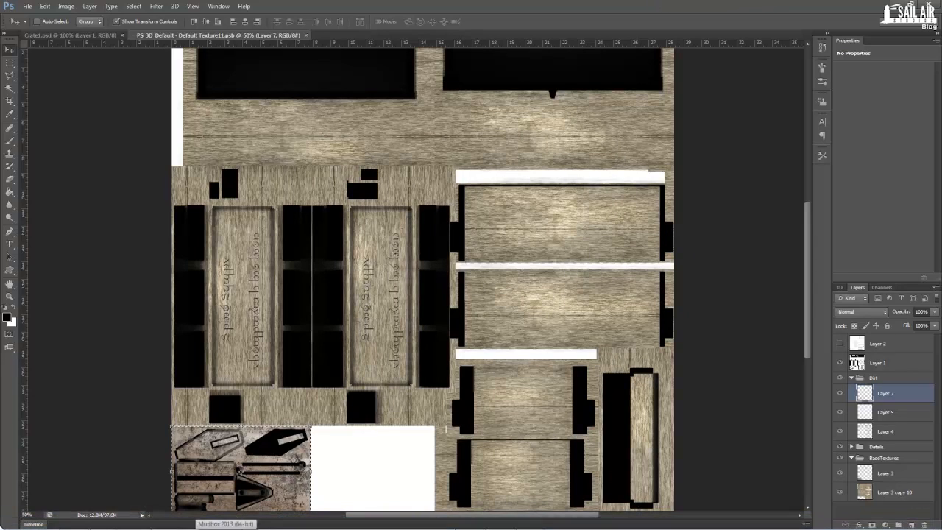
- Find and launch CrazyBump
{"action": "key", "text": "super"}
{"action": "type", "text": "crazy"}
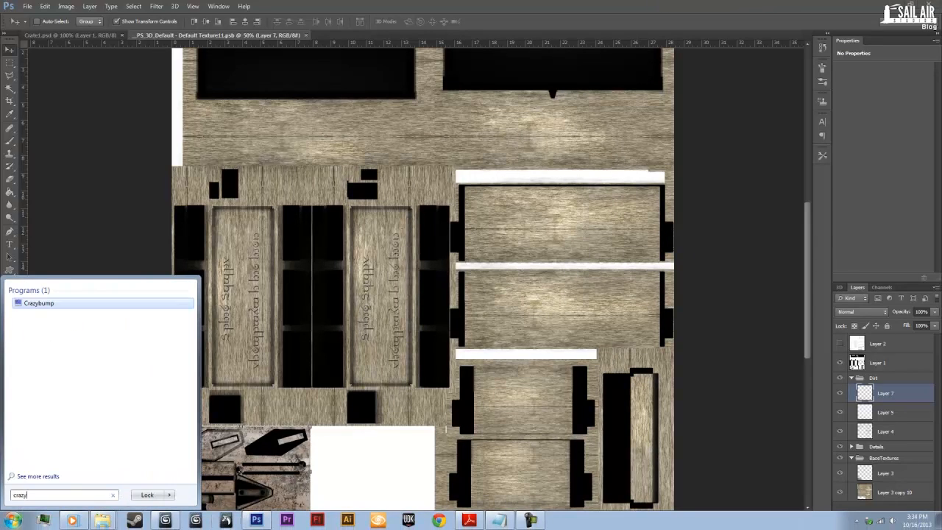
{"action": "left_click", "coordinate": [37, 303]}
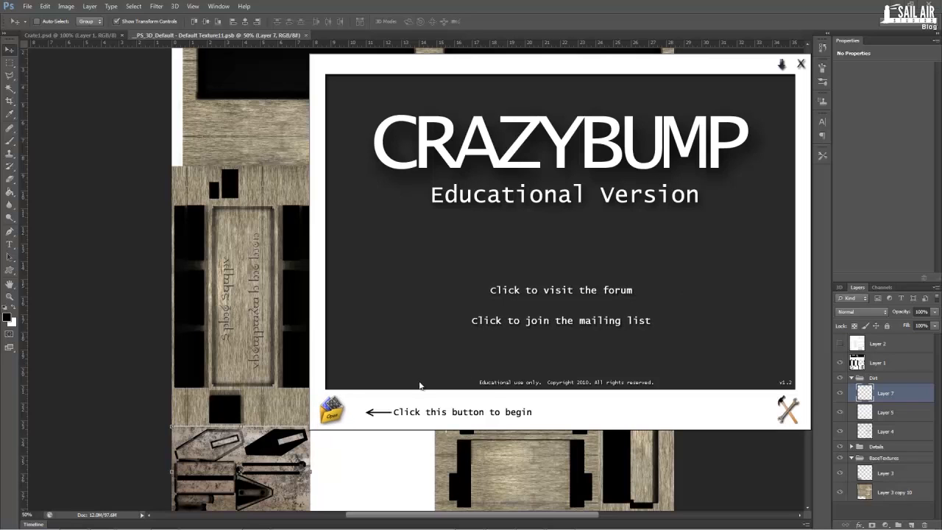
- Start opening a photograph from file and browse to the YT > Tutorials > TexturingPipeline folder on the H: drive
{"action": "left_click", "coordinate": [337, 415]}
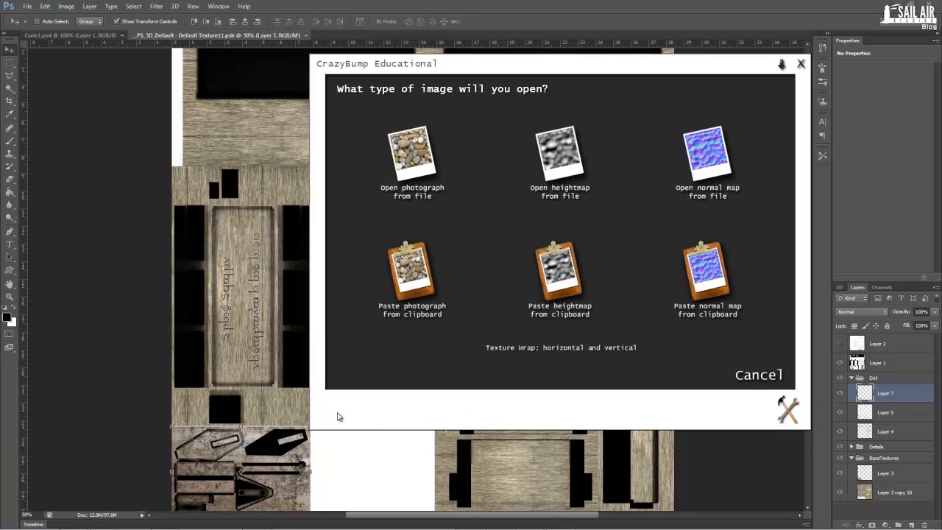
{"action": "left_click", "coordinate": [418, 170]}
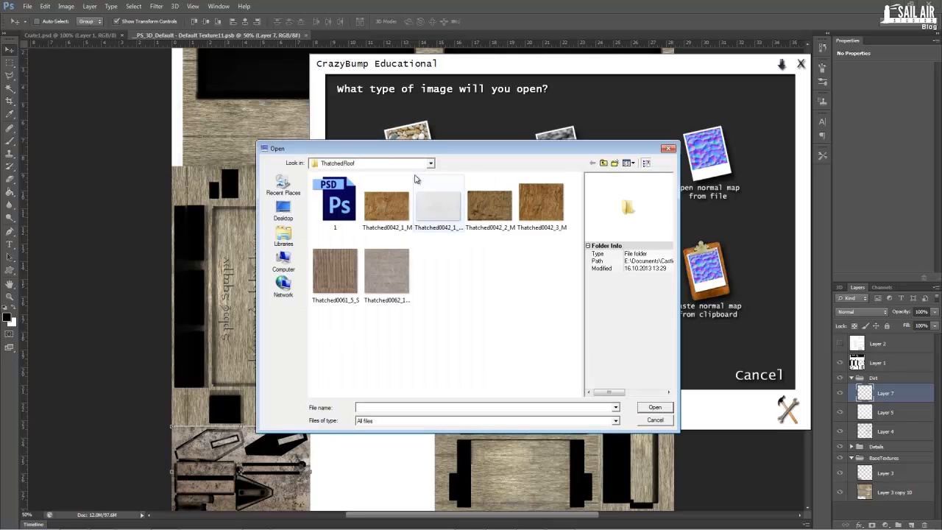
{"action": "left_click", "coordinate": [424, 164]}
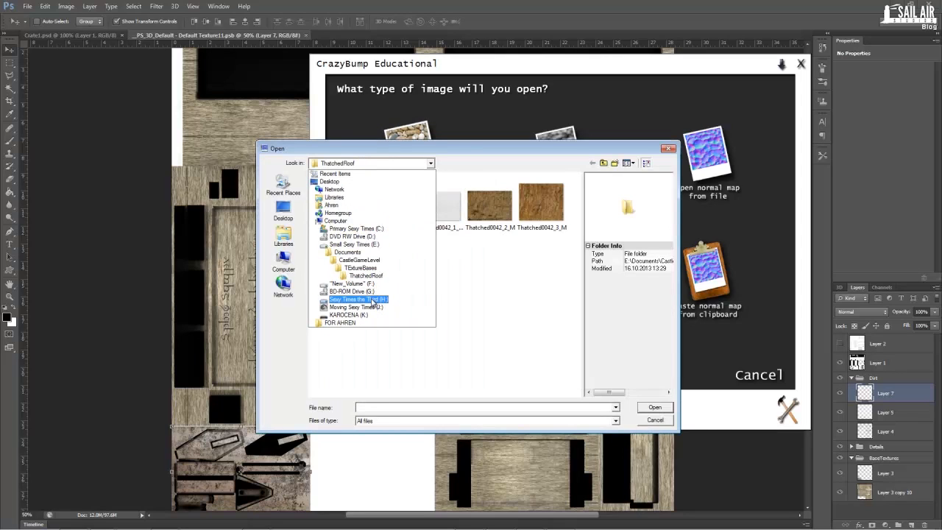
{"action": "left_click", "coordinate": [371, 302]}
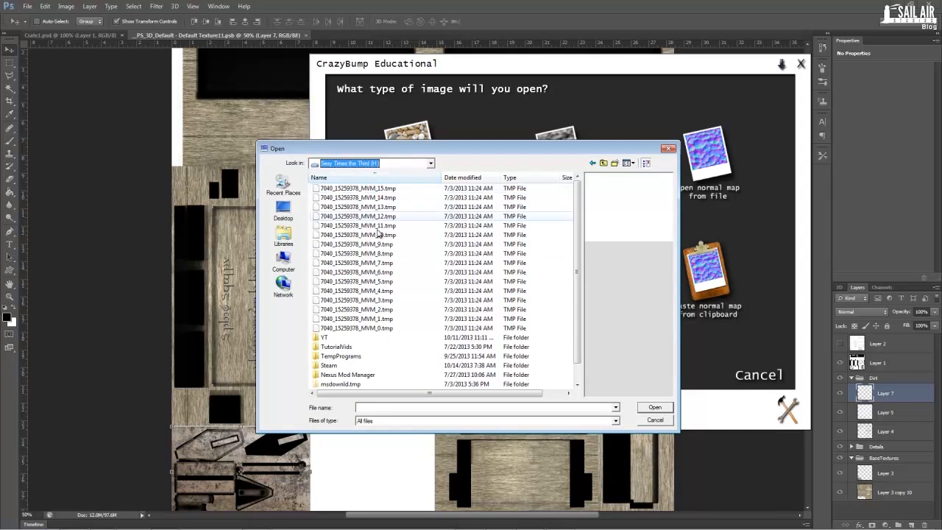
{"action": "double_click", "coordinate": [346, 343]}
{"action": "double_click", "coordinate": [373, 207]}
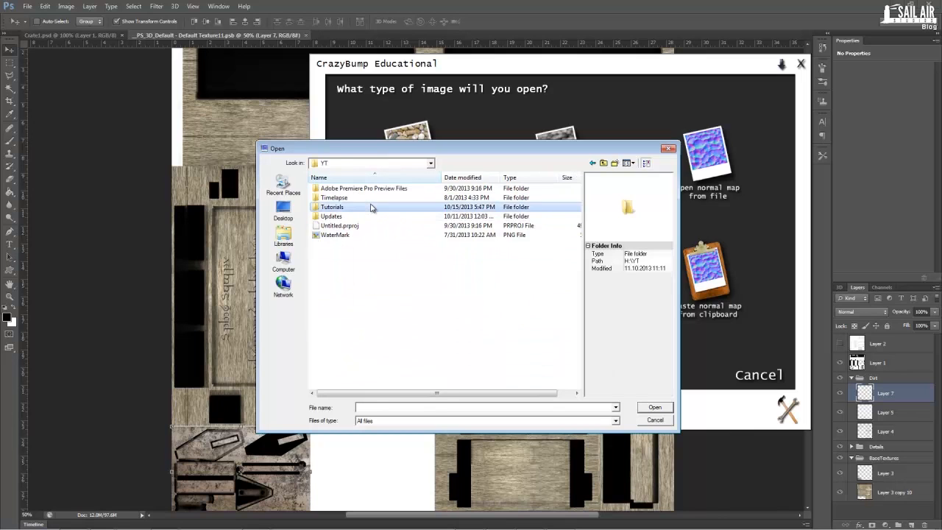
{"action": "double_click", "coordinate": [343, 310]}
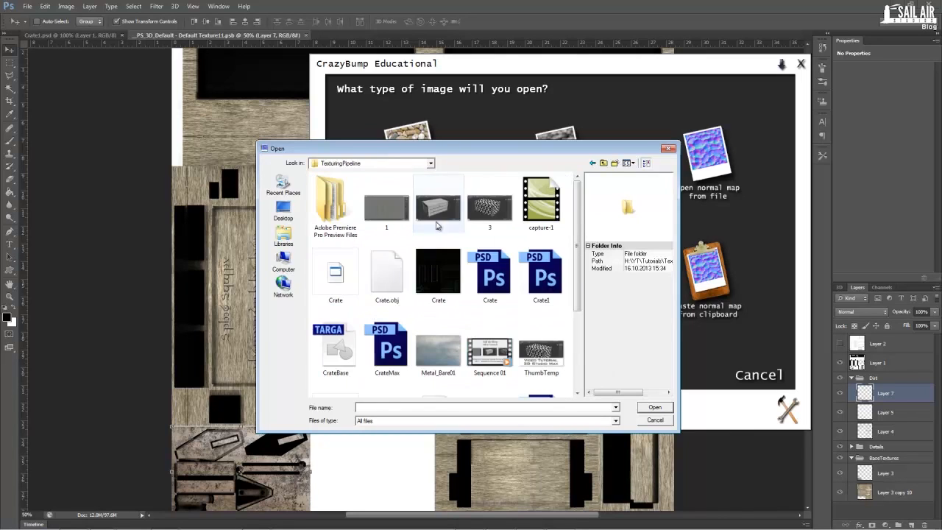
- Open the CrateBase Targa file as the source photograph
{"action": "scroll", "coordinate": [468, 304], "scroll_direction": "down", "scroll_amount": 3}
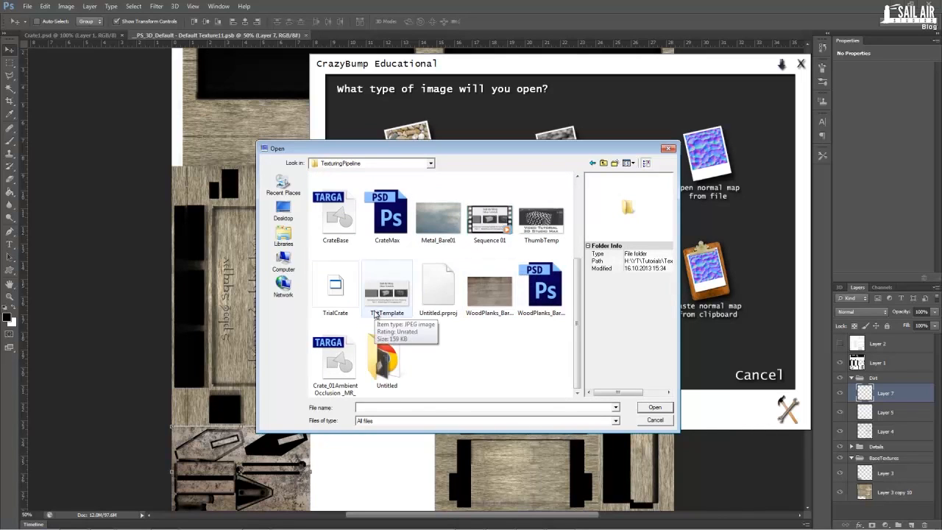
{"action": "left_click", "coordinate": [533, 295]}
{"action": "scroll", "coordinate": [434, 285], "scroll_direction": "up", "scroll_amount": 1}
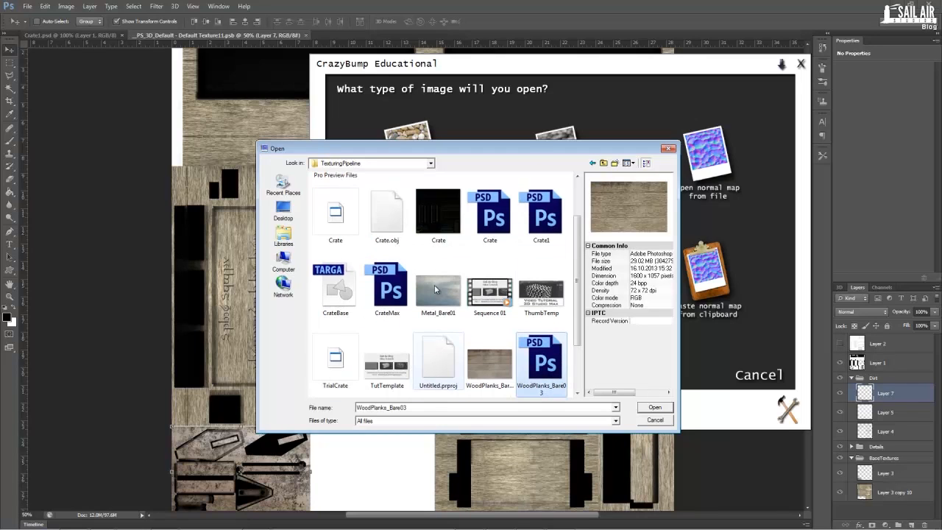
{"action": "left_click", "coordinate": [336, 361]}
{"action": "left_click", "coordinate": [344, 297]}
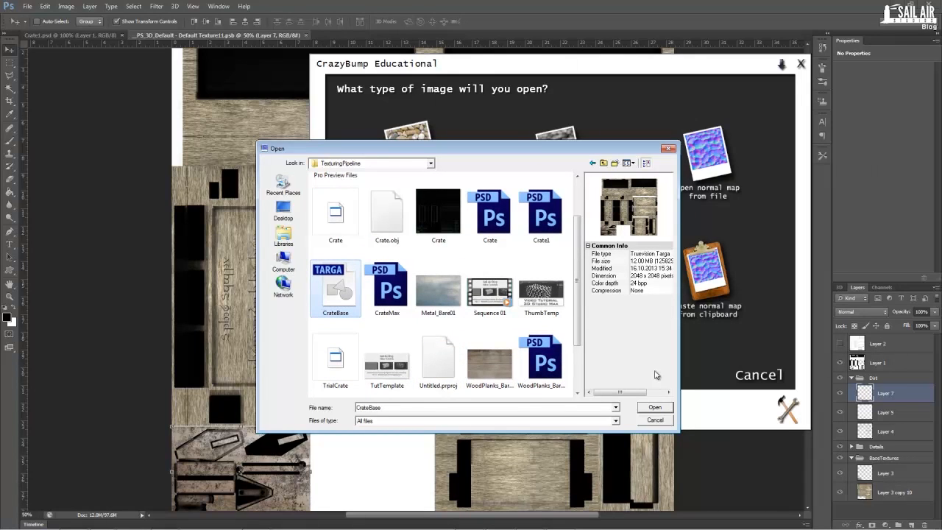
{"action": "left_click", "coordinate": [655, 408]}
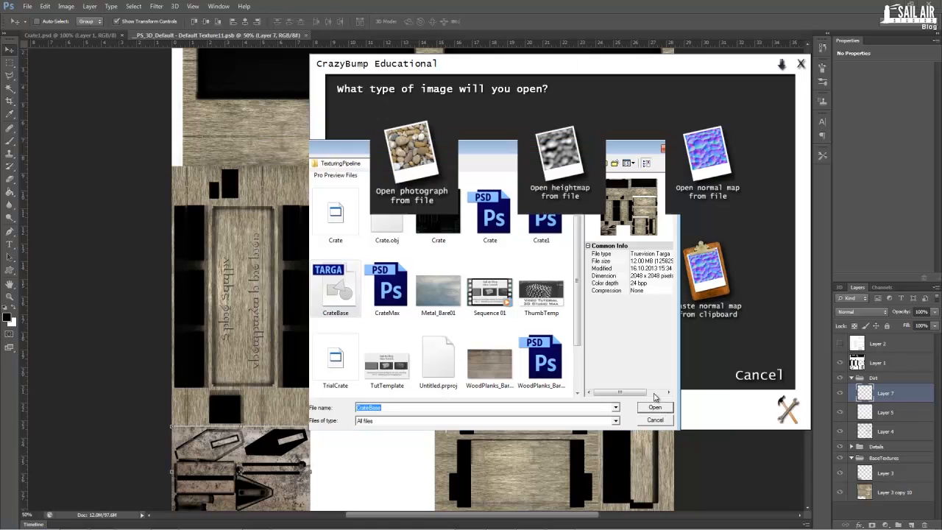
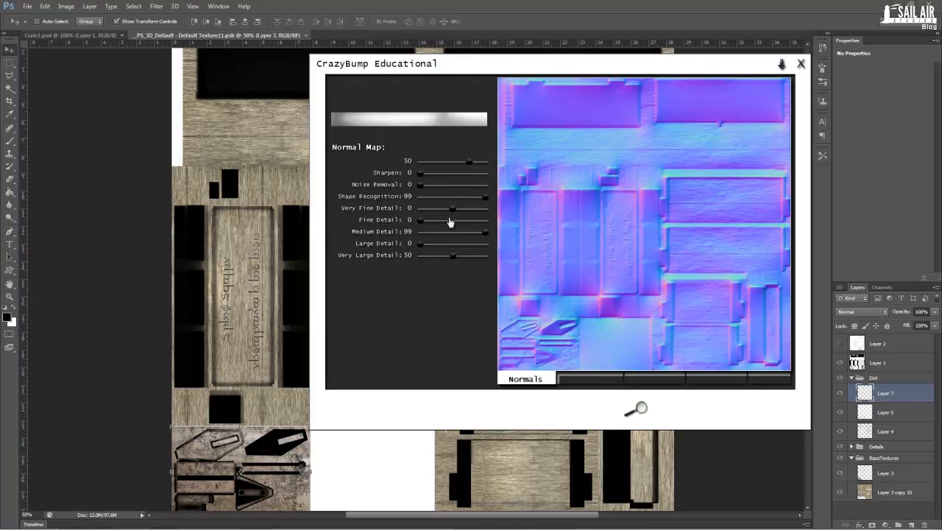
- Arrange the main window and the 3D preview side by side, and rotate the preview ball slightly
{"action": "left_click_drag", "start_coordinate": [634, 66], "coordinate": [366, 58]}
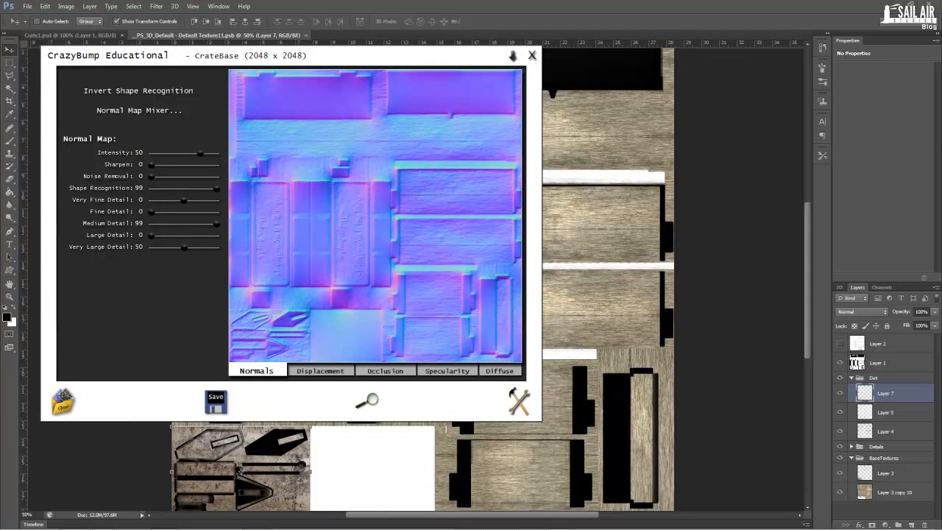
{"action": "left_click_drag", "start_coordinate": [941, 46], "coordinate": [610, 13]}
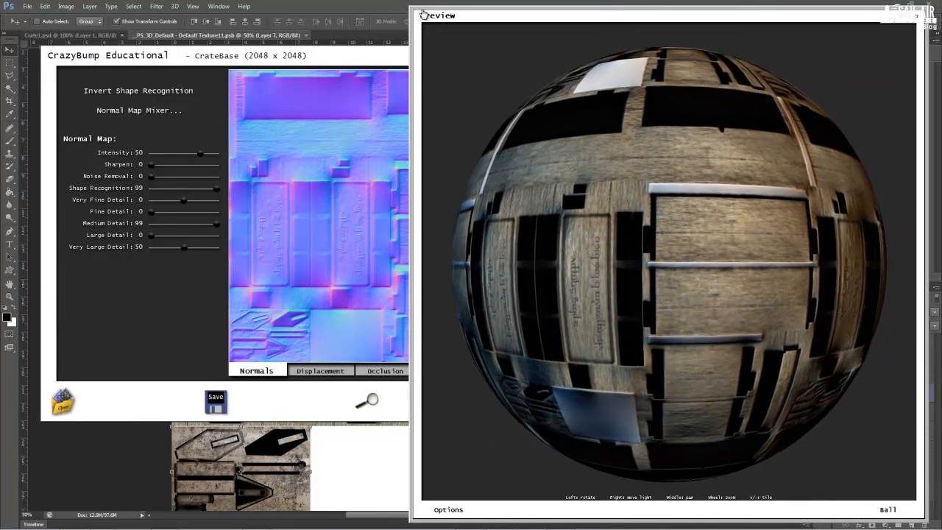
{"action": "left_click_drag", "start_coordinate": [424, 14], "coordinate": [557, 119]}
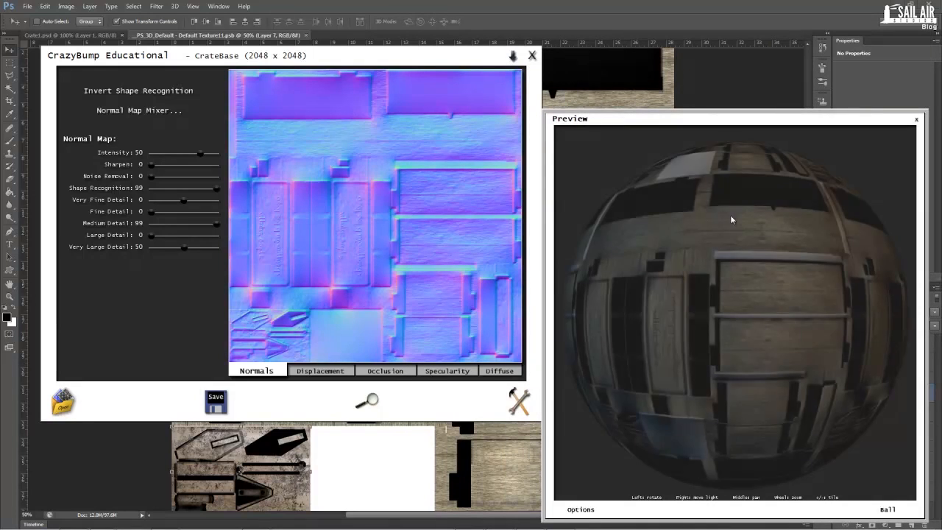
{"action": "mouse_move", "coordinate": [739, 196]}
{"action": "left_mouse_down"}
{"action": "mouse_move", "coordinate": [726, 173]}
{"action": "mouse_move", "coordinate": [725, 197]}
{"action": "left_mouse_up"}
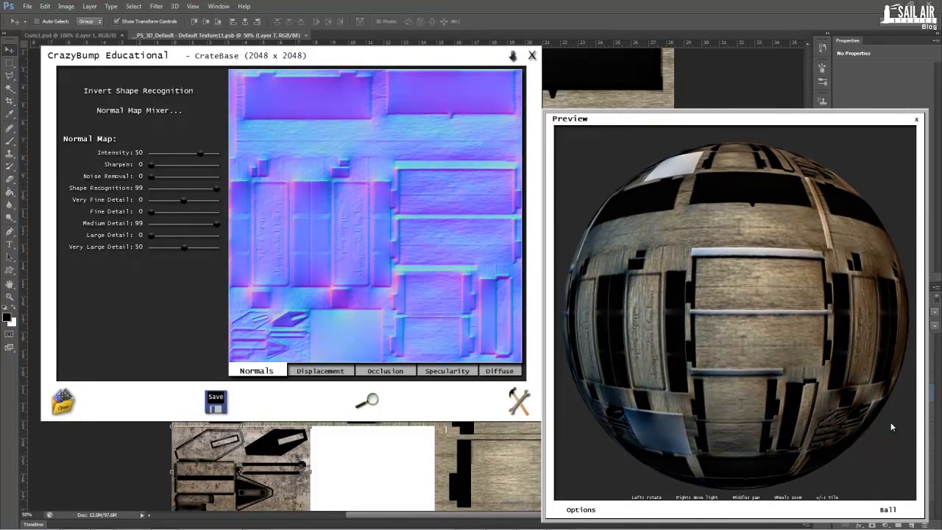
- Choose to load a custom preview mesh and browse to the H: drive
{"action": "left_click", "coordinate": [895, 512]}
{"action": "left_click", "coordinate": [892, 496]}
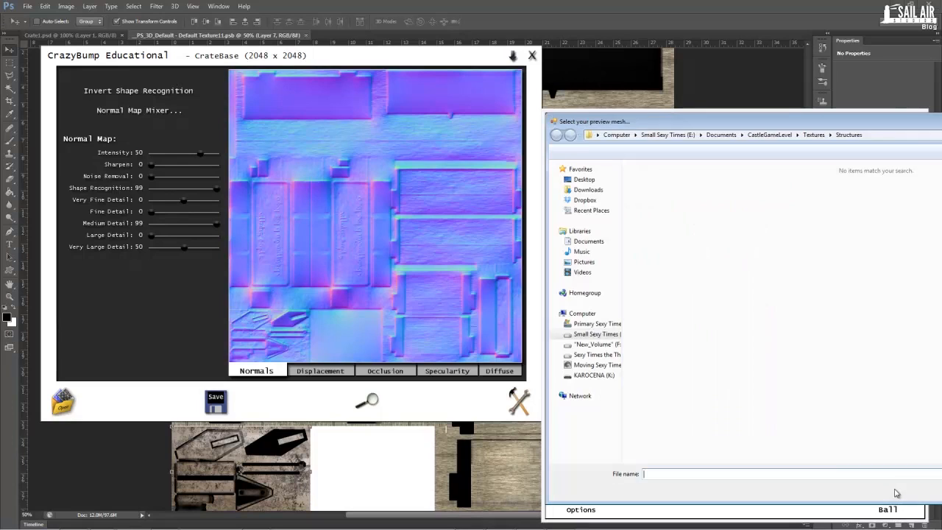
{"action": "left_click", "coordinate": [622, 135]}
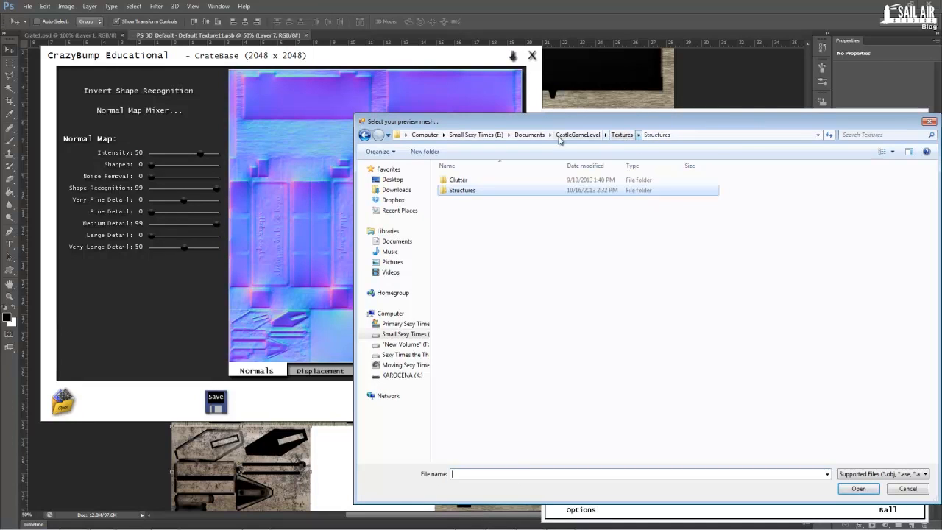
{"action": "left_click", "coordinate": [529, 135]}
{"action": "left_click", "coordinate": [476, 135]}
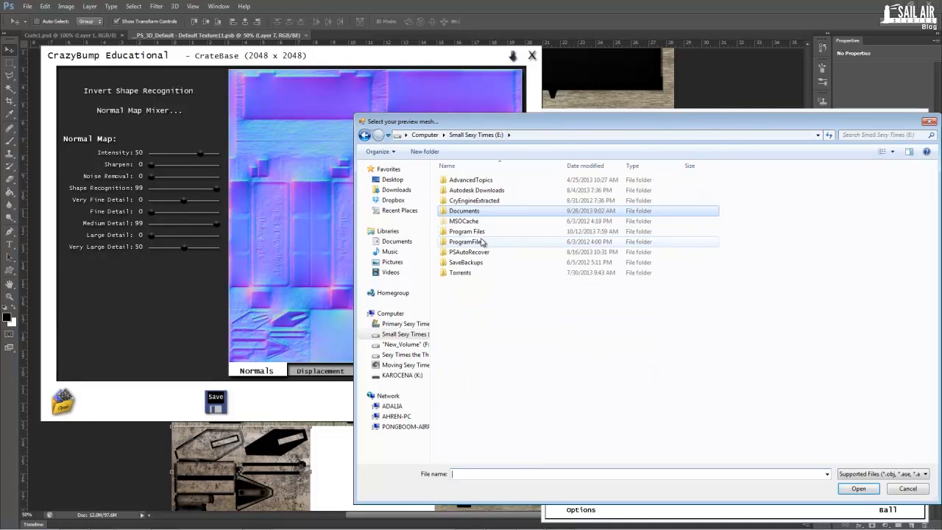
{"action": "left_click", "coordinate": [404, 355]}
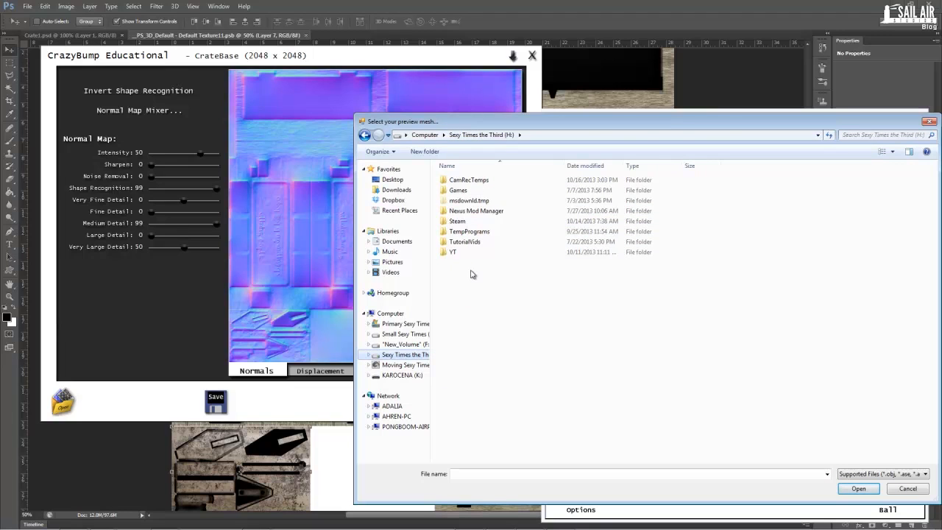
- Load Crate.obj from YT > Tutorials > TexturingPipeline as the preview mesh
{"action": "double_click", "coordinate": [456, 253]}
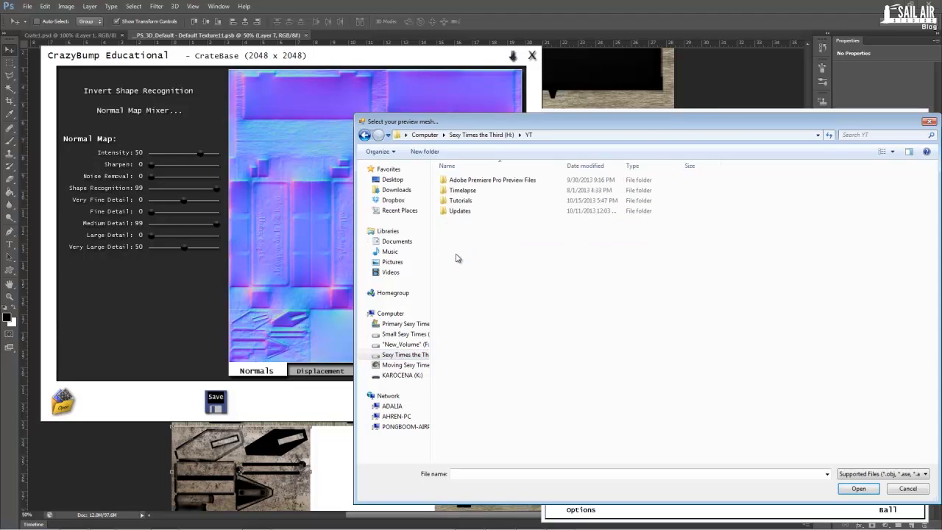
{"action": "left_click", "coordinate": [474, 203]}
{"action": "double_click", "coordinate": [474, 203]}
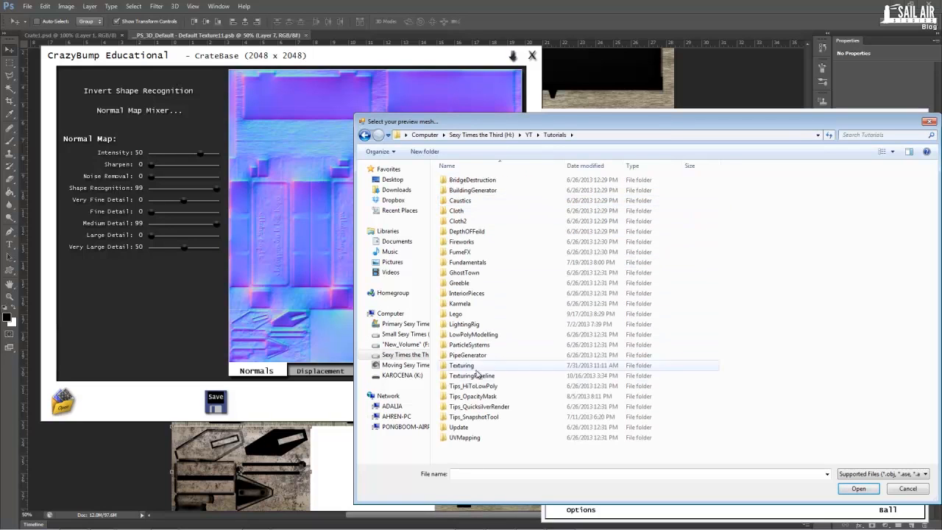
{"action": "double_click", "coordinate": [472, 376]}
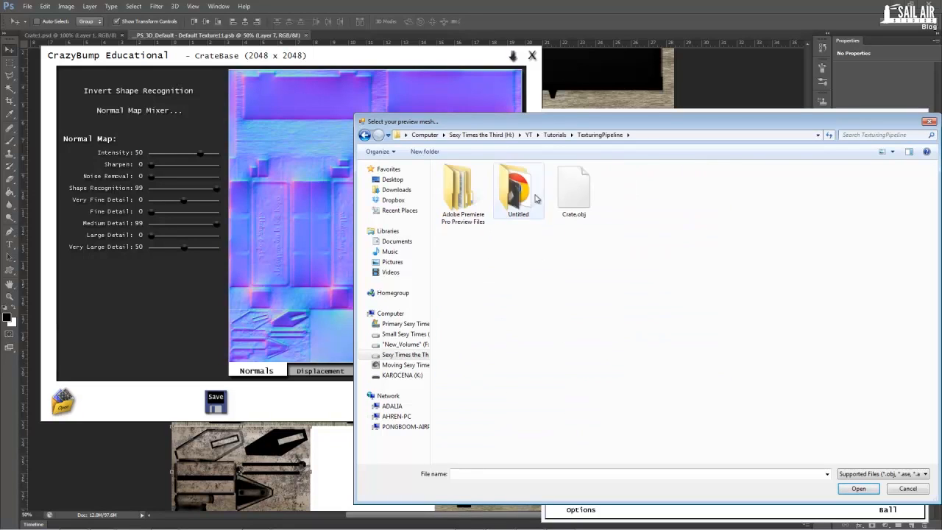
{"action": "double_click", "coordinate": [574, 190]}
- Move the preview window clear and invert the normal map's shape recognition, checking the relief on the rotated crate
{"action": "left_click_drag", "start_coordinate": [687, 117], "coordinate": [681, 62]}
{"action": "left_click_drag", "start_coordinate": [667, 246], "coordinate": [629, 269]}
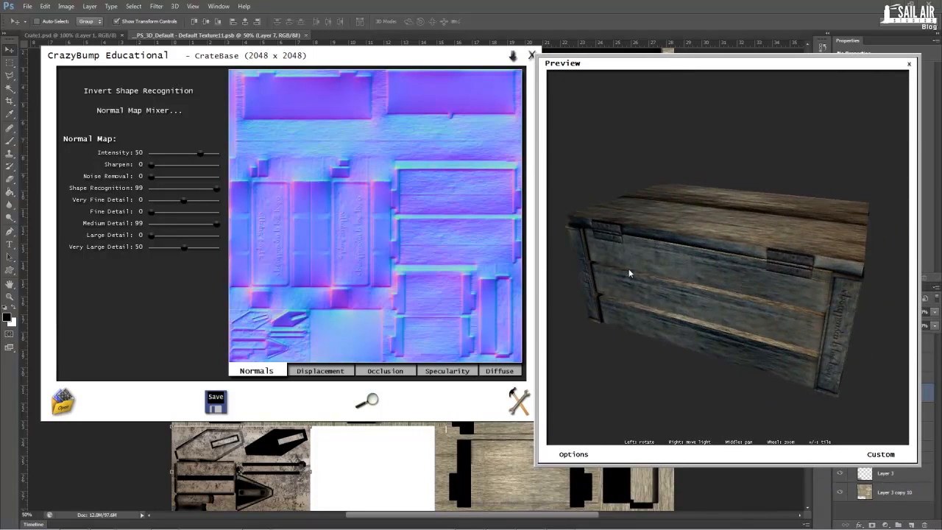
{"action": "left_click", "coordinate": [148, 91]}
{"action": "left_click_drag", "start_coordinate": [711, 310], "coordinate": [464, 292]}
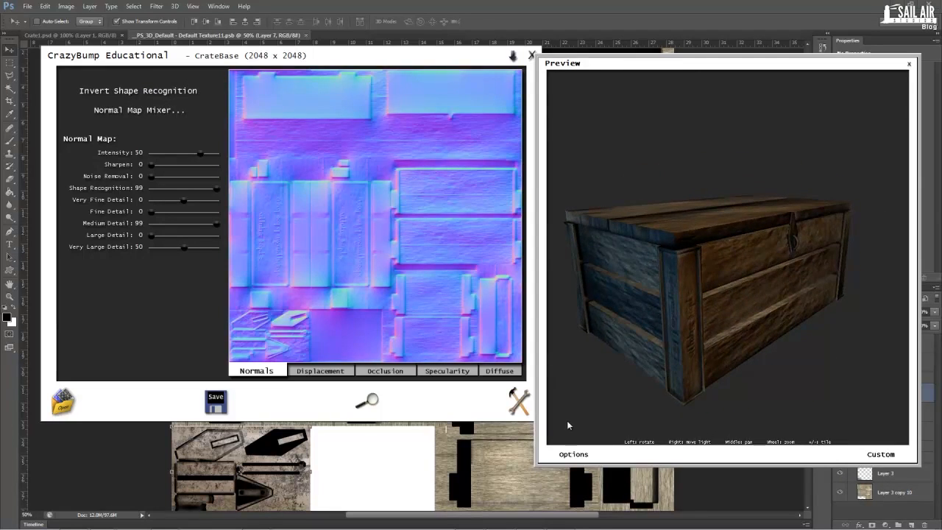
- Turn off Ambient Occlusion and Colored Lights and turn on Specularity in the preview, and rotate the crate to its front
{"action": "left_click", "coordinate": [572, 455]}
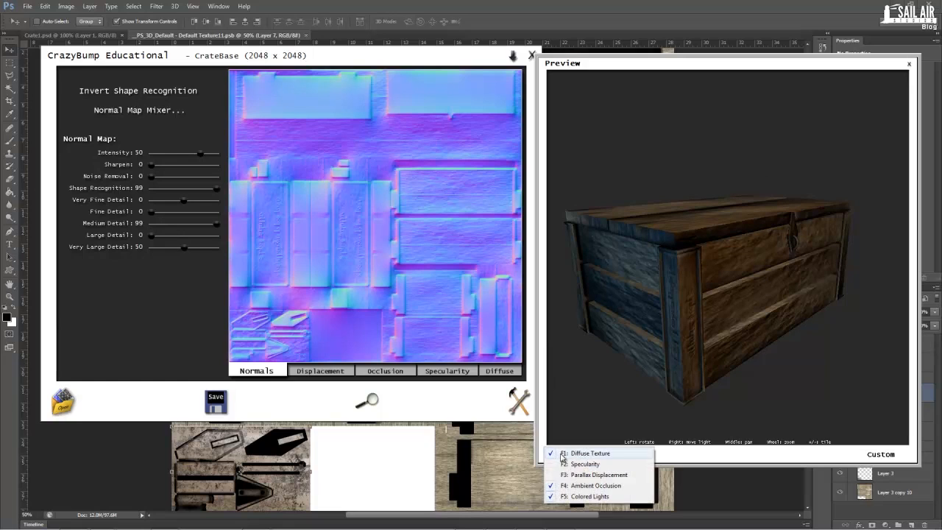
{"action": "left_click", "coordinate": [596, 476]}
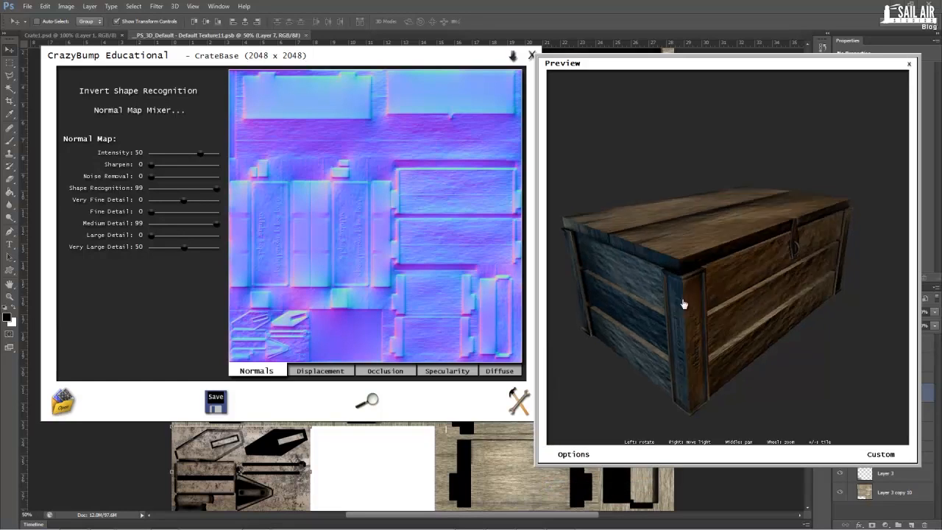
{"action": "left_click_drag", "start_coordinate": [683, 304], "coordinate": [729, 309]}
{"action": "left_click", "coordinate": [573, 454]}
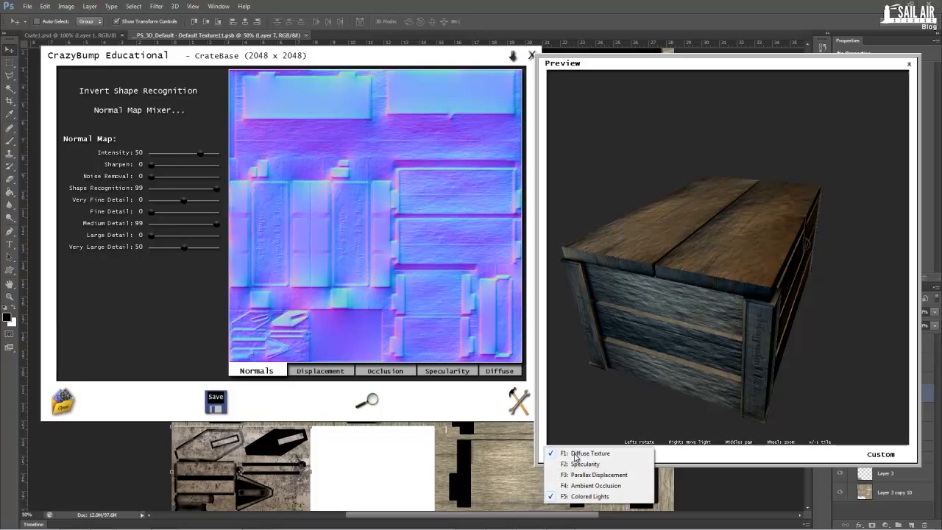
{"action": "left_click", "coordinate": [585, 465]}
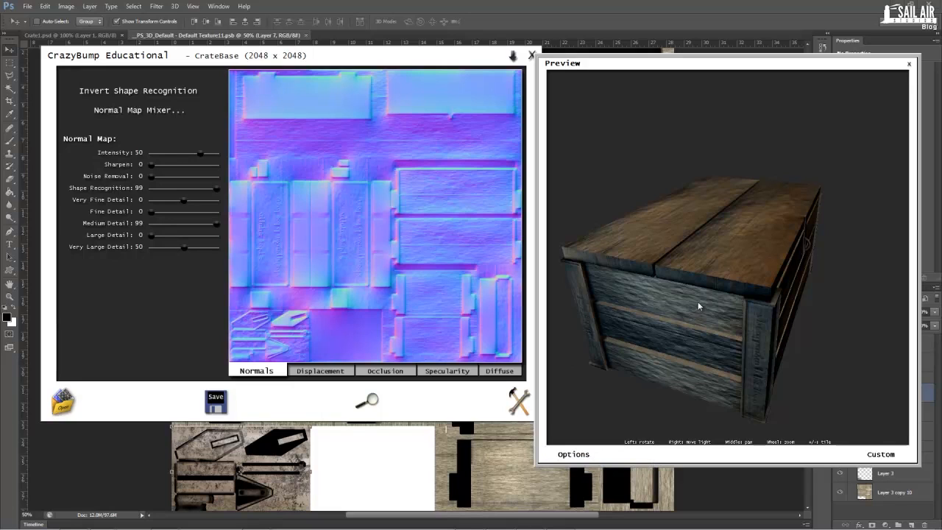
{"action": "left_click", "coordinate": [579, 450]}
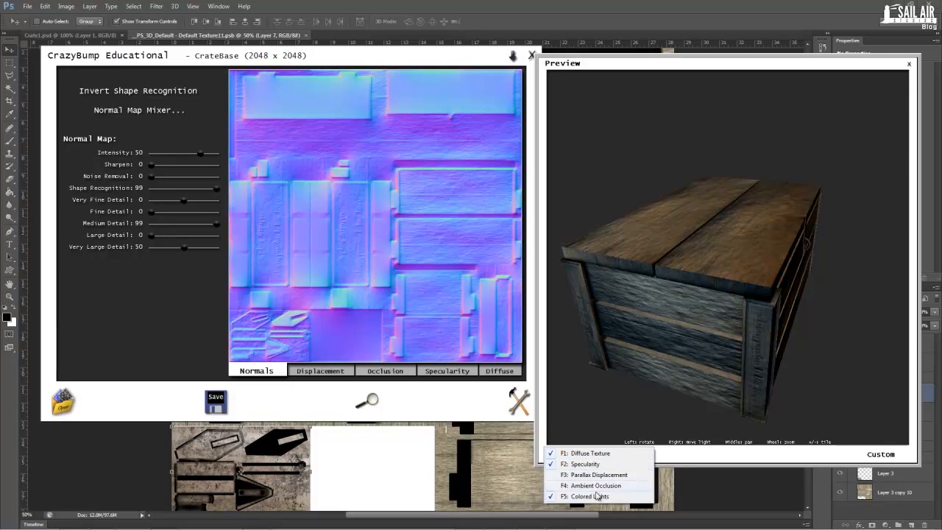
{"action": "left_click", "coordinate": [782, 361]}
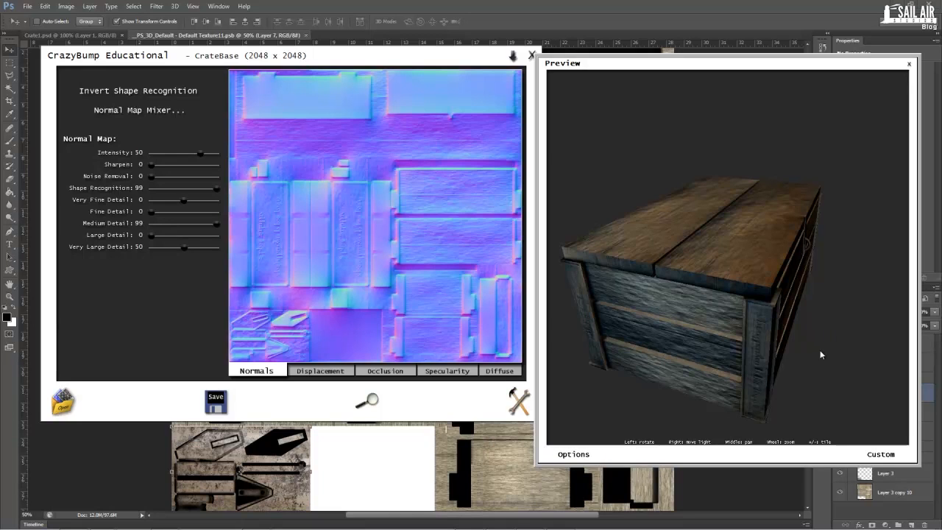
{"action": "left_click_drag", "start_coordinate": [820, 350], "coordinate": [704, 324]}
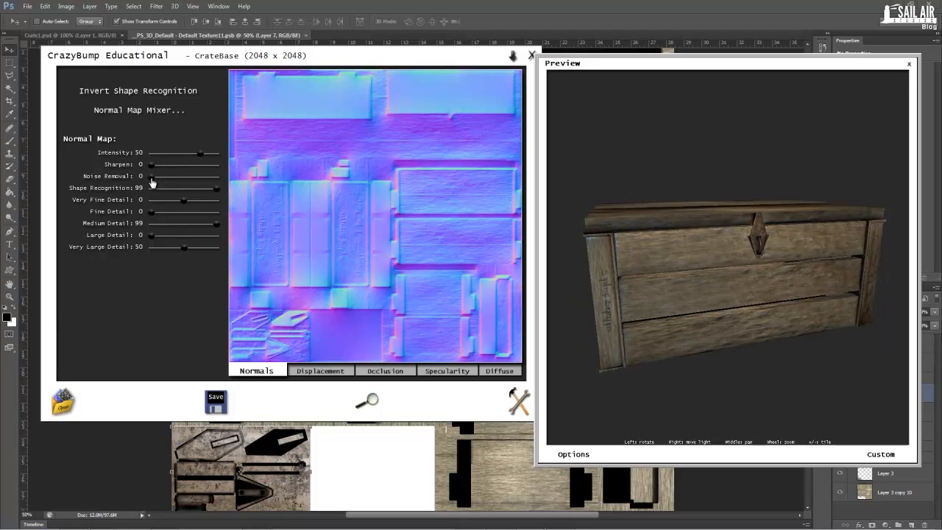
- Set the normal map's Sharpen to 20, Noise Removal to 1 and Very Fine Detail to 50, checking the crate's planks
{"action": "left_click_drag", "start_coordinate": [150, 180], "coordinate": [257, 182]}
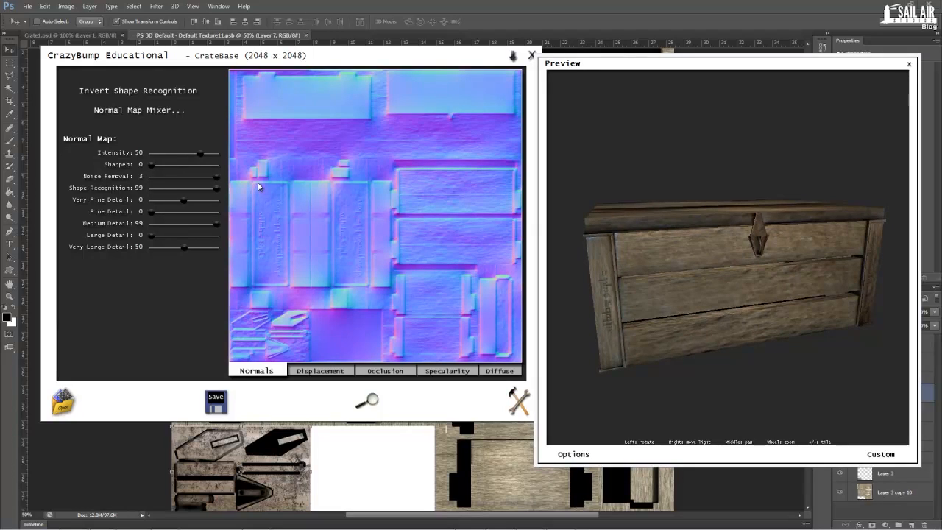
{"action": "left_click_drag", "start_coordinate": [633, 302], "coordinate": [575, 267]}
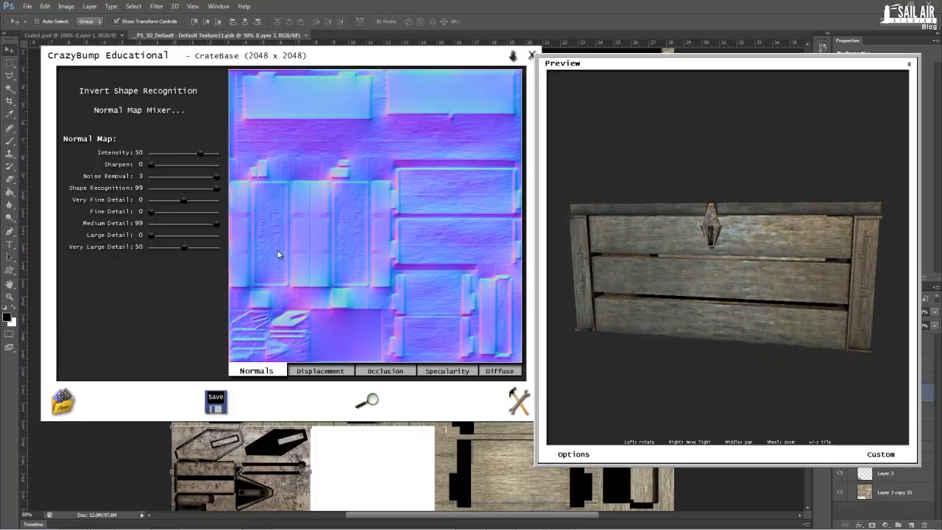
{"action": "left_click_drag", "start_coordinate": [200, 179], "coordinate": [170, 180]}
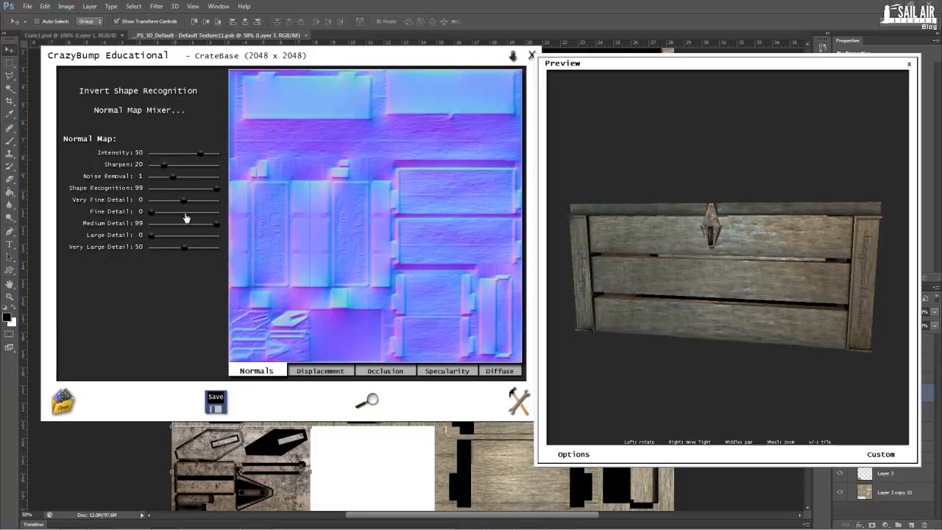
{"action": "left_click_drag", "start_coordinate": [185, 203], "coordinate": [249, 208]}
{"action": "left_click_drag", "start_coordinate": [624, 278], "coordinate": [645, 276]}
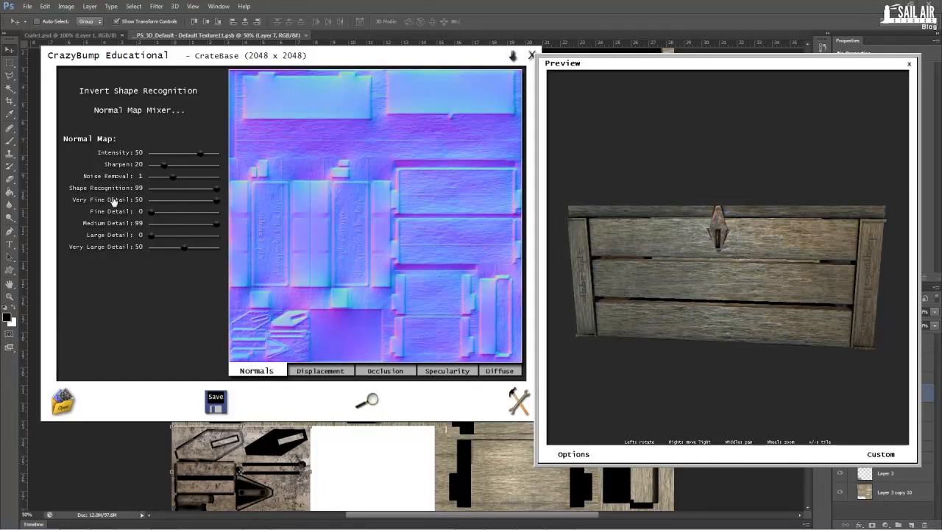
- Set the normal map's Fine Detail to 99, Very Large Detail to 0 and Large Detail to 30, checking the crate from several sides
{"action": "left_click_drag", "start_coordinate": [153, 215], "coordinate": [198, 216]}
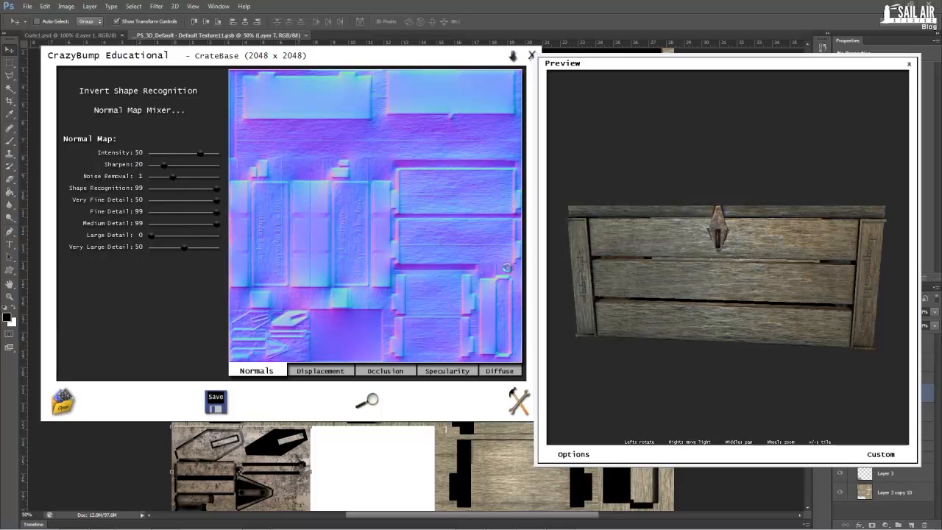
{"action": "left_click_drag", "start_coordinate": [700, 280], "coordinate": [783, 295]}
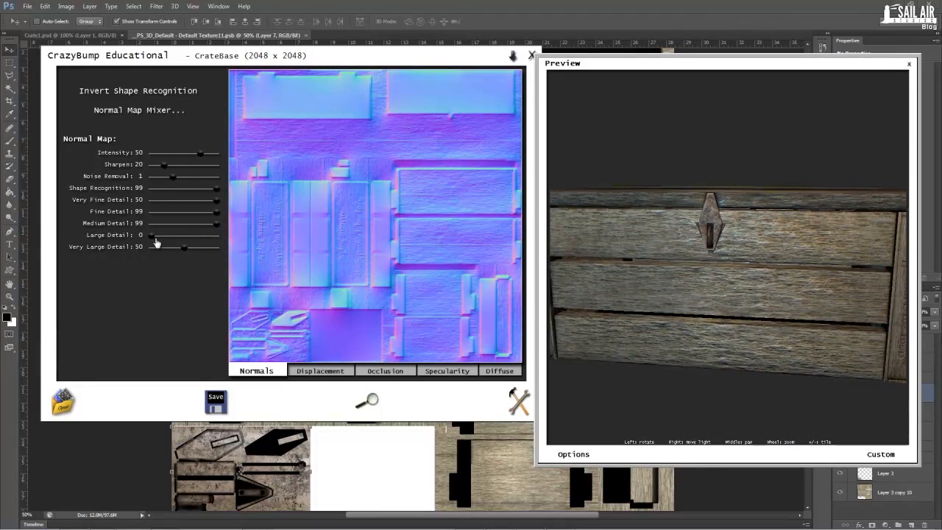
{"action": "left_click_drag", "start_coordinate": [180, 253], "coordinate": [134, 252]}
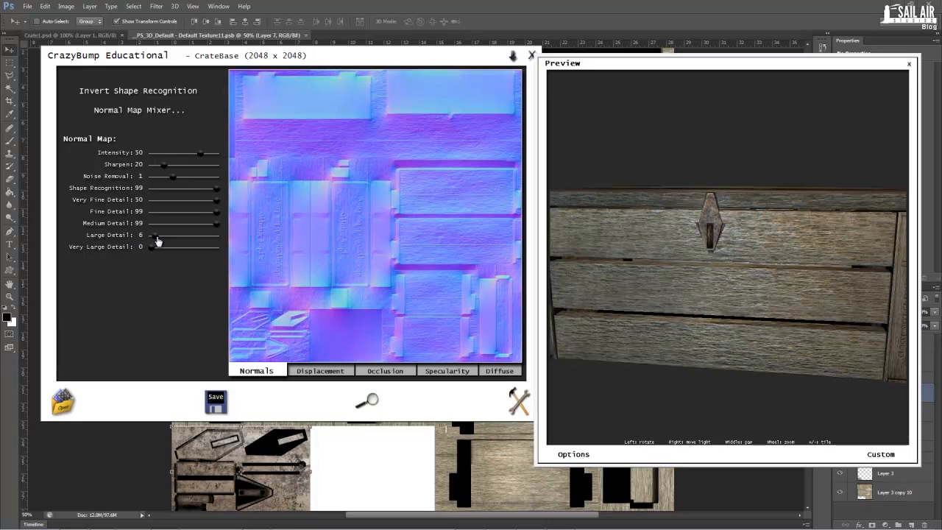
{"action": "left_click_drag", "start_coordinate": [156, 241], "coordinate": [172, 240]}
{"action": "mouse_move", "coordinate": [699, 270]}
{"action": "left_mouse_down"}
{"action": "mouse_move", "coordinate": [673, 286]}
{"action": "mouse_move", "coordinate": [621, 291]}
{"action": "mouse_move", "coordinate": [690, 286]}
{"action": "mouse_move", "coordinate": [732, 306]}
{"action": "mouse_move", "coordinate": [616, 253]}
{"action": "mouse_move", "coordinate": [656, 343]}
{"action": "mouse_move", "coordinate": [689, 384]}
{"action": "mouse_move", "coordinate": [707, 256]}
{"action": "mouse_move", "coordinate": [789, 215]}
{"action": "mouse_move", "coordinate": [773, 385]}
{"action": "mouse_move", "coordinate": [823, 303]}
{"action": "mouse_move", "coordinate": [810, 314]}
{"action": "mouse_move", "coordinate": [811, 383]}
{"action": "mouse_move", "coordinate": [719, 368]}
{"action": "mouse_move", "coordinate": [665, 265]}
{"action": "mouse_move", "coordinate": [721, 172]}
{"action": "mouse_move", "coordinate": [702, 104]}
{"action": "mouse_move", "coordinate": [844, 228]}
{"action": "mouse_move", "coordinate": [790, 355]}
{"action": "mouse_move", "coordinate": [756, 321]}
{"action": "mouse_move", "coordinate": [841, 288]}
{"action": "mouse_move", "coordinate": [724, 245]}
{"action": "mouse_move", "coordinate": [736, 301]}
{"action": "mouse_move", "coordinate": [690, 278]}
{"action": "left_mouse_up"}
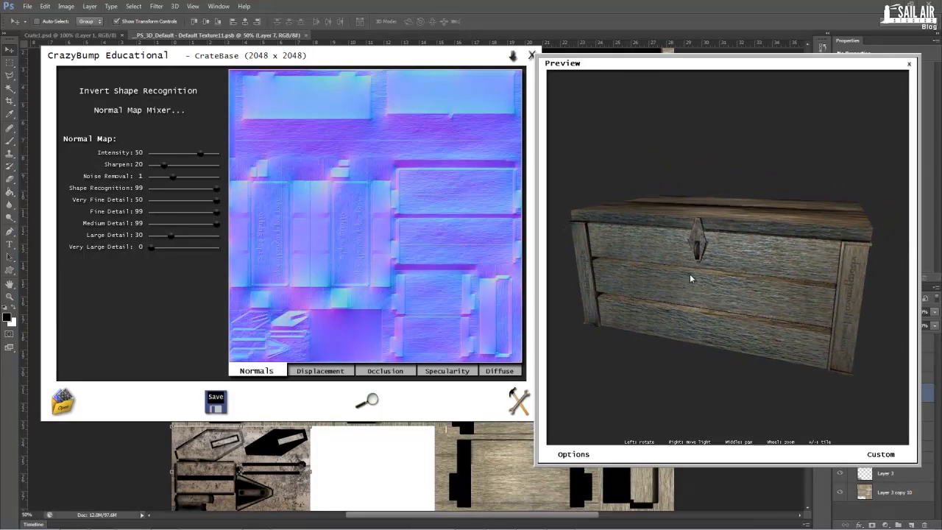
{"action": "left_click_drag", "start_coordinate": [767, 335], "coordinate": [744, 209]}
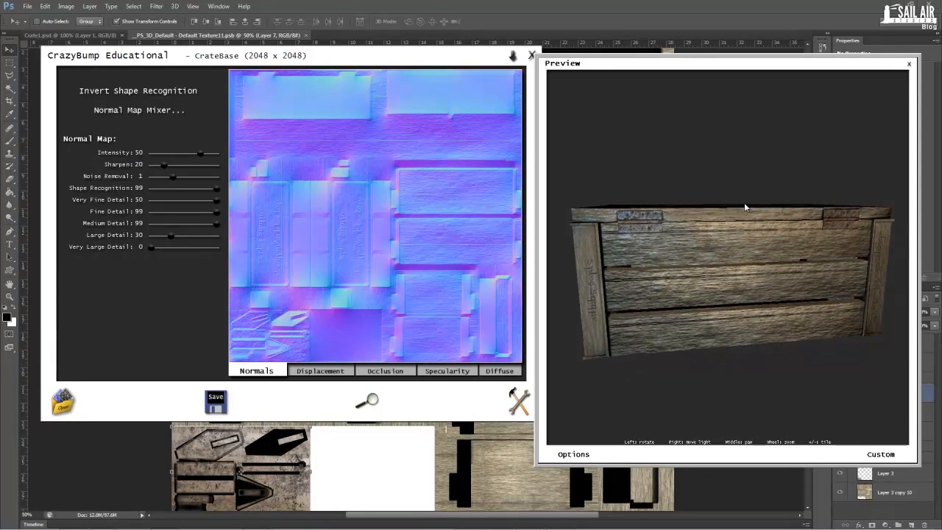
{"action": "left_click_drag", "start_coordinate": [640, 226], "coordinate": [863, 284]}
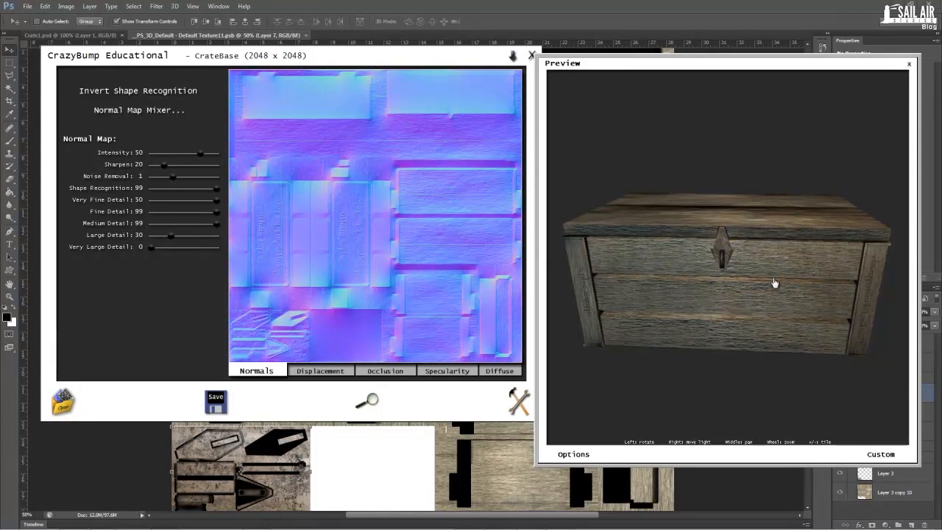
{"action": "left_click_drag", "start_coordinate": [774, 283], "coordinate": [790, 280]}
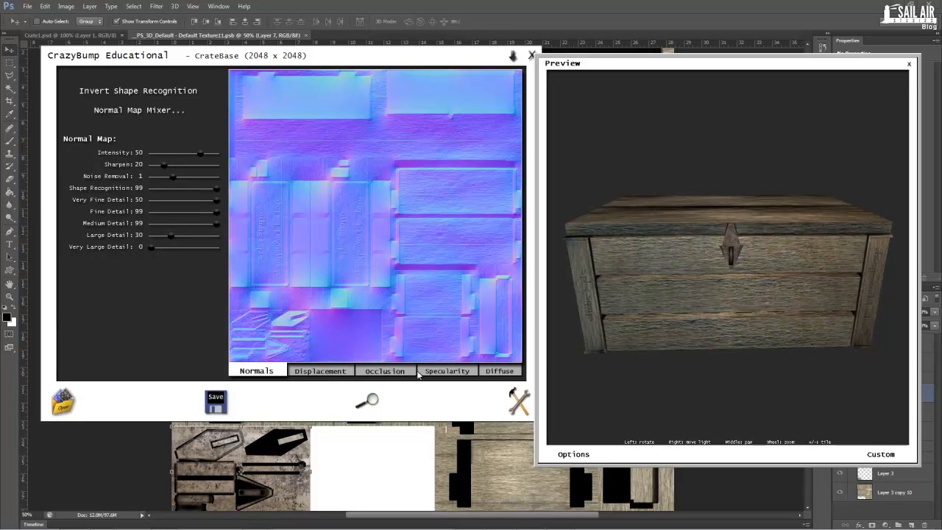
- Set the specularity map's Texture Influence to 99, Enhance Detail to 95 and Brightness to 38, checking the highlights on the crate's front
{"action": "left_click", "coordinate": [442, 372]}
{"action": "left_click_drag", "start_coordinate": [772, 326], "coordinate": [758, 286]}
{"action": "mouse_move", "coordinate": [715, 283]}
{"action": "left_mouse_down"}
{"action": "mouse_move", "coordinate": [751, 270]}
{"action": "mouse_move", "coordinate": [715, 279]}
{"action": "left_mouse_up"}
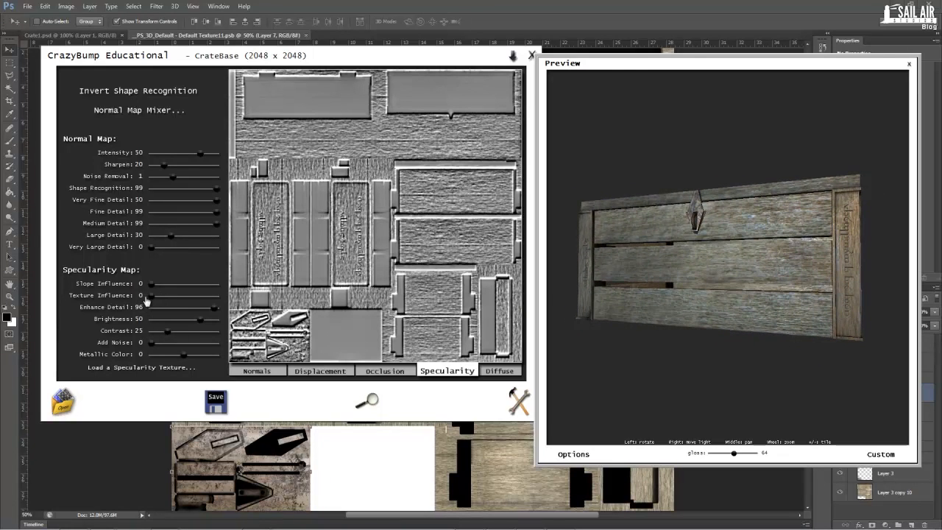
{"action": "left_click_drag", "start_coordinate": [149, 297], "coordinate": [216, 298]}
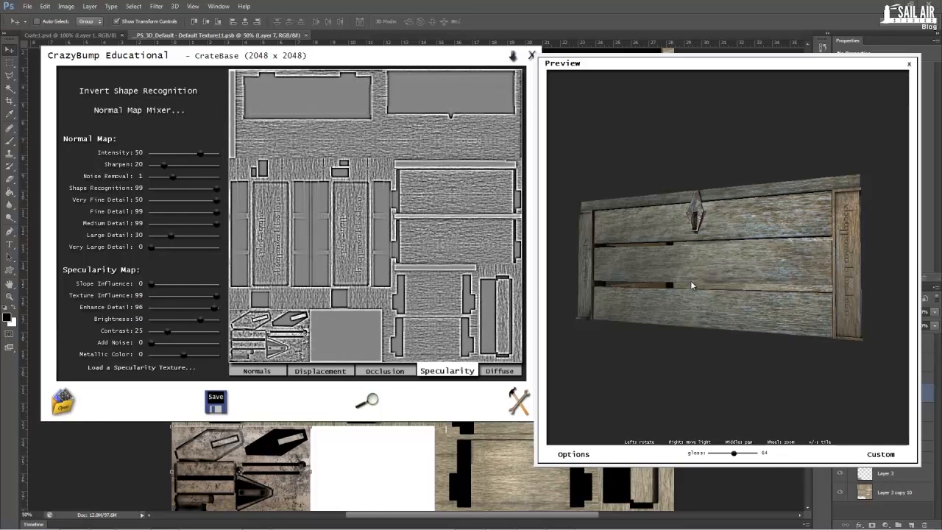
{"action": "left_click_drag", "start_coordinate": [690, 281], "coordinate": [736, 264]}
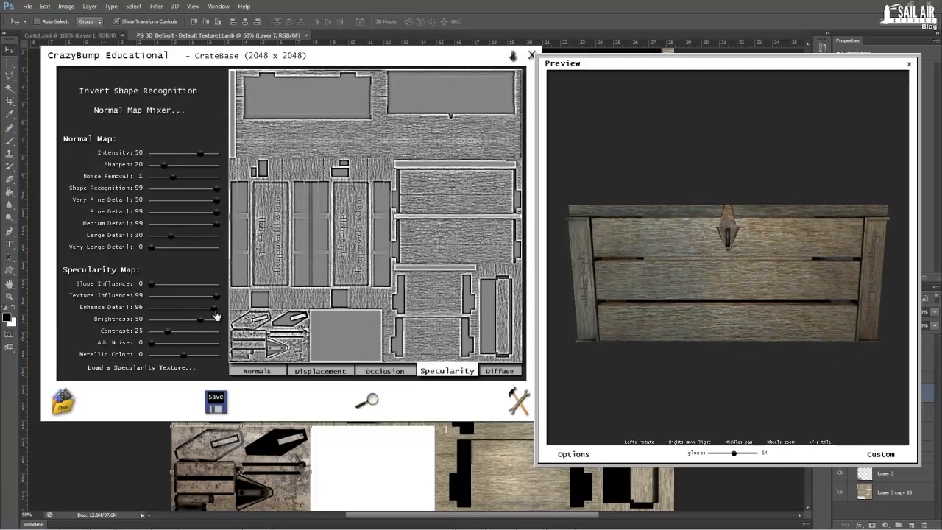
{"action": "left_click_drag", "start_coordinate": [214, 309], "coordinate": [219, 309]}
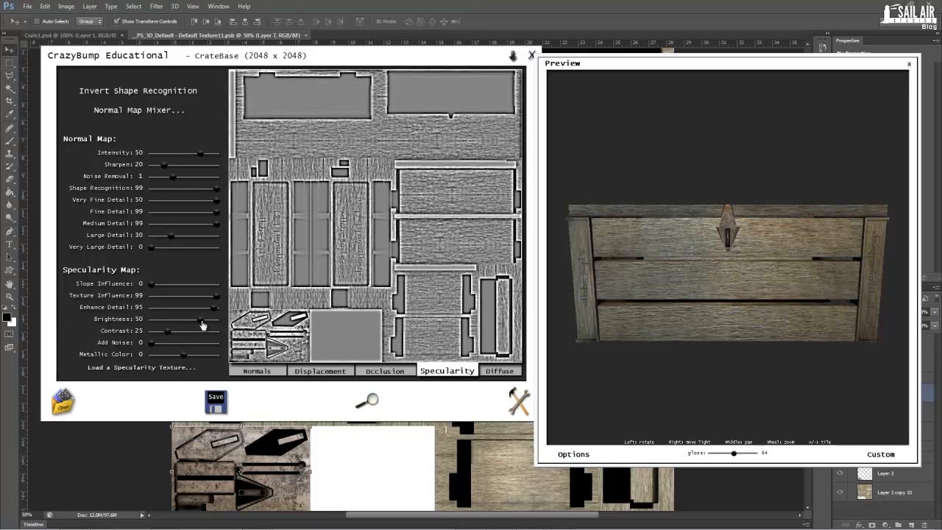
{"action": "left_click_drag", "start_coordinate": [802, 307], "coordinate": [770, 282]}
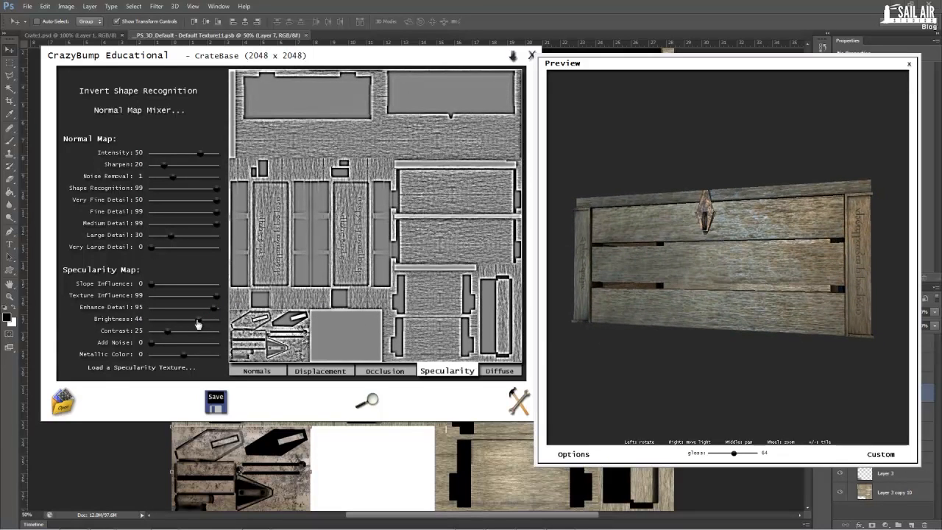
{"action": "left_click_drag", "start_coordinate": [700, 276], "coordinate": [583, 390]}
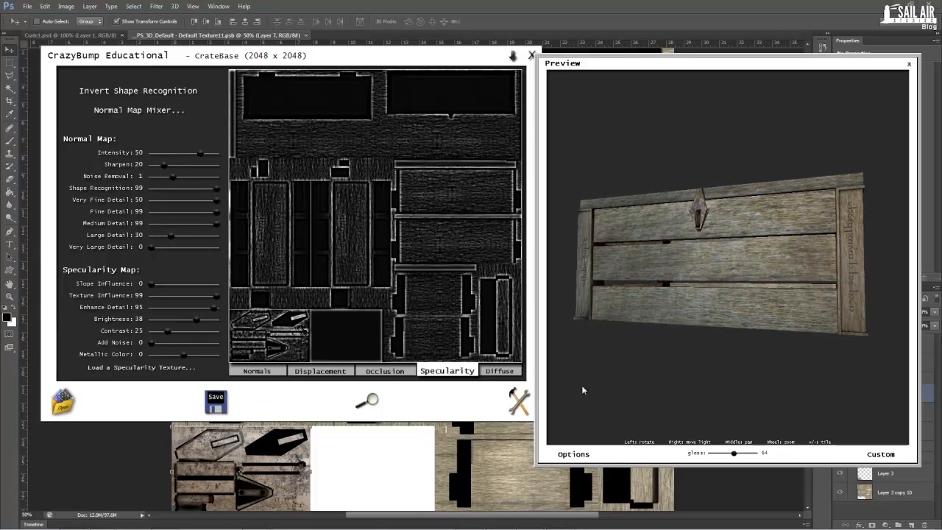
- Turn the preview's Specularity off and back on to compare the crate with and without highlights
{"action": "left_click", "coordinate": [573, 454]}
{"action": "left_click", "coordinate": [587, 465]}
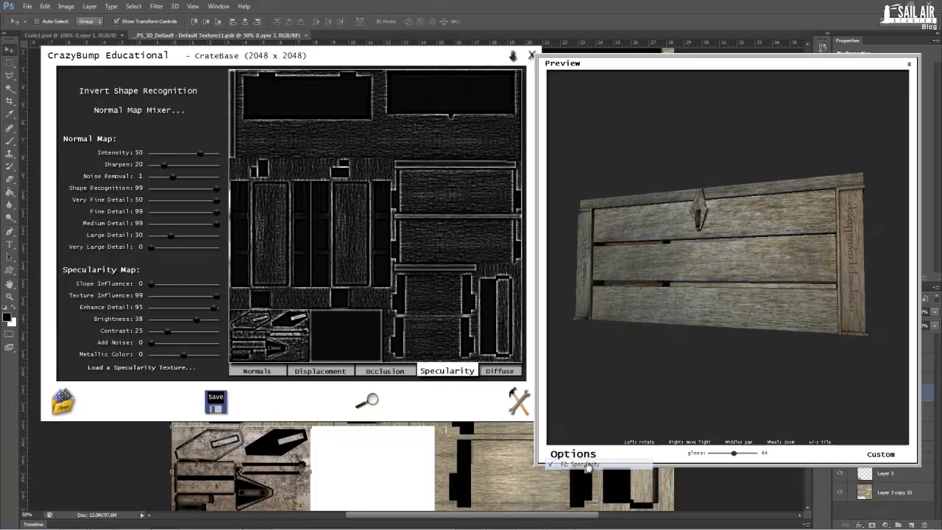
{"action": "left_click_drag", "start_coordinate": [696, 281], "coordinate": [594, 398]}
{"action": "left_click", "coordinate": [576, 455]}
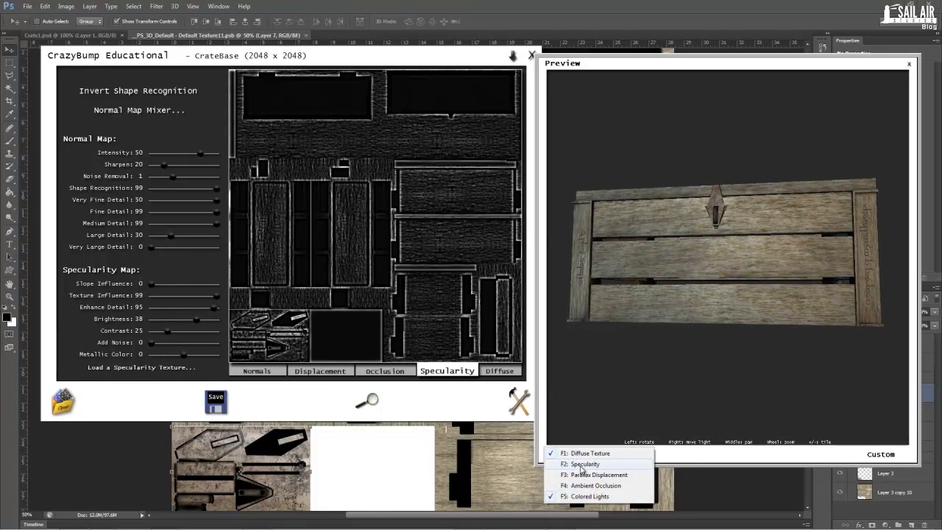
{"action": "left_click", "coordinate": [583, 464]}
{"action": "left_click_drag", "start_coordinate": [739, 276], "coordinate": [699, 286]}
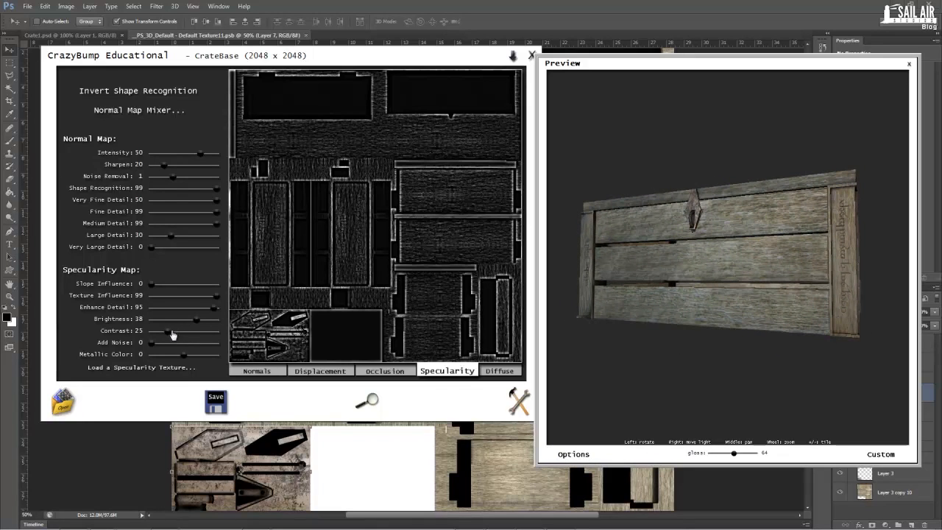
- Set the specularity map's Contrast to 28 and Add Noise to 37, checking the surface on the rotated crate
{"action": "left_click_drag", "start_coordinate": [171, 337], "coordinate": [173, 337]}
{"action": "left_click_drag", "start_coordinate": [666, 276], "coordinate": [585, 309]}
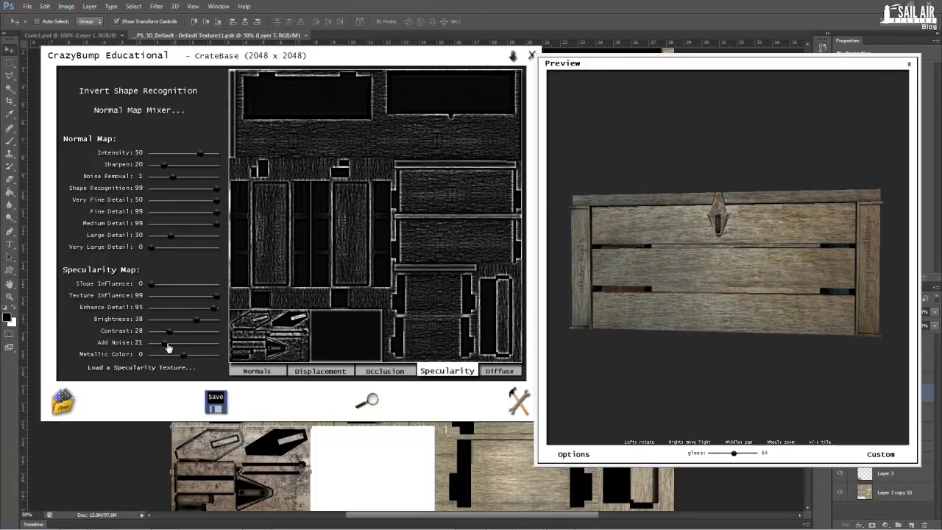
{"action": "left_click_drag", "start_coordinate": [153, 343], "coordinate": [179, 346]}
{"action": "left_click_drag", "start_coordinate": [734, 291], "coordinate": [709, 295]}
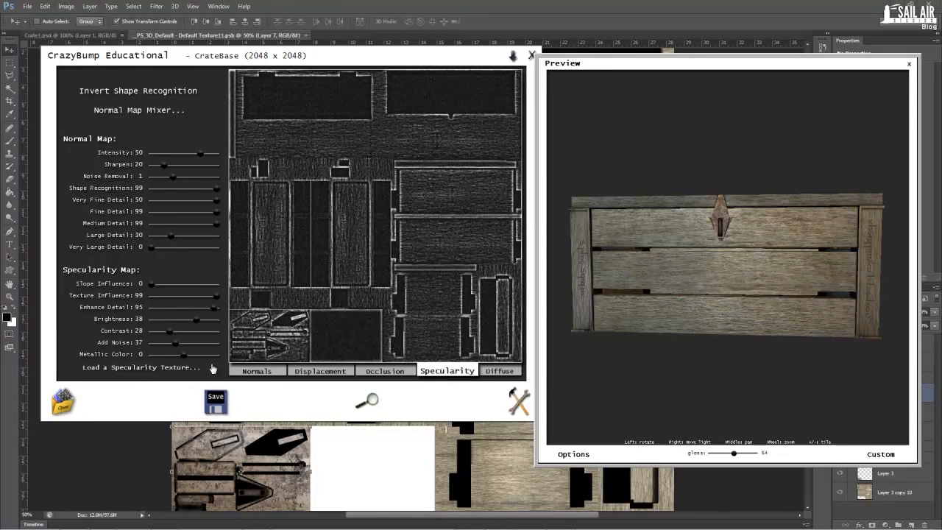
{"action": "left_click_drag", "start_coordinate": [718, 287], "coordinate": [636, 239]}
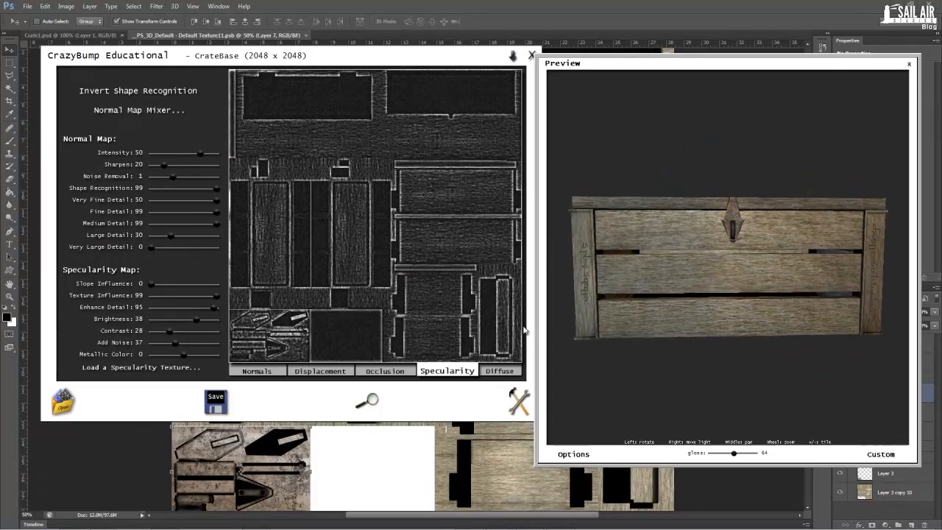
- Save the generated maps to the TexturingPipeline folder in Targa format under the base name Crate
{"action": "left_click", "coordinate": [216, 401]}
{"action": "left_click", "coordinate": [243, 414]}
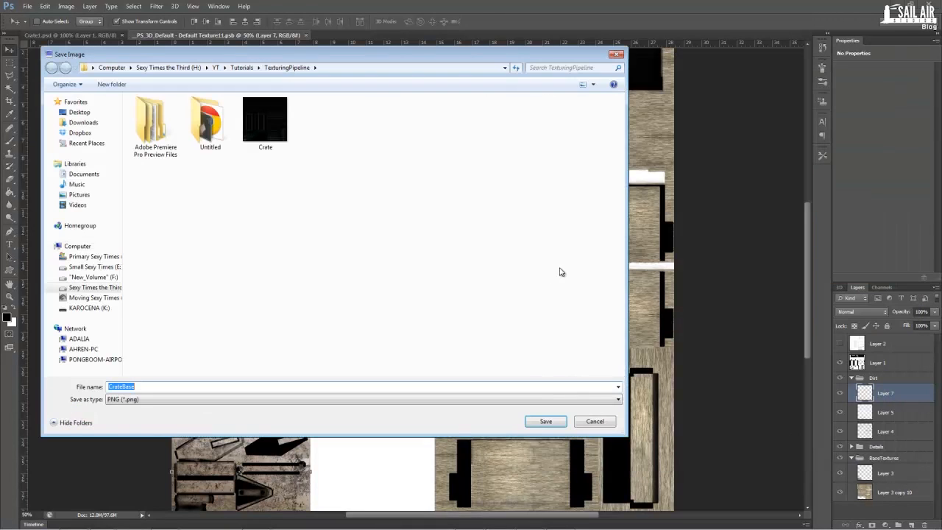
{"action": "left_click", "coordinate": [126, 385]}
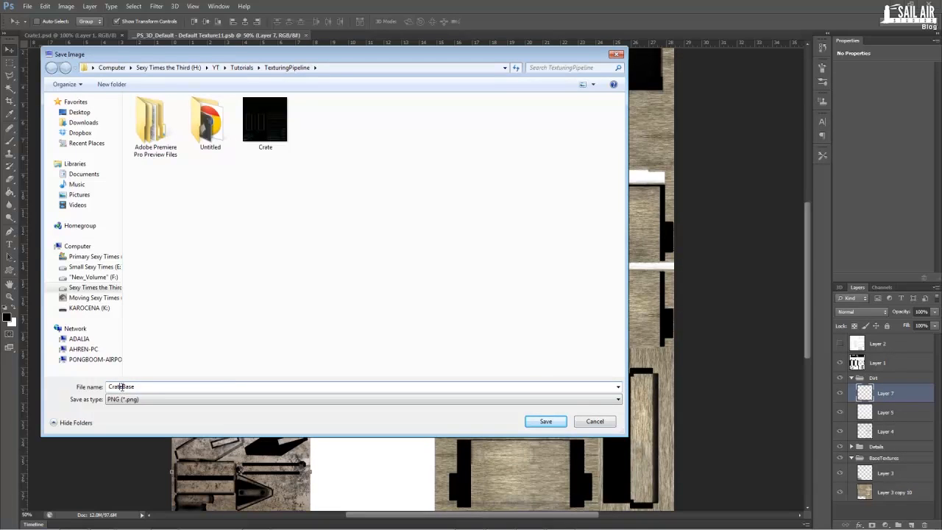
{"action": "key", "text": "BackSpace"}
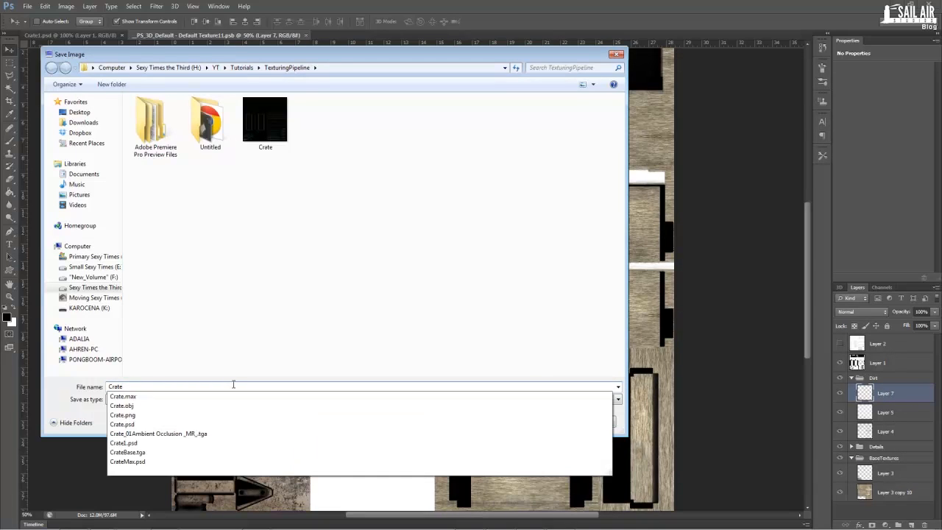
{"action": "key", "text": "Escape"}
{"action": "key", "text": "t"}
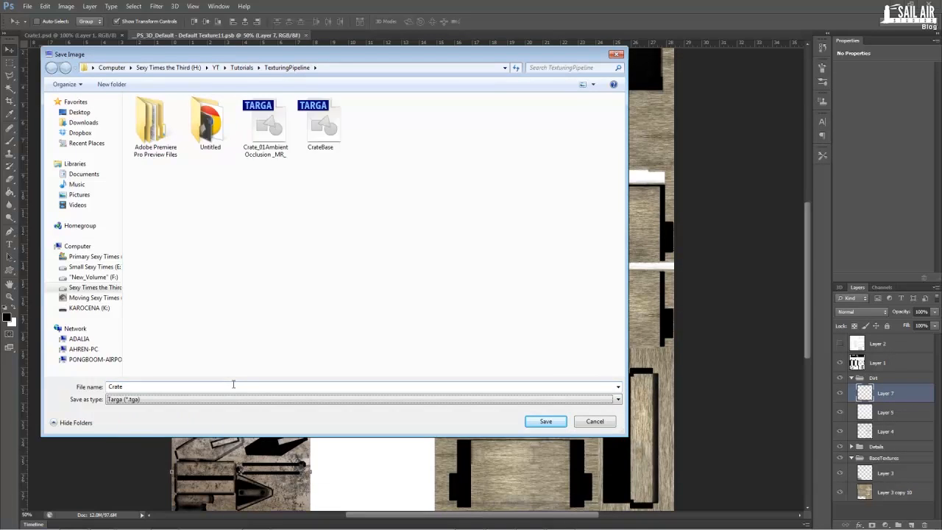
{"action": "left_click", "coordinate": [545, 423]}
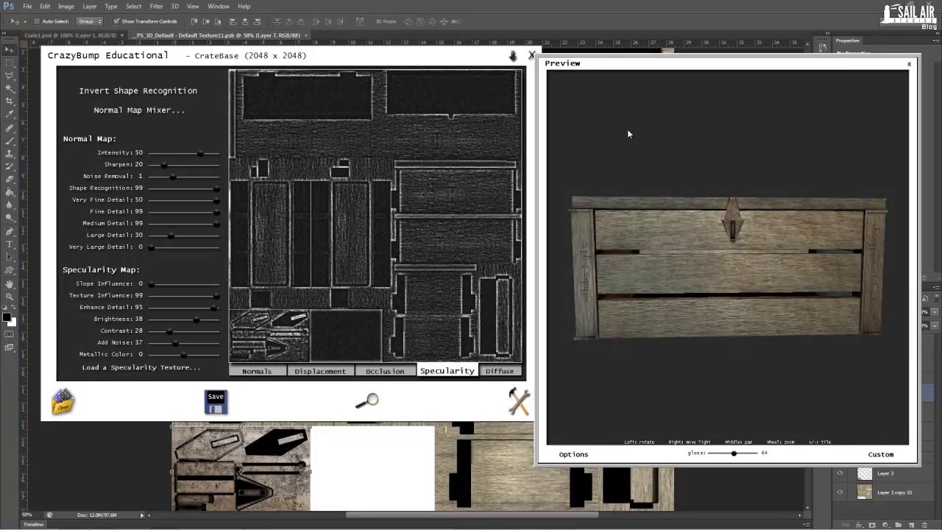
{"action": "left_click_drag", "start_coordinate": [602, 177], "coordinate": [533, 211]}
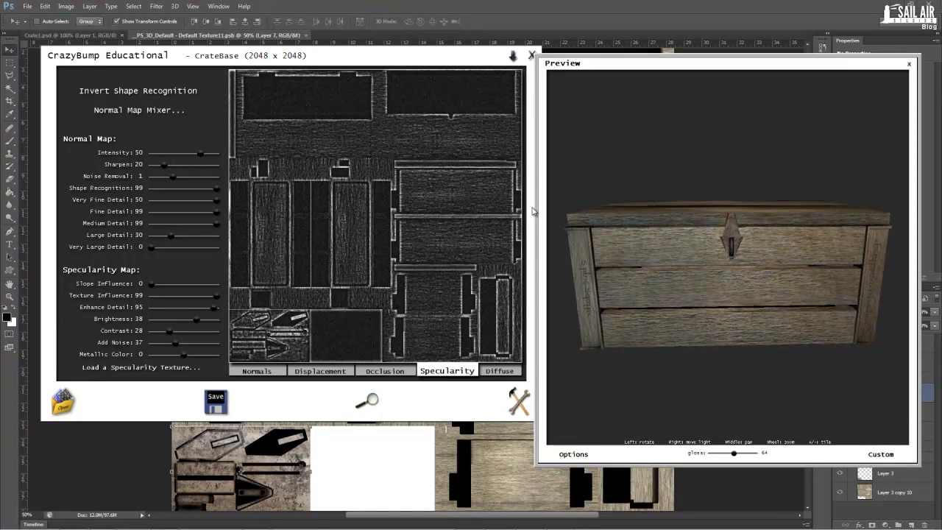
{"action": "left_click", "coordinate": [909, 65]}
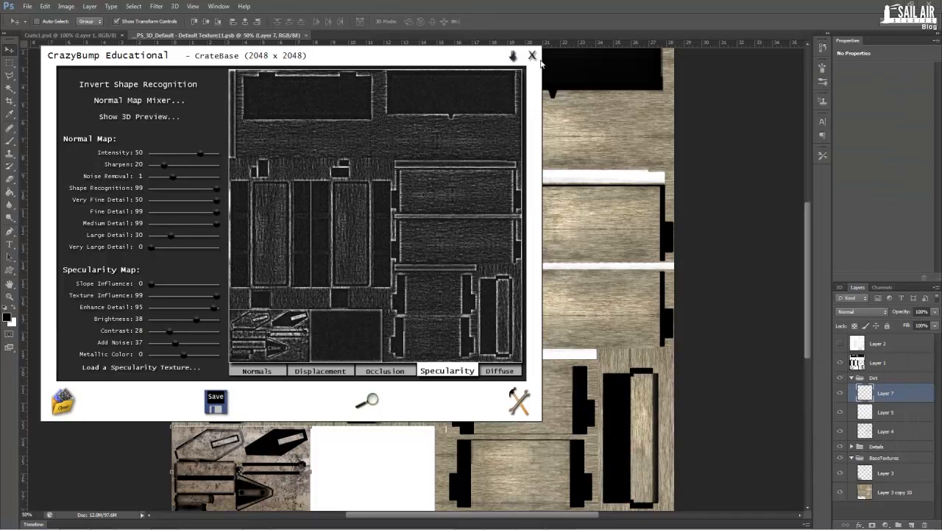
{"action": "left_click", "coordinate": [139, 117]}
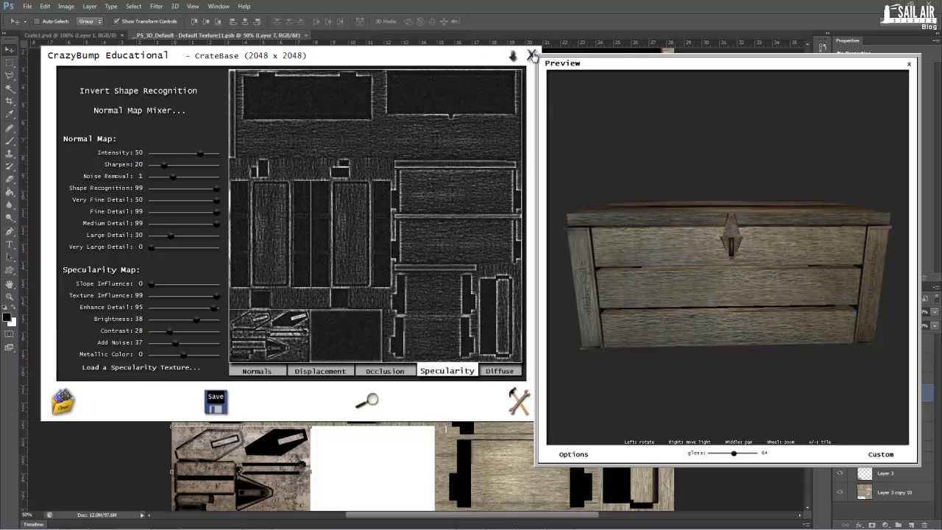
- Switch to the Slate Material Editor in 3ds Max and move the Map #2 bitmap node farther from the Material #25 node
{"action": "left_click", "coordinate": [573, 3]}
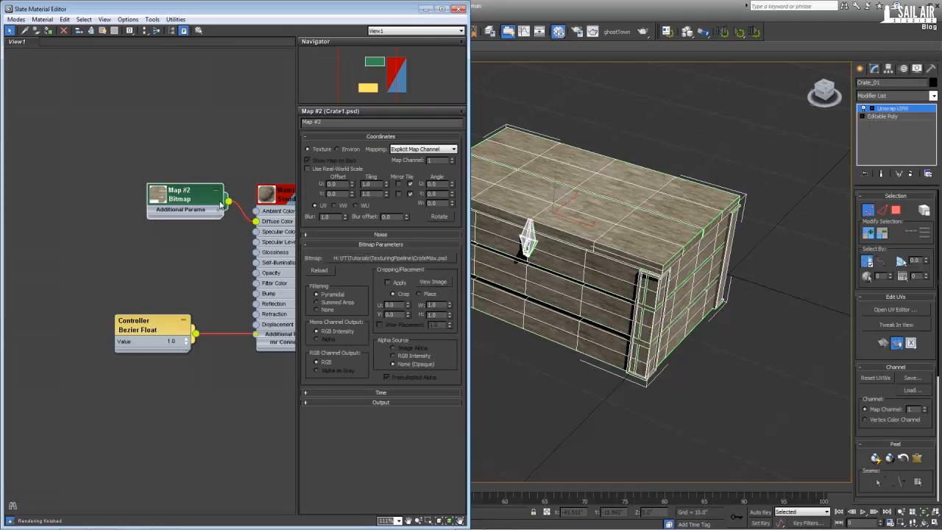
{"action": "scroll", "coordinate": [95, 179], "scroll_direction": "up", "scroll_amount": 2}
{"action": "scroll", "coordinate": [157, 145], "scroll_direction": "down", "scroll_amount": 2}
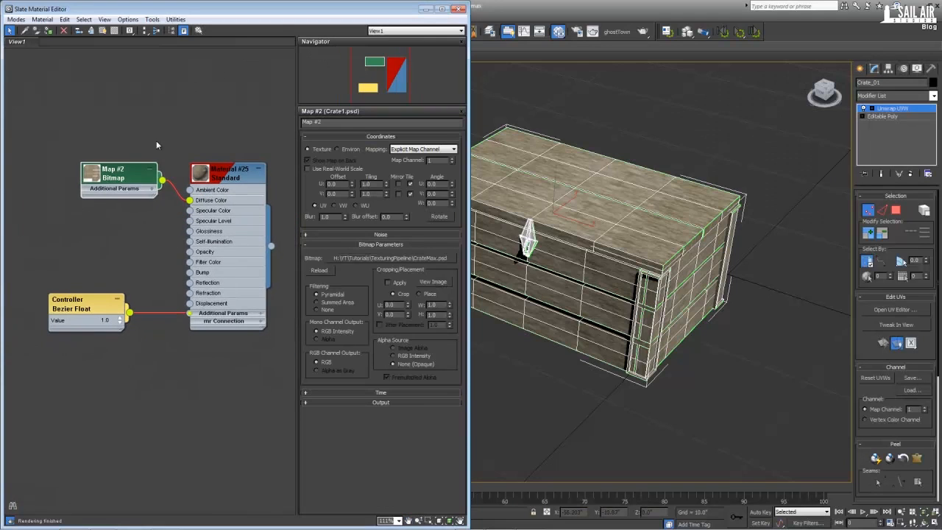
{"action": "scroll", "coordinate": [156, 141], "scroll_direction": "down", "scroll_amount": 1}
{"action": "left_click_drag", "start_coordinate": [114, 170], "coordinate": [65, 169]}
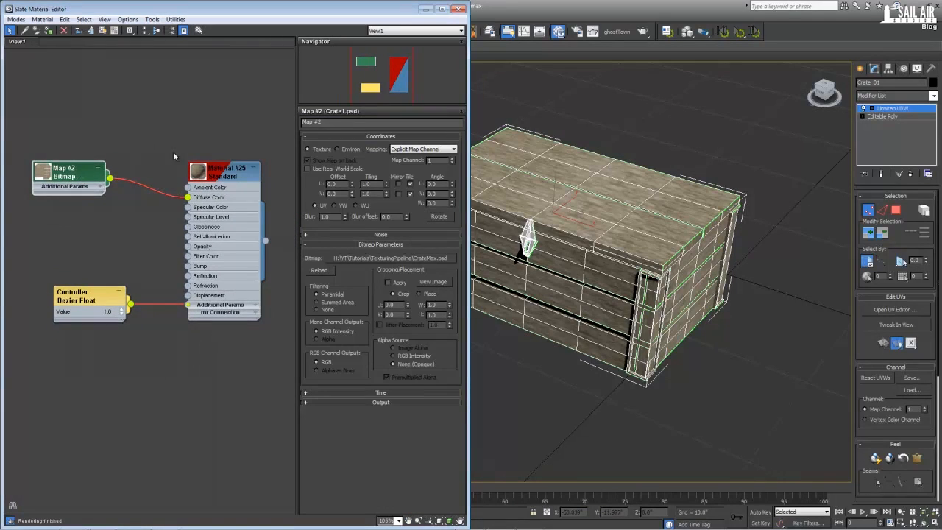
- Add a new Standard material to the node view and place it below the existing crate material
{"action": "scroll", "coordinate": [211, 153], "scroll_direction": "down", "scroll_amount": 2}
{"action": "right_click", "coordinate": [220, 169]}
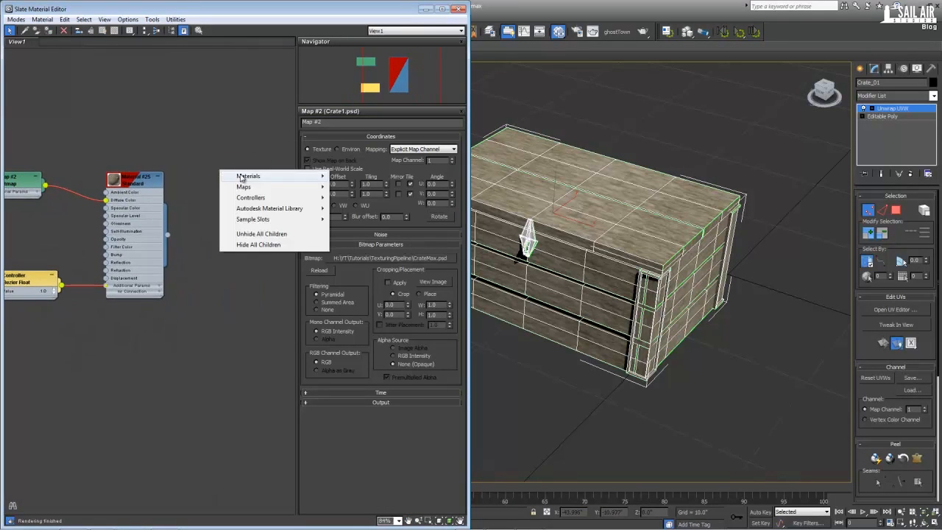
{"action": "mouse_move", "coordinate": [241, 179]}
{"action": "mouse_move", "coordinate": [374, 181]}
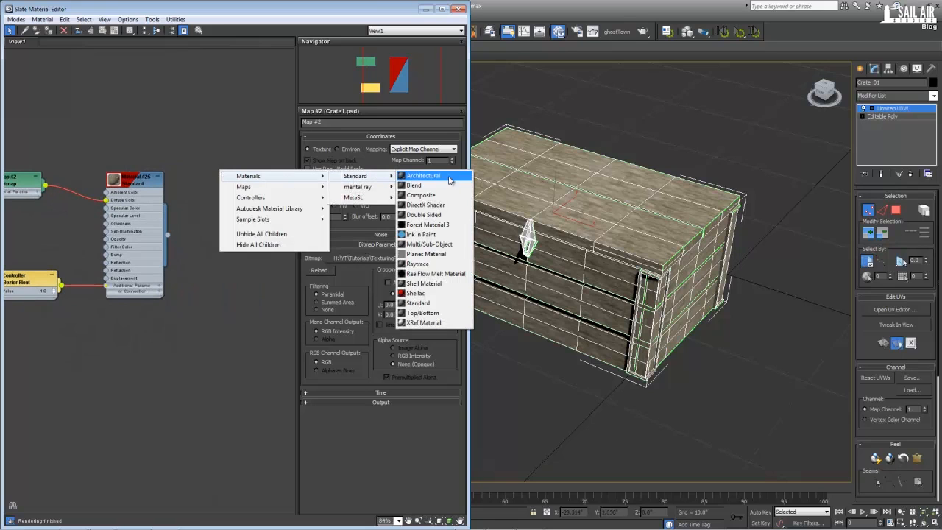
{"action": "left_click", "coordinate": [434, 311]}
{"action": "double_click", "coordinate": [224, 171]}
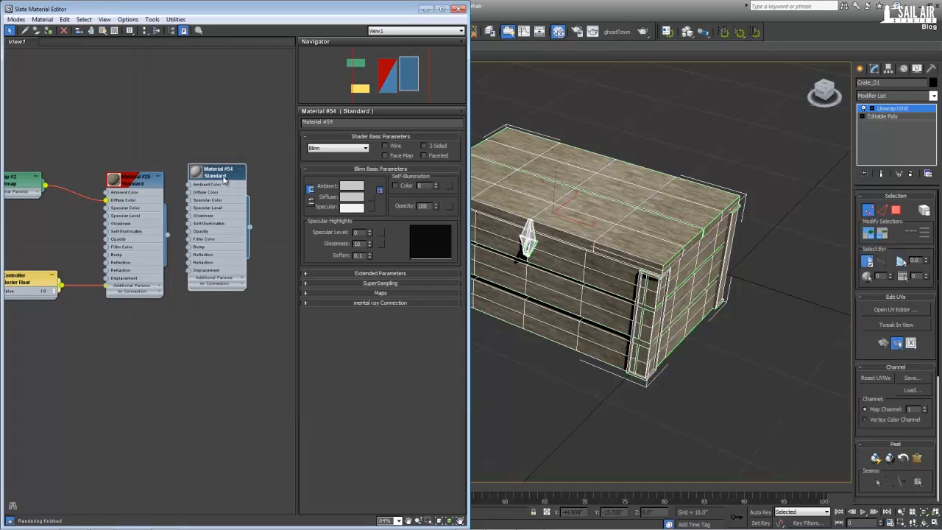
{"action": "left_click_drag", "start_coordinate": [221, 183], "coordinate": [169, 358]}
- Feed the Diffuse Color of Material #54 with a Bitmap map using Crate_COLOR from the TexturingPipeline folder, and move its node away from the material
{"action": "mouse_move", "coordinate": [198, 361]}
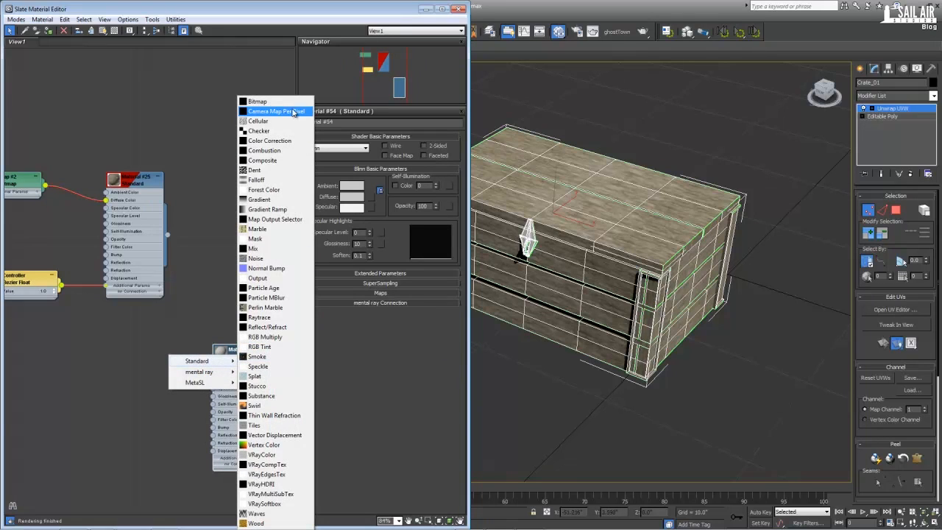
{"action": "left_click", "coordinate": [257, 102]}
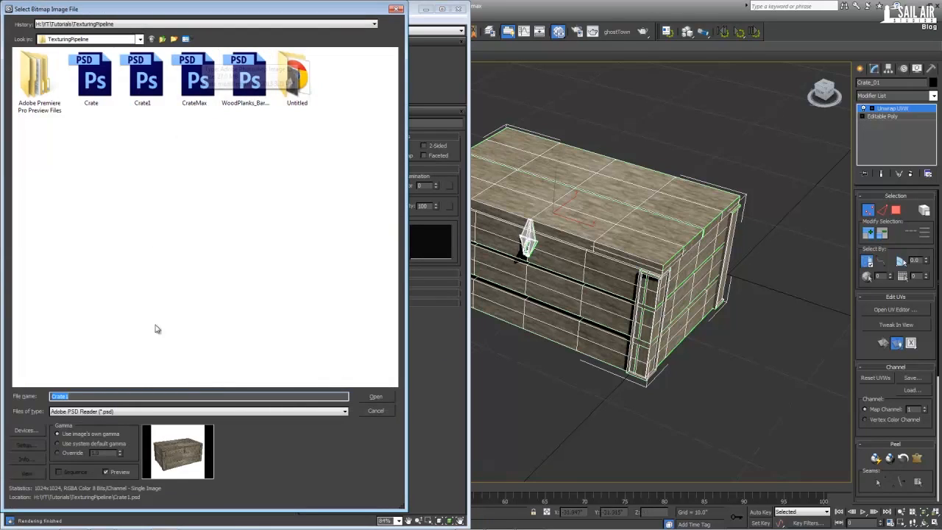
{"action": "left_click", "coordinate": [131, 414]}
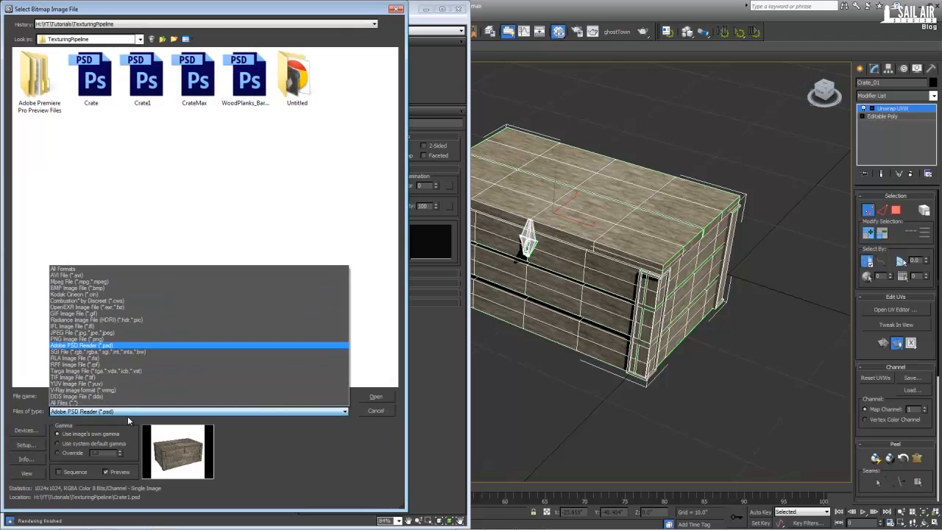
{"action": "left_click", "coordinate": [101, 269]}
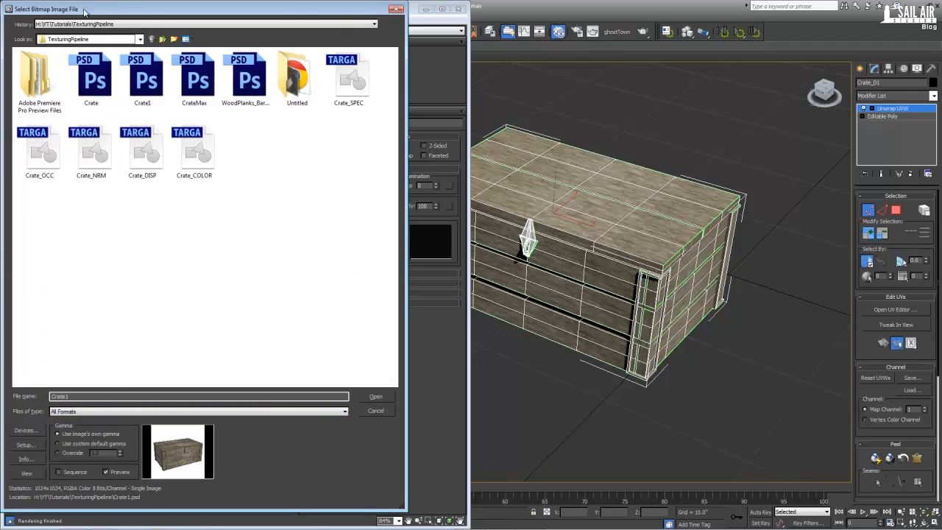
{"action": "left_click", "coordinate": [208, 163]}
{"action": "left_click", "coordinate": [371, 397]}
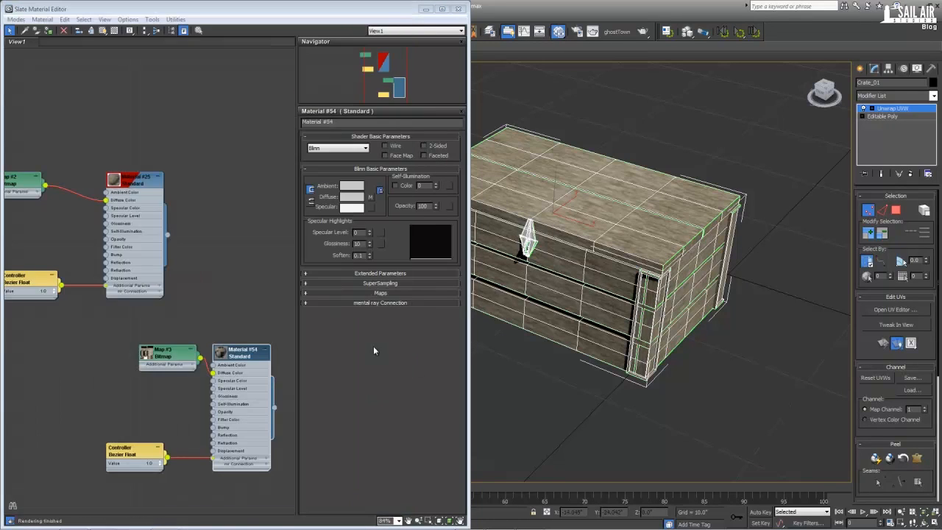
{"action": "left_click_drag", "start_coordinate": [181, 359], "coordinate": [147, 359]}
- Assign Material #54 to the selected crate and show the shaded material in the viewport
{"action": "left_click", "coordinate": [252, 352]}
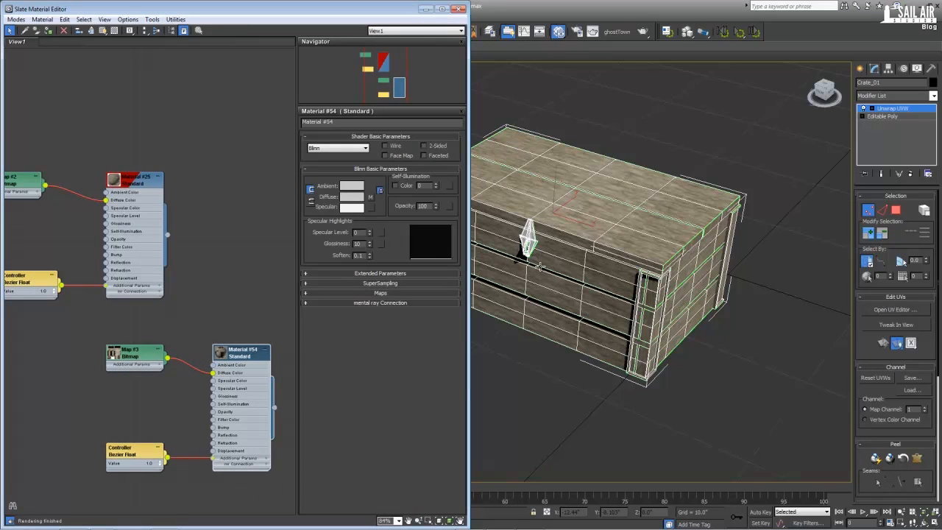
{"action": "left_click", "coordinate": [49, 31]}
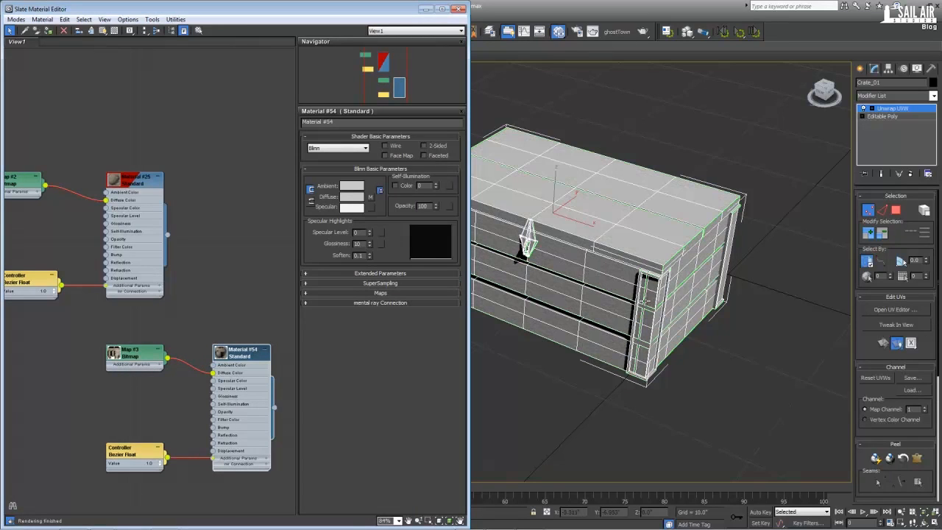
{"action": "left_click", "coordinate": [251, 338]}
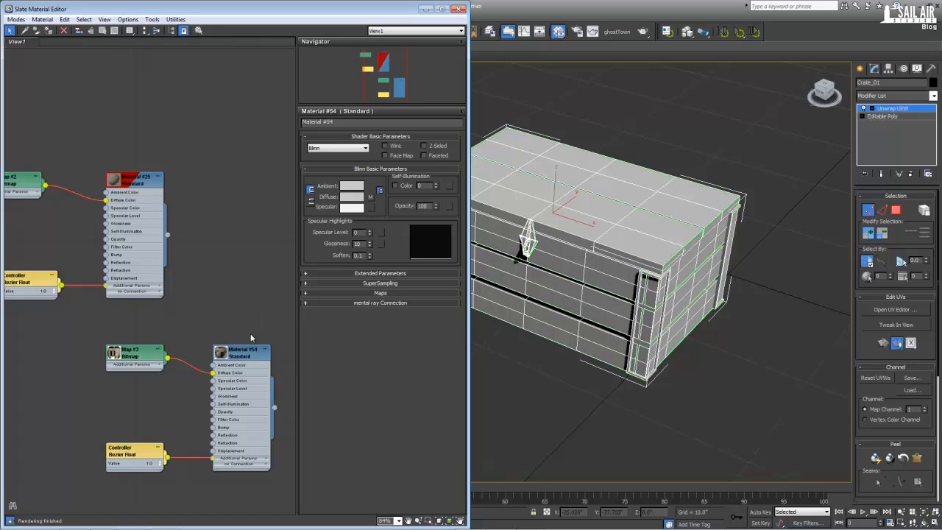
{"action": "left_click", "coordinate": [239, 358]}
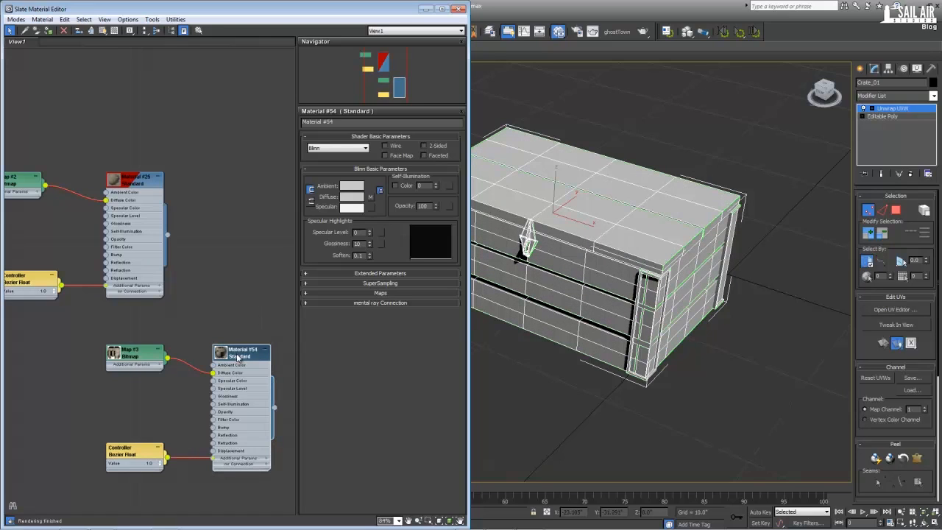
{"action": "left_click", "coordinate": [102, 30]}
{"action": "left_click", "coordinate": [237, 343]}
{"action": "left_click", "coordinate": [242, 361]}
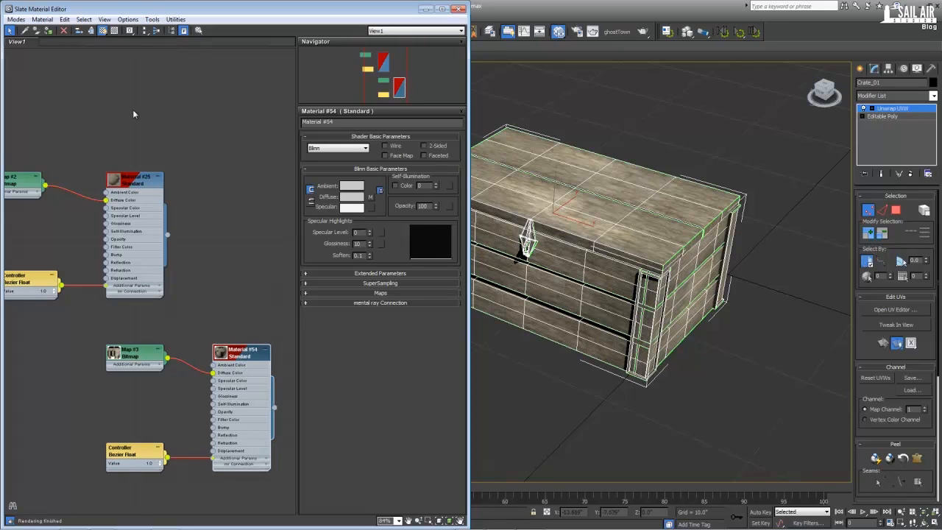
- Examine the color texture on the crate from several angles with its edges hidden
{"action": "left_click", "coordinate": [565, 380]}
{"action": "scroll", "coordinate": [561, 372], "scroll_direction": "up", "scroll_amount": 3}
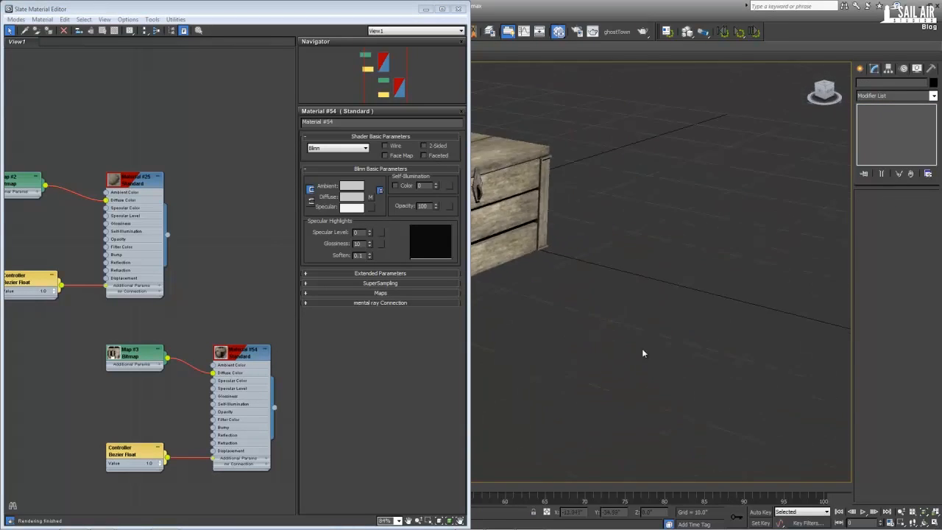
{"action": "left_click", "coordinate": [533, 241]}
{"action": "scroll", "coordinate": [569, 340], "scroll_direction": "up", "scroll_amount": 3}
{"action": "scroll", "coordinate": [549, 335], "scroll_direction": "down", "scroll_amount": 4}
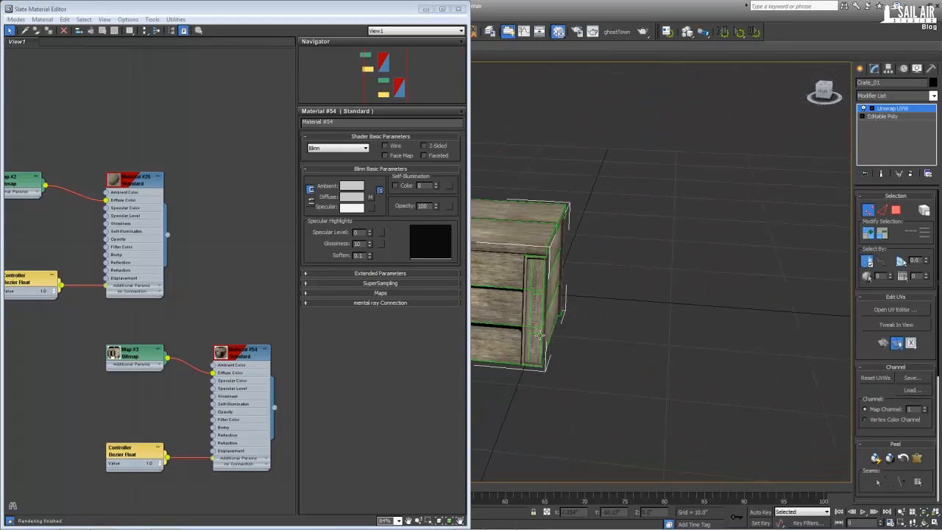
{"action": "left_click_drag", "start_coordinate": [559, 338], "coordinate": [794, 360]}
{"action": "left_click_drag", "start_coordinate": [634, 349], "coordinate": [593, 340]}
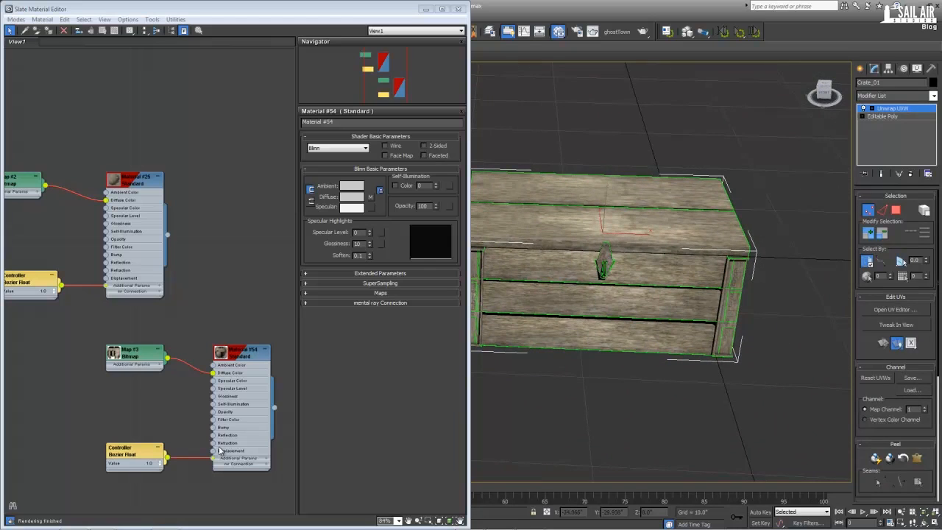
- Connect a Bitmap map using Crate_SPEC to the Specular Color of Material #54 and stack its node beneath the color map node
{"action": "left_click_drag", "start_coordinate": [157, 356], "coordinate": [174, 340]}
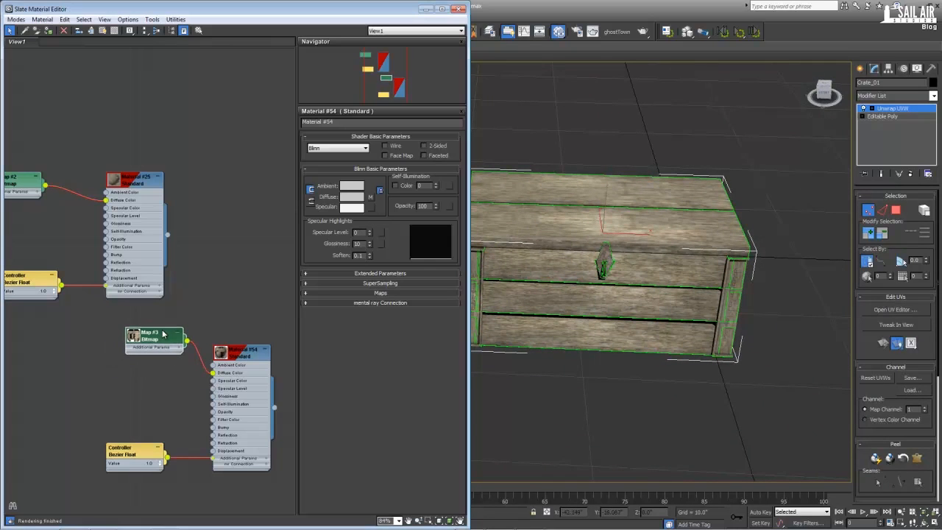
{"action": "right_click", "coordinate": [203, 383]}
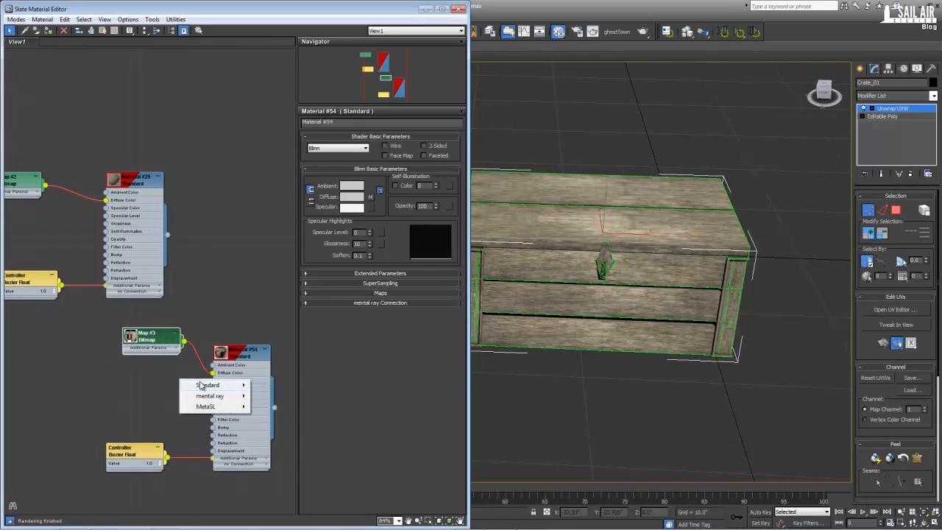
{"action": "mouse_move", "coordinate": [207, 385]}
{"action": "left_click", "coordinate": [284, 101]}
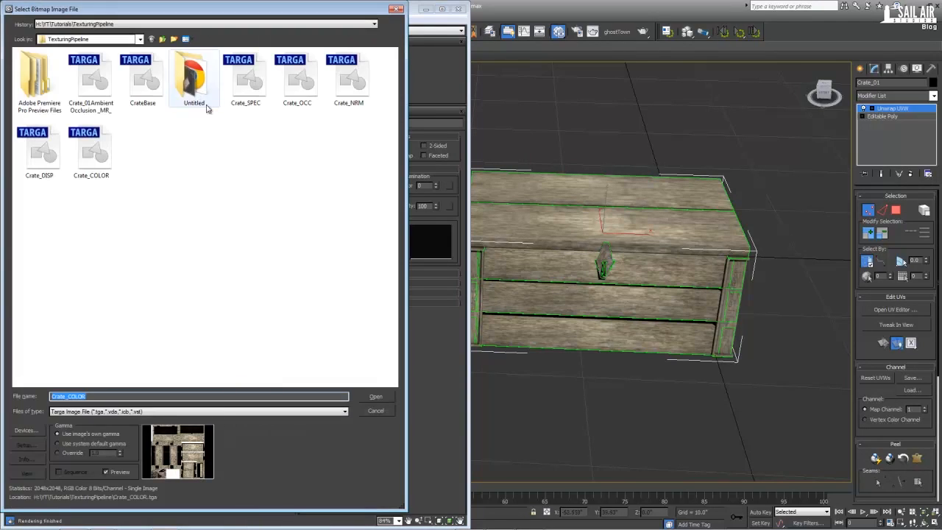
{"action": "double_click", "coordinate": [247, 87]}
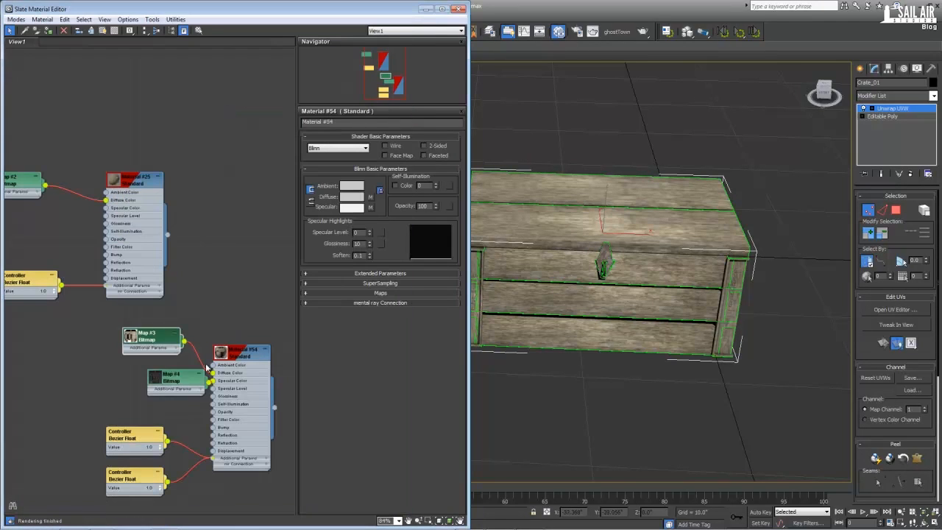
{"action": "left_click_drag", "start_coordinate": [171, 379], "coordinate": [138, 365]}
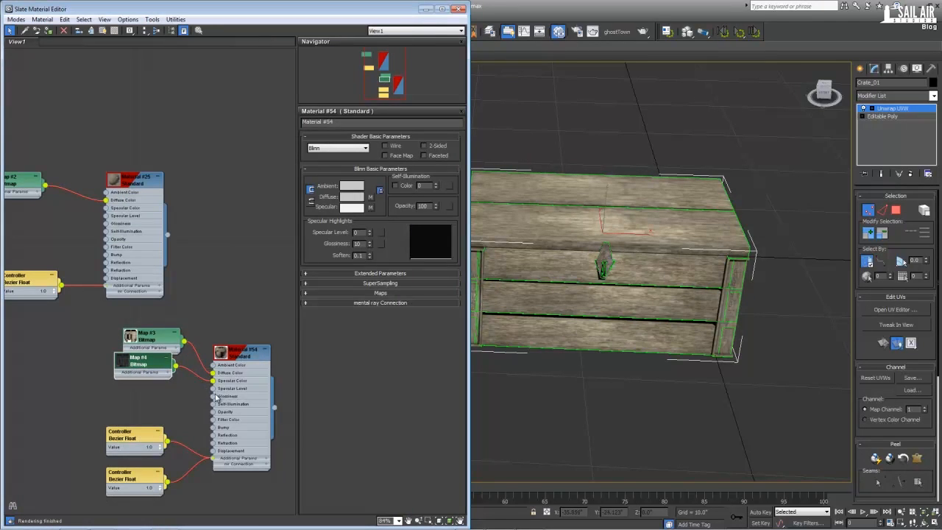
{"action": "left_click_drag", "start_coordinate": [663, 253], "coordinate": [622, 256]}
{"action": "left_click_drag", "start_coordinate": [155, 338], "coordinate": [146, 329]}
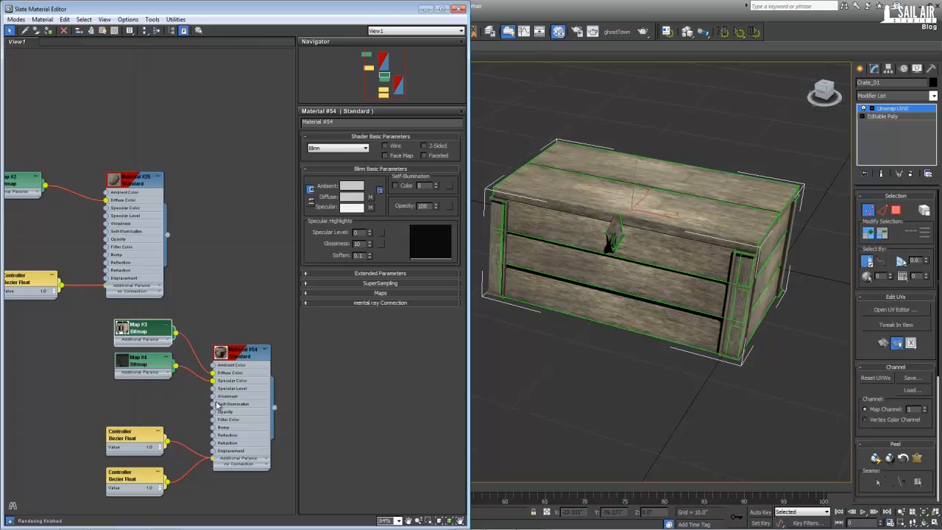
- Connect a Bitmap map using Crate_NRM to the Bump channel of Material #54 and adjust the layout of the input nodes
{"action": "left_click_drag", "start_coordinate": [214, 434], "coordinate": [163, 402]}
{"action": "mouse_move", "coordinate": [188, 406]}
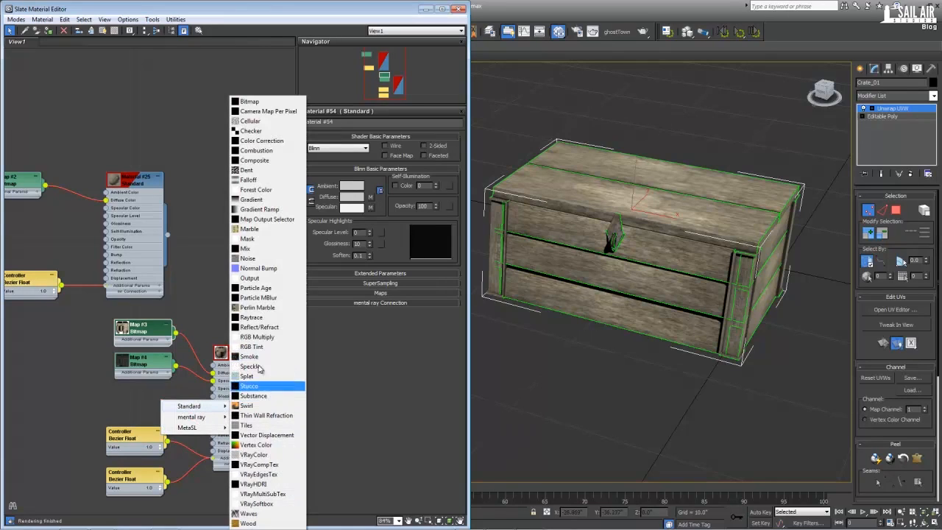
{"action": "left_click", "coordinate": [298, 102]}
{"action": "double_click", "coordinate": [351, 89]}
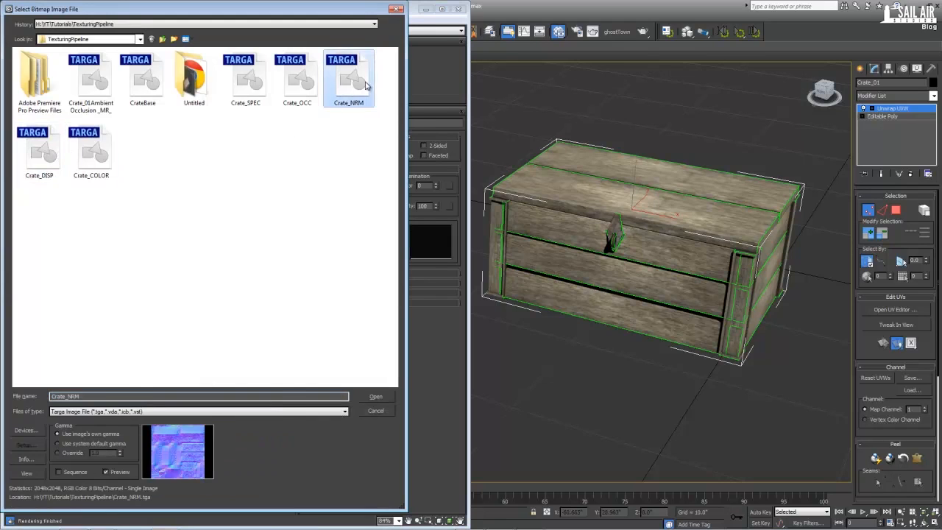
{"action": "left_click_drag", "start_coordinate": [158, 401], "coordinate": [131, 443]}
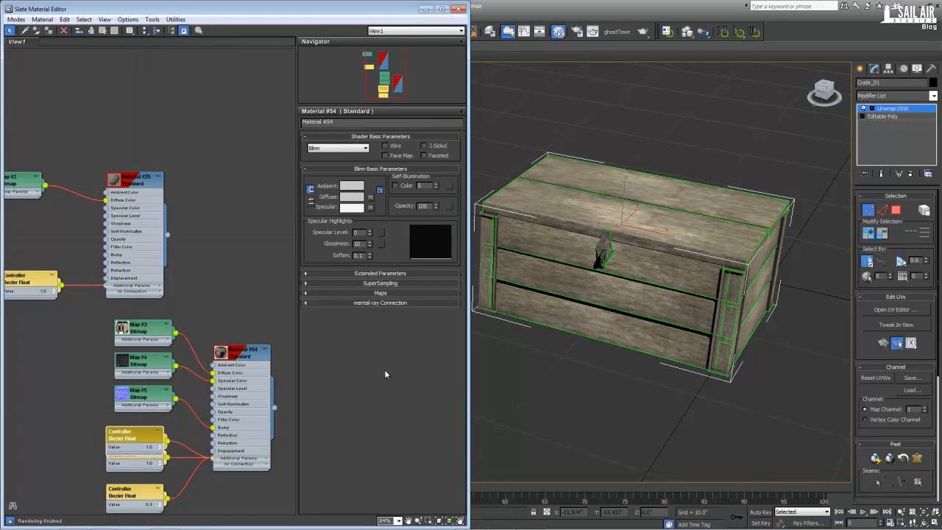
- Render the crate in the perspective view from a distance and from closer up, and close the render window and the Slate Material Editor
{"action": "left_click_drag", "start_coordinate": [651, 285], "coordinate": [687, 298]}
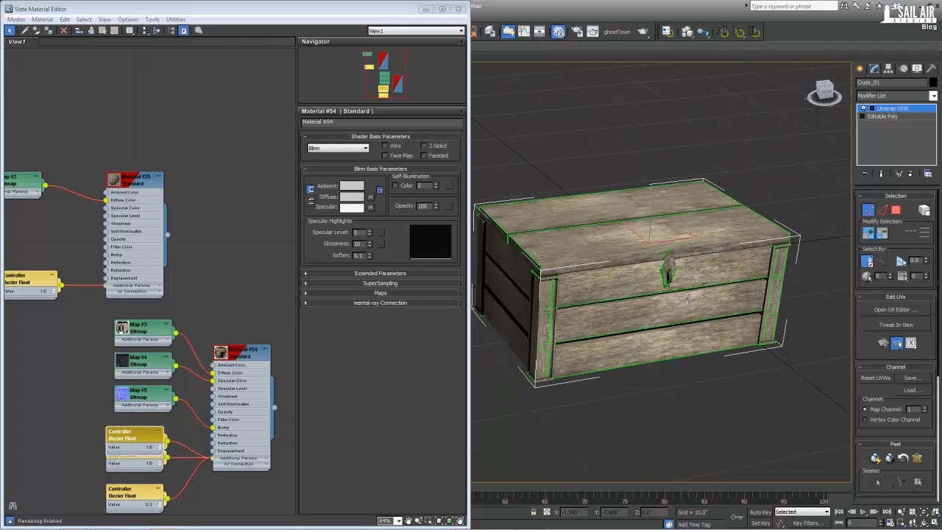
{"action": "key", "text": "shift+q"}
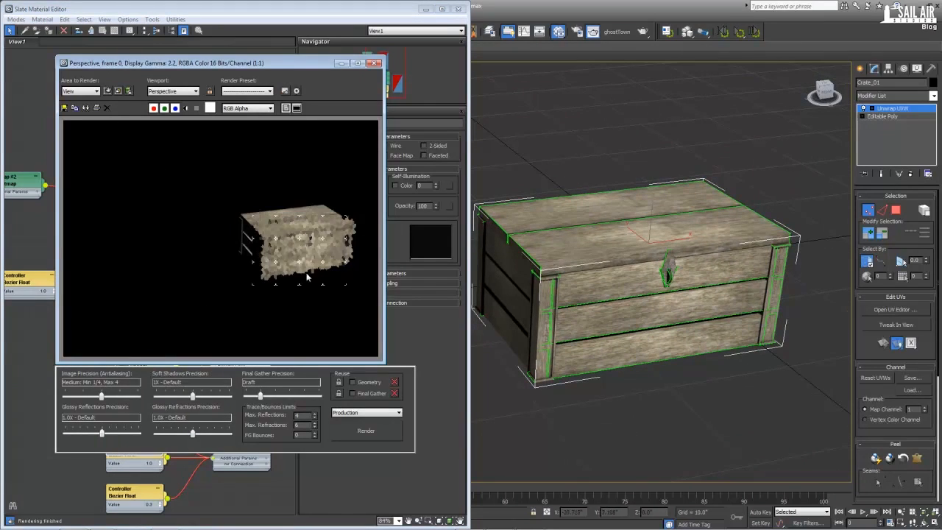
{"action": "scroll", "coordinate": [532, 307], "scroll_direction": "up", "scroll_amount": 3}
{"action": "scroll", "coordinate": [532, 307], "scroll_direction": "up", "scroll_amount": 2}
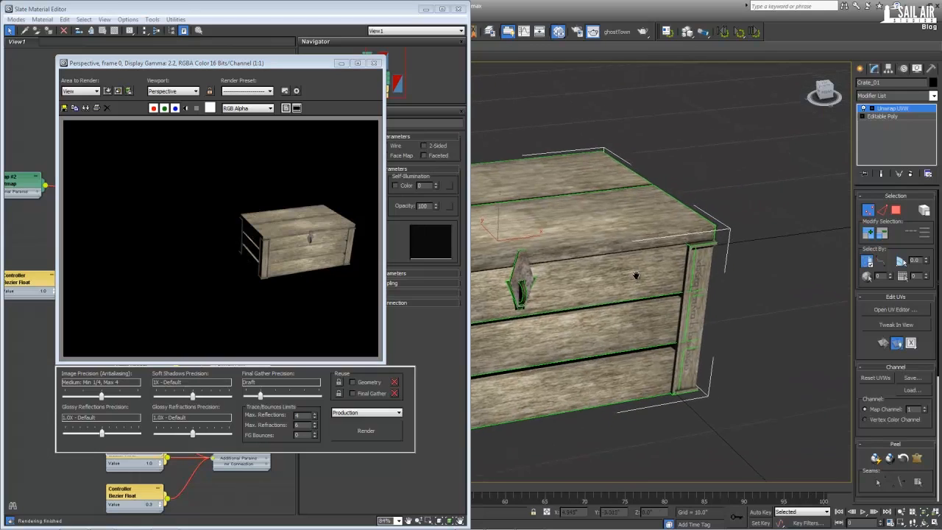
{"action": "scroll", "coordinate": [628, 271], "scroll_direction": "up", "scroll_amount": 1}
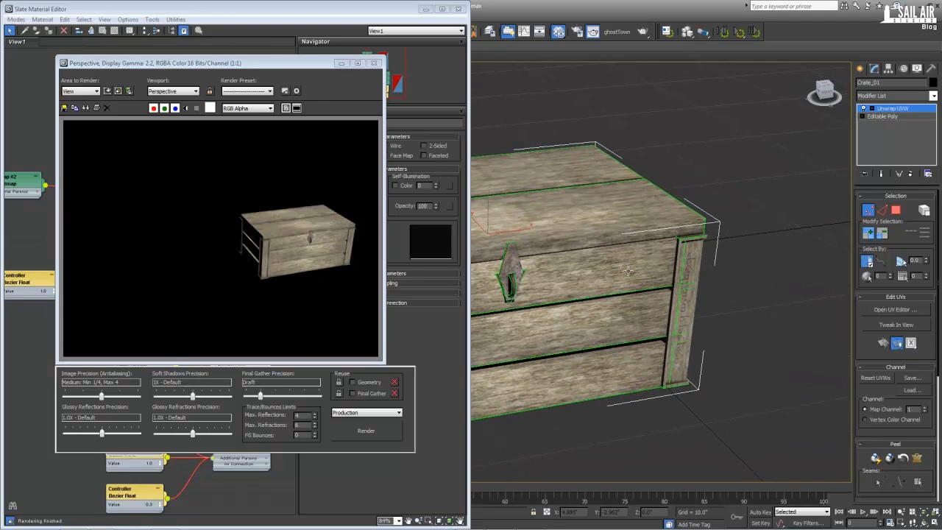
{"action": "key", "text": "shift+q"}
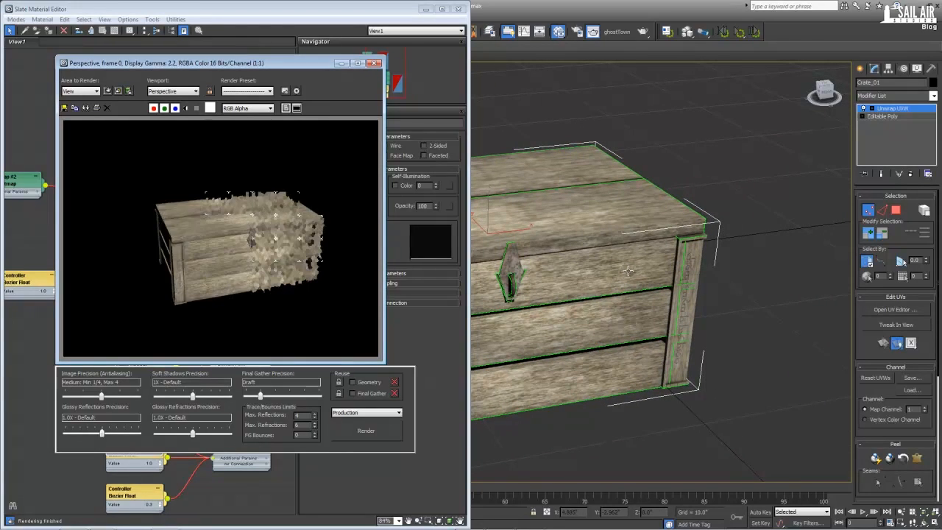
{"action": "left_click", "coordinate": [374, 64]}
{"action": "left_click", "coordinate": [458, 9]}
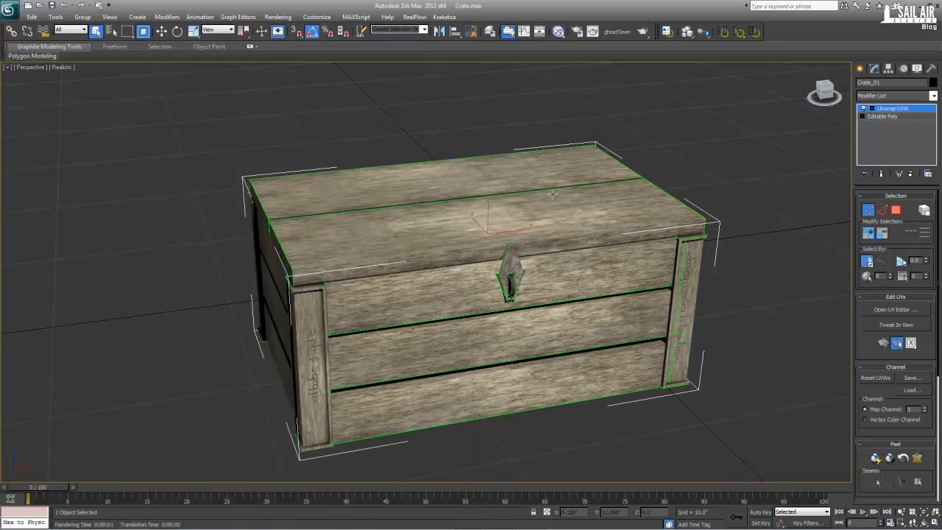
- Deselect the crate and examine its finished texture up close and from several angles, including the lid, latch and engraved corner posts
{"action": "left_click", "coordinate": [634, 149]}
{"action": "left_click_drag", "start_coordinate": [670, 186], "coordinate": [602, 204]}
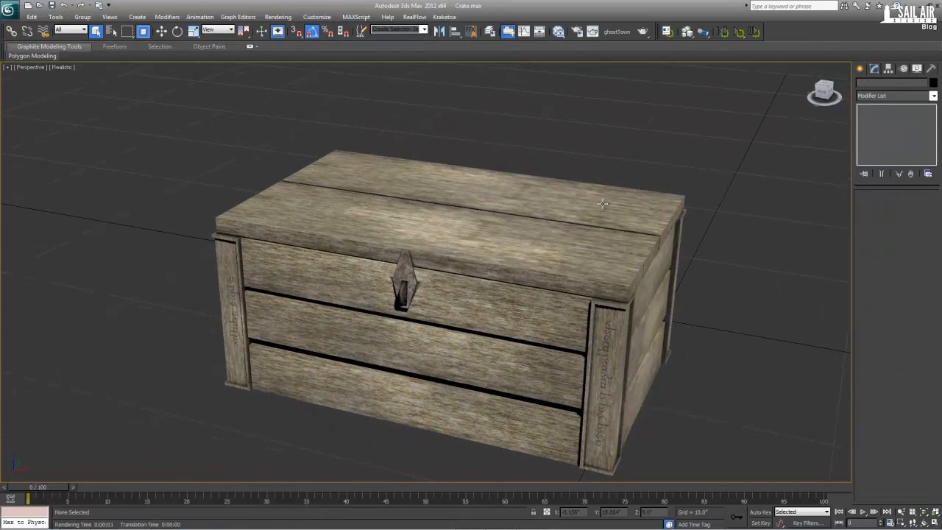
{"action": "scroll", "coordinate": [603, 204], "scroll_direction": "down", "scroll_amount": 5}
{"action": "scroll", "coordinate": [569, 306], "scroll_direction": "up", "scroll_amount": 6}
{"action": "mouse_move", "coordinate": [561, 295]}
{"action": "left_mouse_down"}
{"action": "mouse_move", "coordinate": [569, 306]}
{"action": "mouse_move", "coordinate": [576, 289]}
{"action": "left_mouse_up"}
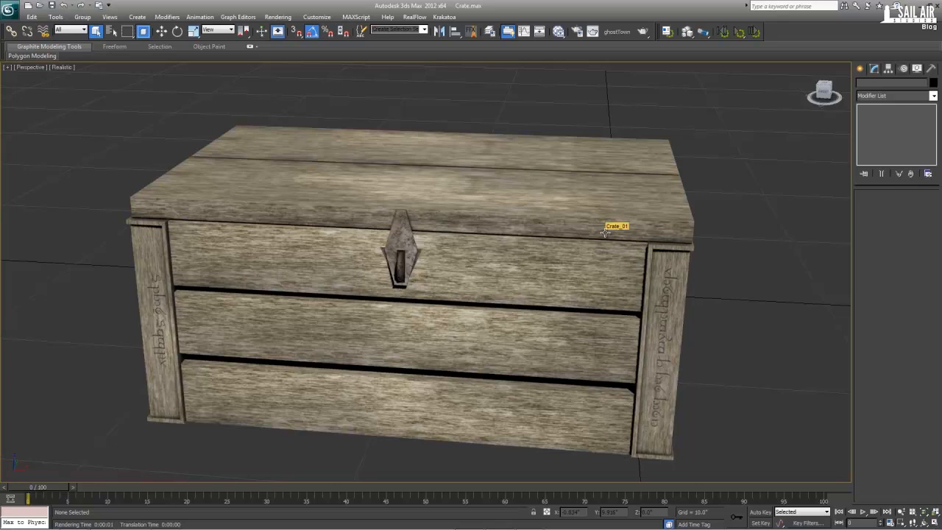
{"action": "scroll", "coordinate": [606, 234], "scroll_direction": "up", "scroll_amount": 2}
{"action": "scroll", "coordinate": [606, 233], "scroll_direction": "down", "scroll_amount": 2}
{"action": "mouse_move", "coordinate": [572, 254]}
{"action": "left_mouse_down"}
{"action": "mouse_move", "coordinate": [619, 259]}
{"action": "mouse_move", "coordinate": [598, 248]}
{"action": "mouse_move", "coordinate": [587, 254]}
{"action": "left_mouse_up"}
{"action": "scroll", "coordinate": [618, 259], "scroll_direction": "up", "scroll_amount": 2}
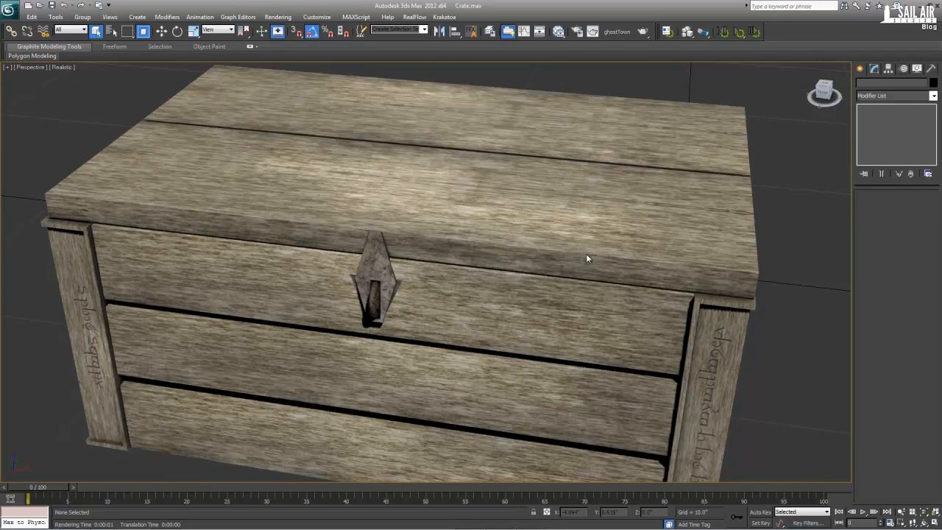
{"action": "scroll", "coordinate": [530, 229], "scroll_direction": "down", "scroll_amount": 4}
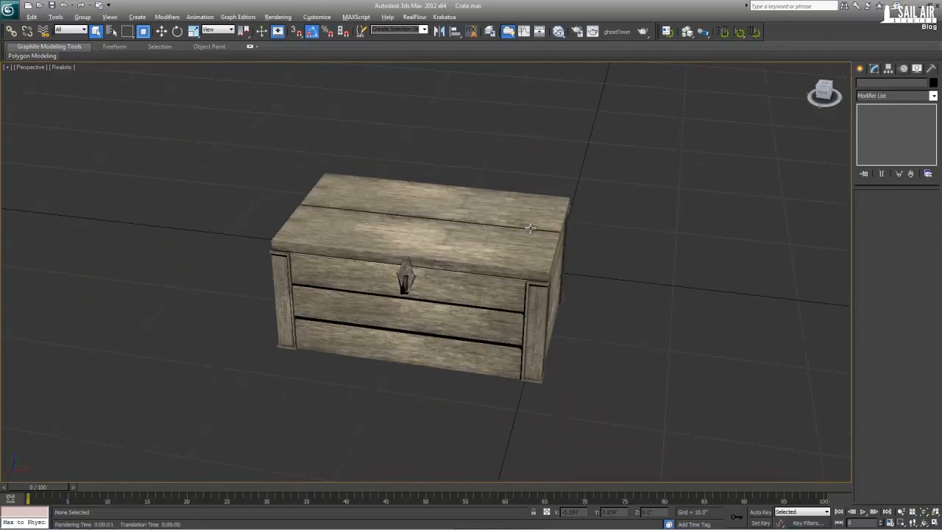
{"action": "left_click_drag", "start_coordinate": [530, 229], "coordinate": [399, 296]}
{"action": "scroll", "coordinate": [449, 313], "scroll_direction": "up", "scroll_amount": 3}
{"action": "scroll", "coordinate": [409, 300], "scroll_direction": "up", "scroll_amount": 3}
- Select the crate and convert it to an Editable Poly, collapsing its Unwrap UVW modifier
{"action": "left_click", "coordinate": [412, 277]}
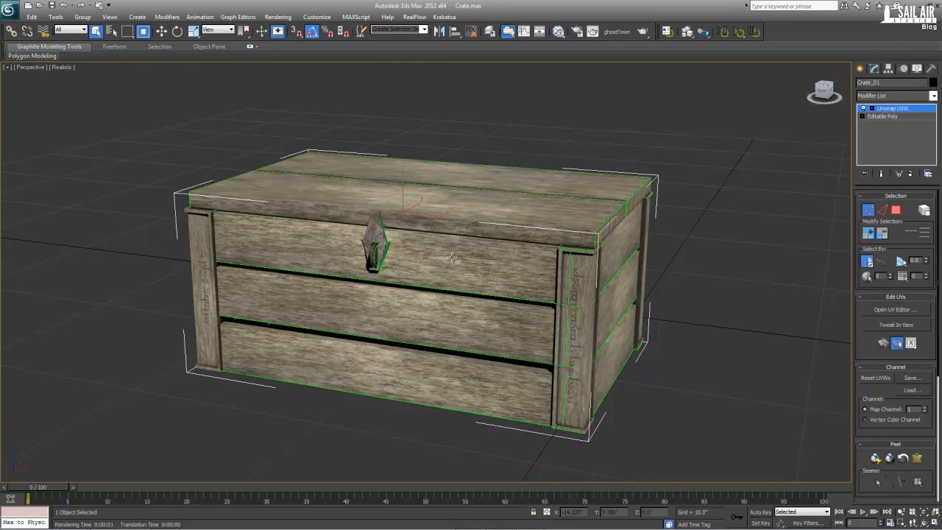
{"action": "key", "text": "F4"}
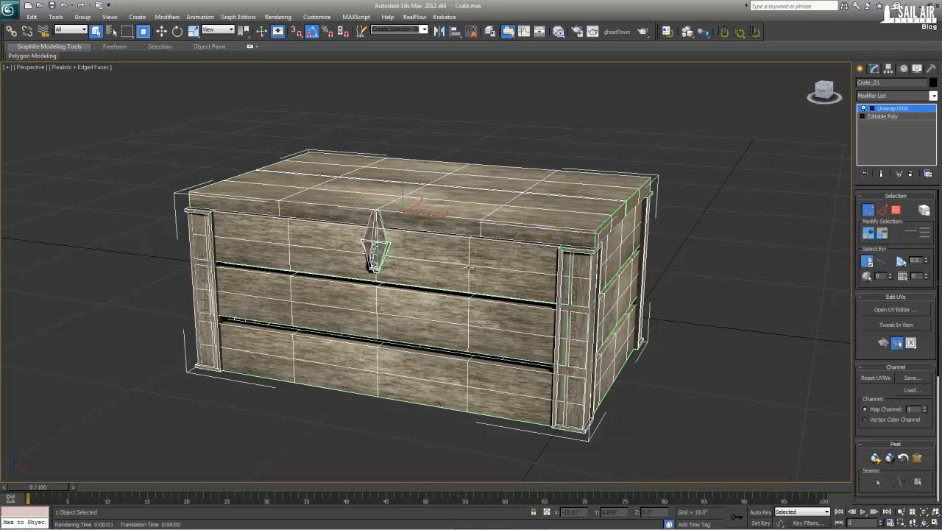
{"action": "key", "text": "F4"}
{"action": "right_click", "coordinate": [458, 266]}
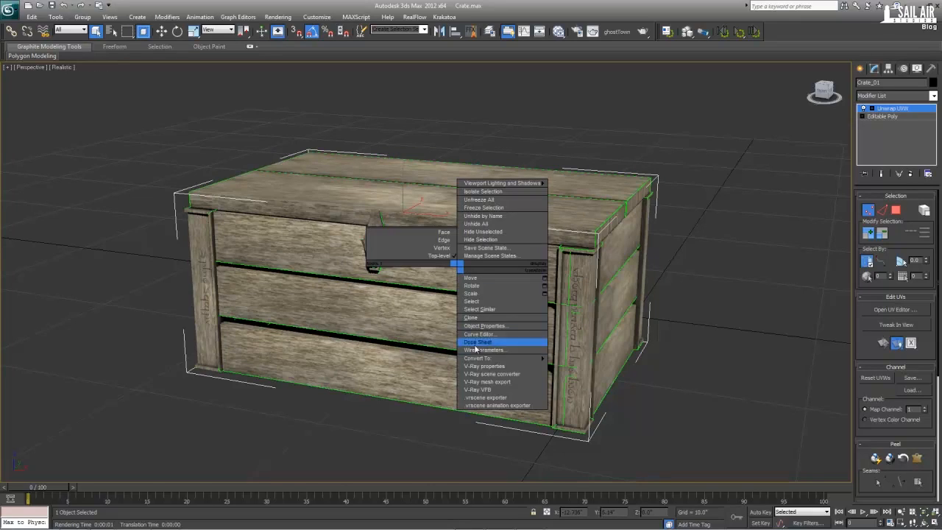
{"action": "mouse_move", "coordinate": [505, 357]}
{"action": "left_click", "coordinate": [582, 366]}
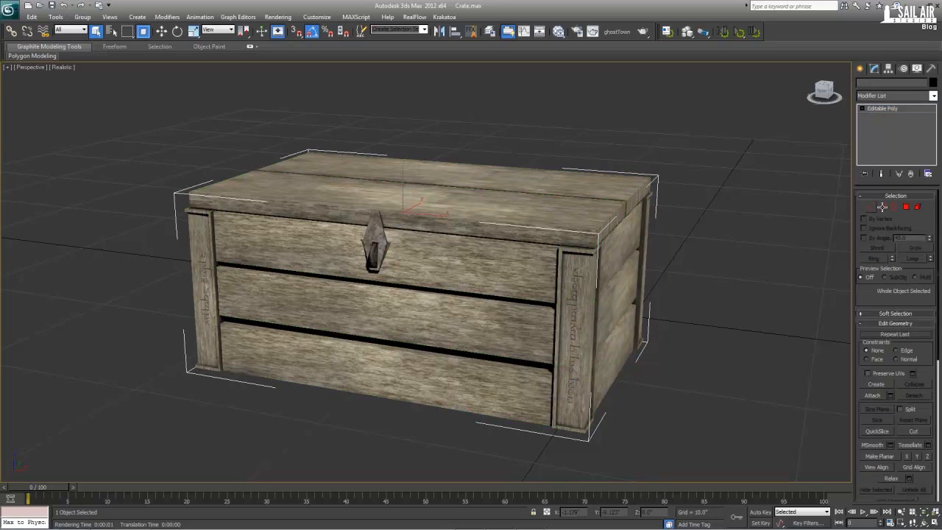
- Show edged faces and, at vertex level in the front view, lower the middle plank's vertex column between the latch and right post slightly
{"action": "left_click", "coordinate": [911, 207]}
{"action": "key", "text": "F4"}
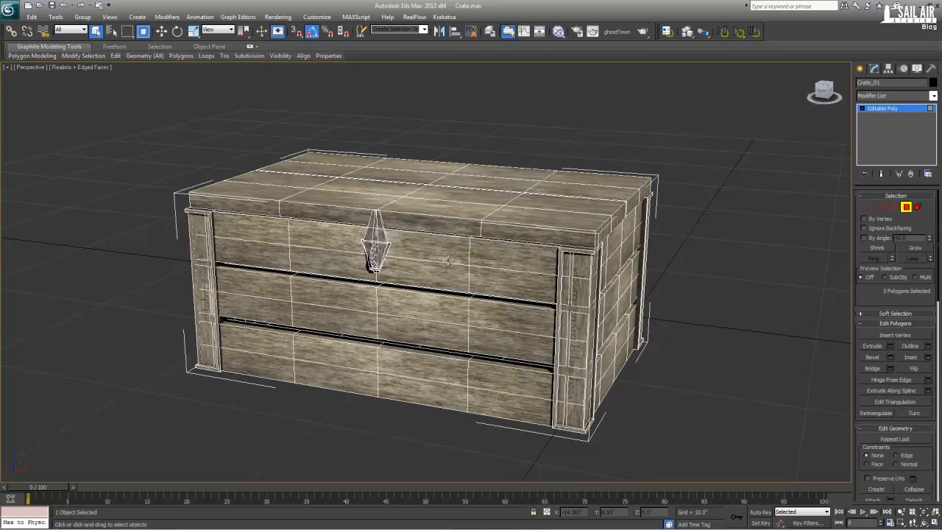
{"action": "left_click", "coordinate": [871, 207]}
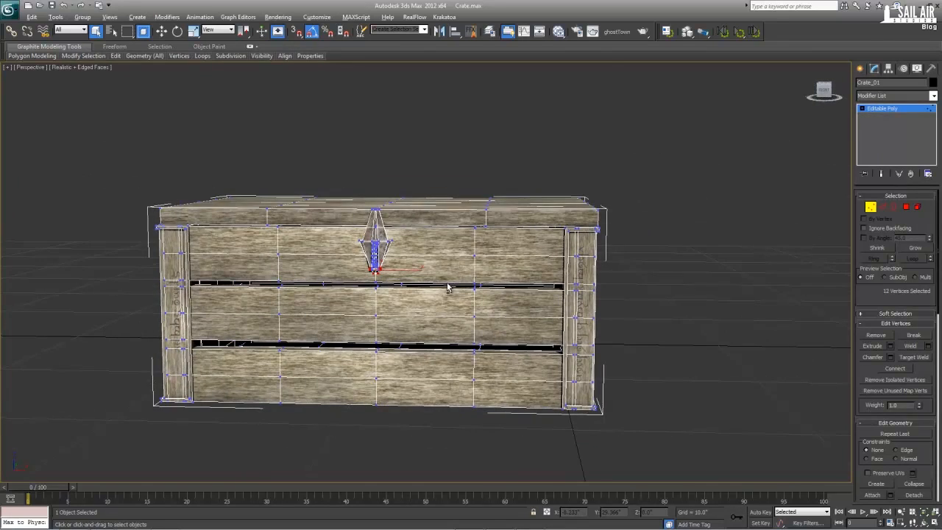
{"action": "key", "text": "alt+w"}
{"action": "key", "text": "z"}
{"action": "scroll", "coordinate": [608, 210], "scroll_direction": "down", "scroll_amount": 5}
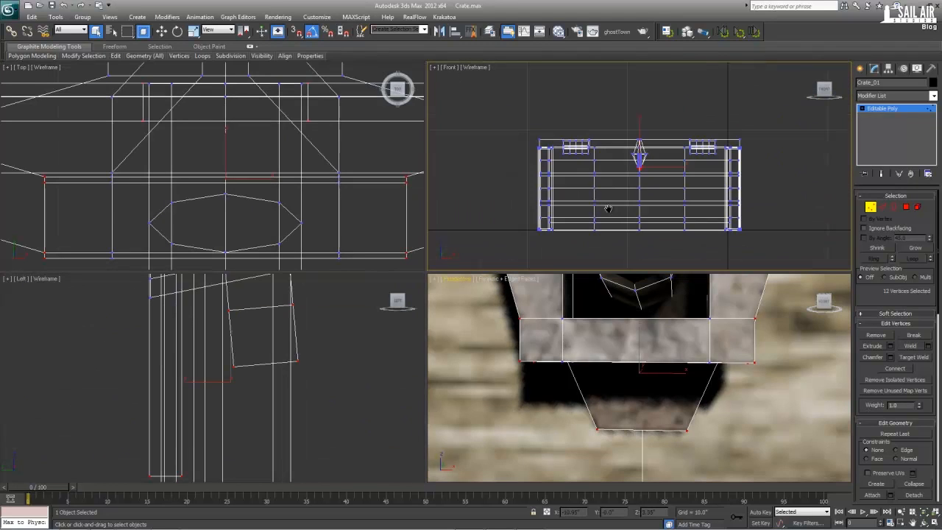
{"action": "scroll", "coordinate": [608, 209], "scroll_direction": "up", "scroll_amount": 4}
{"action": "left_click_drag", "start_coordinate": [628, 121], "coordinate": [601, 177]}
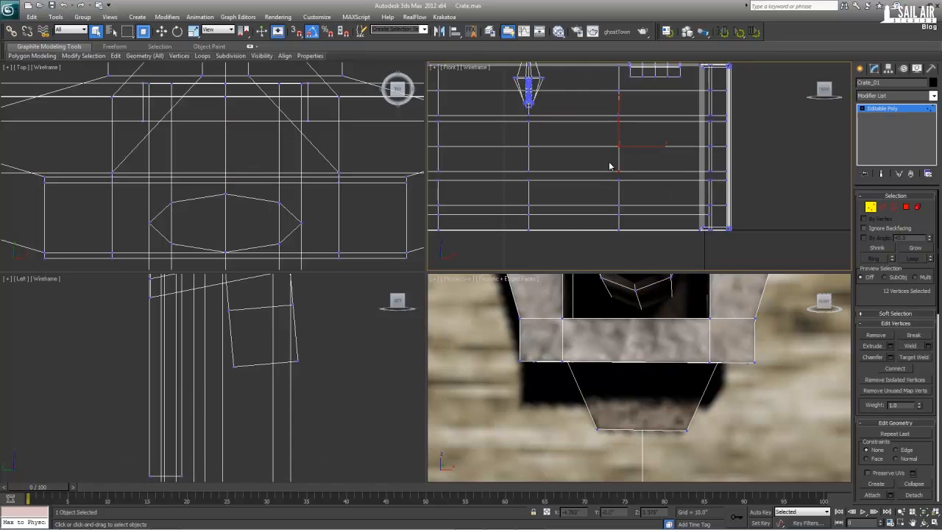
{"action": "key", "text": "alt+w"}
{"action": "key", "text": "w"}
{"action": "left_click_drag", "start_coordinate": [418, 219], "coordinate": [418, 229]}
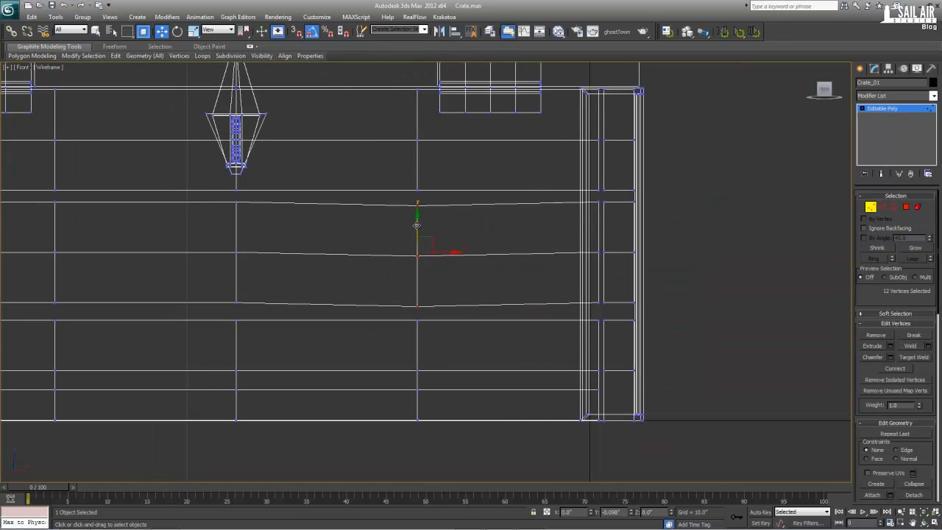
{"action": "key", "text": "i"}
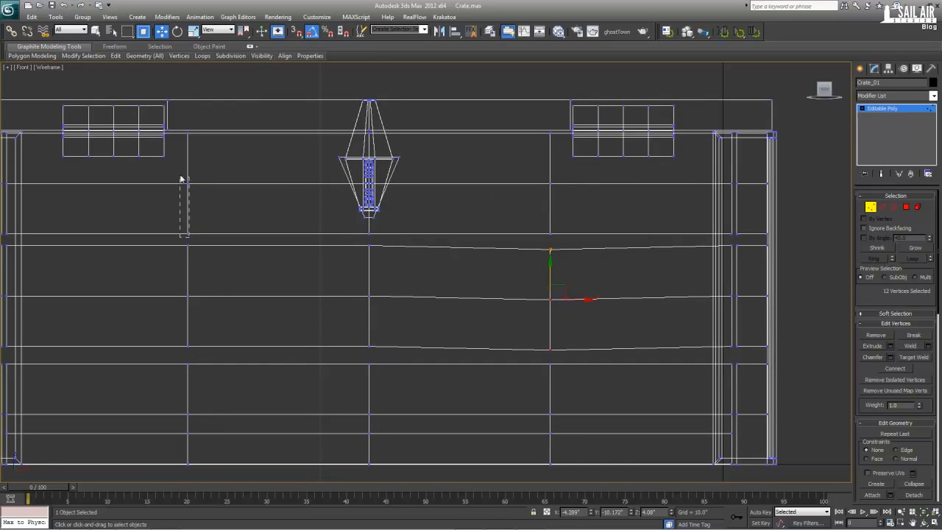
{"action": "left_click_drag", "start_coordinate": [180, 179], "coordinate": [187, 147]}
{"action": "key", "text": "alt+w"}
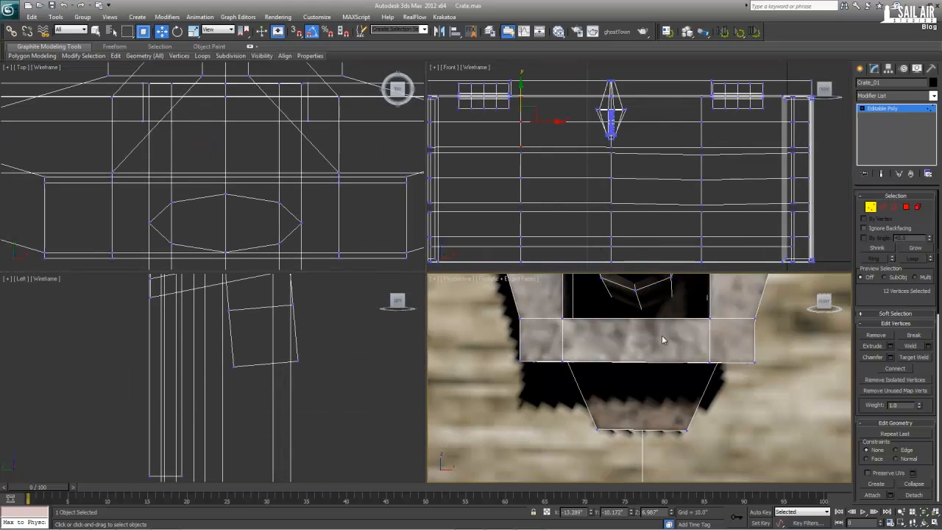
{"action": "scroll", "coordinate": [664, 340], "scroll_direction": "down", "scroll_amount": 10}
{"action": "left_click_drag", "start_coordinate": [651, 367], "coordinate": [648, 346]}
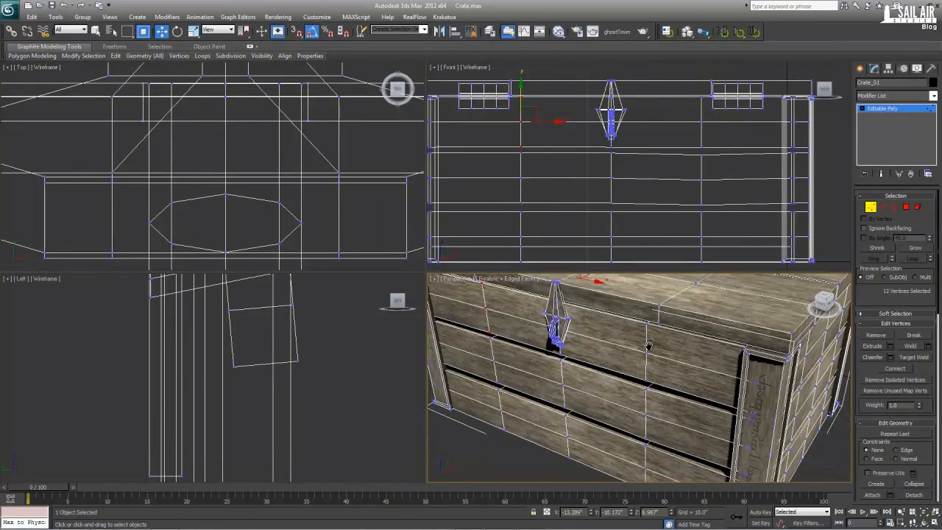
{"action": "left_click", "coordinate": [646, 354]}
{"action": "scroll", "coordinate": [232, 389], "scroll_direction": "up", "scroll_amount": 5}
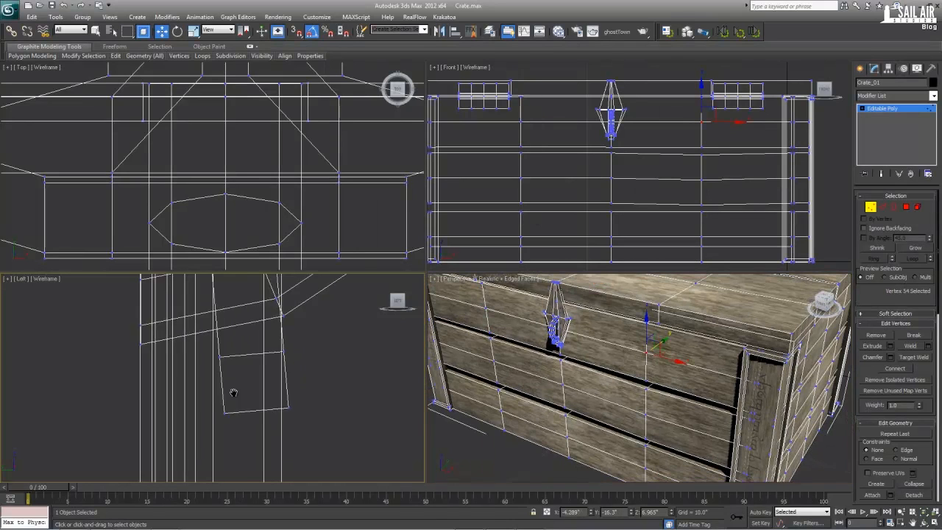
{"action": "scroll", "coordinate": [194, 375], "scroll_direction": "up", "scroll_amount": 2}
{"action": "scroll", "coordinate": [211, 153], "scroll_direction": "down", "scroll_amount": 8}
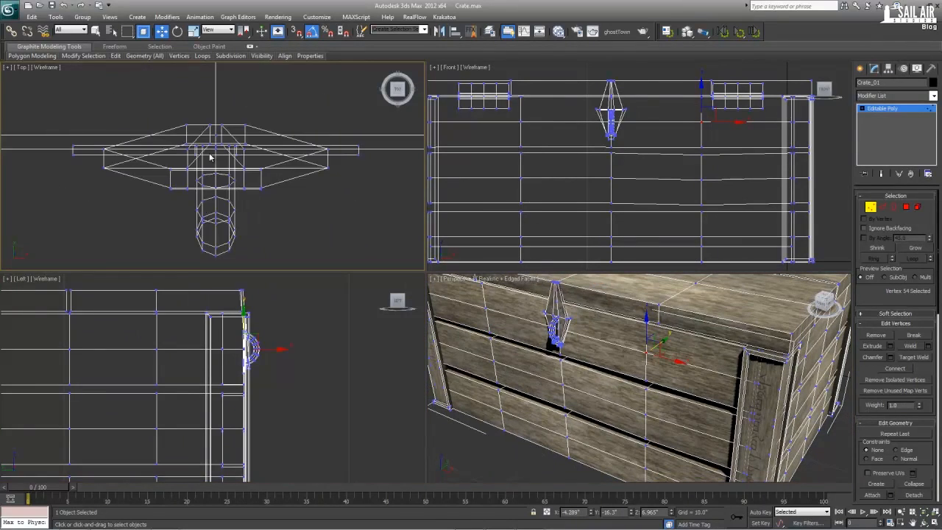
{"action": "key", "text": "z"}
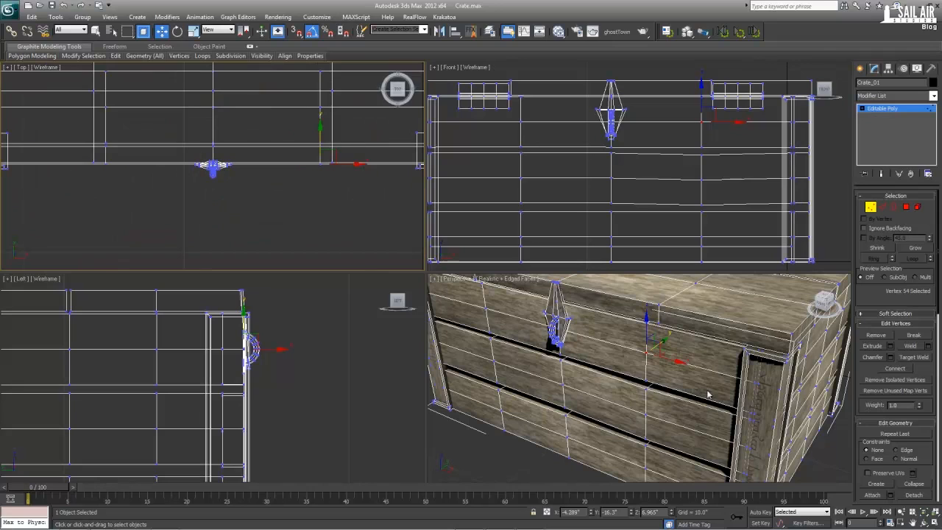
- In the front view, select the bottom plank's central vertex column, including its lower edge, and raise it slightly to warp the plank
{"action": "right_click", "coordinate": [653, 373]}
{"action": "scroll", "coordinate": [711, 179], "scroll_direction": "up", "scroll_amount": 2}
{"action": "scroll", "coordinate": [633, 230], "scroll_direction": "down", "scroll_amount": 2}
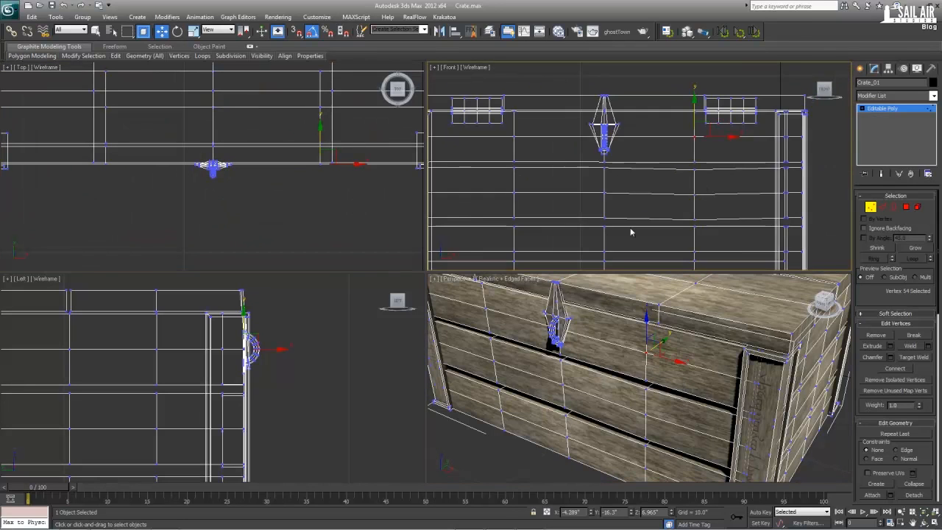
{"action": "left_click_drag", "start_coordinate": [631, 231], "coordinate": [652, 154]}
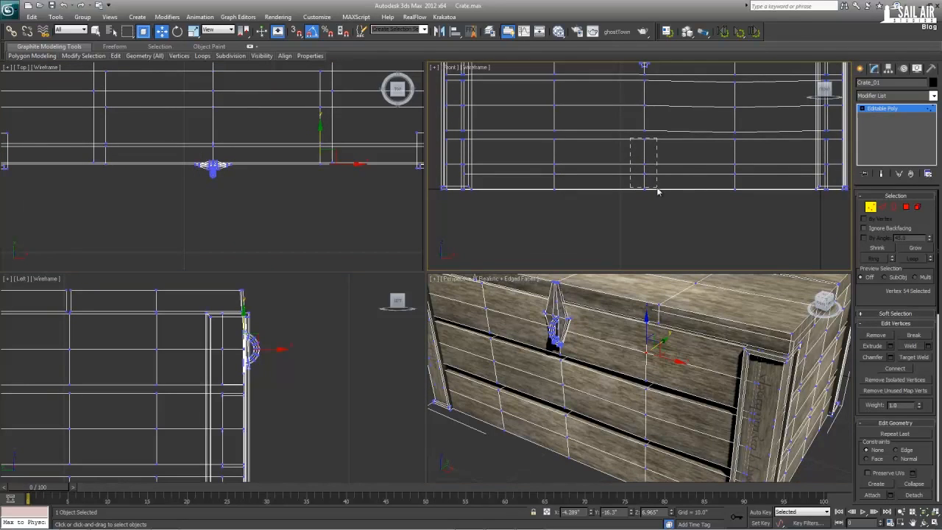
{"action": "left_click_drag", "start_coordinate": [658, 189], "coordinate": [658, 193]}
{"action": "scroll", "coordinate": [658, 214], "scroll_direction": "up", "scroll_amount": 6}
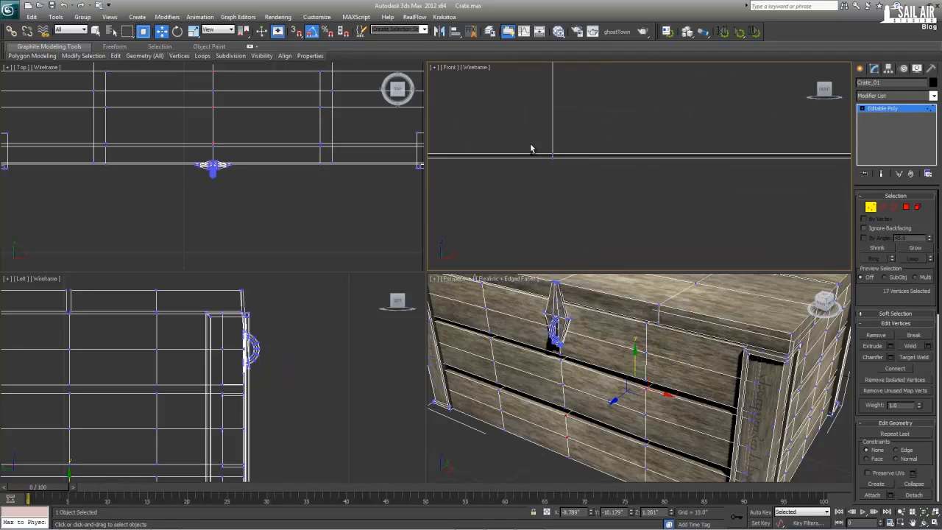
{"action": "left_click_drag", "start_coordinate": [530, 144], "coordinate": [564, 157]}
{"action": "scroll", "coordinate": [563, 157], "scroll_direction": "down", "scroll_amount": 5}
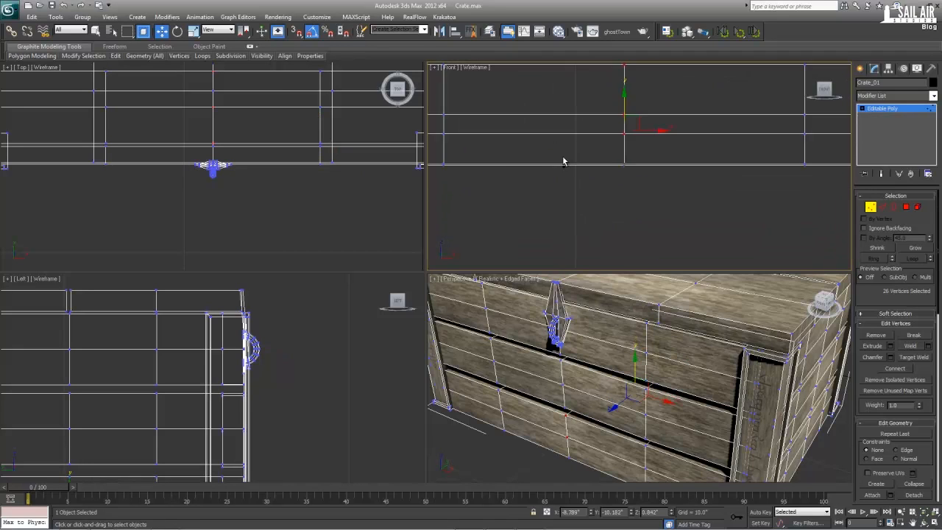
{"action": "right_click", "coordinate": [578, 421]}
{"action": "scroll", "coordinate": [704, 137], "scroll_direction": "down", "scroll_amount": 2}
{"action": "left_click_drag", "start_coordinate": [710, 136], "coordinate": [701, 167]}
{"action": "left_click_drag", "start_coordinate": [746, 90], "coordinate": [675, 235]}
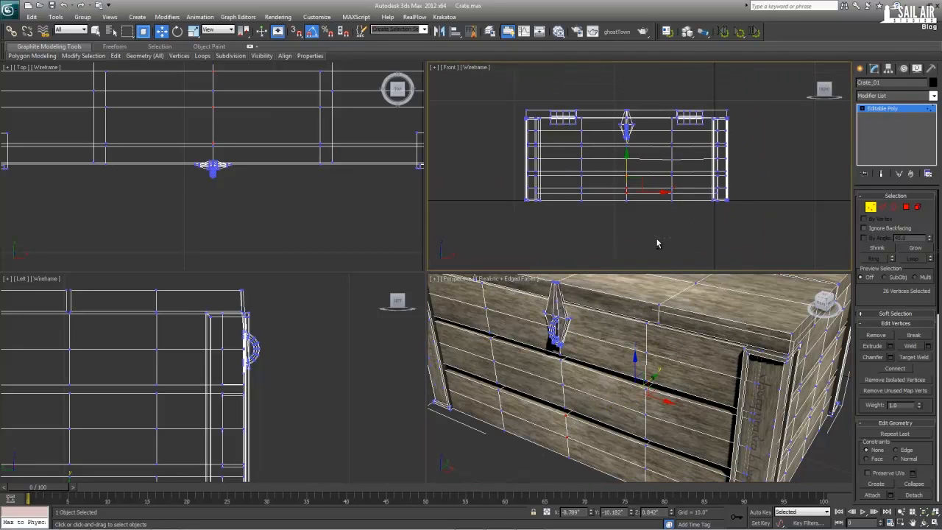
{"action": "scroll", "coordinate": [633, 222], "scroll_direction": "up", "scroll_amount": 6}
{"action": "scroll", "coordinate": [614, 238], "scroll_direction": "up", "scroll_amount": 4}
{"action": "left_click_drag", "start_coordinate": [613, 240], "coordinate": [631, 78]}
{"action": "left_click_drag", "start_coordinate": [599, 108], "coordinate": [638, 159]}
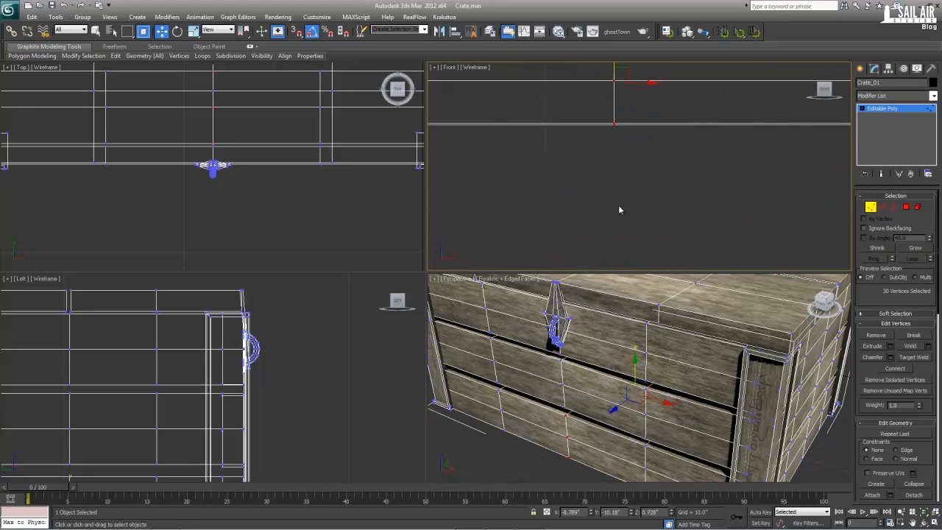
{"action": "right_click", "coordinate": [593, 411]}
{"action": "left_click_drag", "start_coordinate": [634, 371], "coordinate": [681, 369]}
{"action": "scroll", "coordinate": [633, 366], "scroll_direction": "down", "scroll_amount": 4}
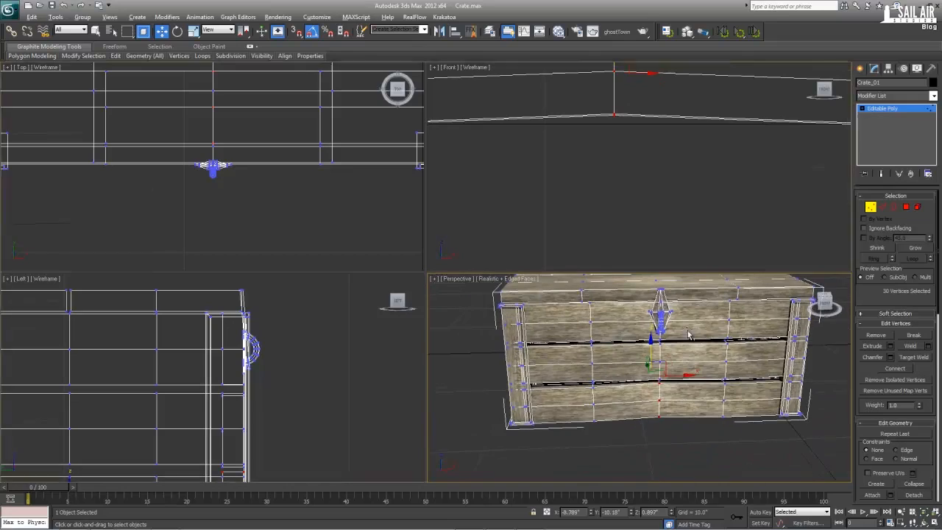
- In the perspective view, select the middle vertices of the bottom plank on the crate's right end and nudge them up slightly
{"action": "key", "text": "alt+w"}
{"action": "left_click_drag", "start_coordinate": [360, 381], "coordinate": [333, 296]}
{"action": "scroll", "coordinate": [612, 313], "scroll_direction": "down", "scroll_amount": 4}
{"action": "left_click_drag", "start_coordinate": [612, 314], "coordinate": [538, 315]}
{"action": "left_click_drag", "start_coordinate": [484, 433], "coordinate": [460, 350]}
{"action": "left_click_drag", "start_coordinate": [458, 258], "coordinate": [452, 225]}
- In a shaded top view, shift the front lid plank's vertex column between the latch and right end slightly towards the crate's front
{"action": "key", "text": "alt+w"}
{"action": "scroll", "coordinate": [322, 250], "scroll_direction": "down", "scroll_amount": 5}
{"action": "scroll", "coordinate": [258, 196], "scroll_direction": "up", "scroll_amount": 4}
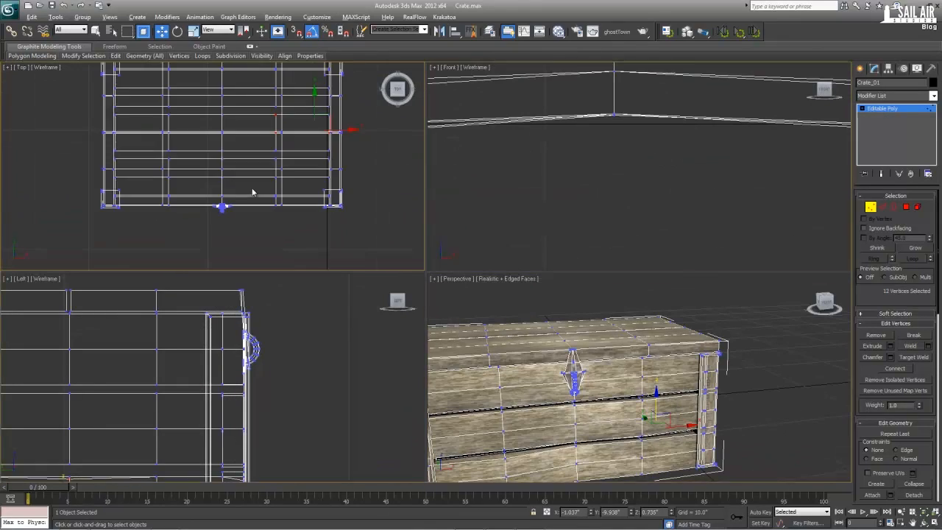
{"action": "key", "text": "alt+w"}
{"action": "key", "text": "F3"}
{"action": "scroll", "coordinate": [375, 217], "scroll_direction": "up", "scroll_amount": 2}
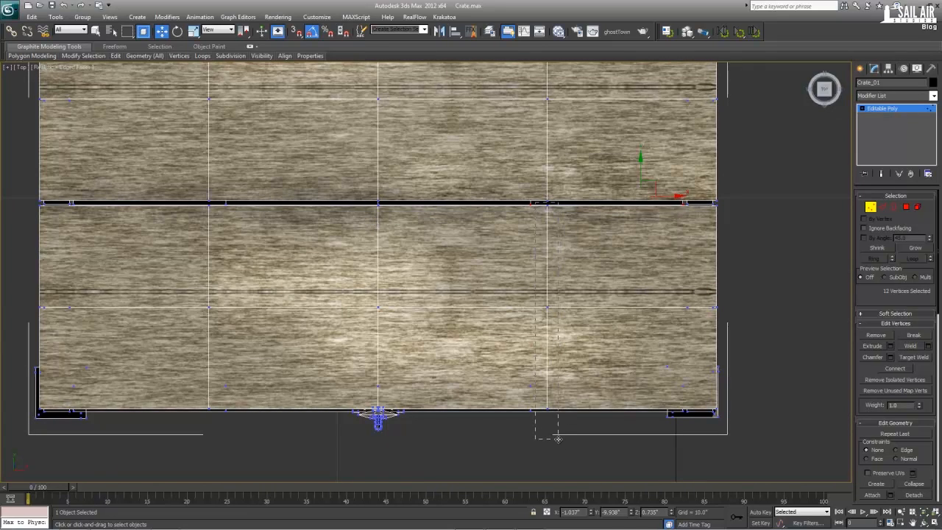
{"action": "left_click_drag", "start_coordinate": [558, 439], "coordinate": [558, 440]}
{"action": "left_click_drag", "start_coordinate": [546, 286], "coordinate": [545, 293]}
- In the top view, select the central vertex column of the back lid plank and shift it slightly towards the crate's back
{"action": "left_click_drag", "start_coordinate": [241, 211], "coordinate": [273, 243]}
{"action": "scroll", "coordinate": [272, 243], "scroll_direction": "down", "scroll_amount": 2}
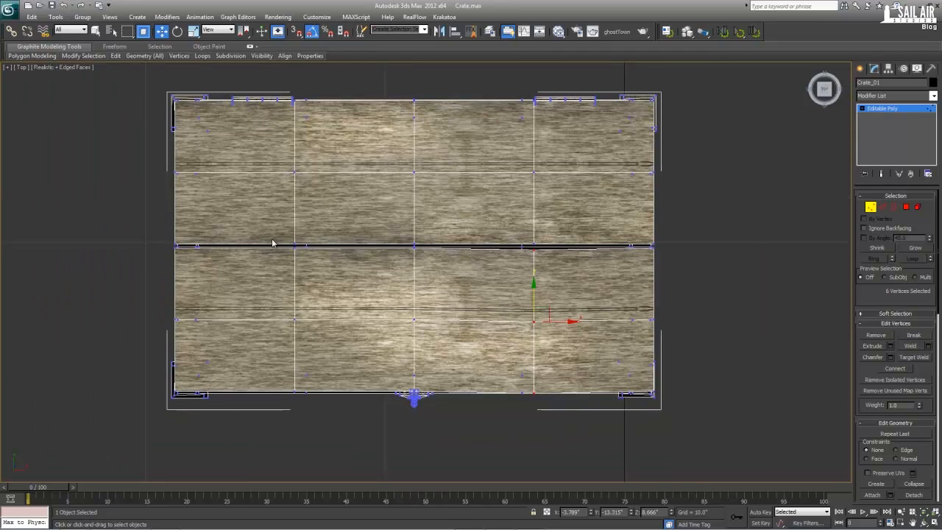
{"action": "left_click_drag", "start_coordinate": [398, 94], "coordinate": [431, 251]}
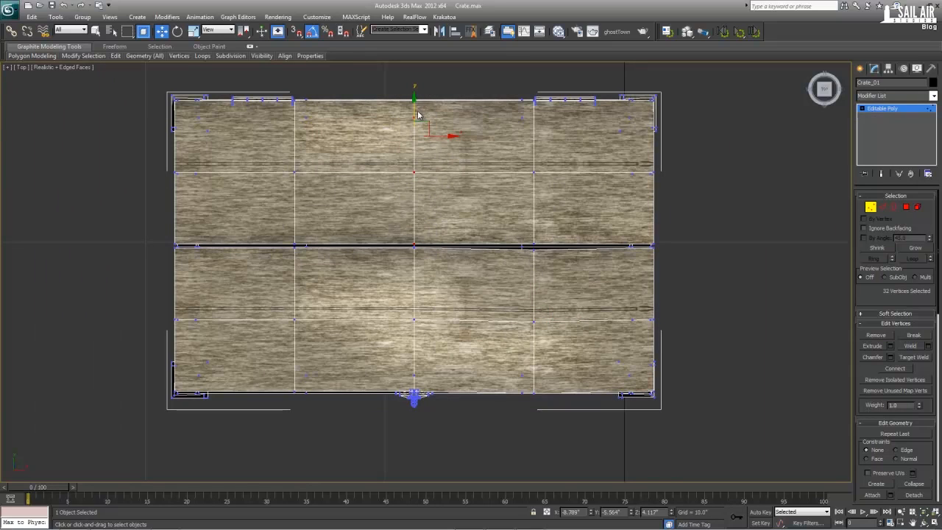
{"action": "left_click_drag", "start_coordinate": [417, 110], "coordinate": [417, 107]}
- Return to the full perspective view, hide the edged faces, leave vertex editing and deselect the crate
{"action": "key", "text": "alt+w"}
{"action": "right_click", "coordinate": [714, 318]}
{"action": "key", "text": "alt+w"}
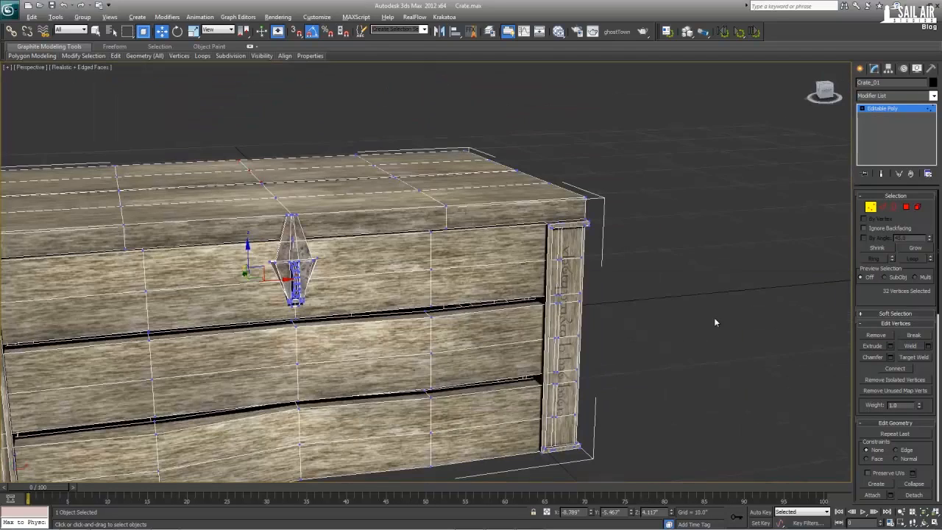
{"action": "left_click", "coordinate": [714, 317]}
{"action": "scroll", "coordinate": [486, 335], "scroll_direction": "down", "scroll_amount": 5}
{"action": "key", "text": "F4"}
{"action": "scroll", "coordinate": [447, 339], "scroll_direction": "down", "scroll_amount": 4}
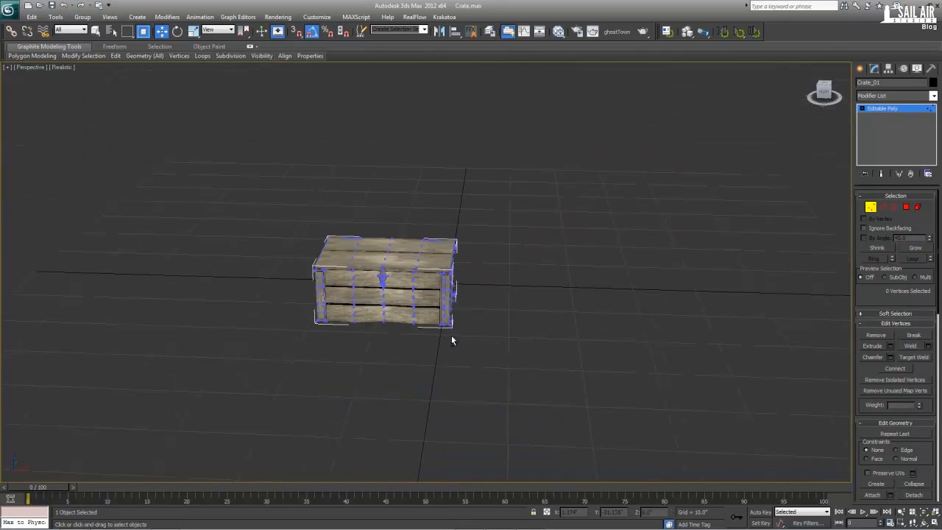
{"action": "scroll", "coordinate": [438, 338], "scroll_direction": "up", "scroll_amount": 3}
{"action": "left_click", "coordinate": [891, 110]}
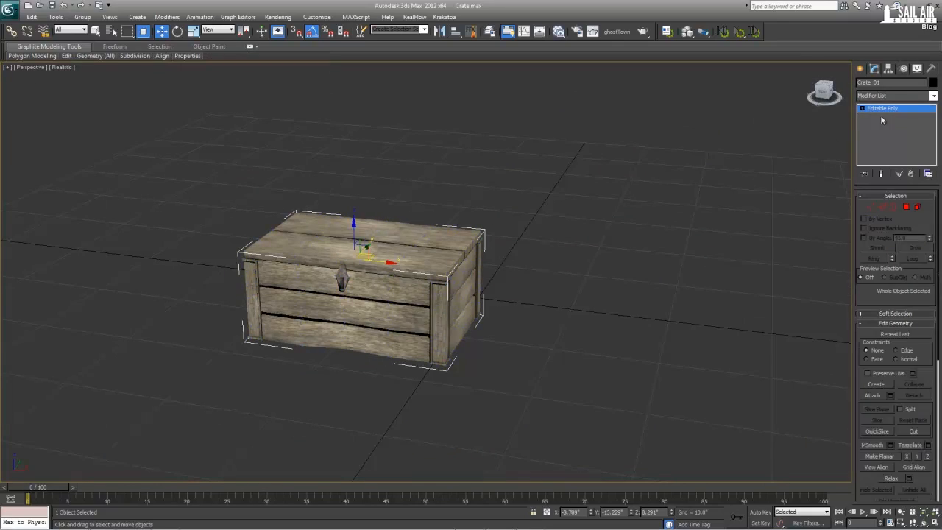
{"action": "left_click", "coordinate": [530, 309]}
- Examine the warped planks and texture of the finished crate up close and from several angles, including the right end and corner posts
{"action": "scroll", "coordinate": [467, 343], "scroll_direction": "up", "scroll_amount": 5}
{"action": "left_click_drag", "start_coordinate": [446, 345], "coordinate": [495, 320]}
{"action": "scroll", "coordinate": [478, 340], "scroll_direction": "down", "scroll_amount": 4}
{"action": "scroll", "coordinate": [519, 309], "scroll_direction": "up", "scroll_amount": 5}
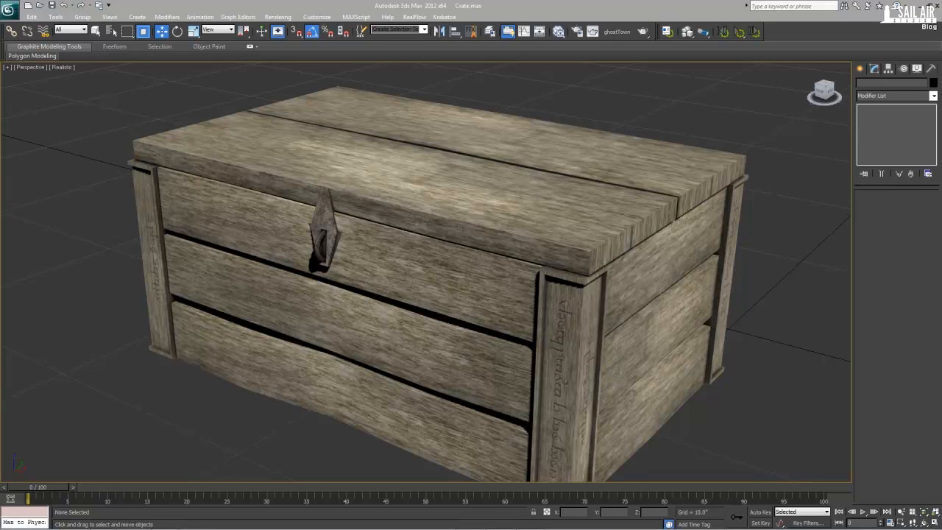
{"action": "left_click_drag", "start_coordinate": [508, 329], "coordinate": [463, 319]}
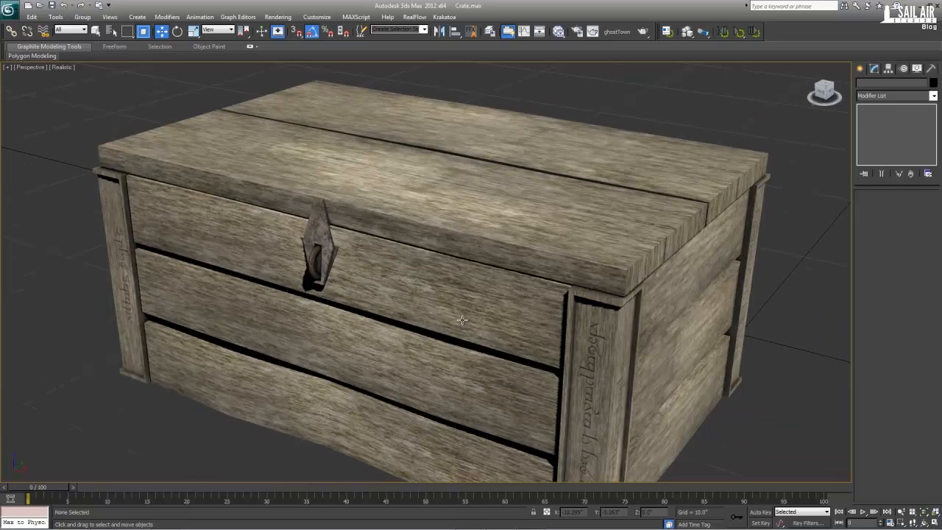
{"action": "scroll", "coordinate": [476, 328], "scroll_direction": "down", "scroll_amount": 5}
{"action": "left_click_drag", "start_coordinate": [463, 319], "coordinate": [353, 314]}
{"action": "left_click", "coordinate": [462, 322]}
{"action": "scroll", "coordinate": [462, 322], "scroll_direction": "up", "scroll_amount": 5}
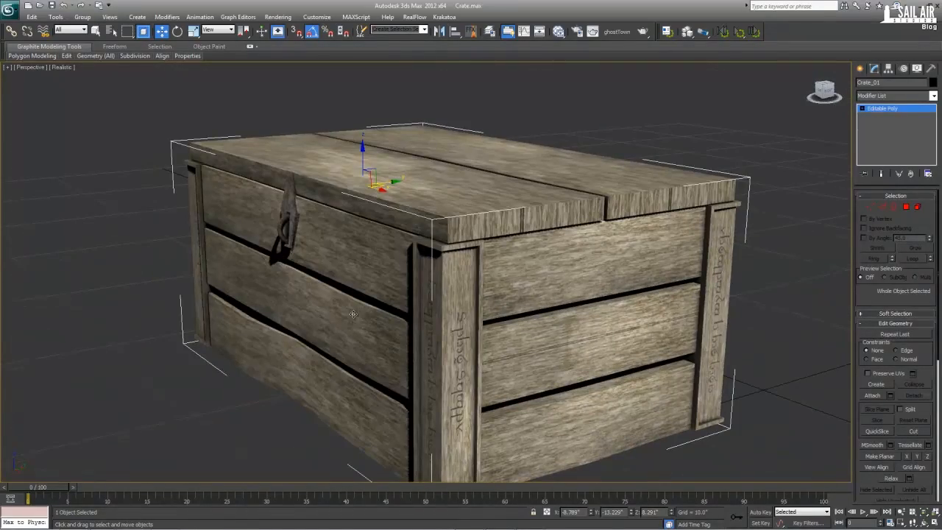
{"action": "left_click_drag", "start_coordinate": [463, 272], "coordinate": [479, 276]}
{"action": "scroll", "coordinate": [481, 274], "scroll_direction": "down", "scroll_amount": 3}
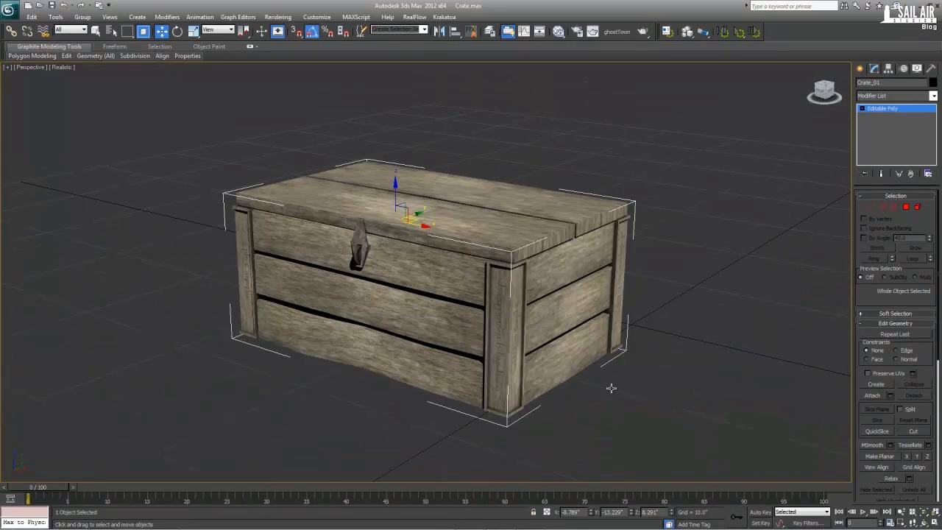
{"action": "left_click", "coordinate": [613, 388]}
{"action": "left_click_drag", "start_coordinate": [501, 402], "coordinate": [506, 336]}
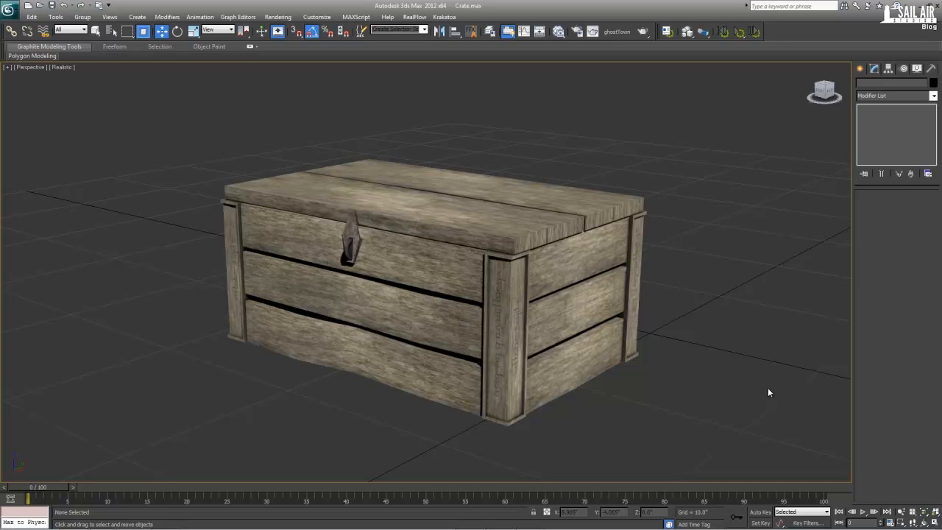
{"action": "left_click_drag", "start_coordinate": [620, 367], "coordinate": [593, 345]}
{"action": "scroll", "coordinate": [655, 366], "scroll_direction": "up", "scroll_amount": 3}
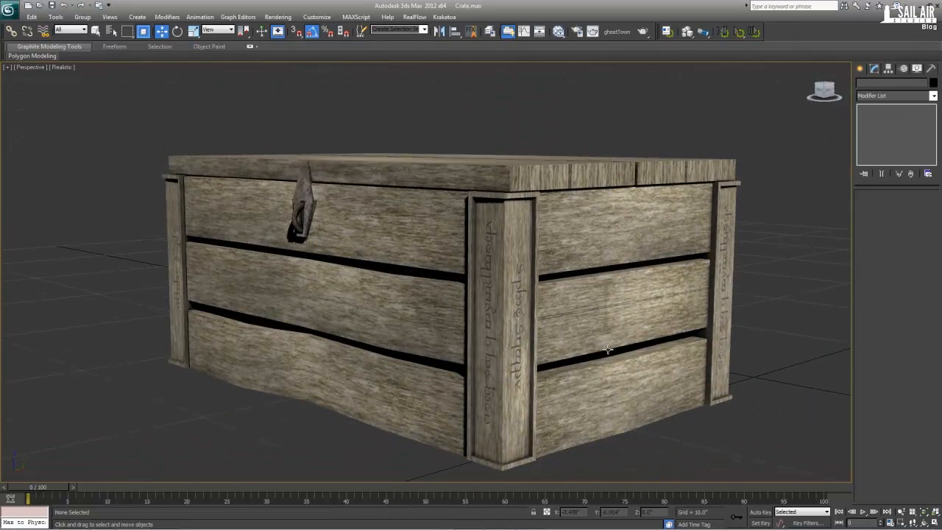